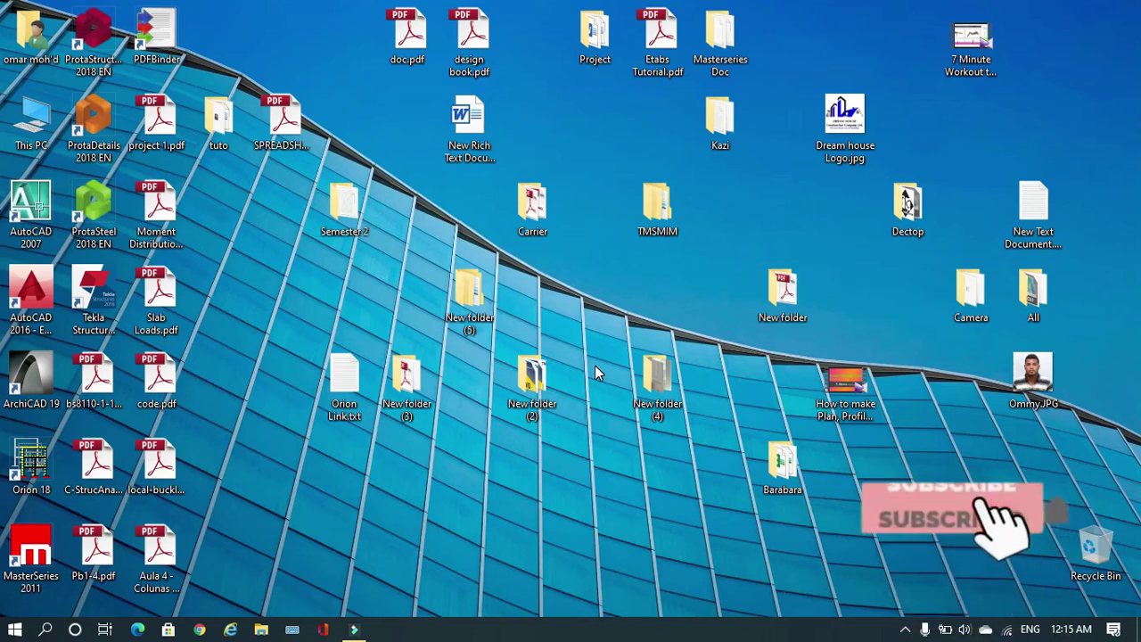
Start Orion 18 with the model data check accepted, and open column and beam layout.pdf from New folder on the desktop
double_click(28, 460)
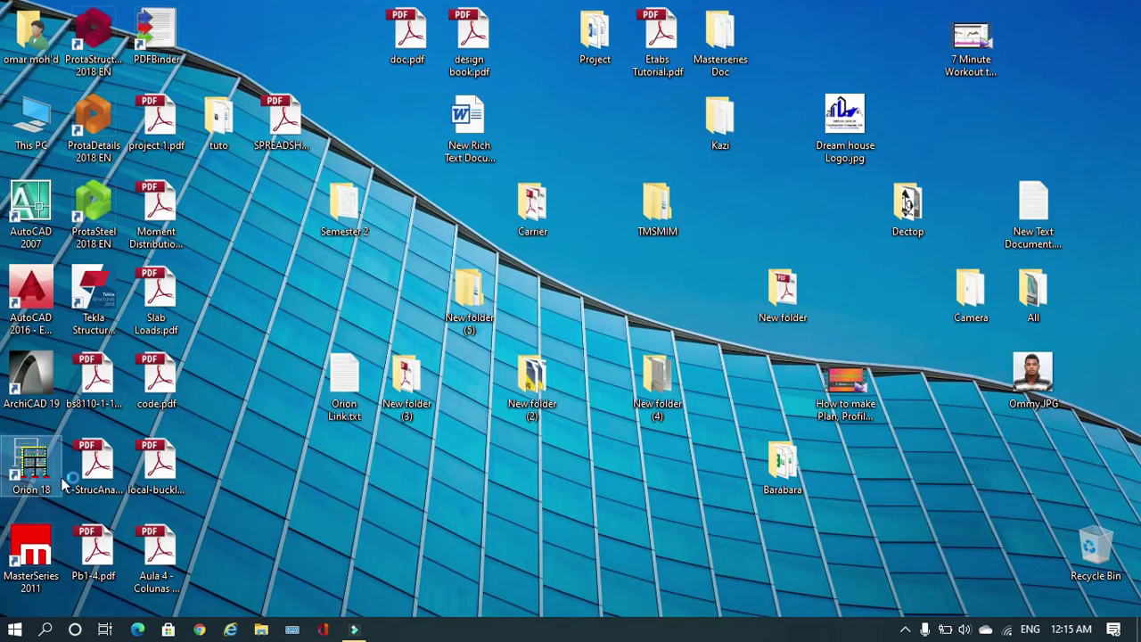
click(775, 299)
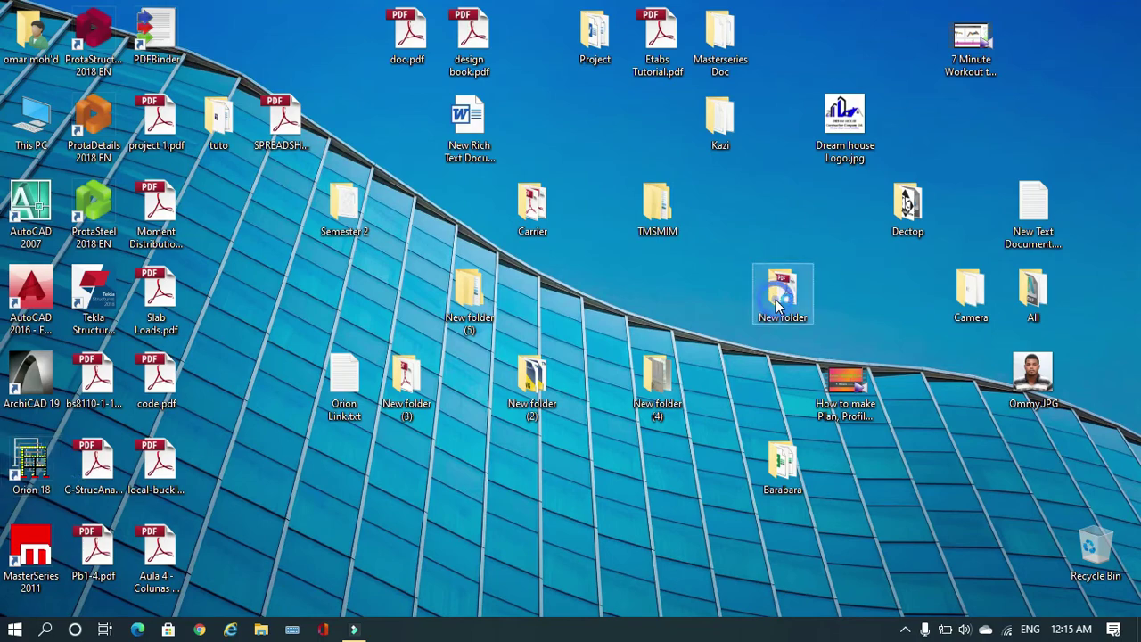
double_click(785, 294)
click(52, 225)
double_click(52, 225)
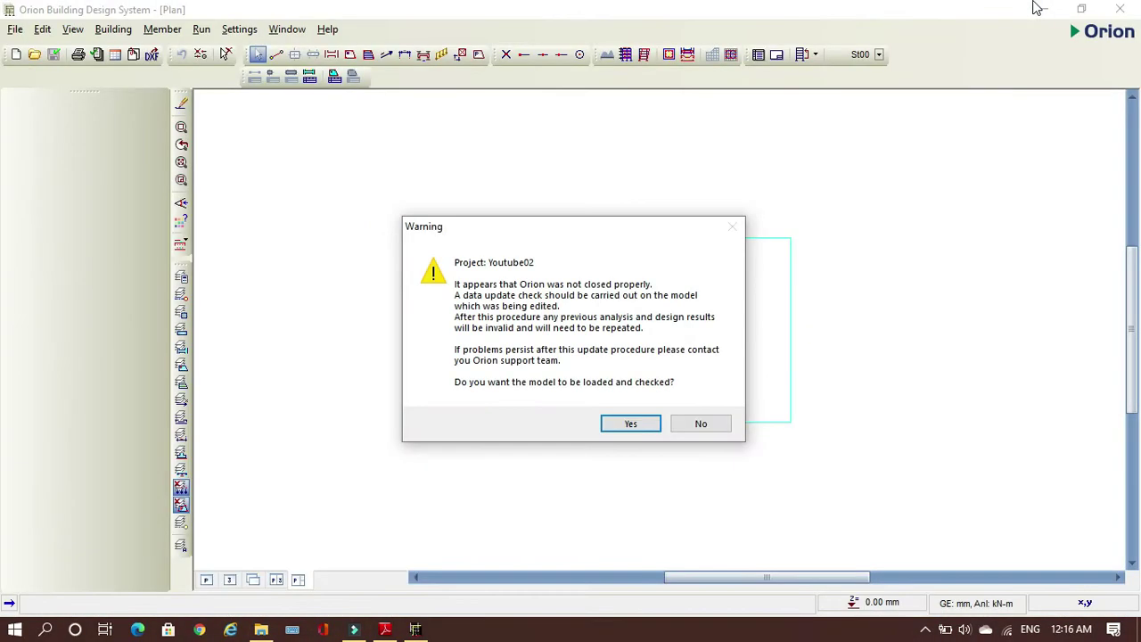
click(624, 423)
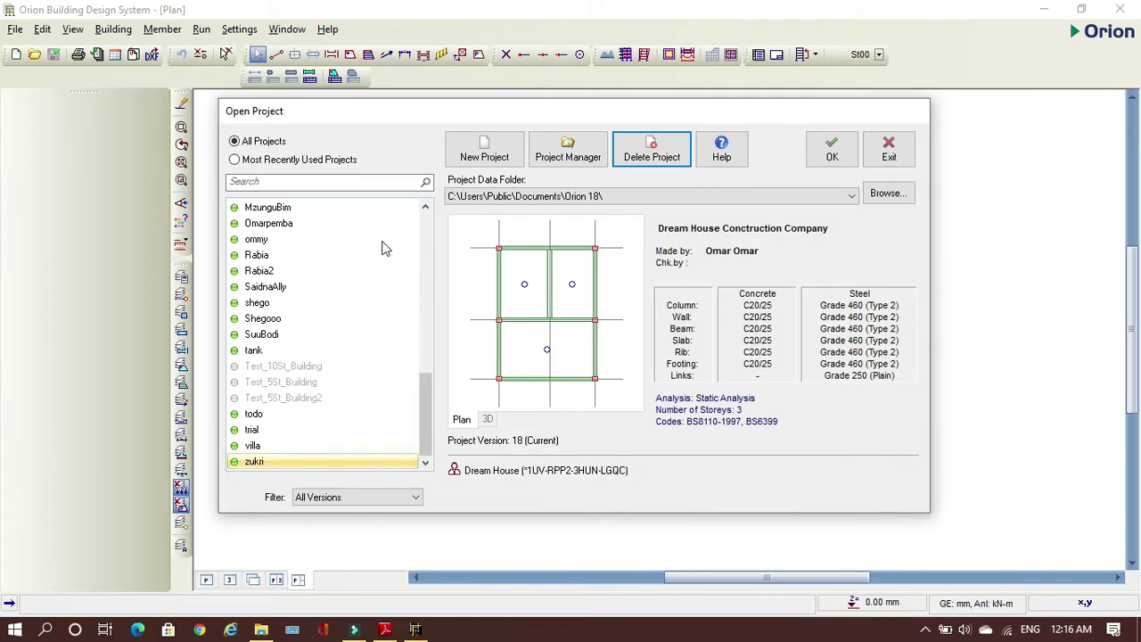
Create a new project with the code Youtube99 and import the UK (BS8110) template into its settings
scroll(325, 296, up, 20)
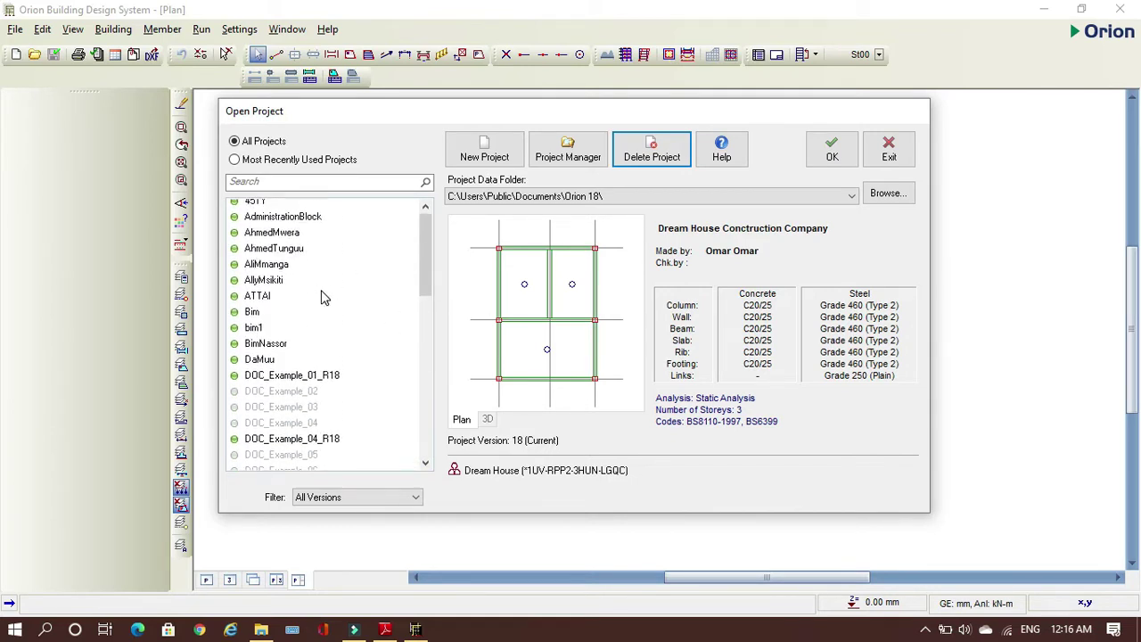
scroll(324, 299, down, 20)
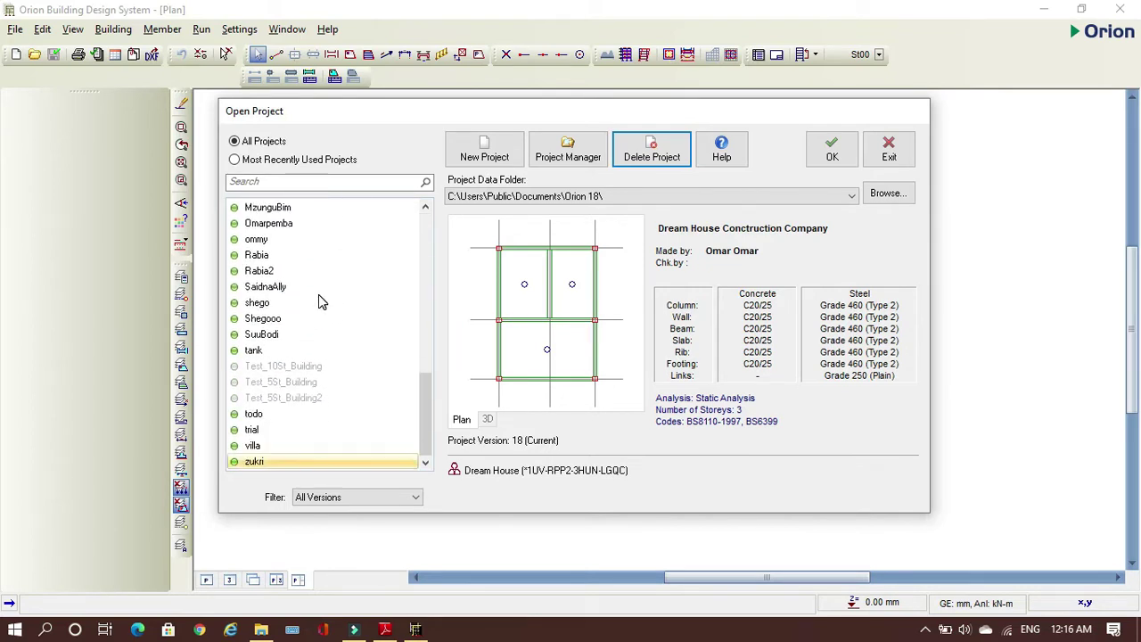
click(485, 150)
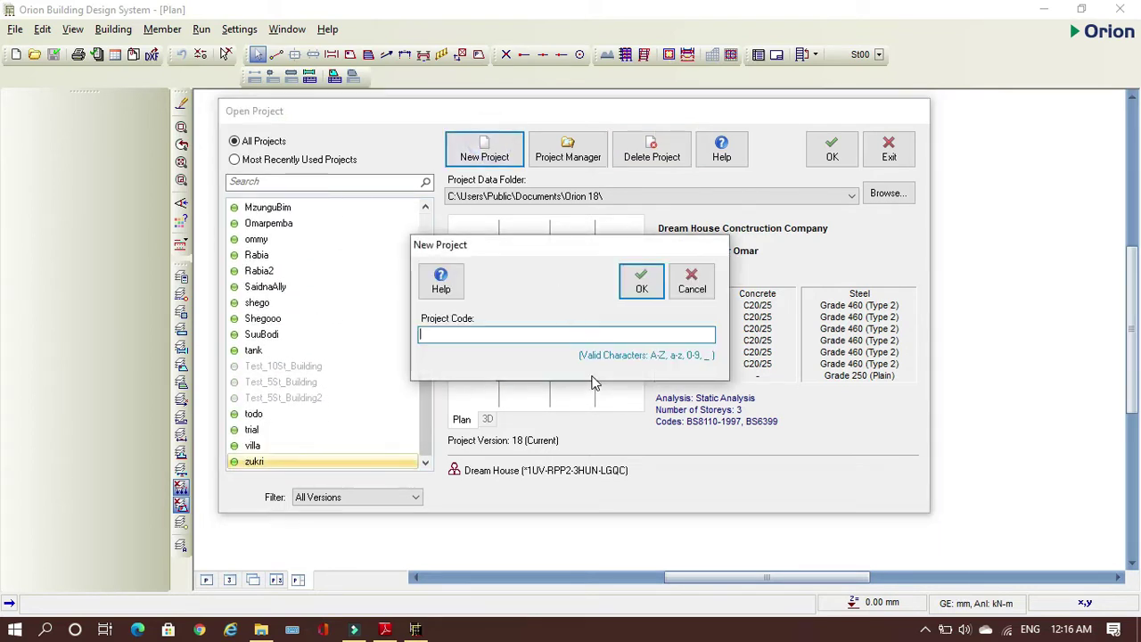
text(Youtube99)
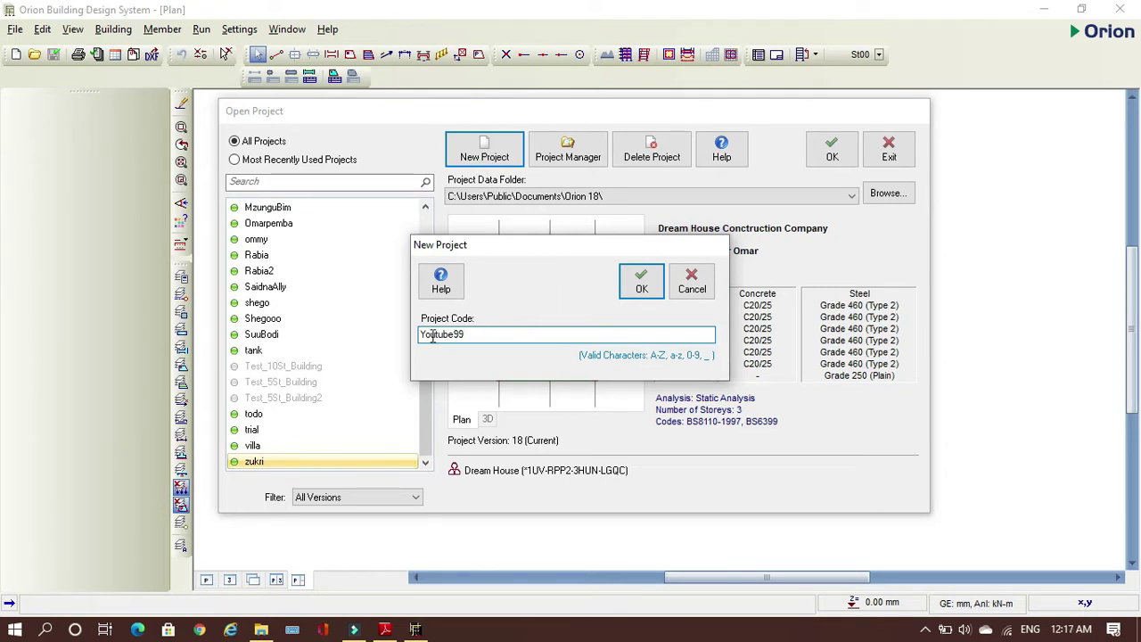
click(641, 287)
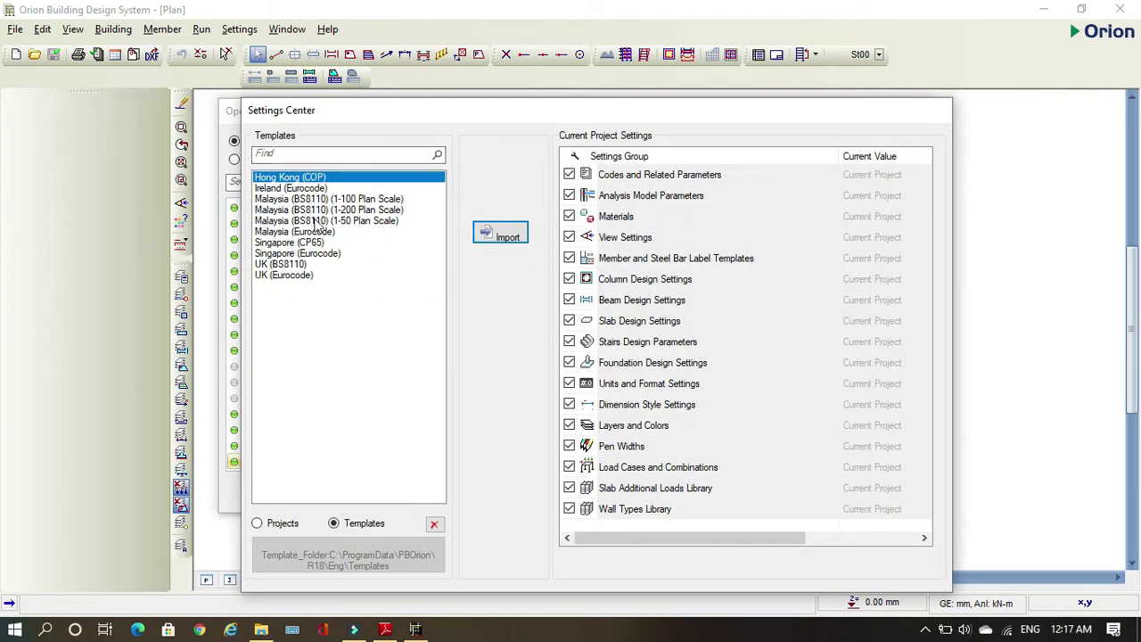
click(284, 265)
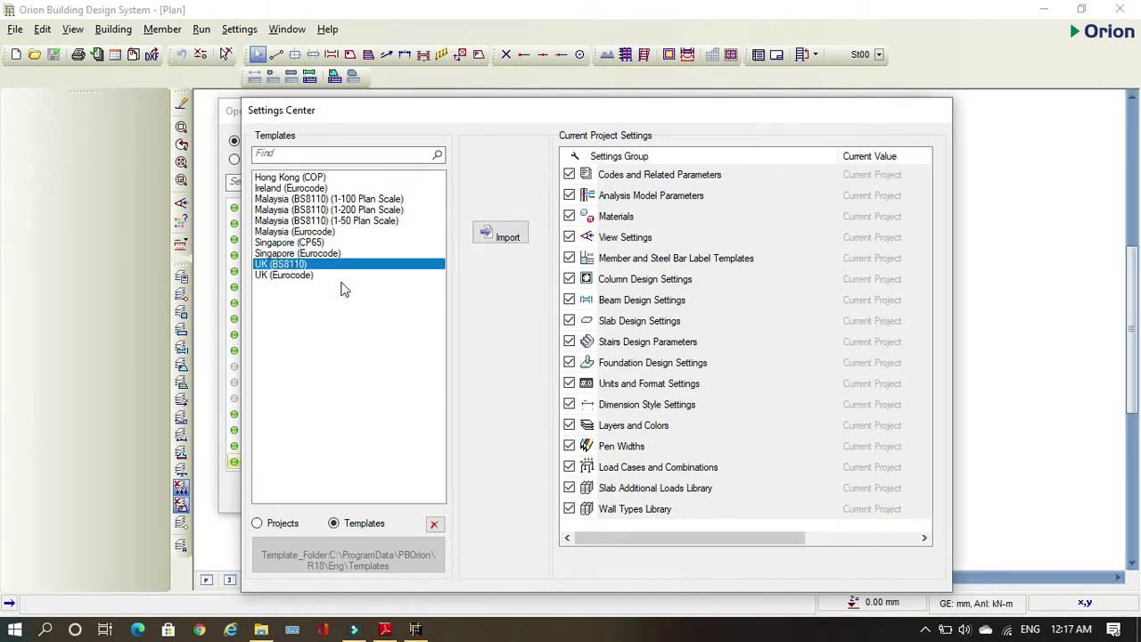
click(502, 234)
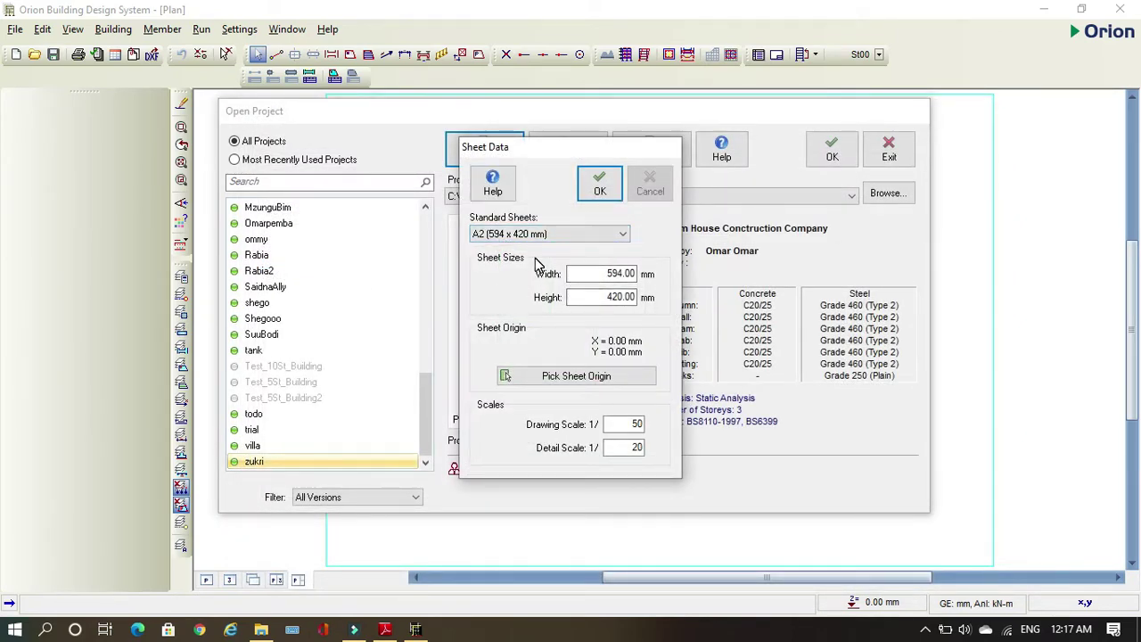
Accept the A2 (594 x 420 mm) sheet with a drawing scale of 1/50 and a detail scale of 1/20
click(584, 235)
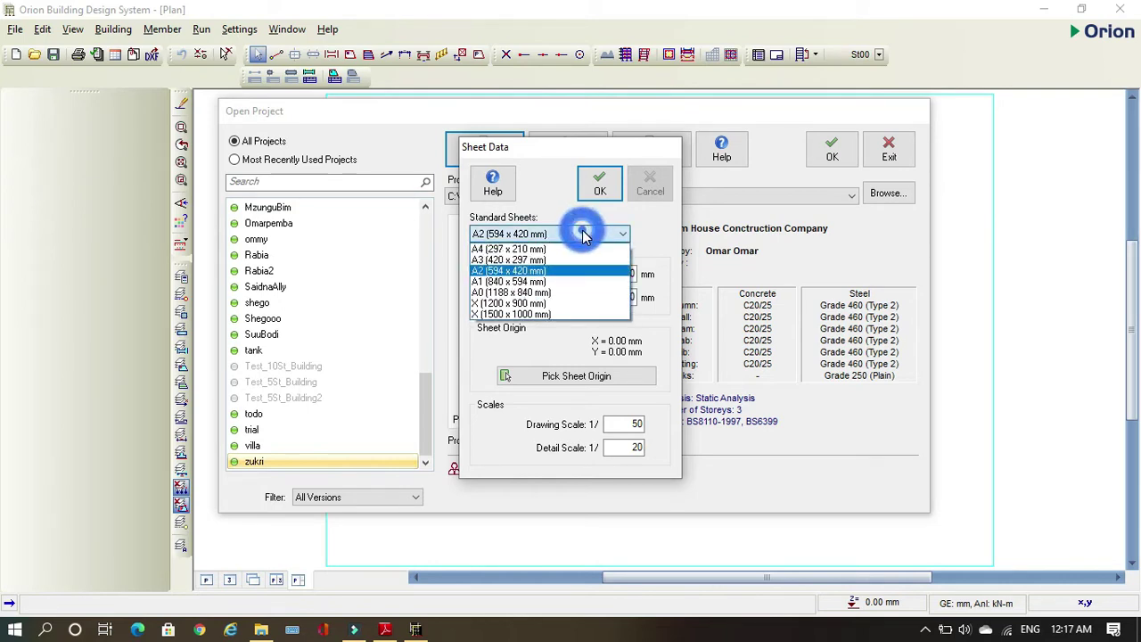
click(585, 236)
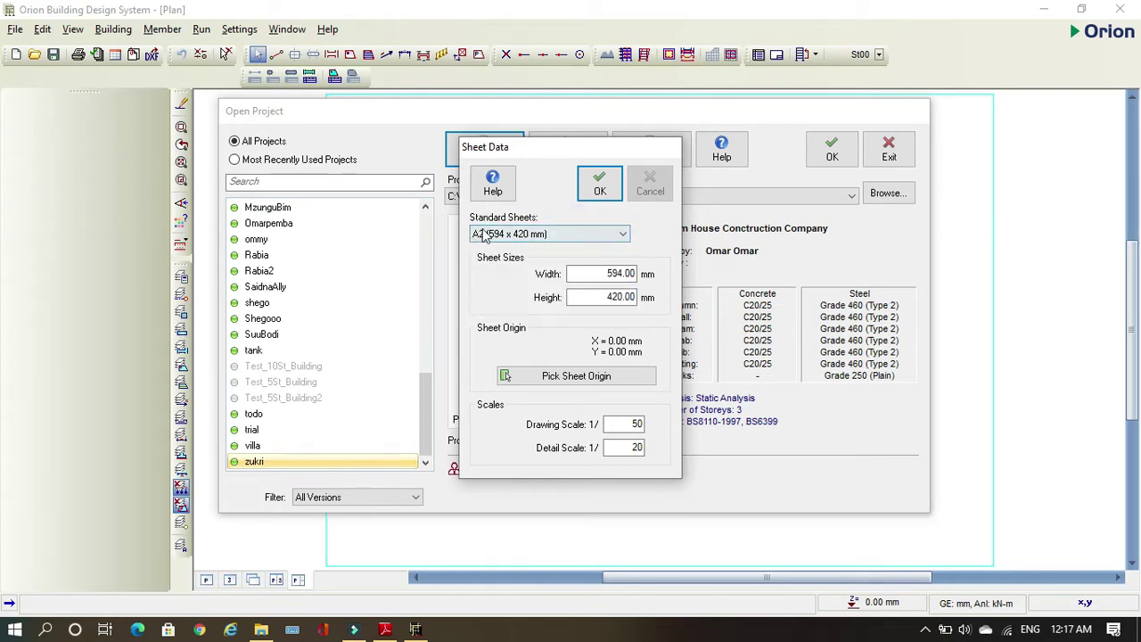
click(612, 235)
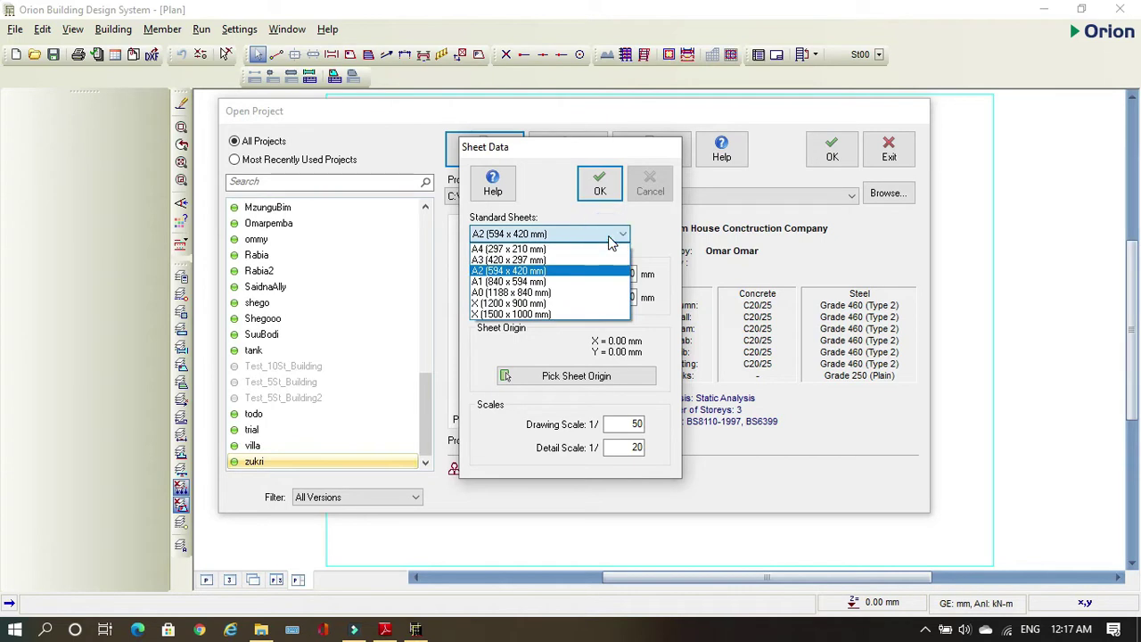
click(609, 236)
click(599, 181)
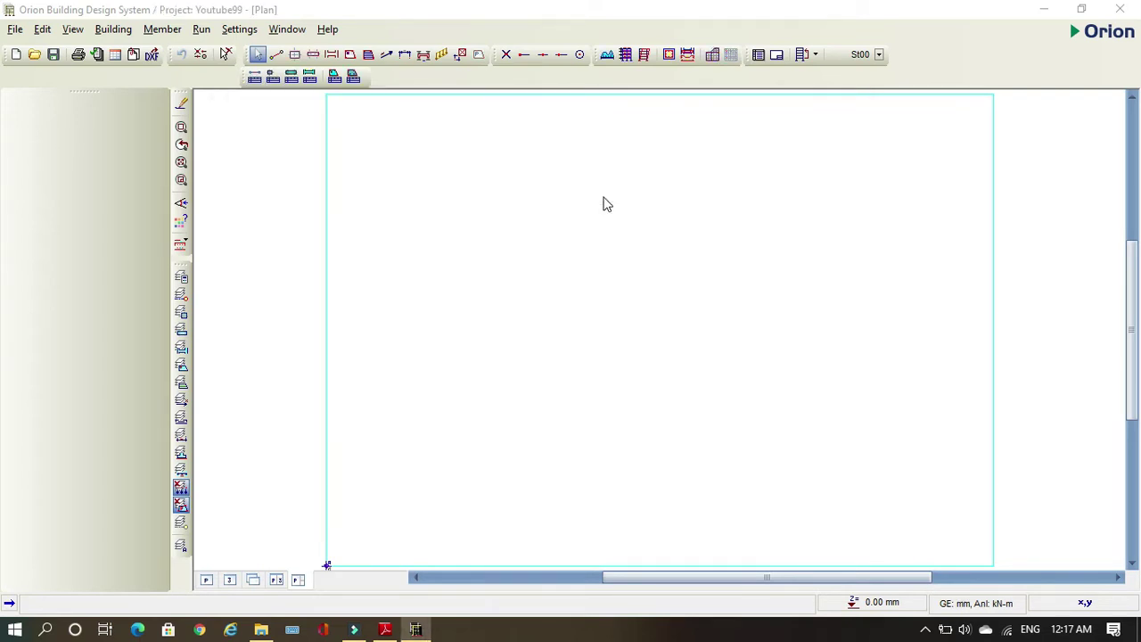
Switch the plan view from the base level to storey St01
key(Page_Up)
scroll(472, 318, down, 1)
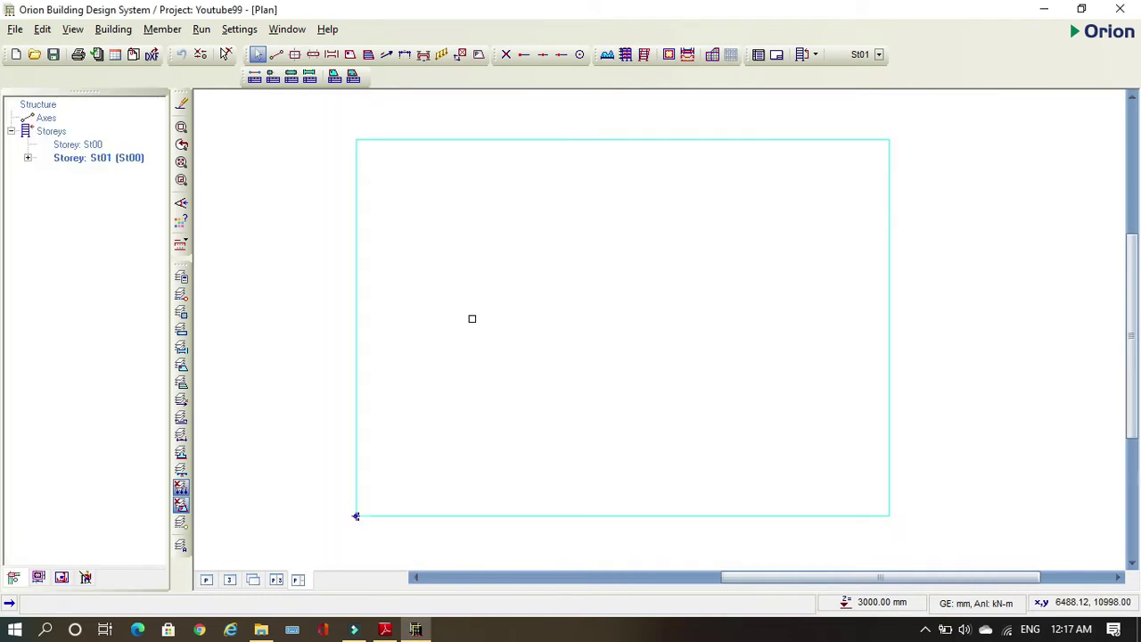
scroll(471, 319, down, 1)
scroll(469, 318, up, 1)
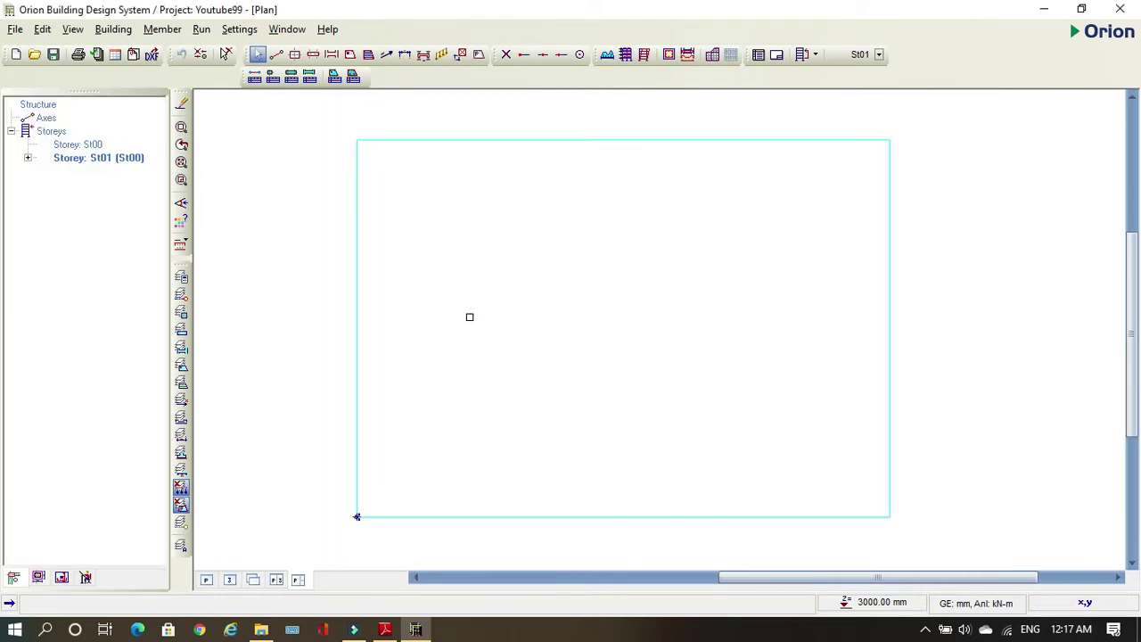
Examine the axis labels and spacings in the column and beam layout PDF in Adobe Reader, then return to Orion
click(385, 630)
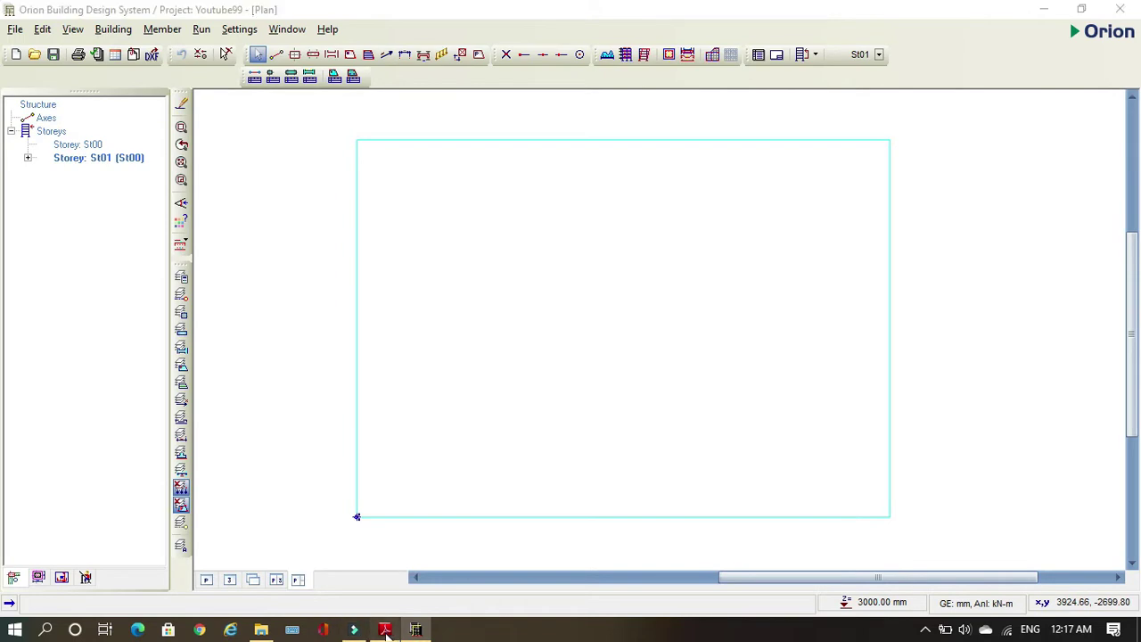
scroll(463, 184, up, 1)
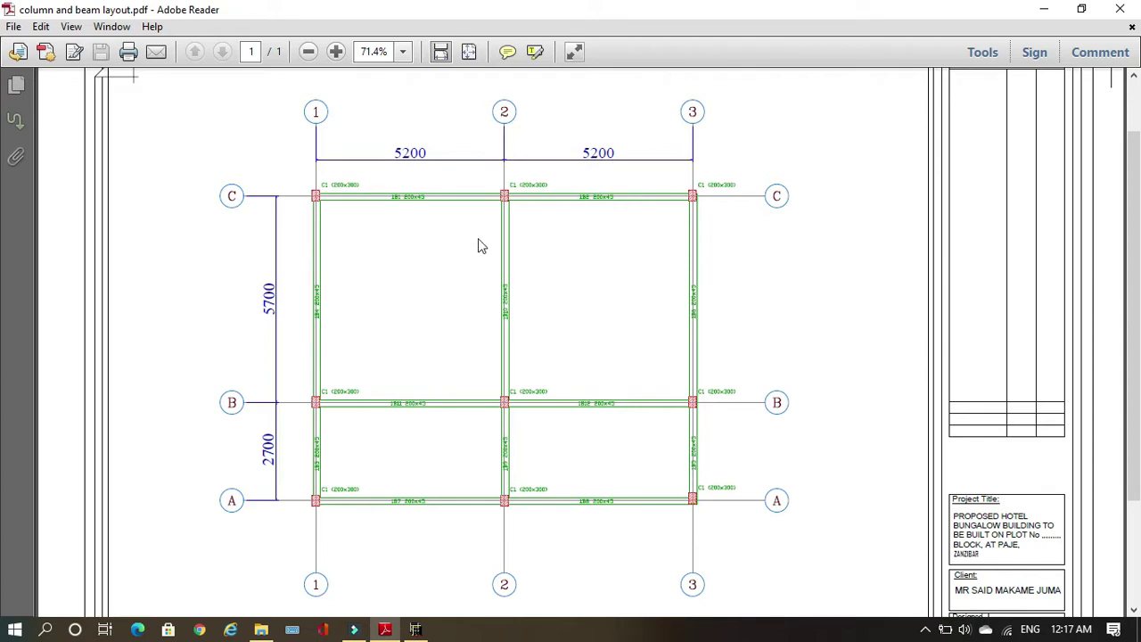
click(1044, 9)
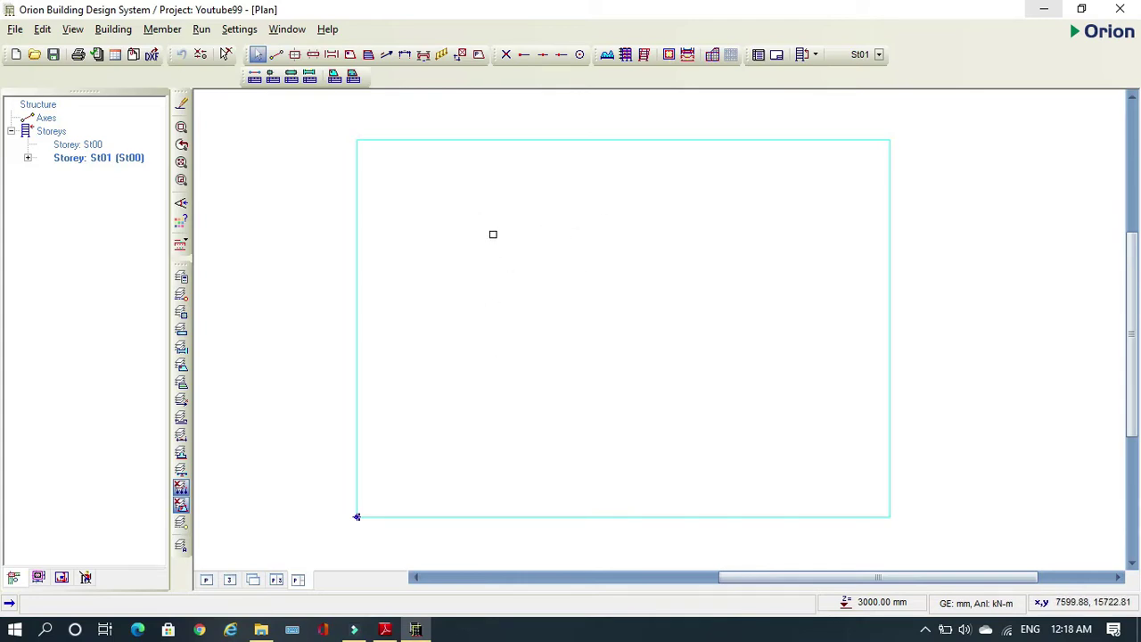
Start the Orthogonal Axis Generator with the grid reference point inside the sheet at x 8000, y 5000
right_click(32, 119)
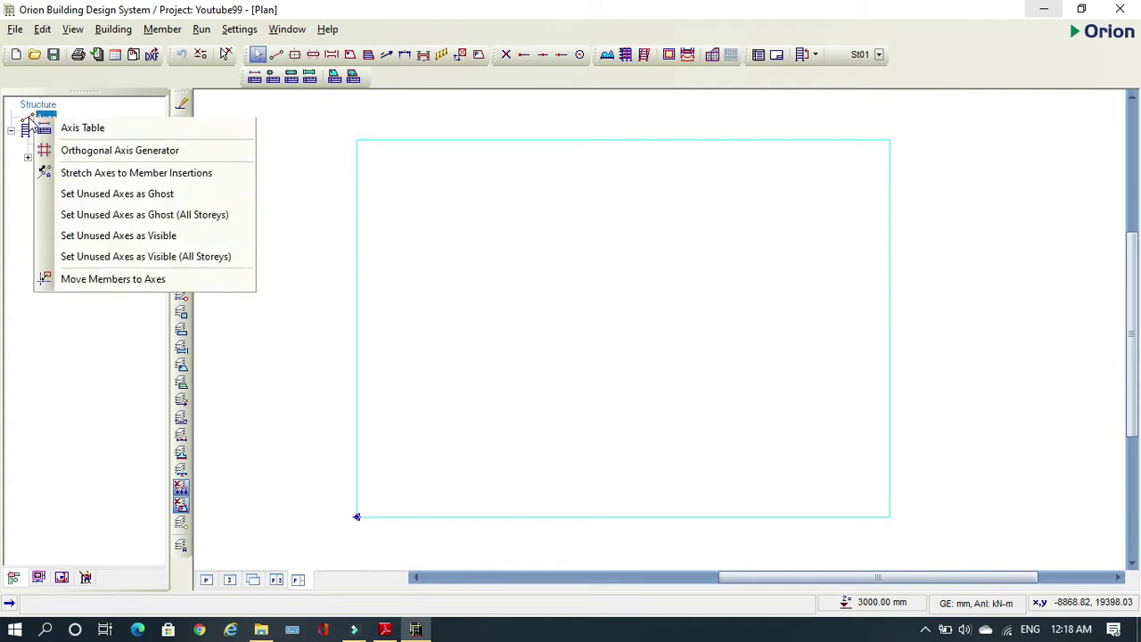
click(73, 154)
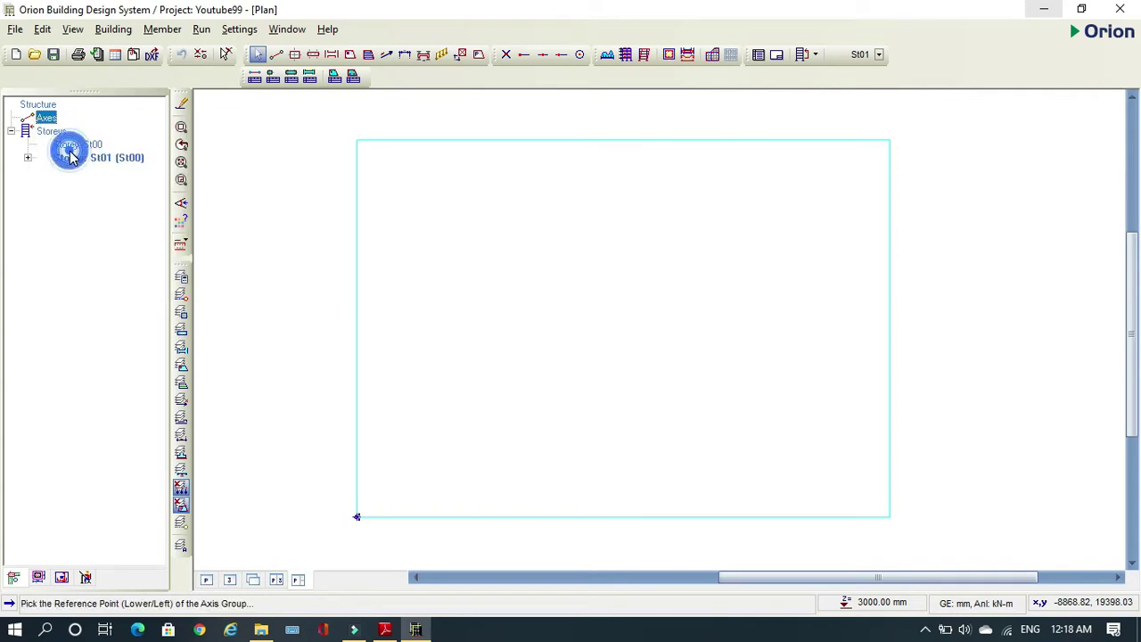
click(502, 427)
drag(545, 148, 588, 164)
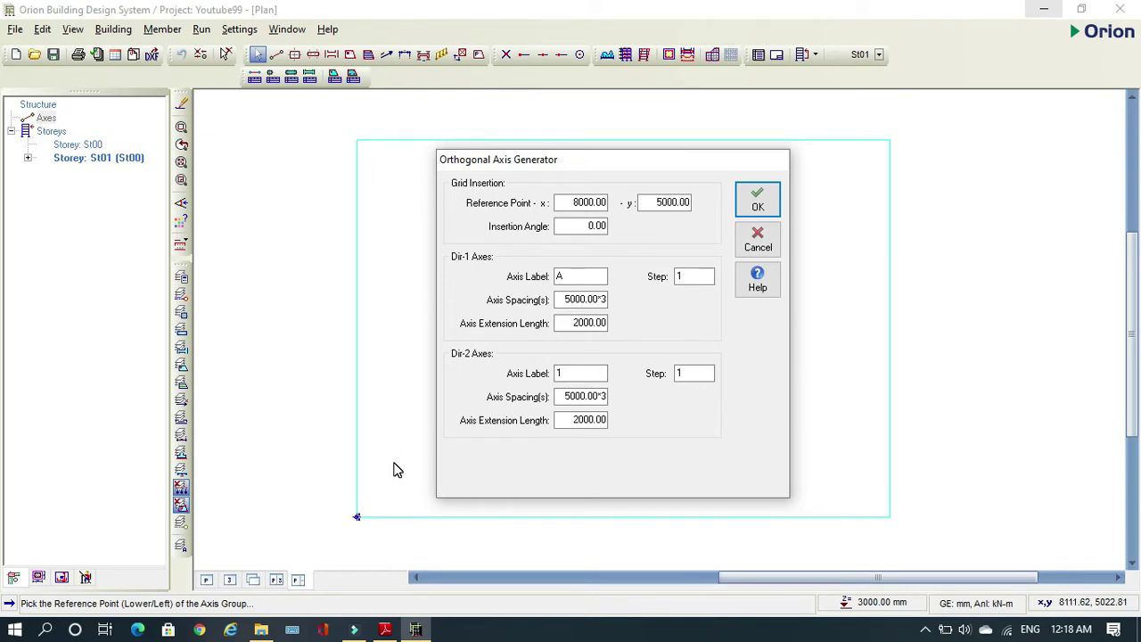
drag(594, 166, 575, 160)
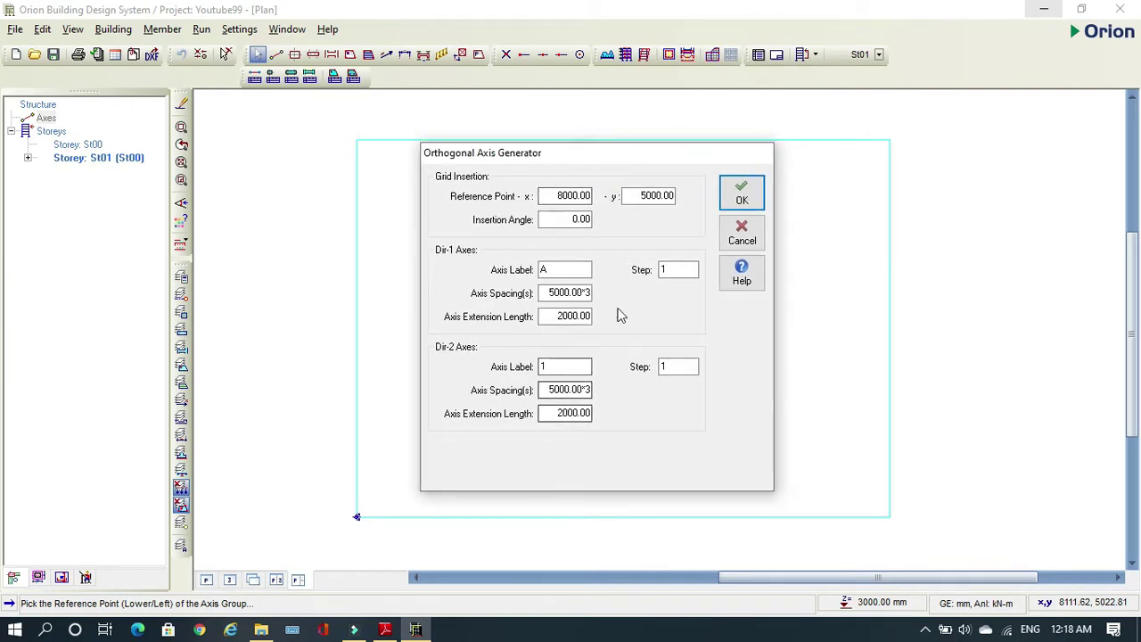
Set the Dir-1 axis spacings to 2700,5700, following the column and beam layout PDF
click(375, 629)
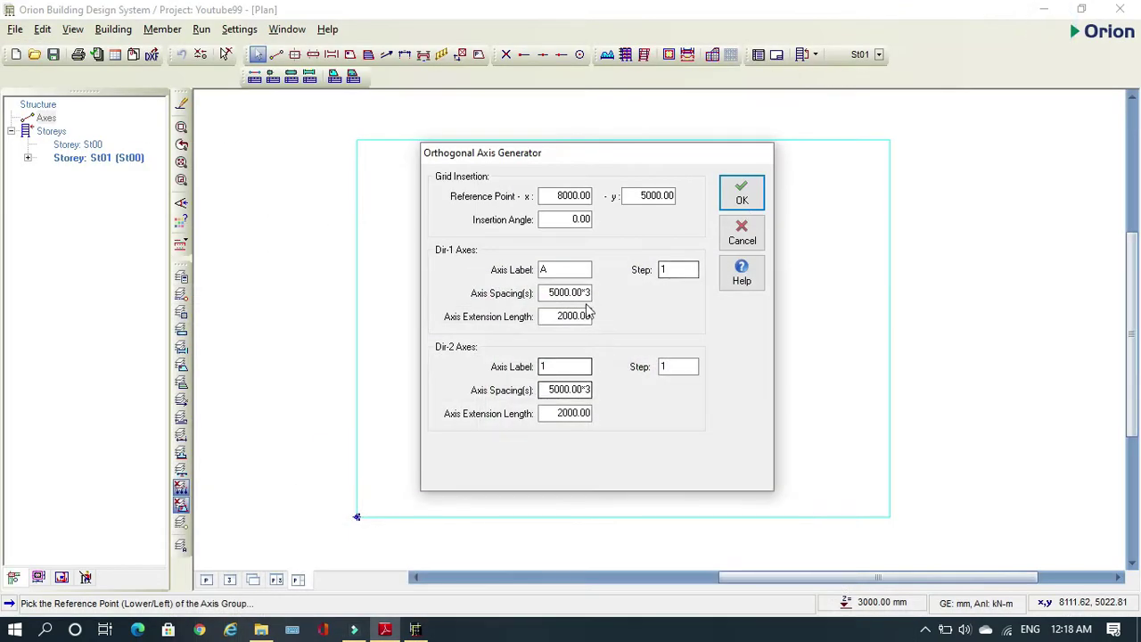
click(567, 294)
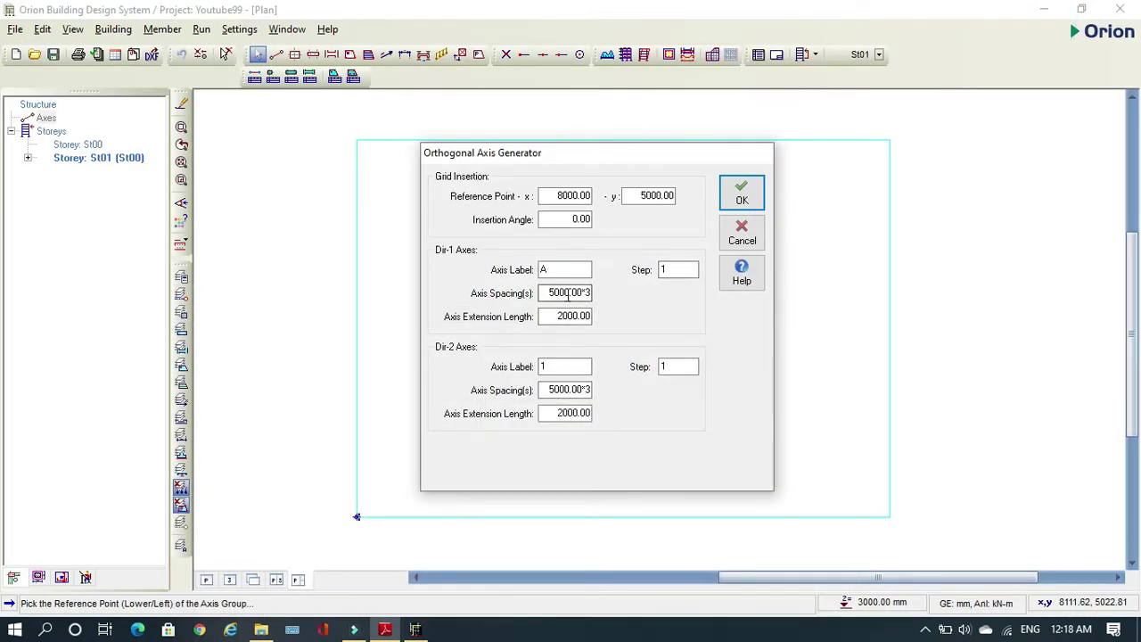
click(384, 629)
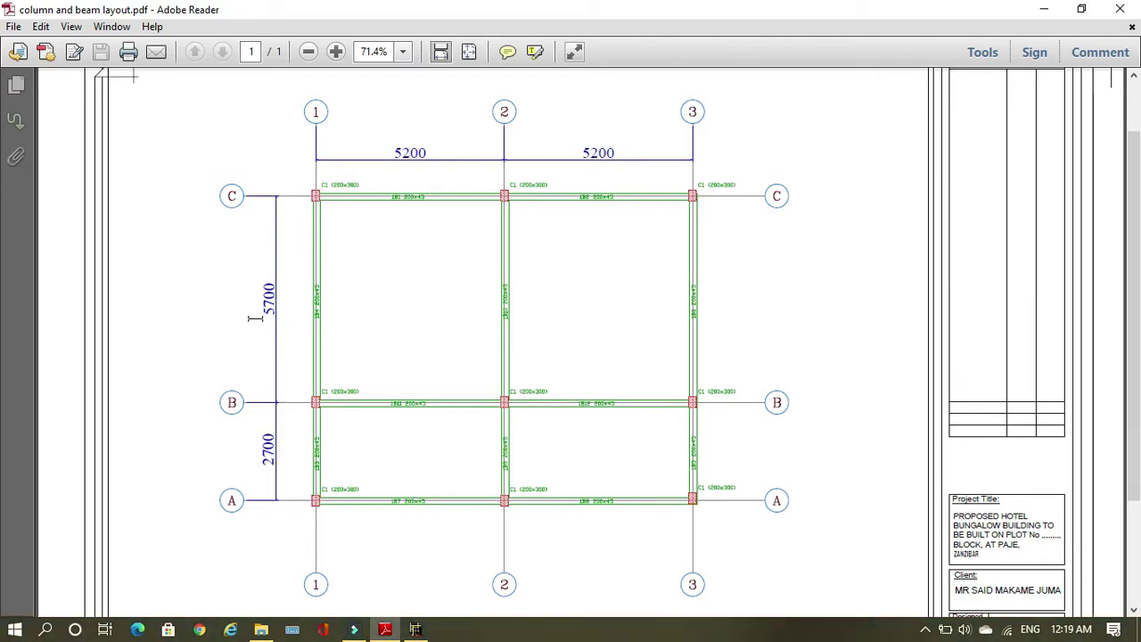
click(1044, 9)
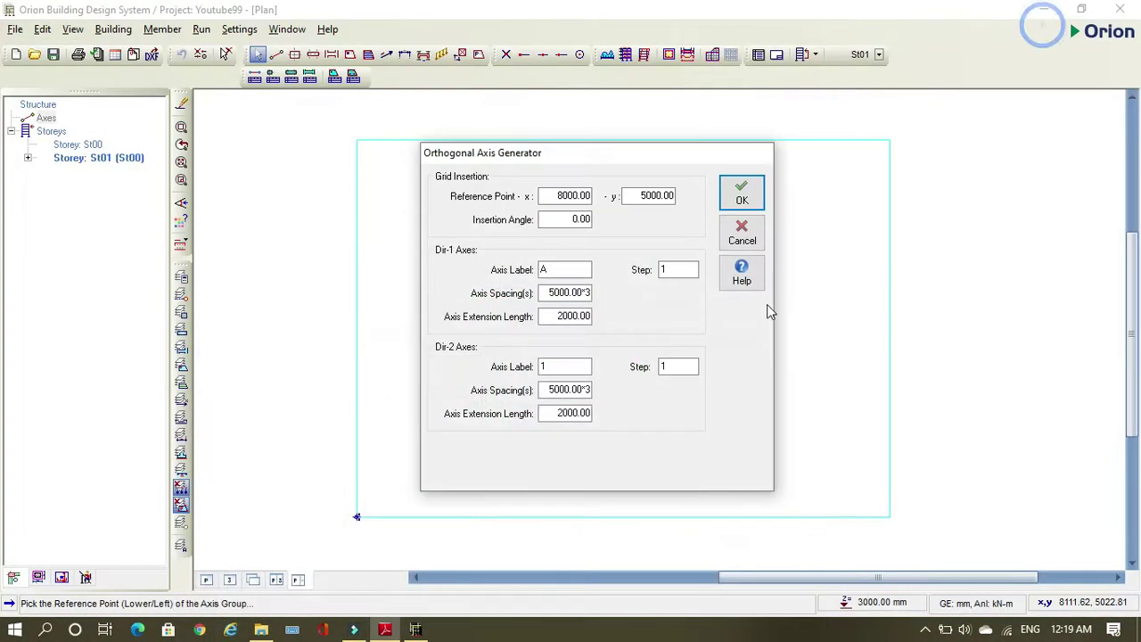
click(542, 293)
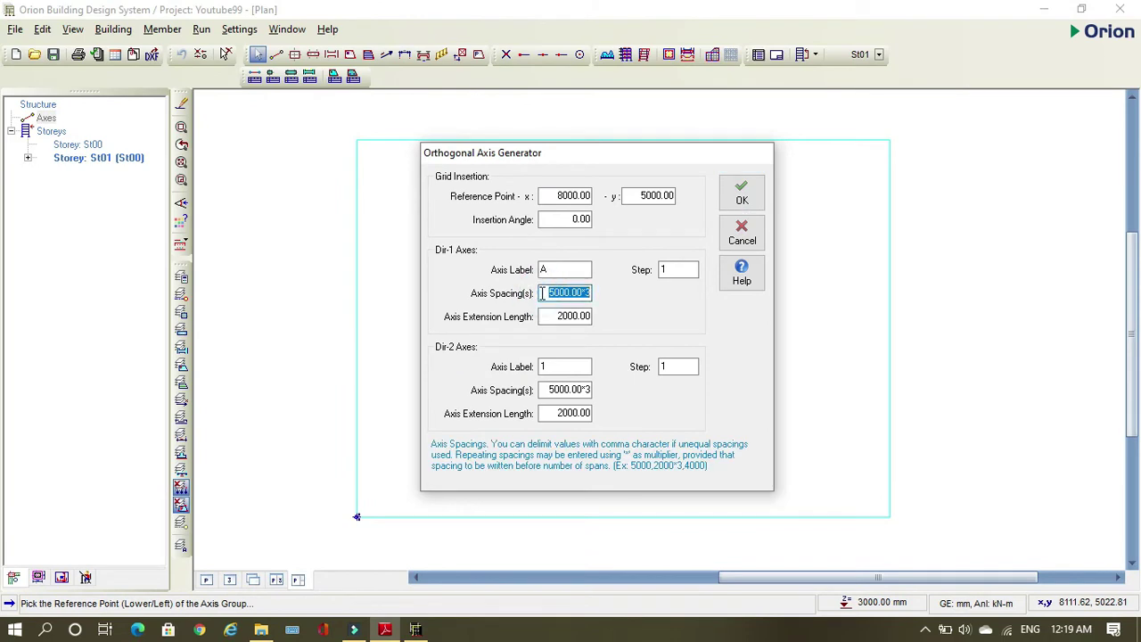
text(2700)
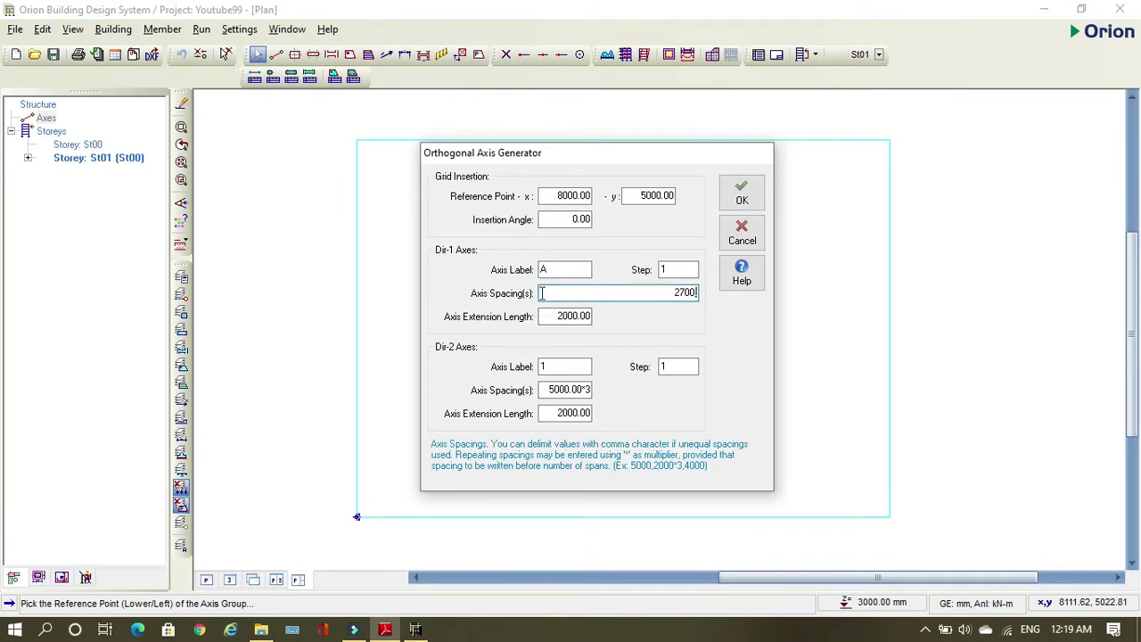
text(,5700)
Set the Dir-2 axis spacings to 5200,5200, following the column and beam layout PDF
click(561, 390)
double_click(549, 389)
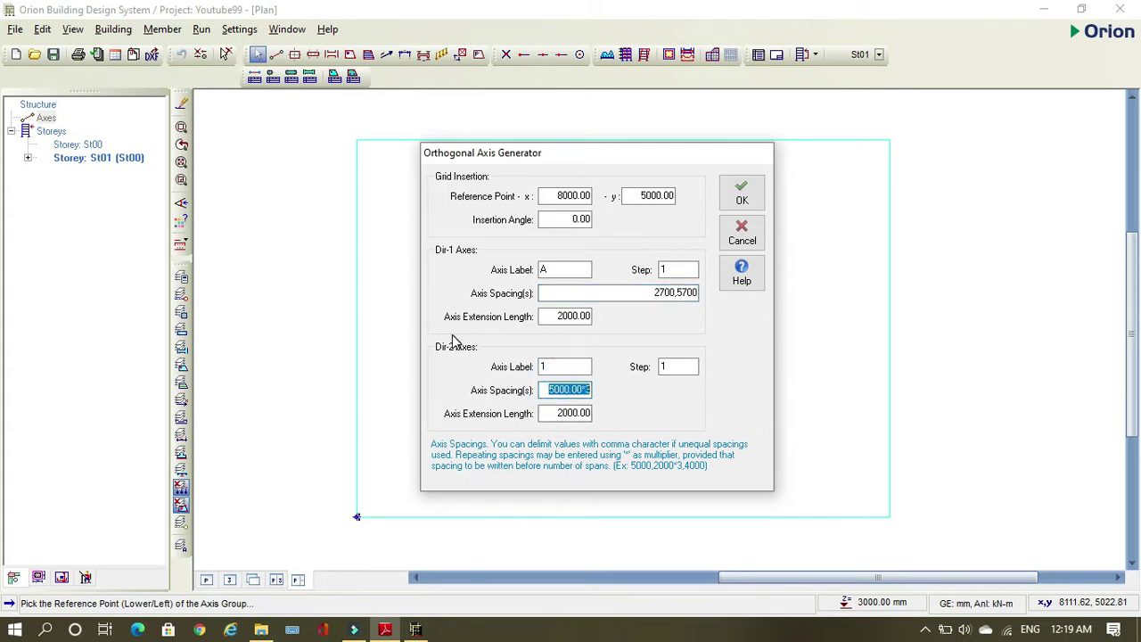
click(385, 630)
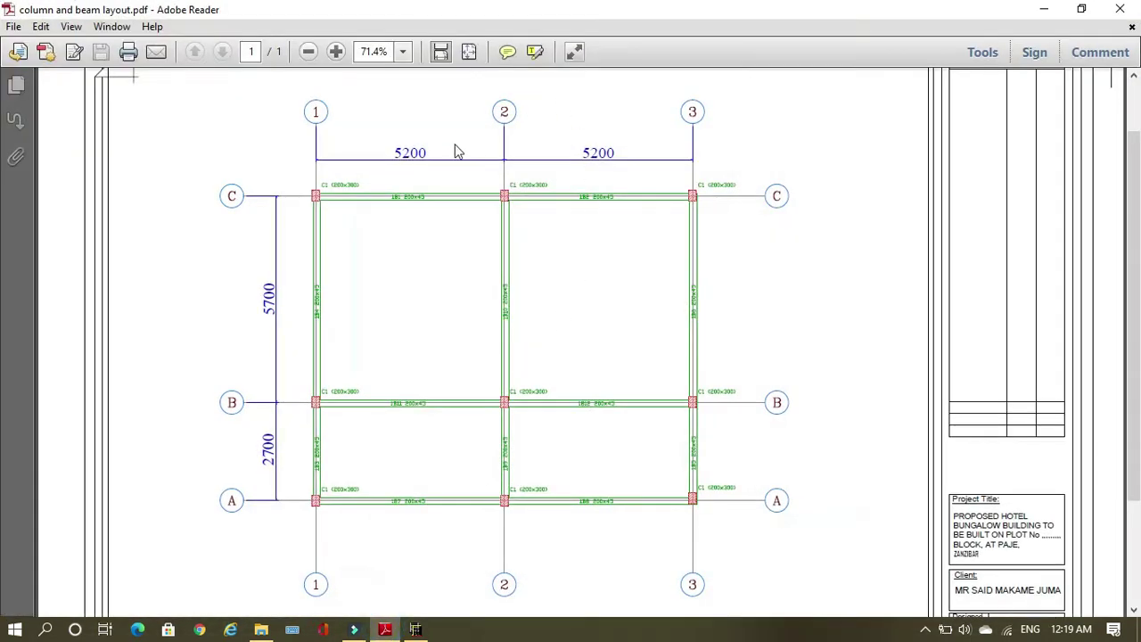
click(1044, 9)
text(5)
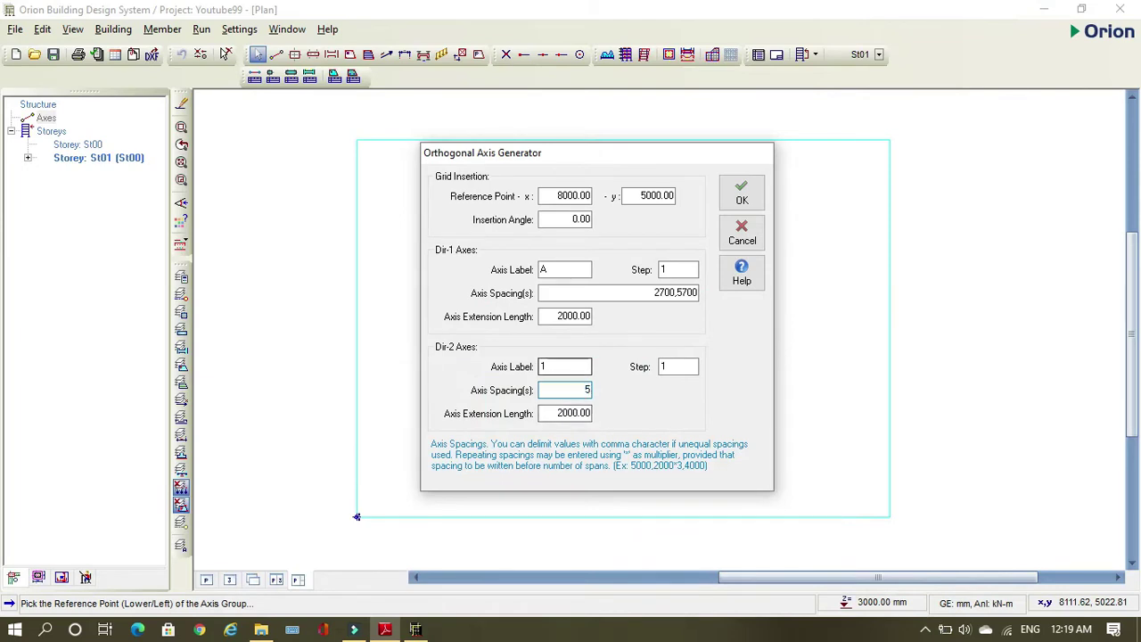
text(200)
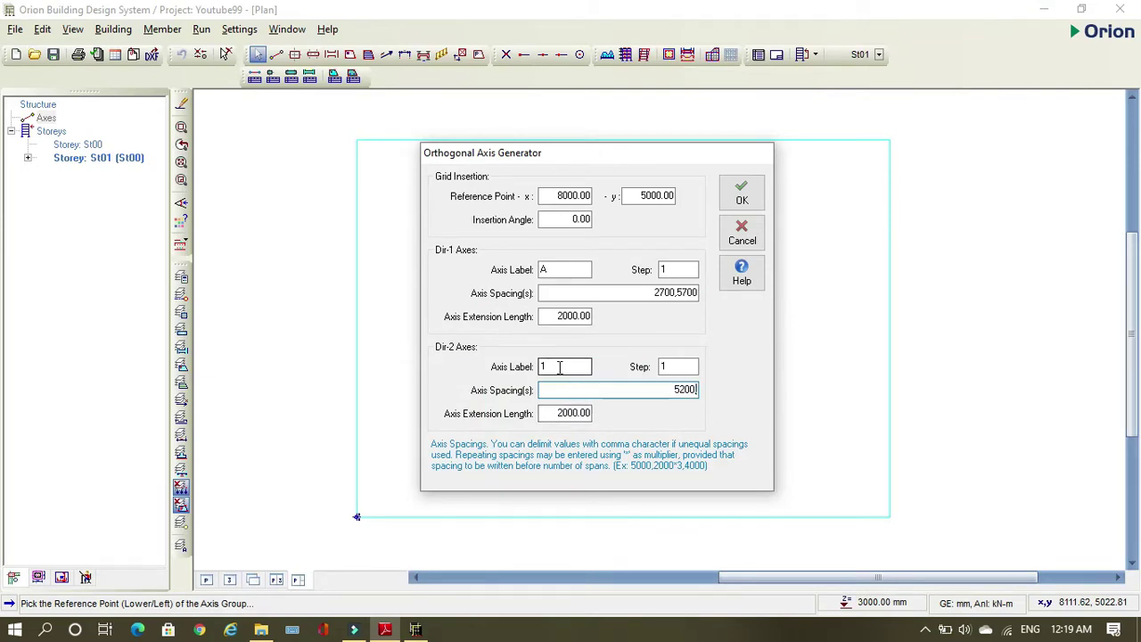
text(,5200)
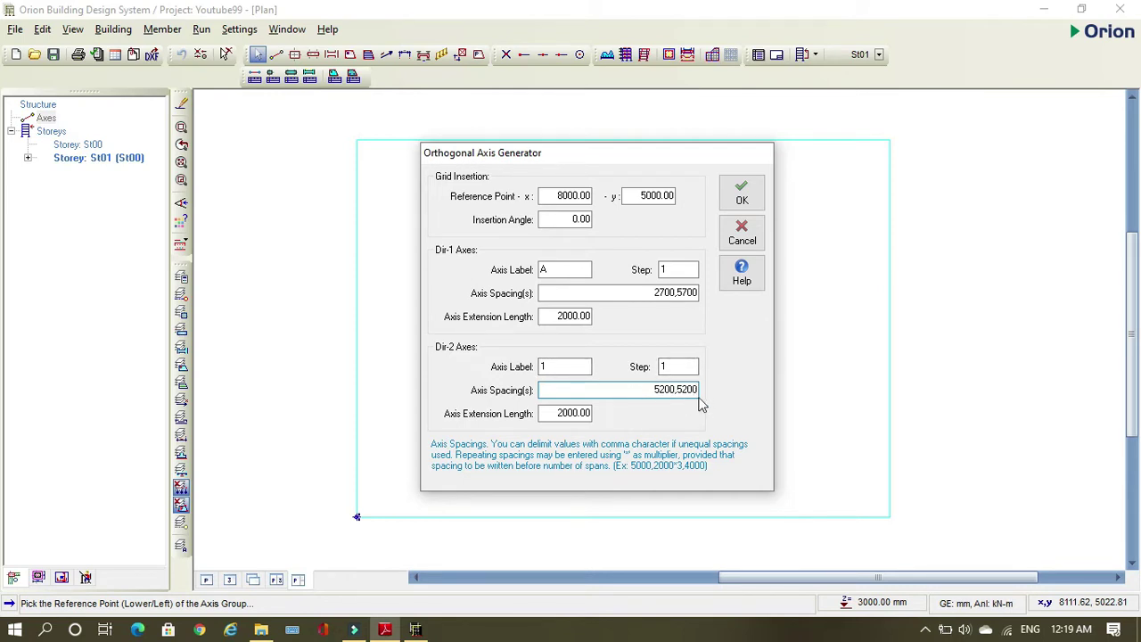
Generate the orthogonal axis grid inside the sheet from the entered reference point and spacings
click(743, 198)
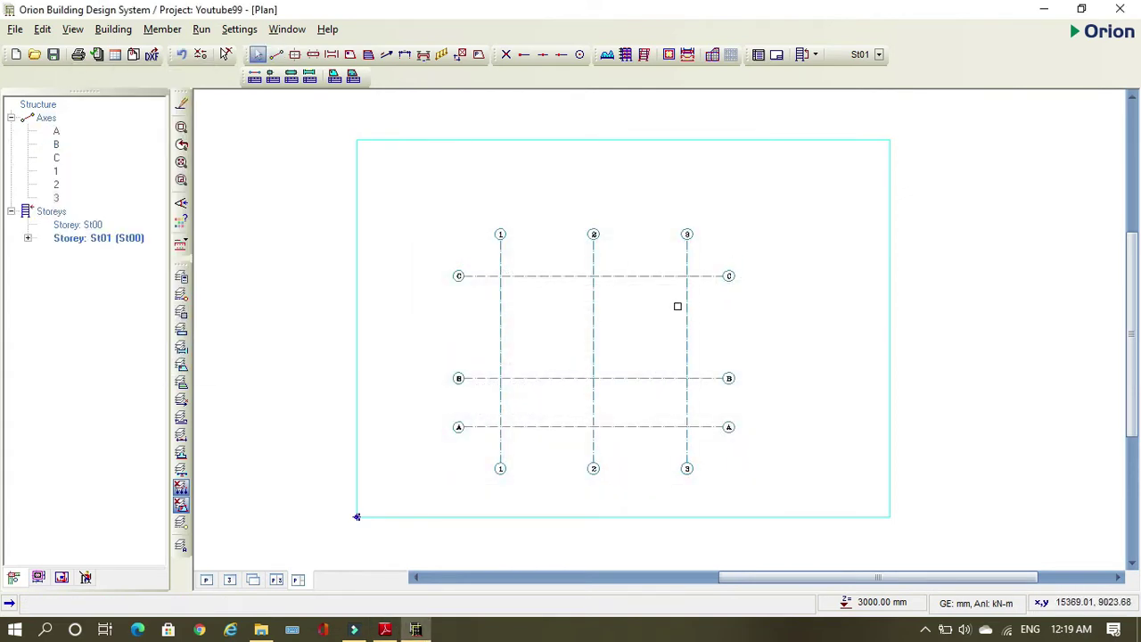
scroll(550, 384, up, 1)
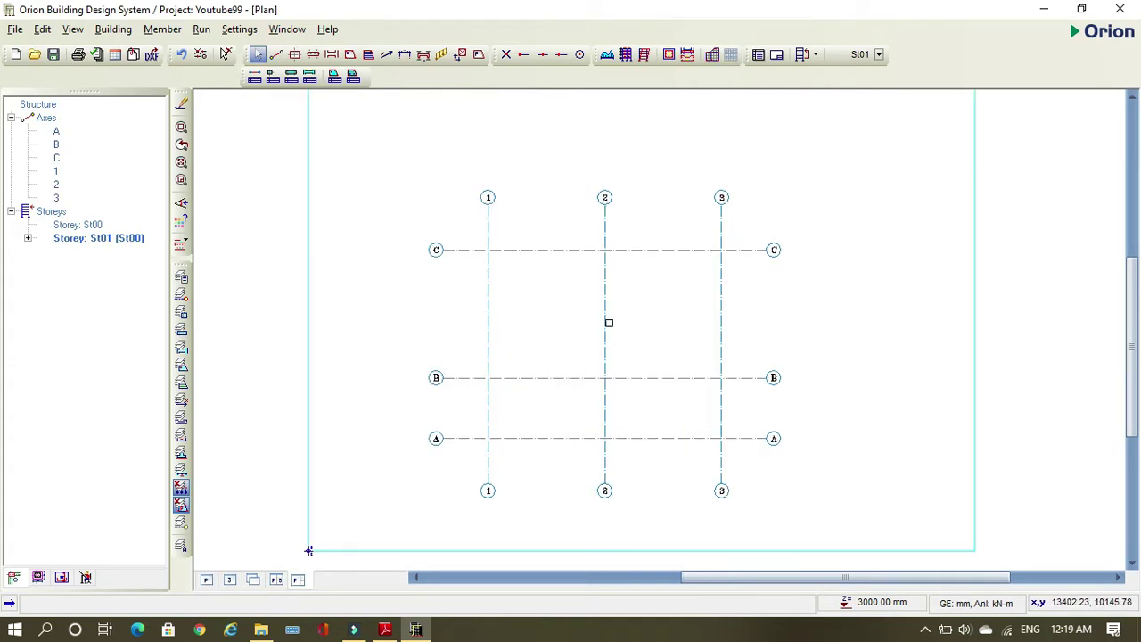
Set up a new column section with b1 300 mm and b2 200 mm, centred on the axis intersection
click(294, 54)
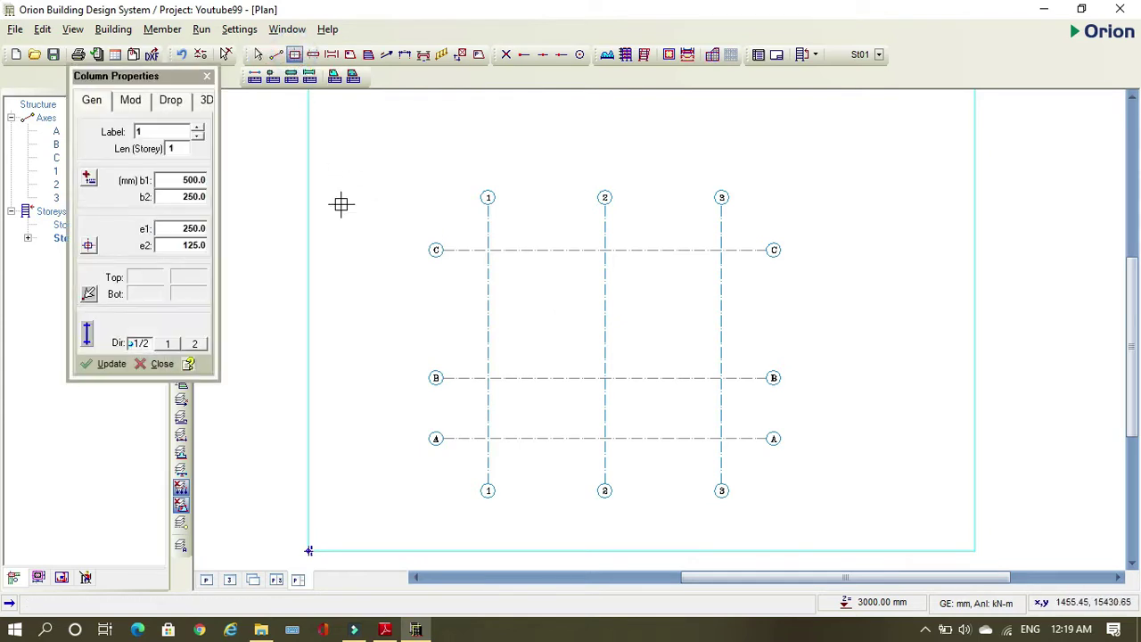
double_click(177, 181)
text(300)
double_click(181, 196)
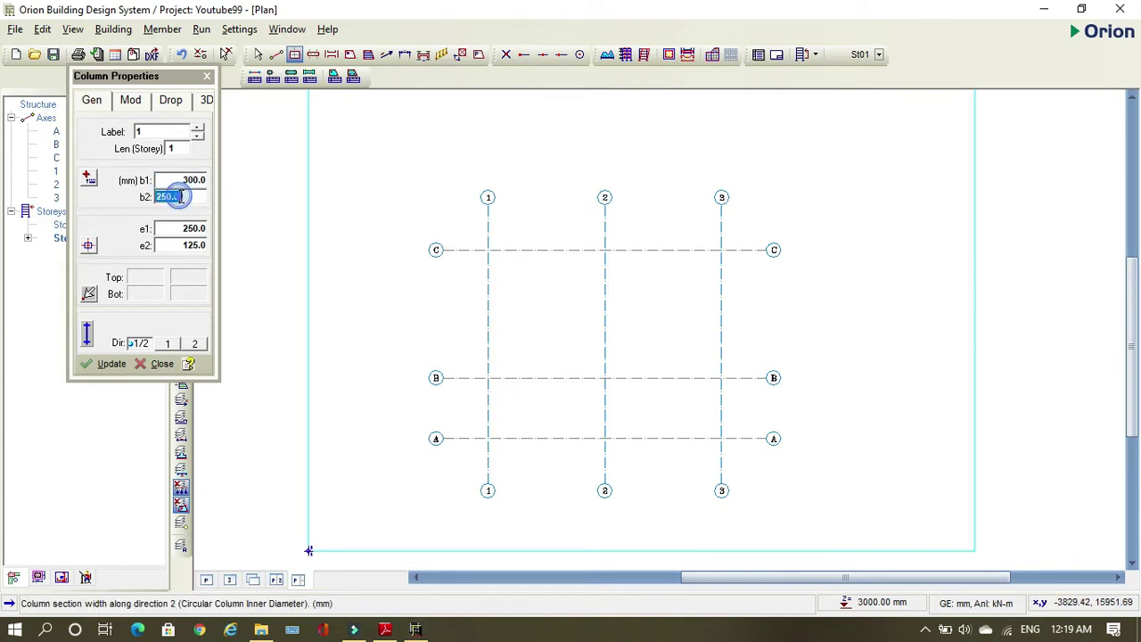
text(20)
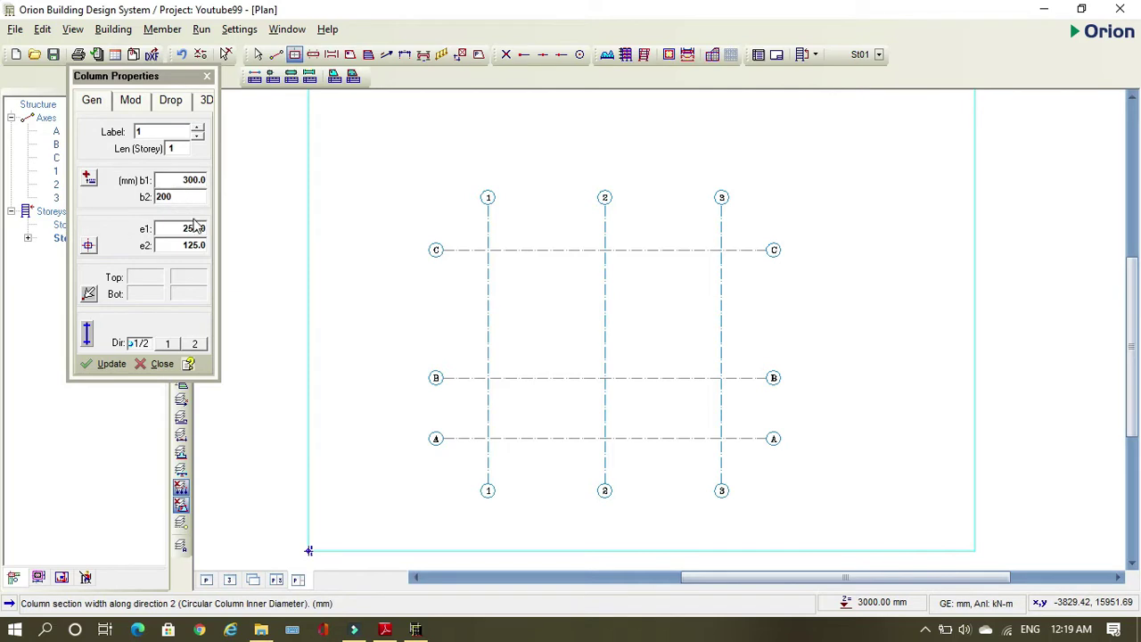
text(0)
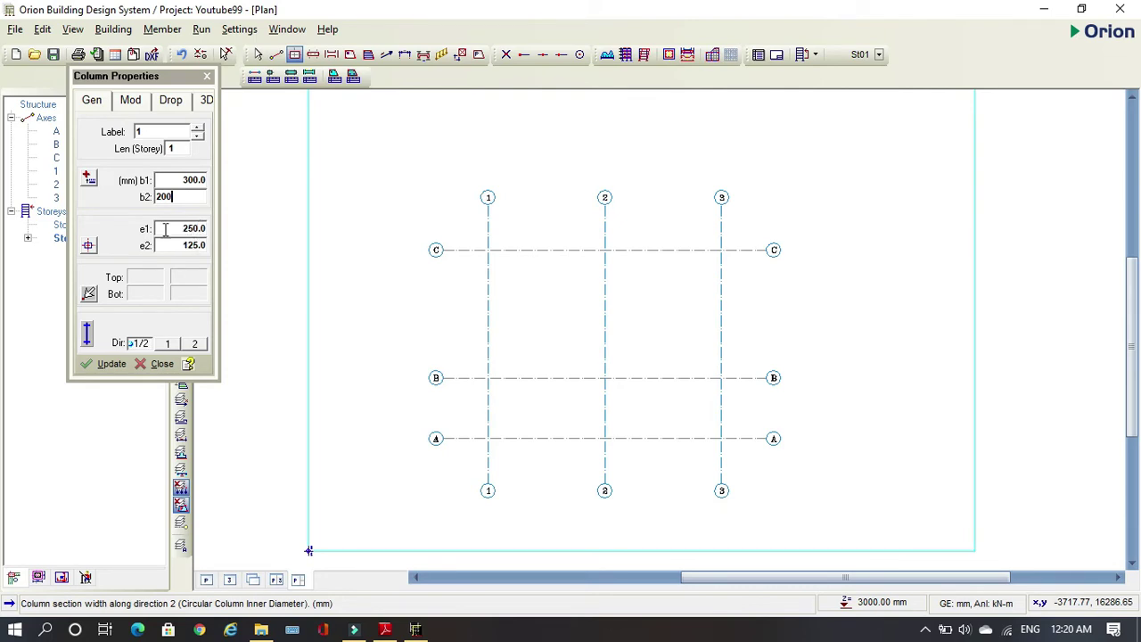
click(88, 243)
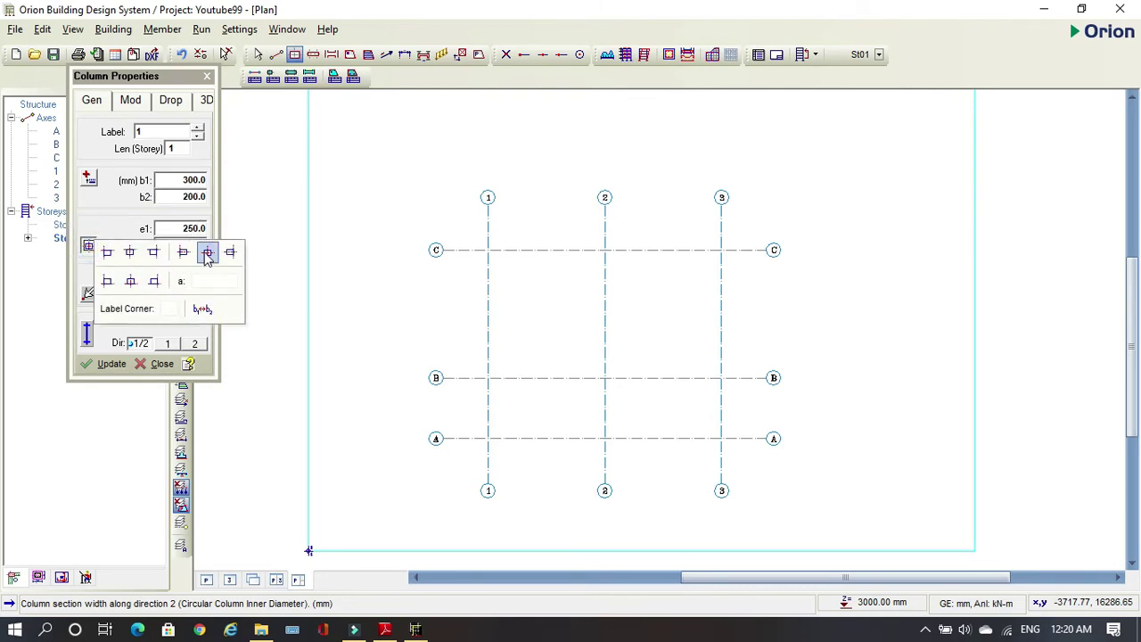
click(206, 254)
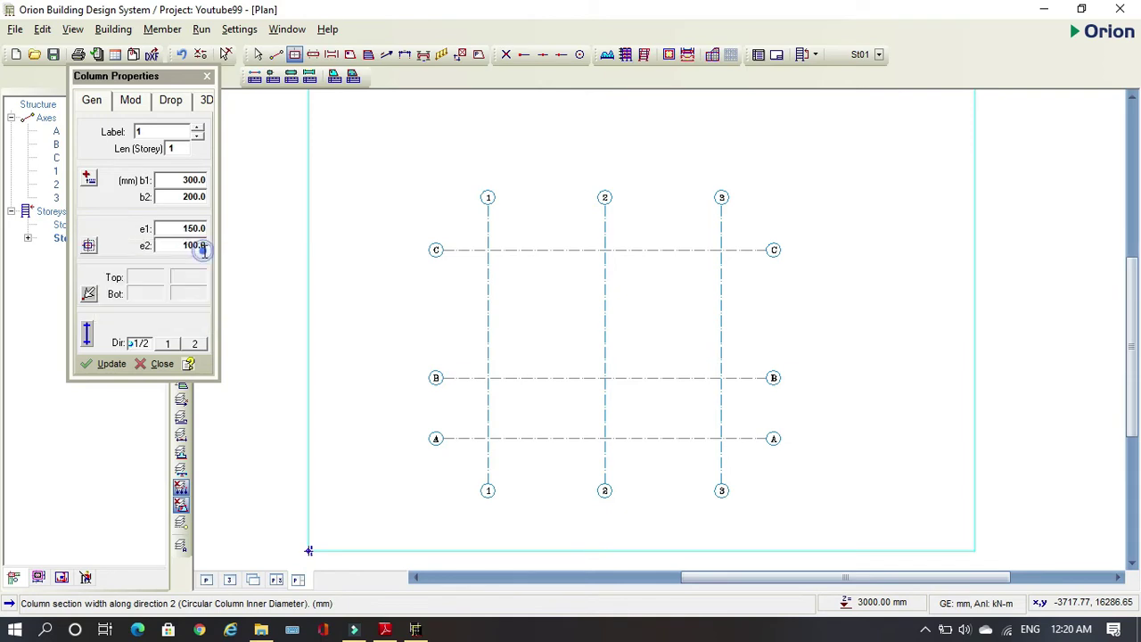
Place columns at all nine intersections of axes A, B, C with axes 1, 2, 3, and finish column insertion
click(487, 250)
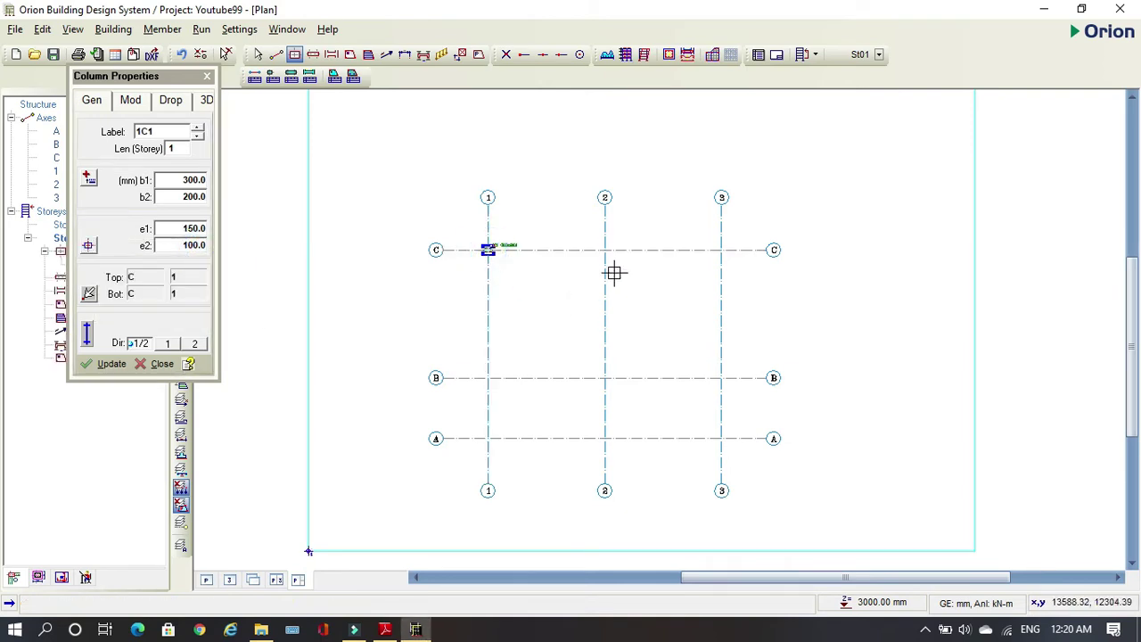
scroll(605, 251, up, 1)
click(604, 250)
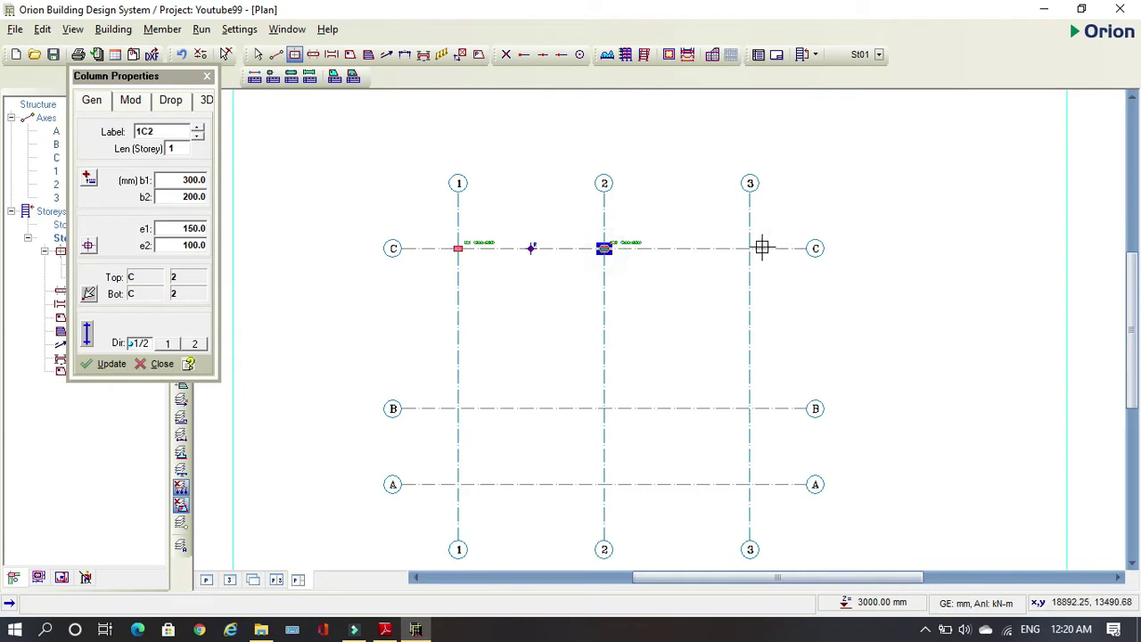
click(749, 249)
click(750, 409)
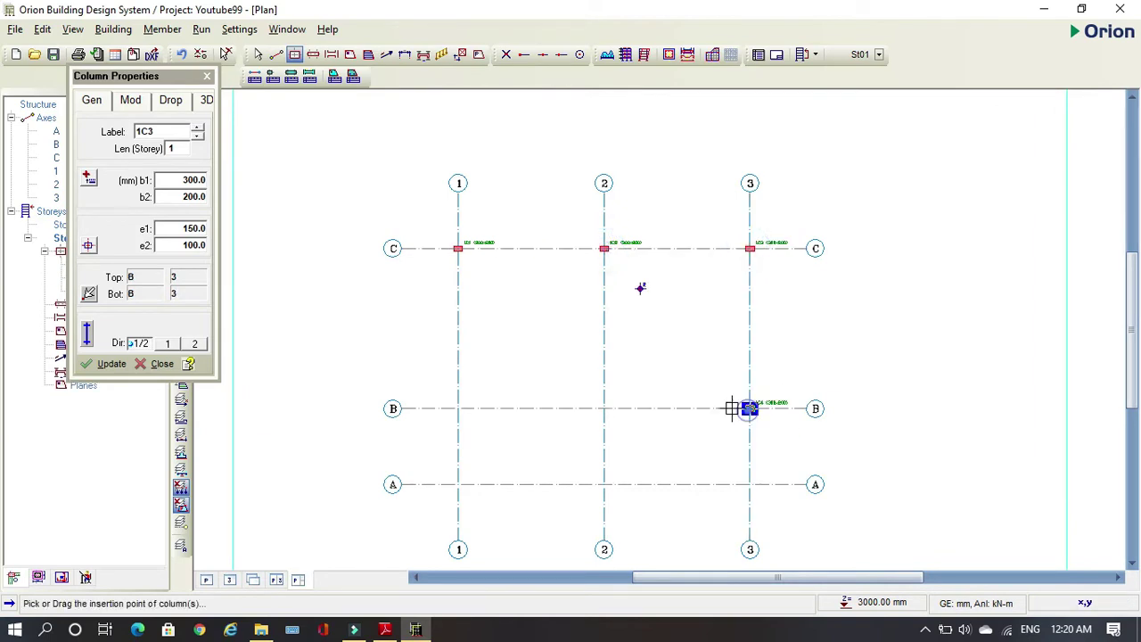
click(604, 408)
click(458, 408)
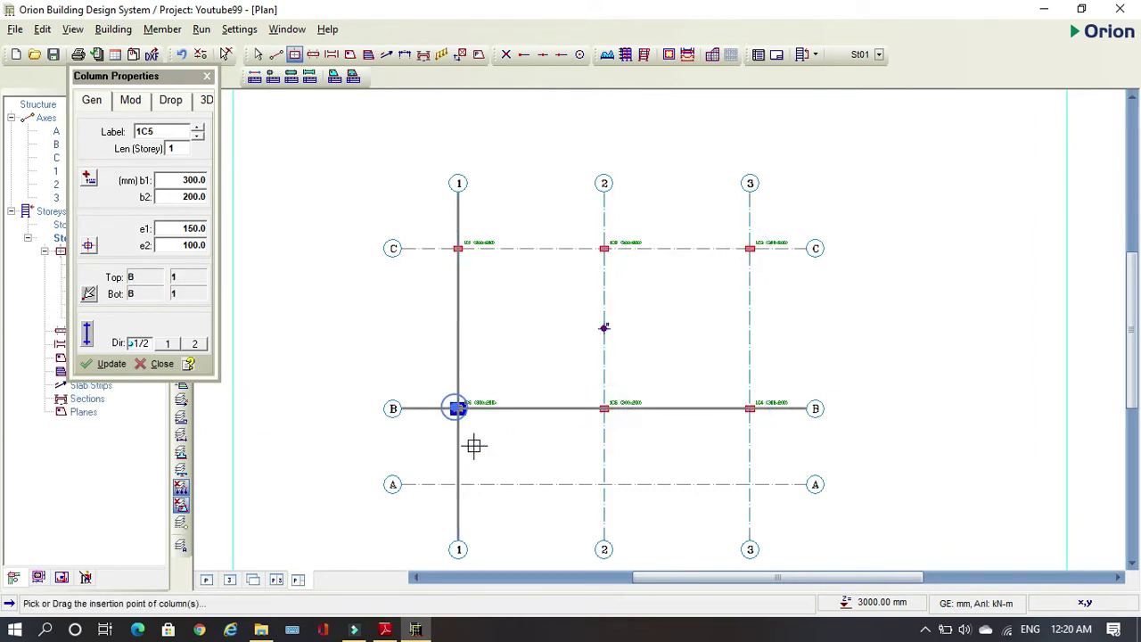
click(458, 484)
click(605, 484)
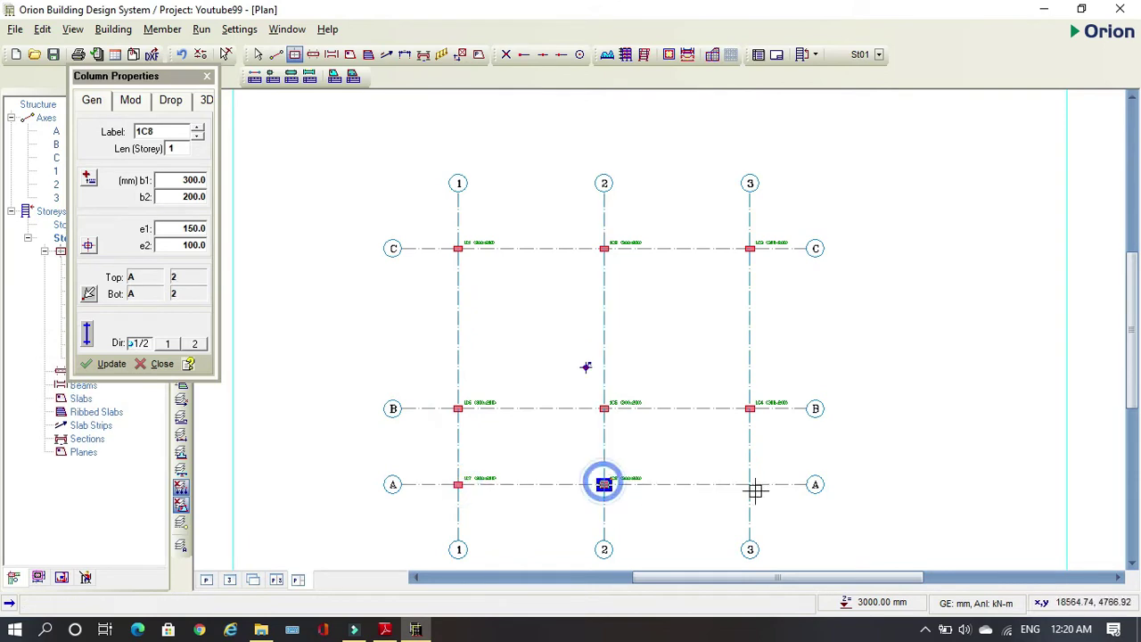
click(750, 484)
right_click(780, 450)
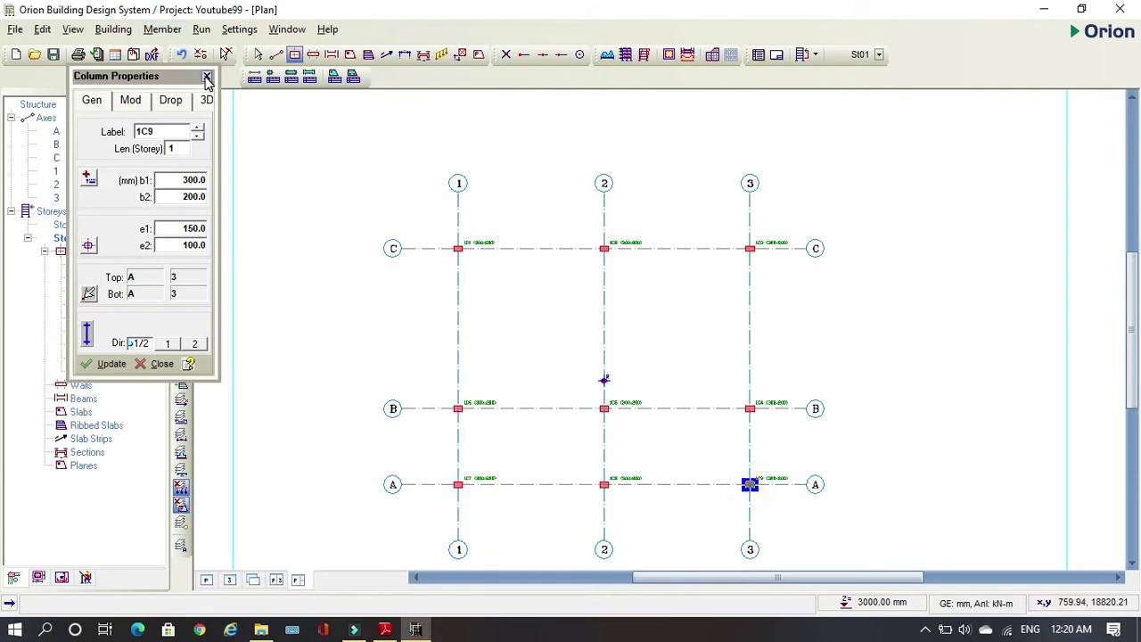
click(206, 78)
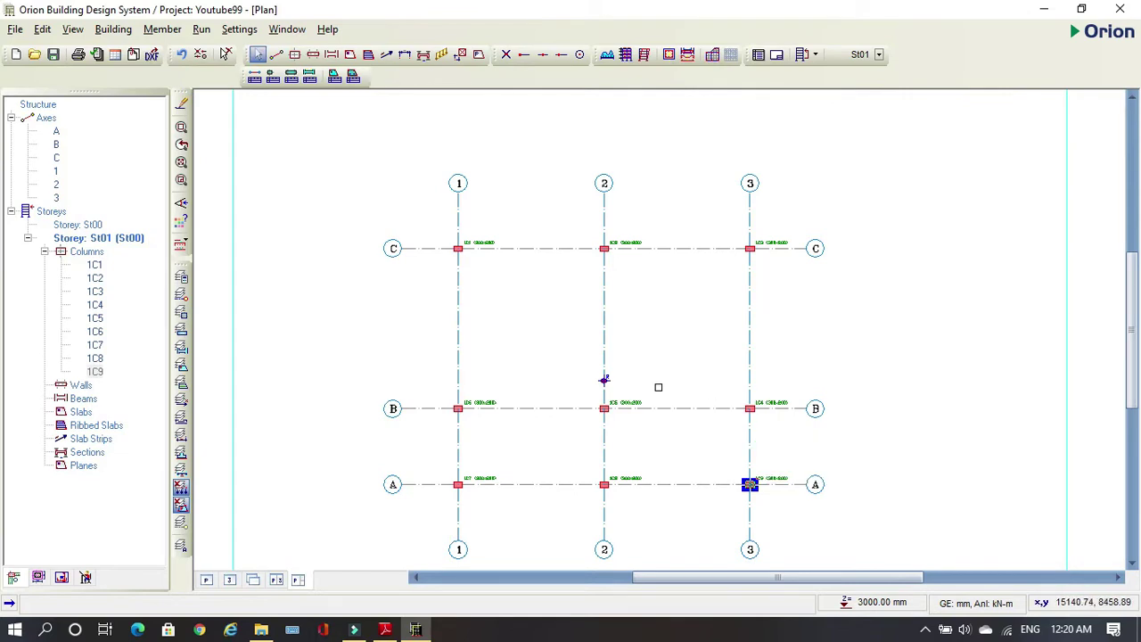
Start a new beam of type Normal and set its section width b to 200 mm
middle_drag(651, 380, 648, 333)
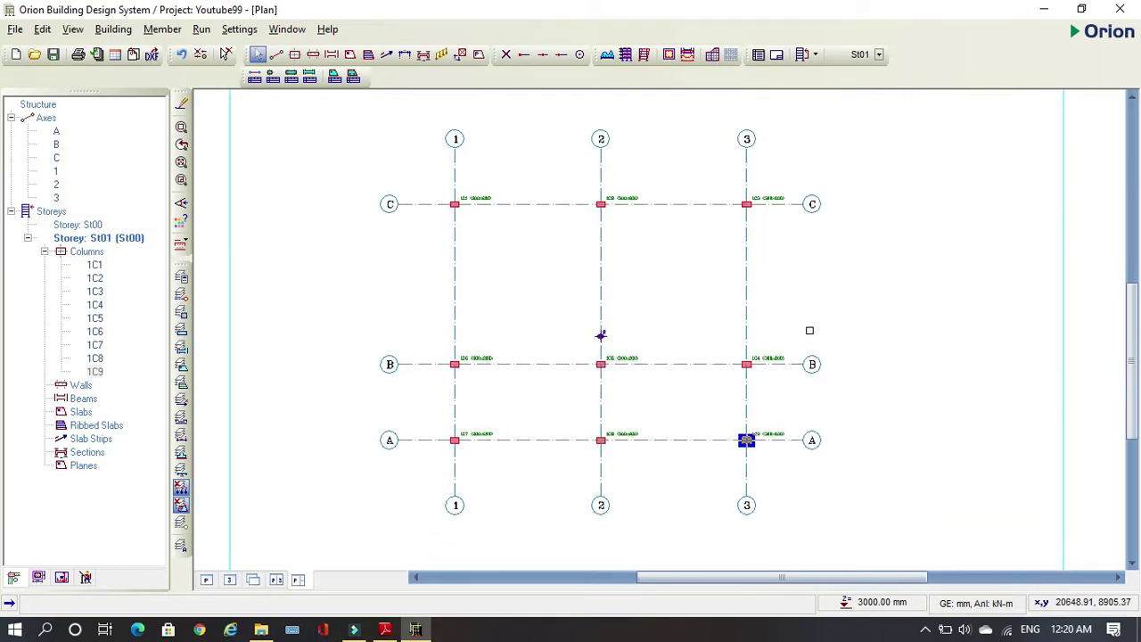
click(334, 58)
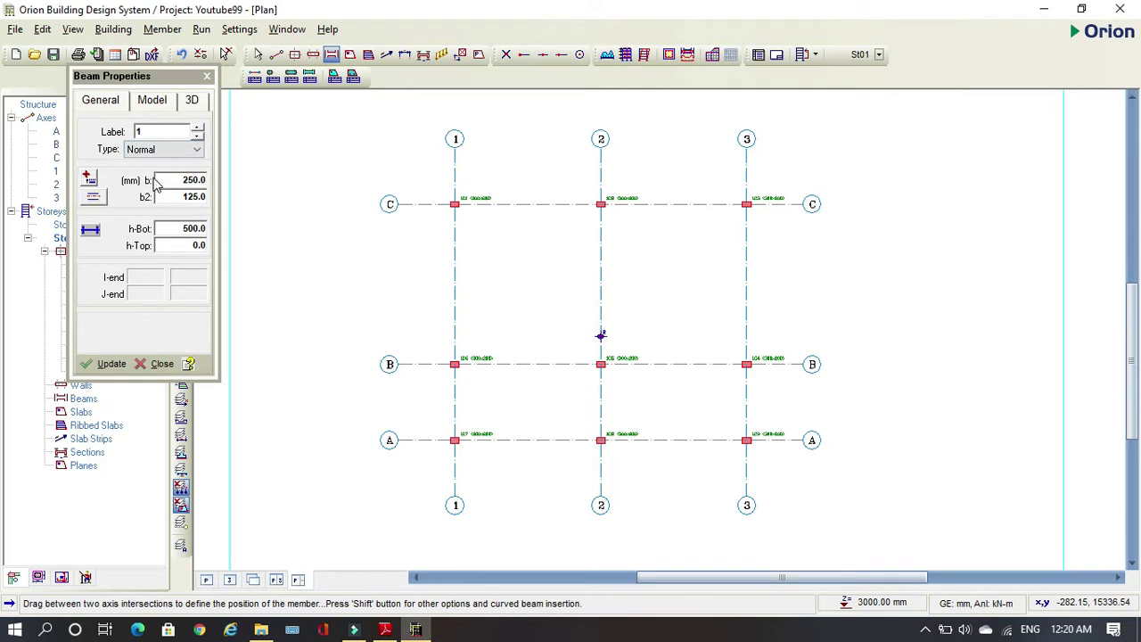
click(178, 181)
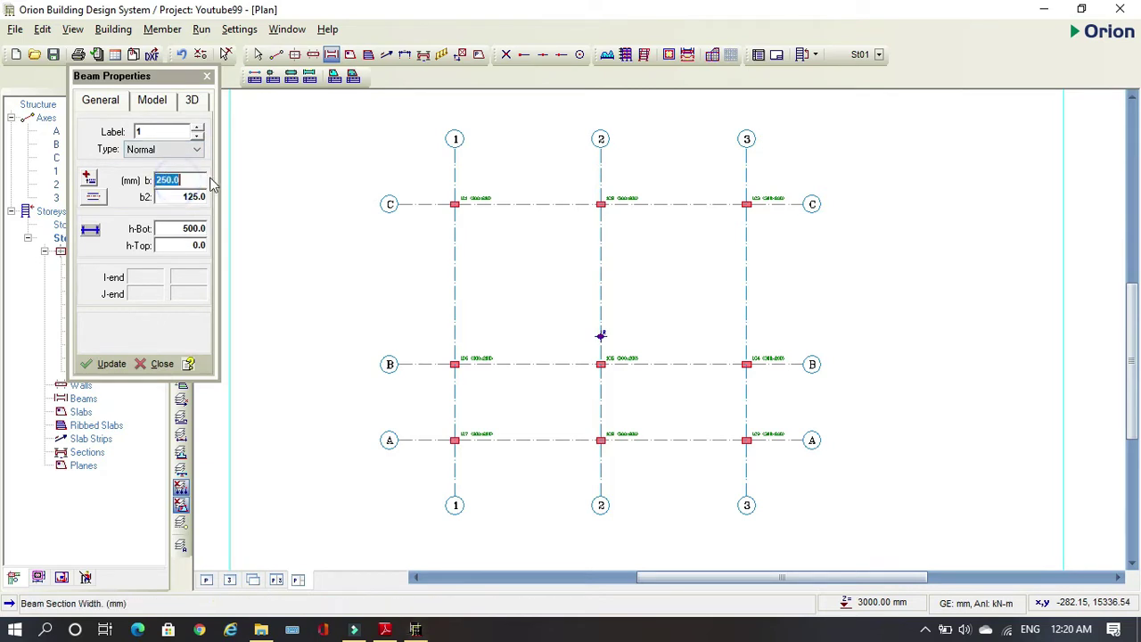
text(2)
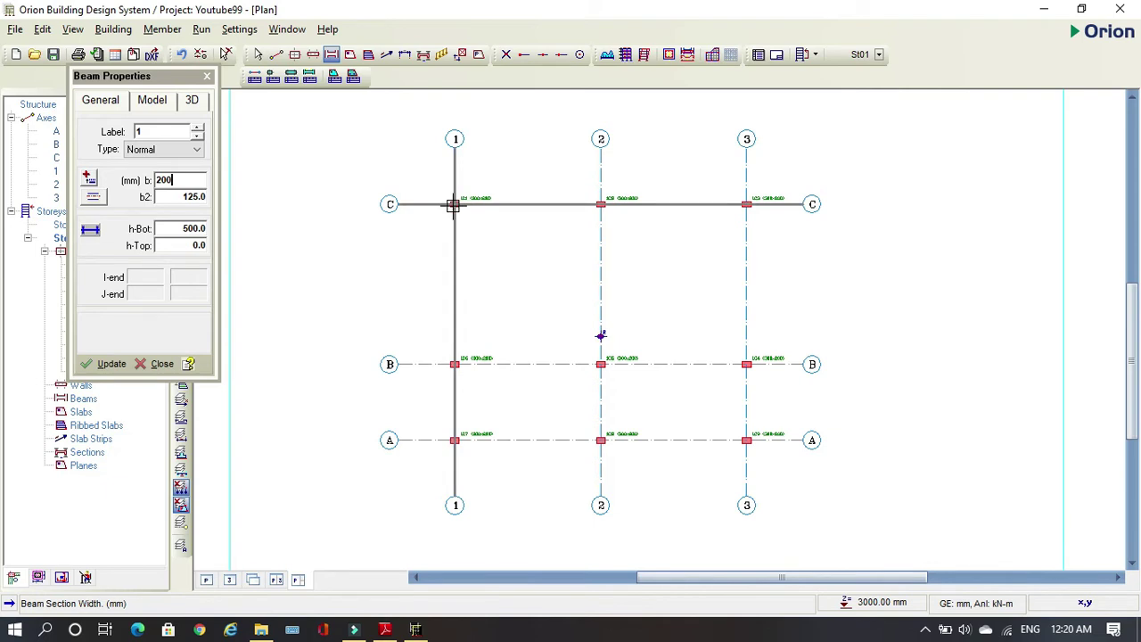
Insert beams between the columns along axes A, B, C, 1, 2 and 3, and finish beam insertion
mouse_move(453, 205)
mouse_down()
mouse_move(634, 158)
mouse_move(746, 203)
mouse_move(793, 459)
mouse_move(747, 441)
mouse_move(756, 443)
mouse_move(464, 456)
mouse_move(455, 442)
mouse_move(475, 450)
mouse_move(455, 441)
mouse_move(484, 273)
mouse_move(455, 204)
mouse_up()
drag(601, 204, 601, 440)
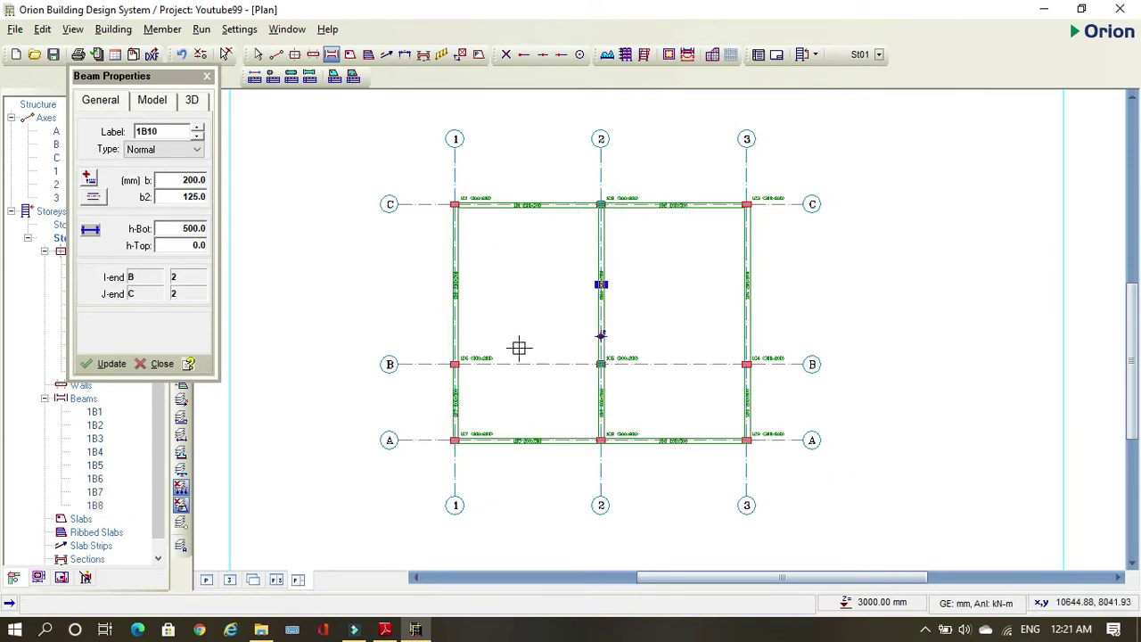
drag(456, 364, 745, 364)
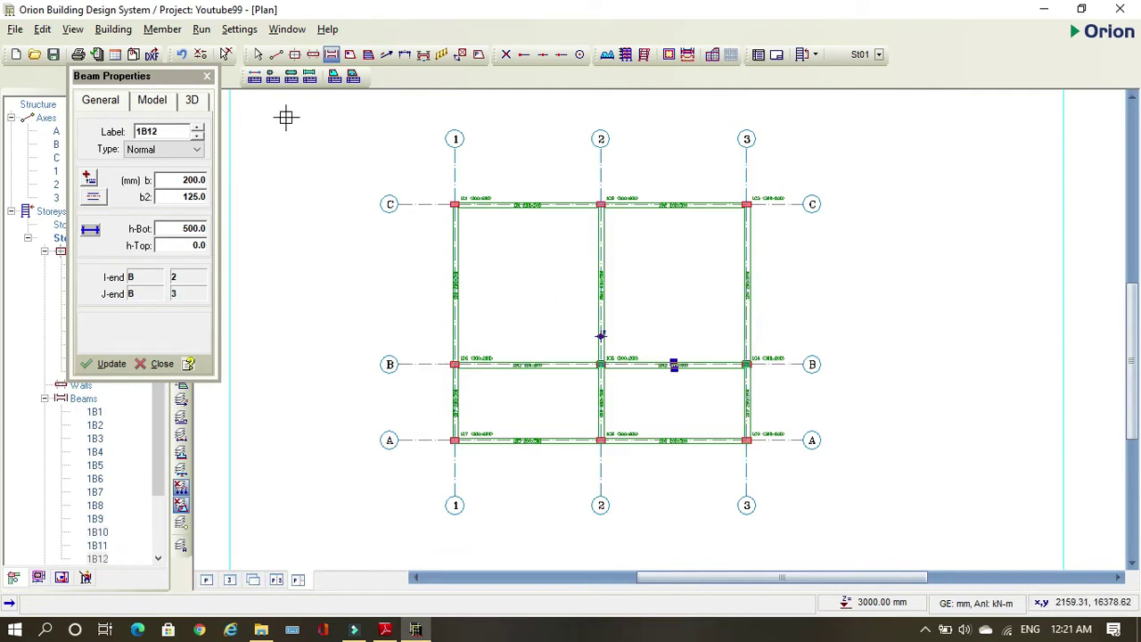
click(207, 77)
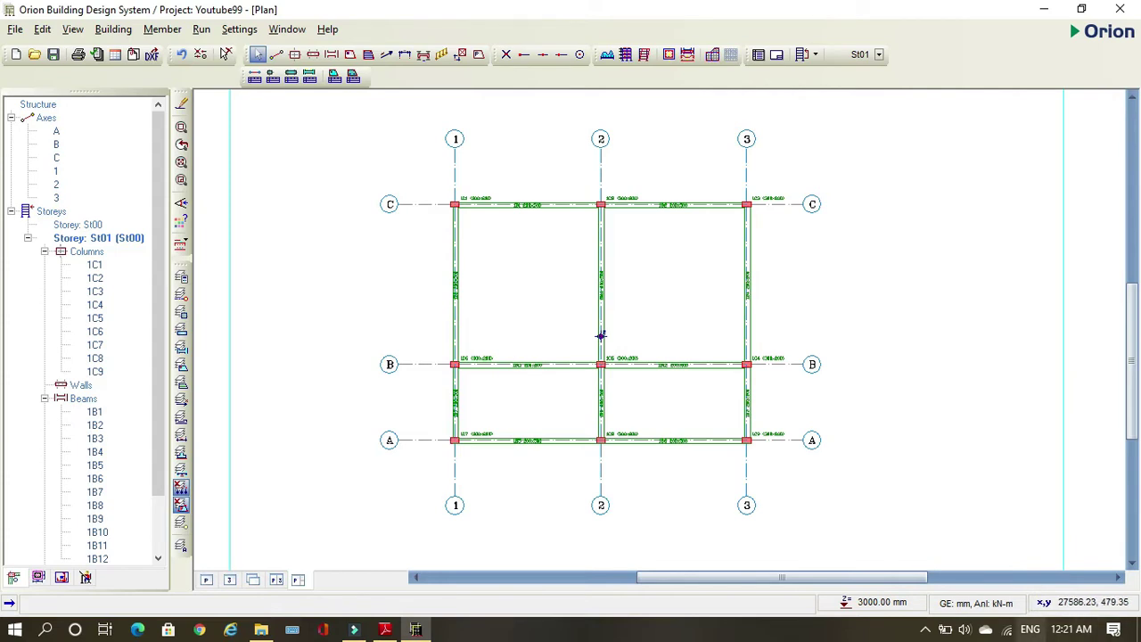
Disconnect the computer from its current Wi-Fi network and return to the plan
click(1007, 630)
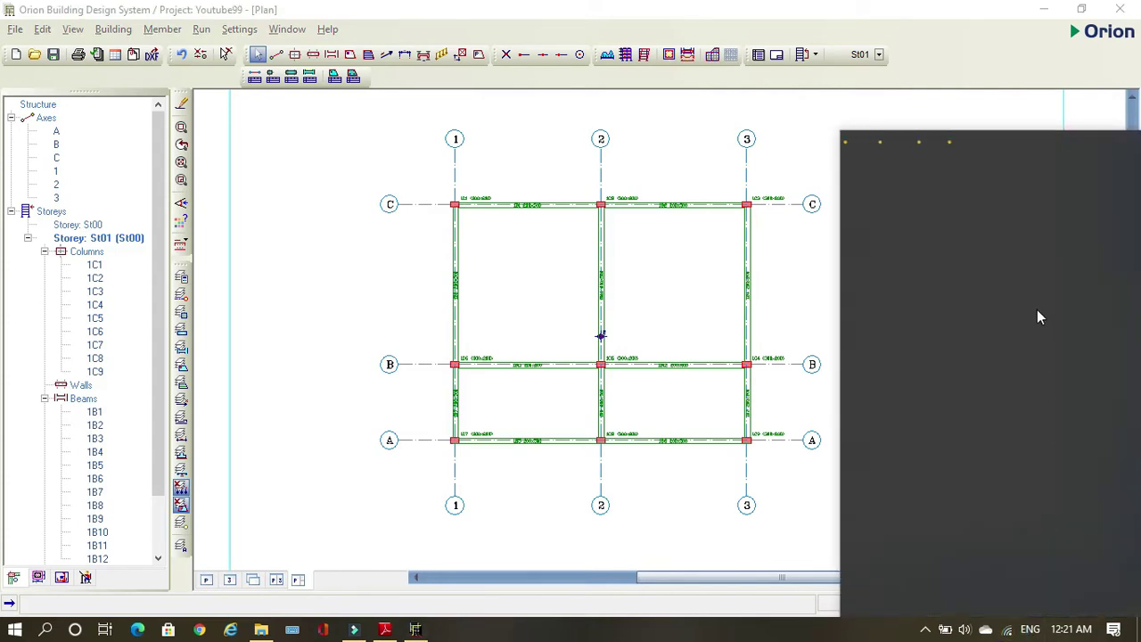
click(1032, 346)
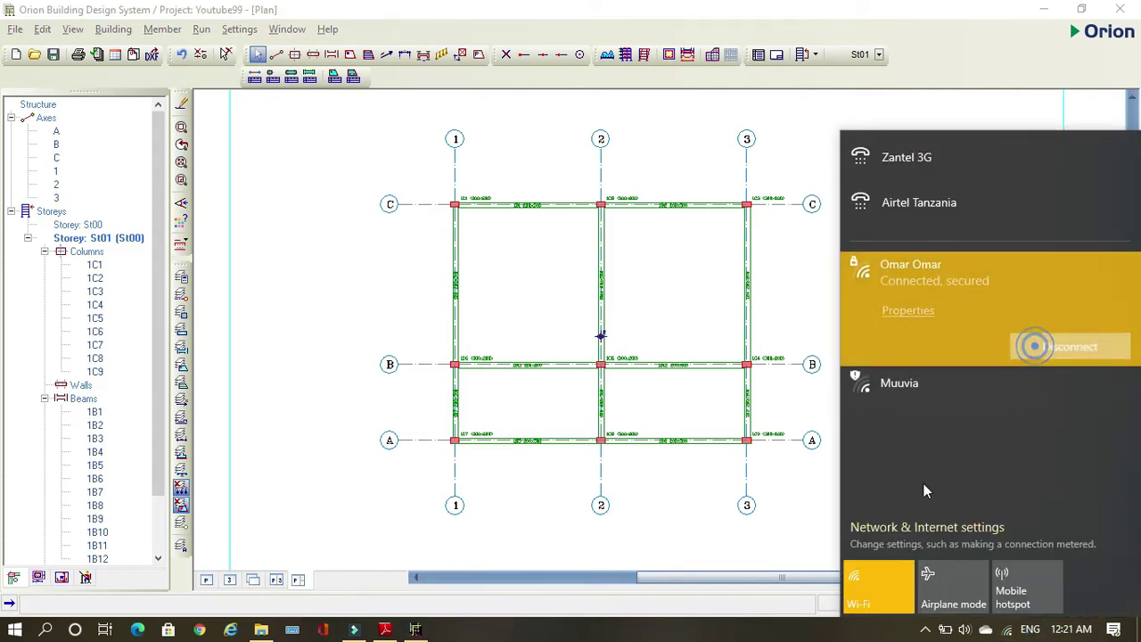
click(652, 287)
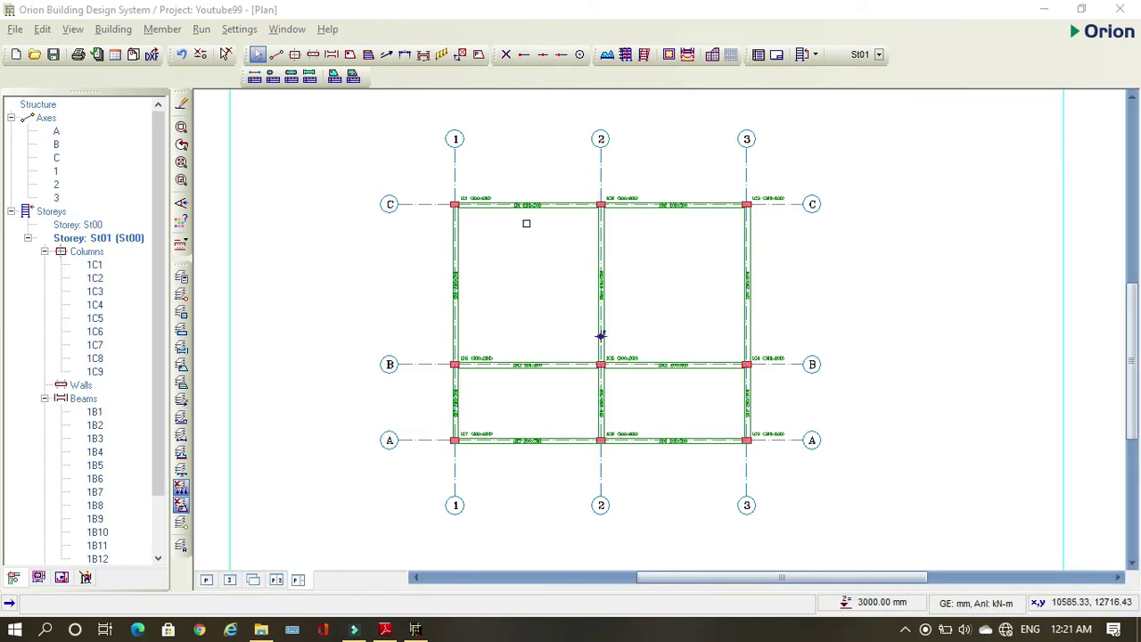
Start a new slab of type 1 and set its thickness h to 150 mm
click(351, 55)
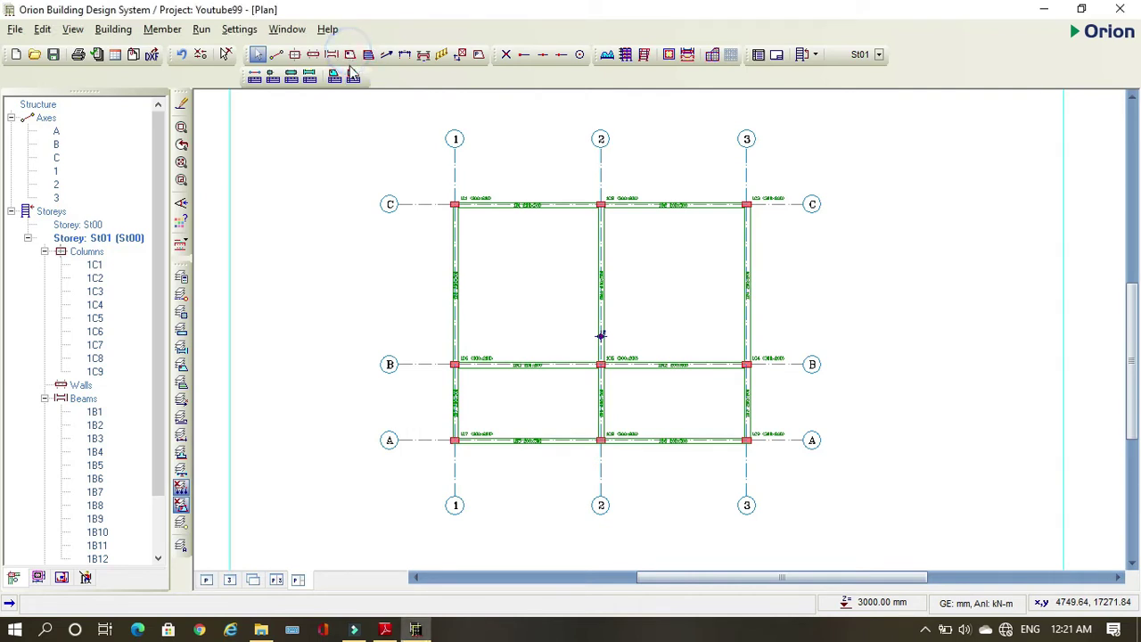
click(233, 125)
double_click(179, 179)
text(150)
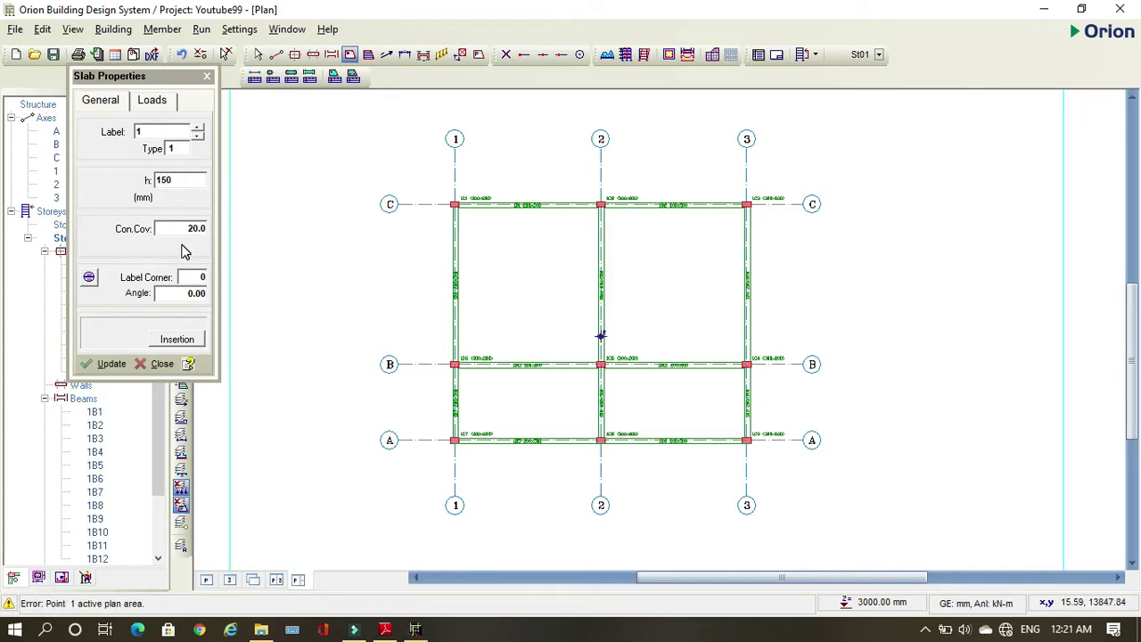
Set the slab's dead load to 1.5 and its imposed load to 3
click(154, 102)
double_click(169, 198)
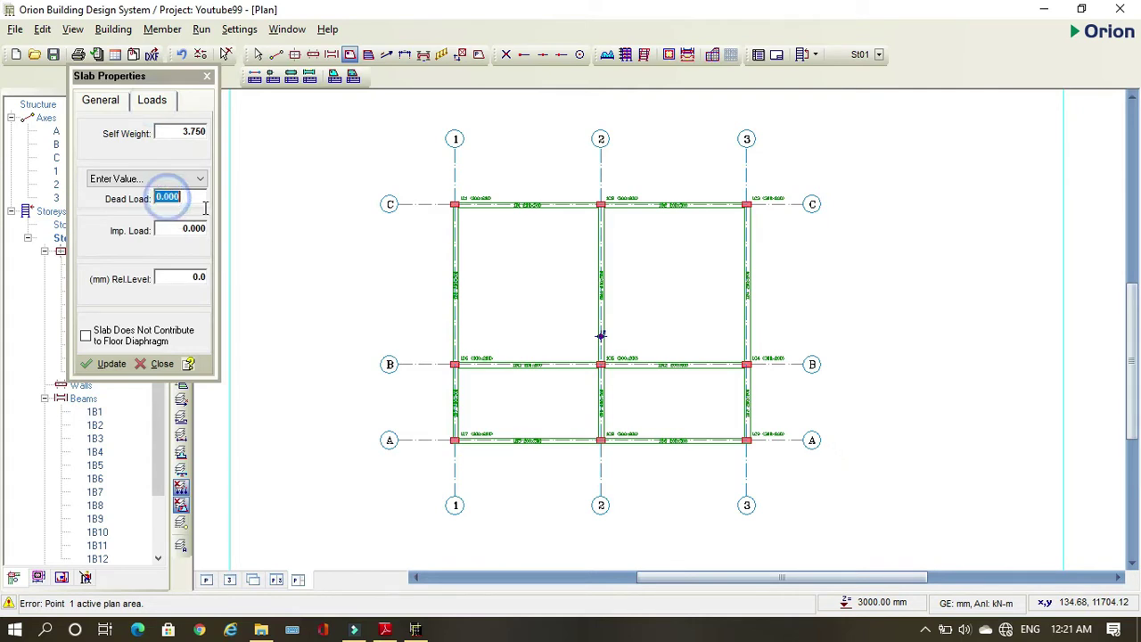
text(1.5)
key(Tab)
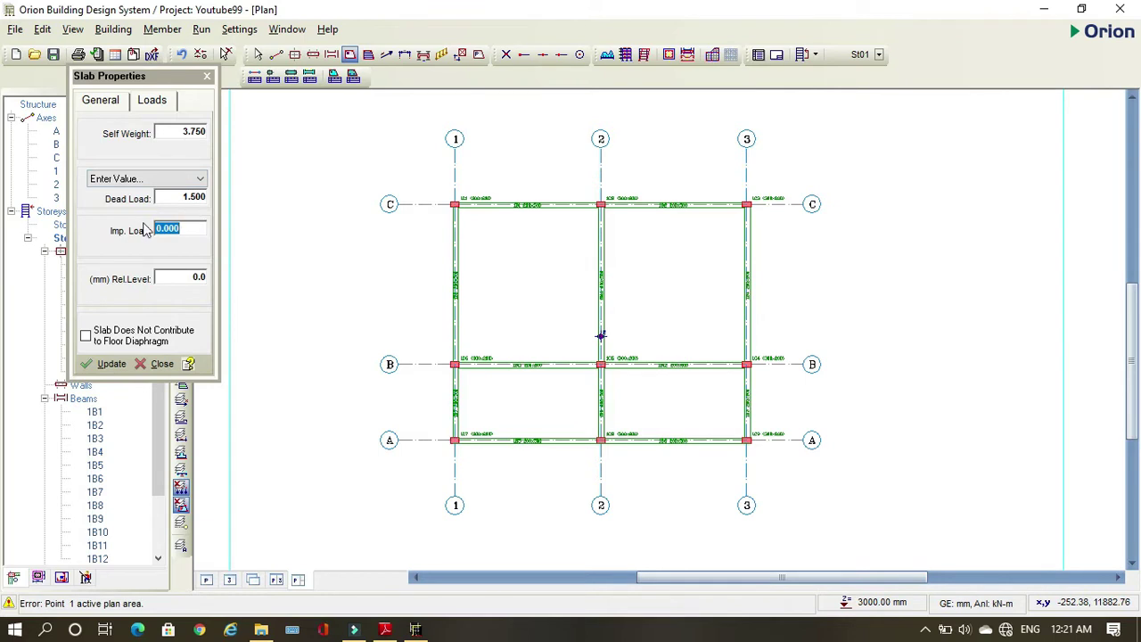
text(3)
Insert slabs in all four bays enclosed by the beams, and finish slab insertion
click(482, 274)
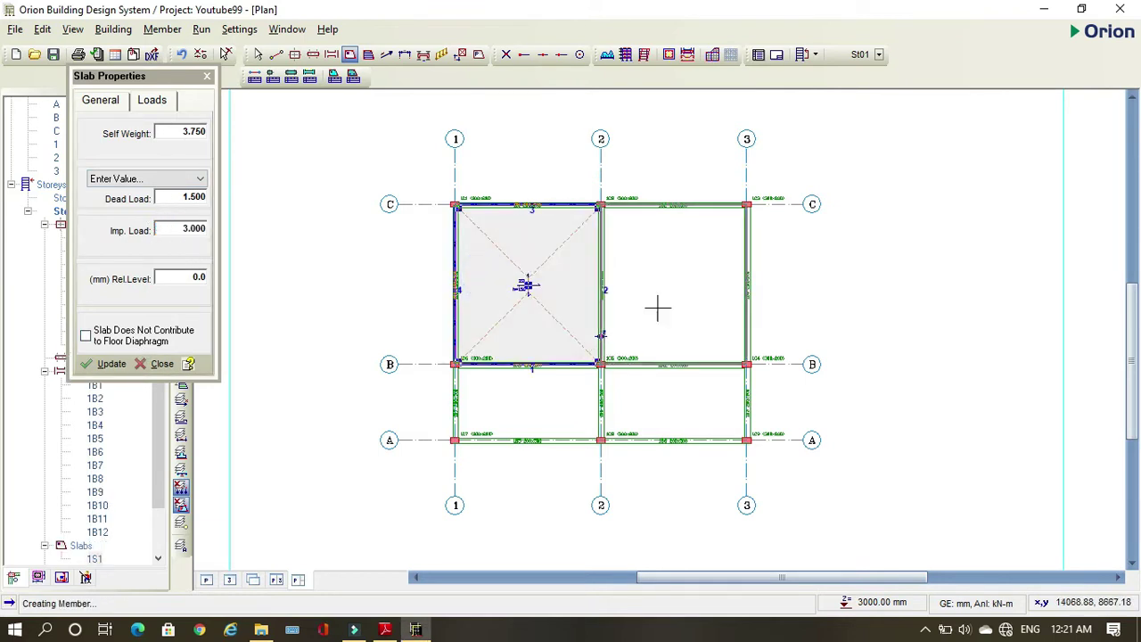
click(676, 276)
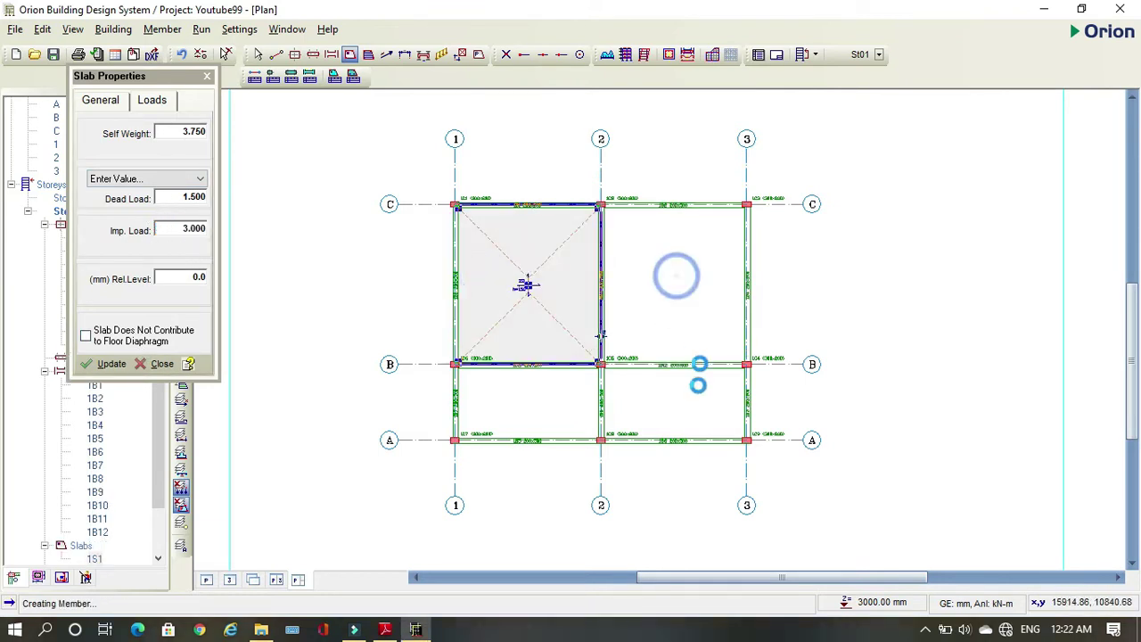
click(669, 407)
click(538, 403)
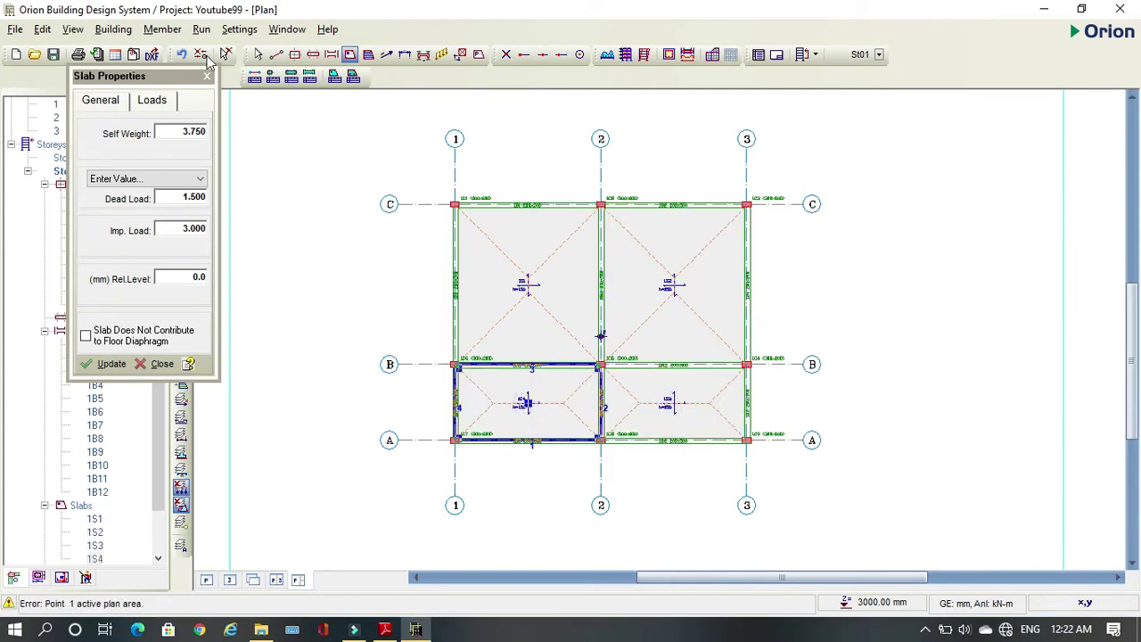
click(208, 77)
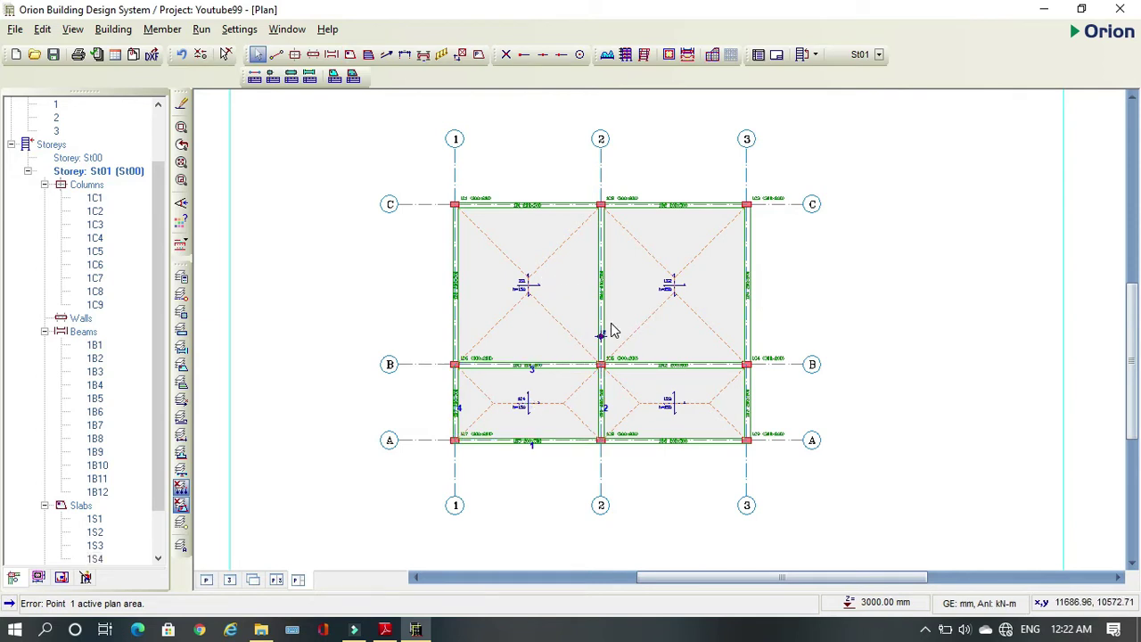
scroll(538, 282, down, 2)
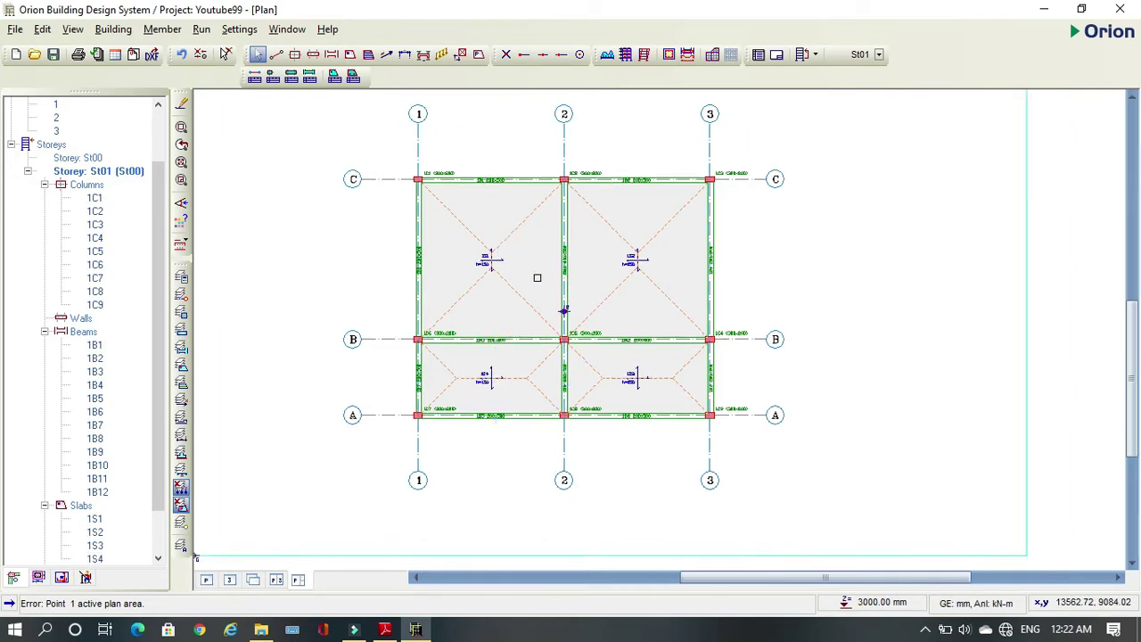
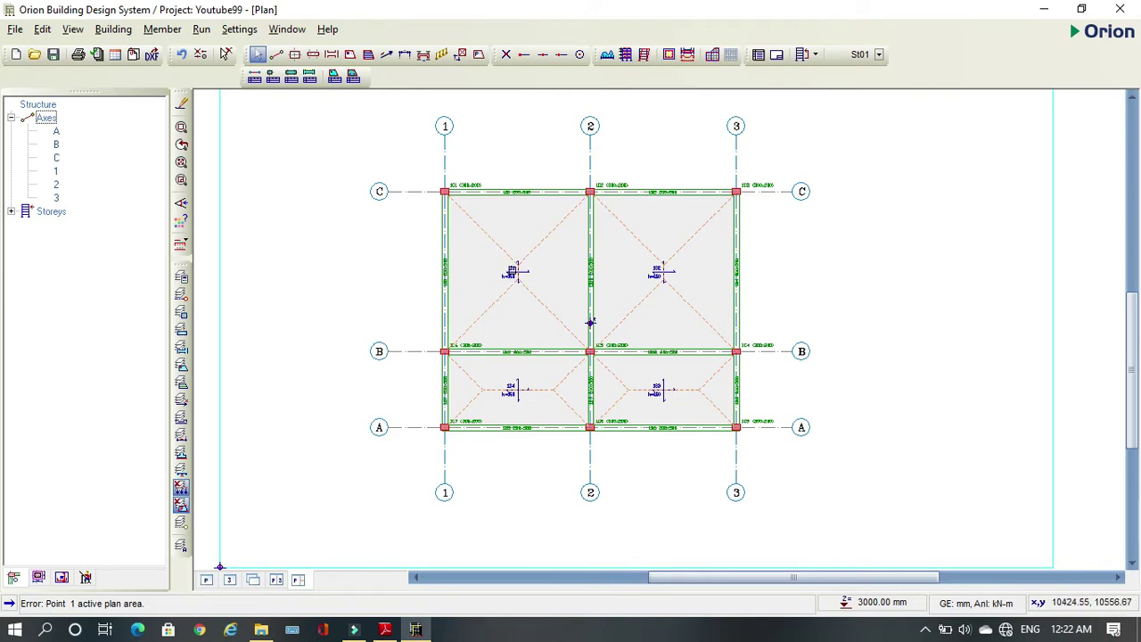
Apply a wall load to the axis C beam between axes 1 and 2: unit weight 3 kN/m2, height 3.5 m, thickness 0.15 m
mouse_move(510, 276)
mouse_move(763, 193)
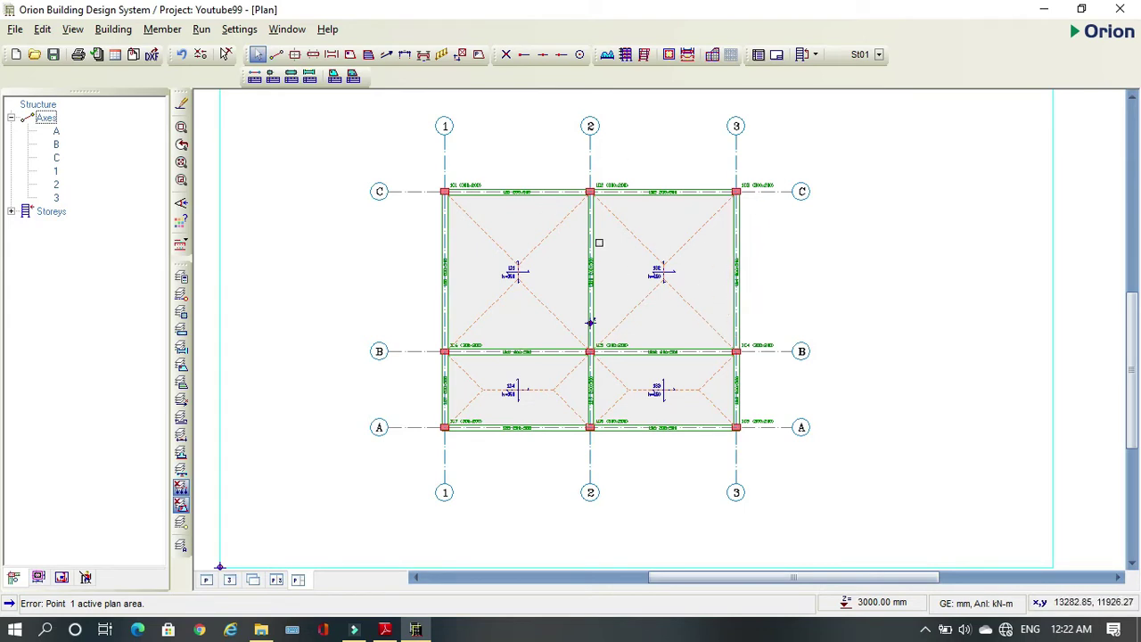
click(565, 191)
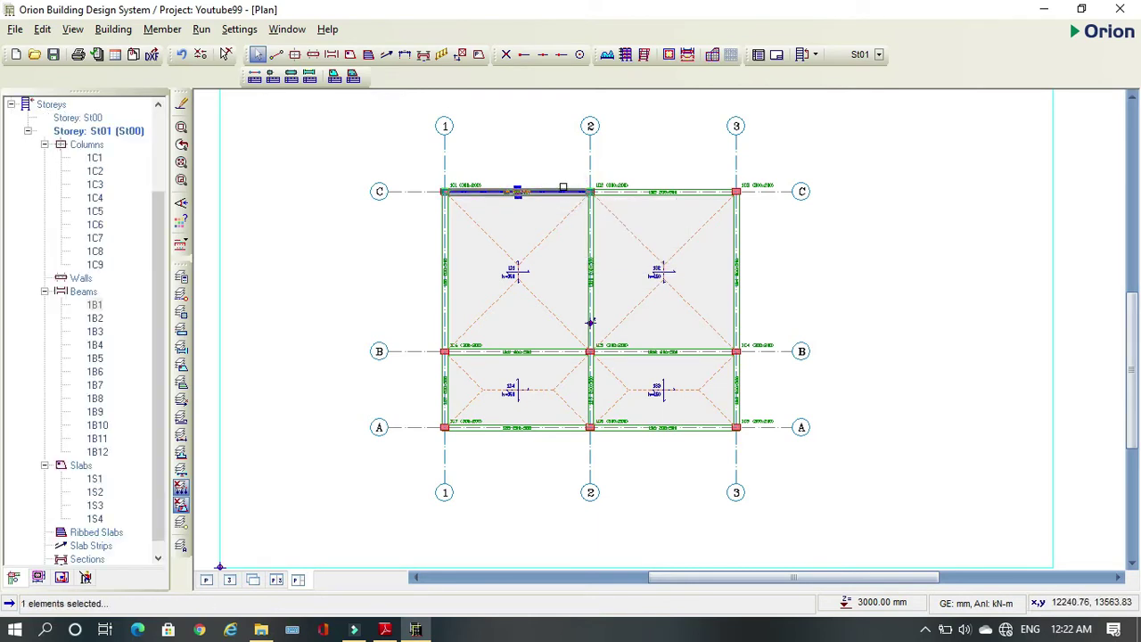
right_click(563, 188)
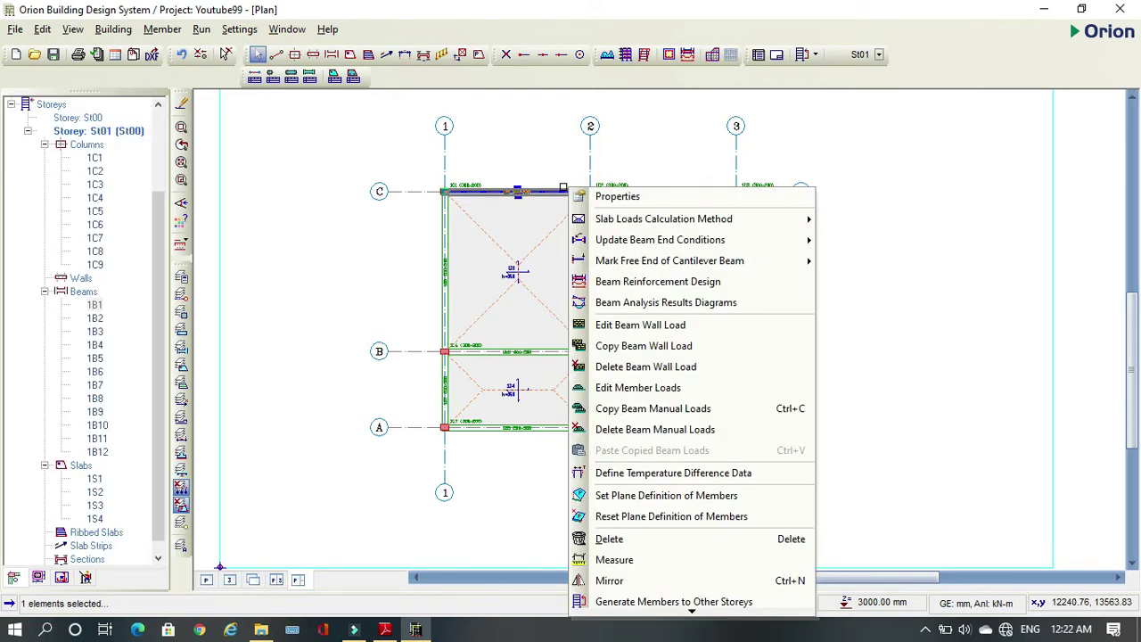
click(632, 326)
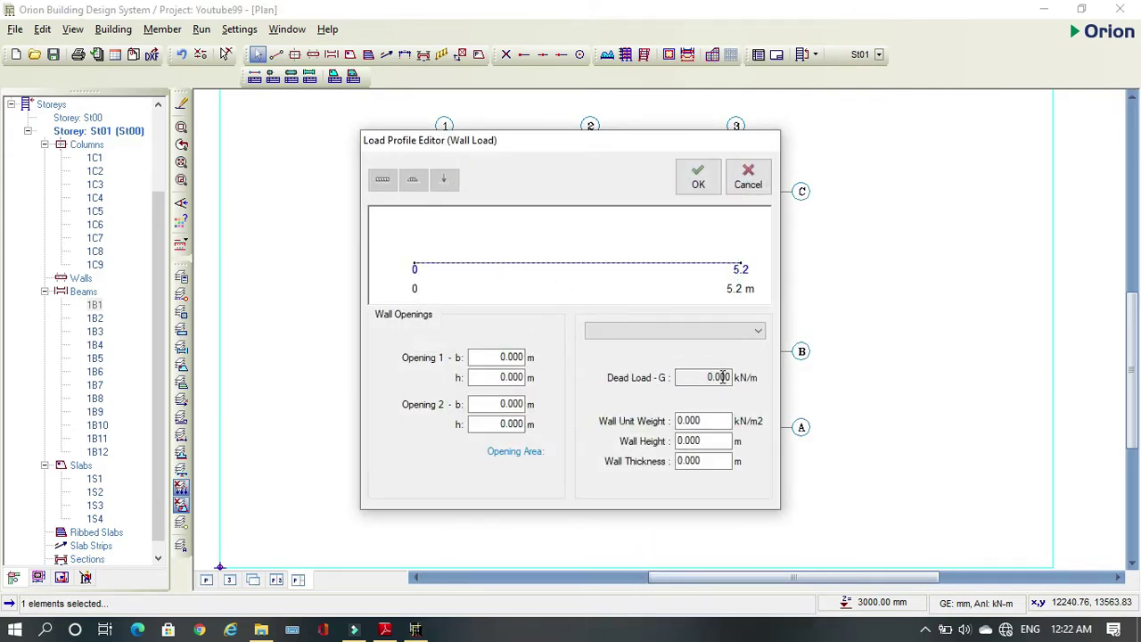
double_click(707, 423)
text(3)
double_click(692, 441)
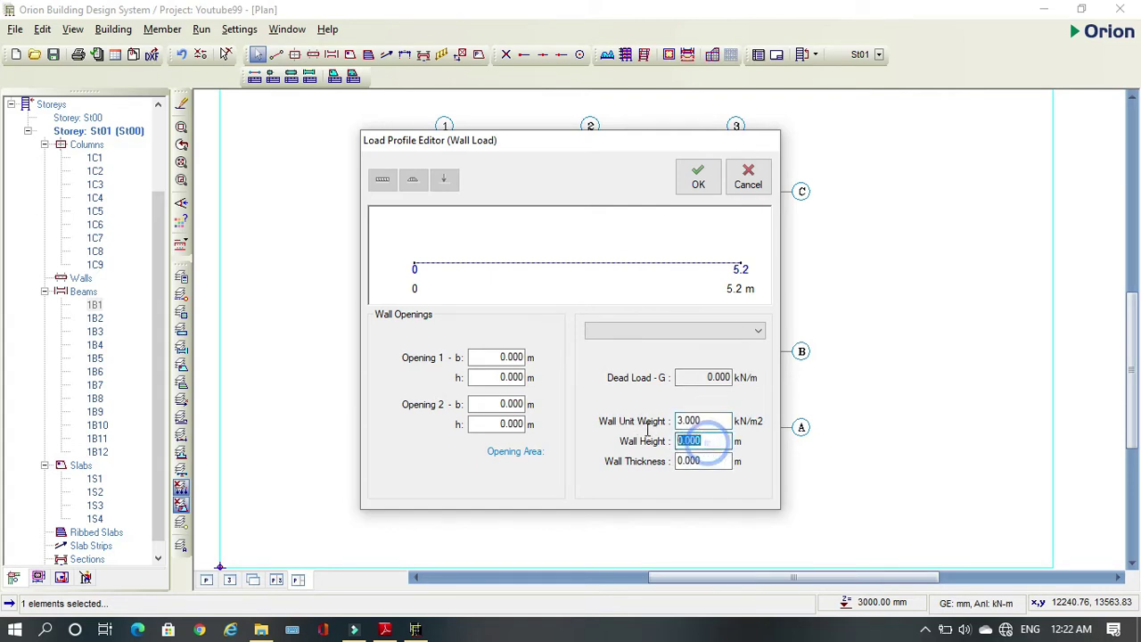
text(3.5)
double_click(711, 464)
text(0.15)
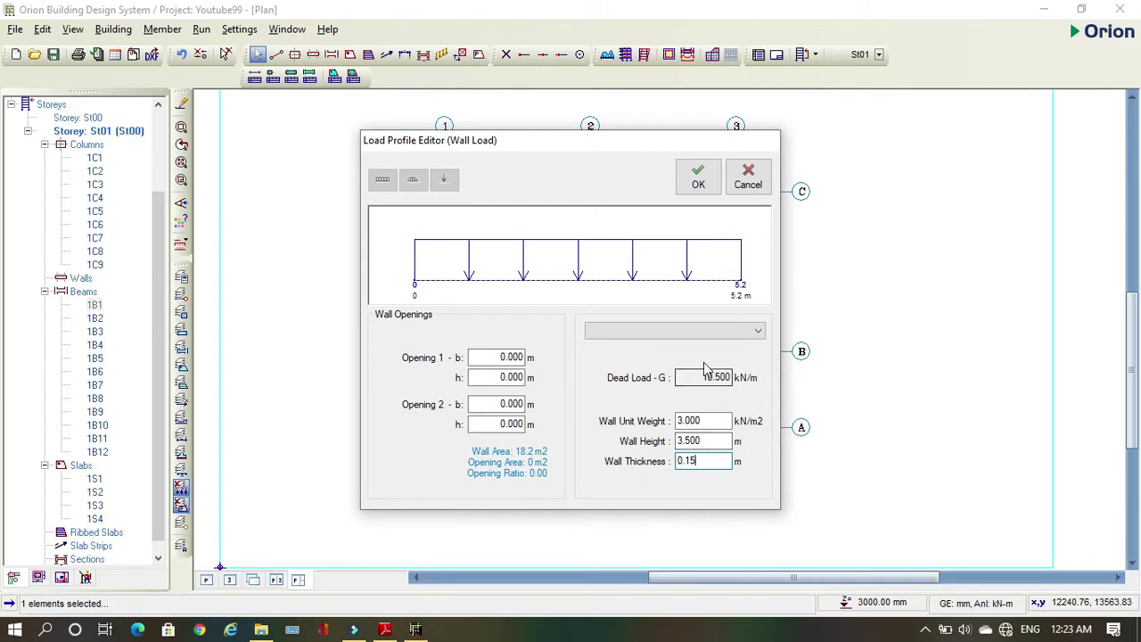
click(698, 177)
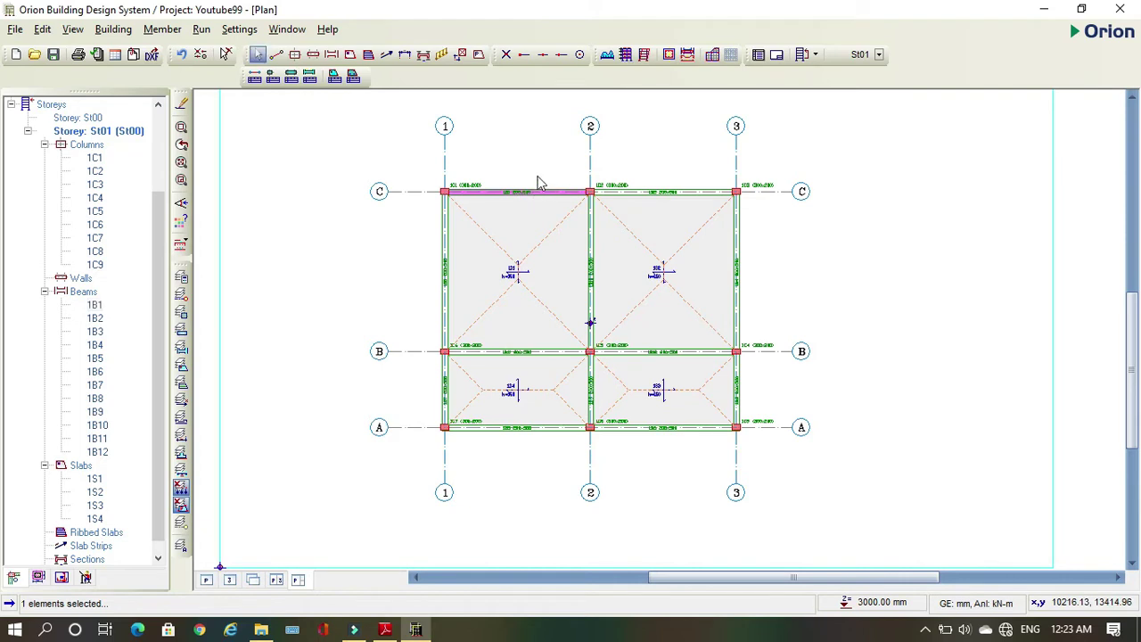
Copy the wall load of the axis C beam between axes 1 and 2
scroll(537, 183, up, 1)
mouse_move(593, 183)
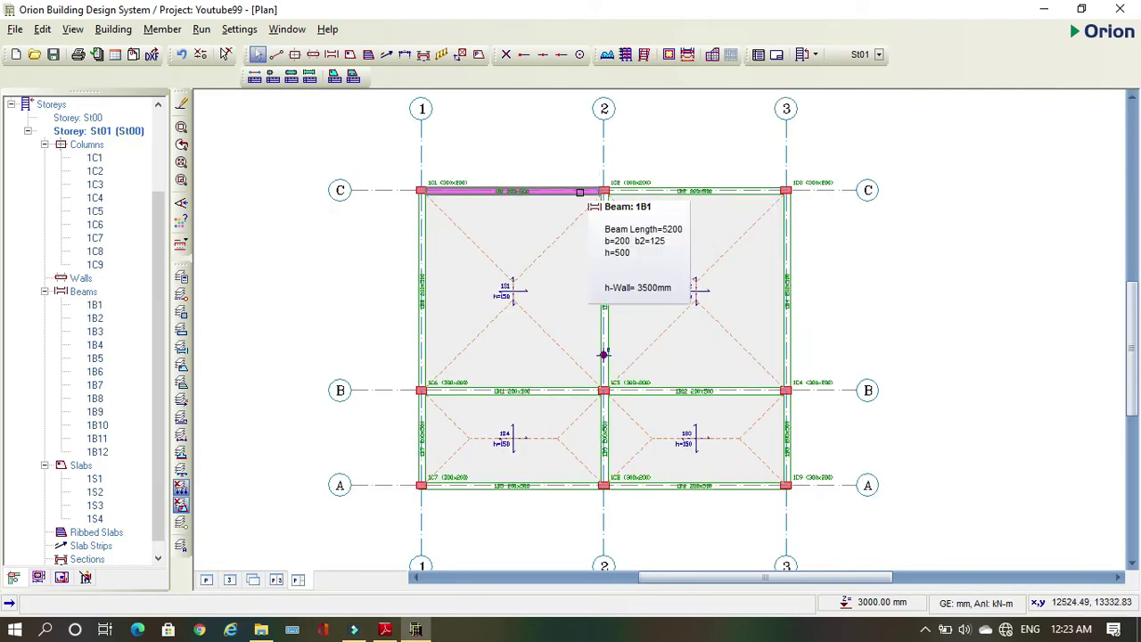
click(580, 192)
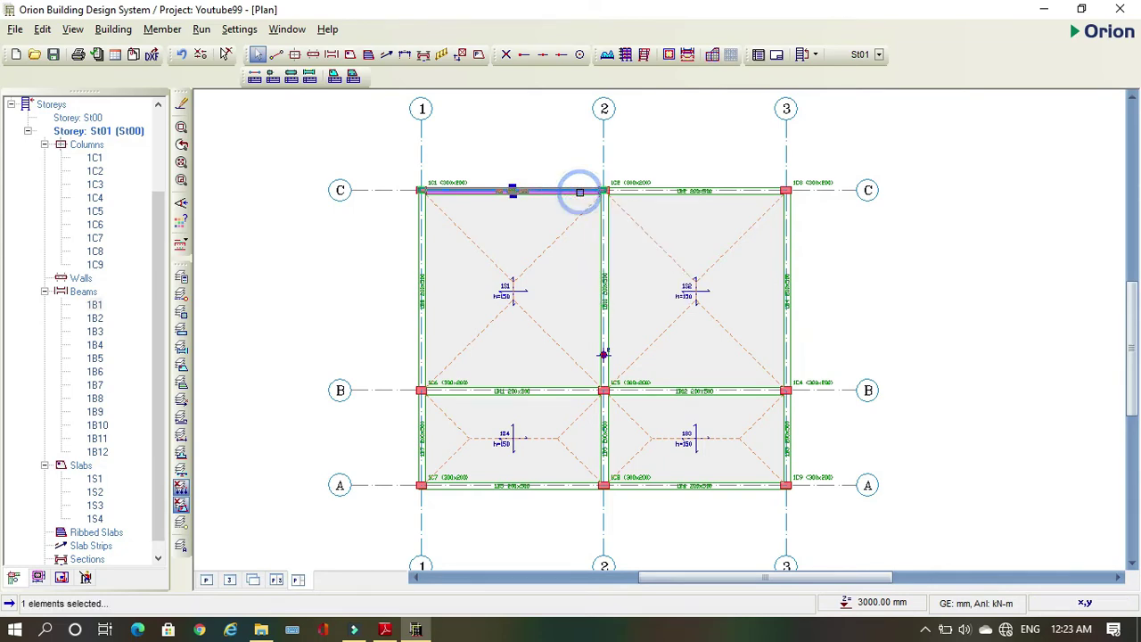
right_click(579, 192)
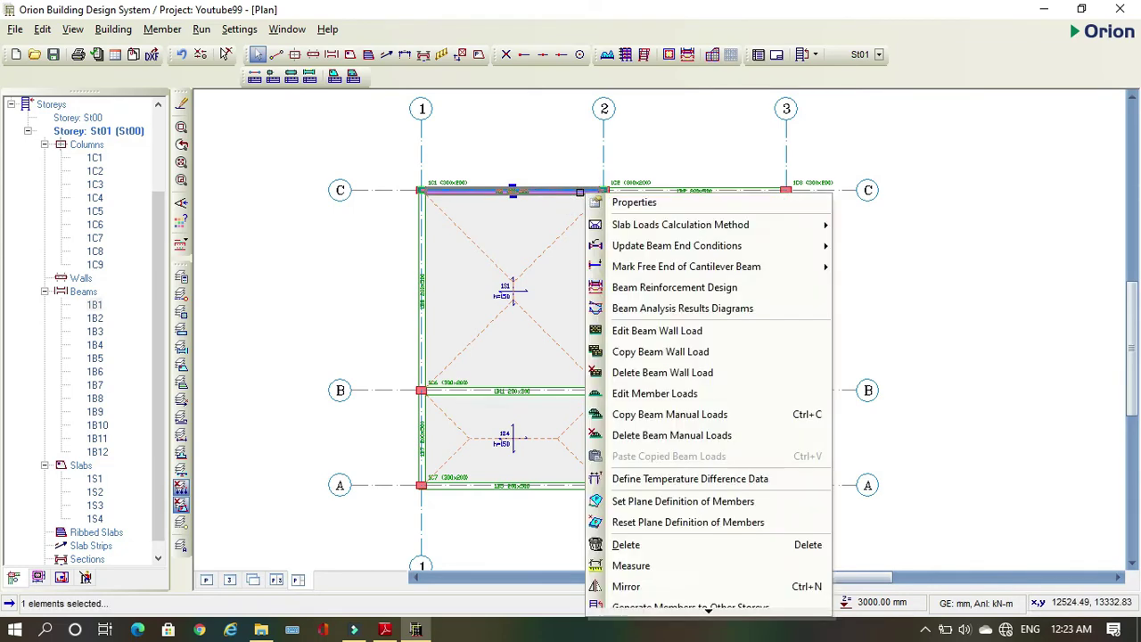
click(653, 353)
Paste the copied wall load onto all beams of the storey, accept replacing existing wall loads, and clear the selection
scroll(649, 349, down, 1)
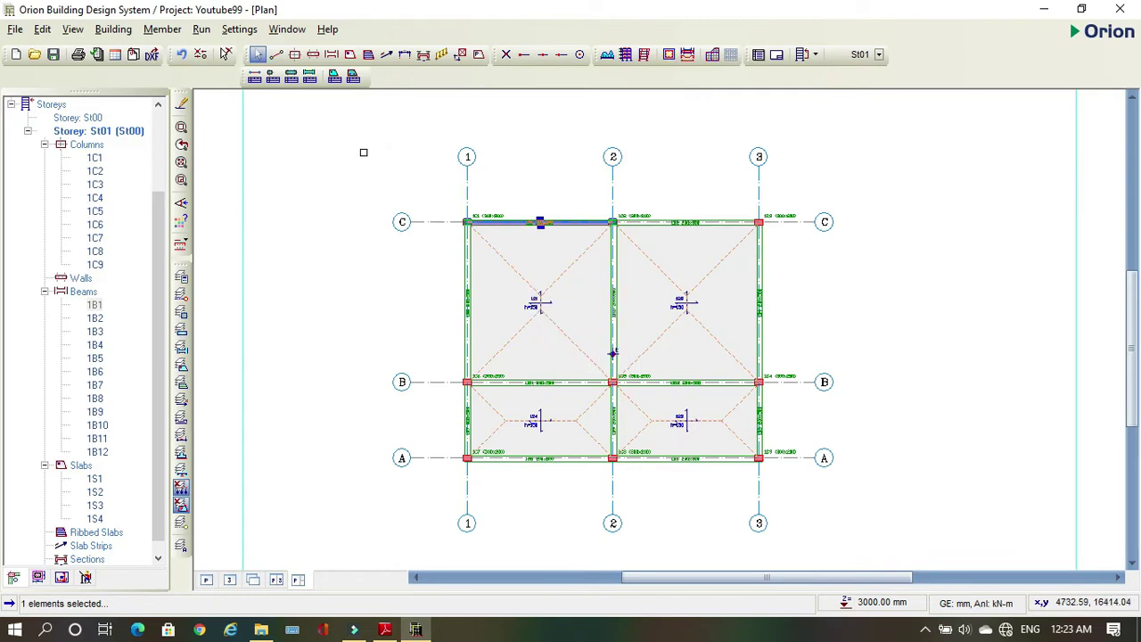
click(381, 138)
click(824, 498)
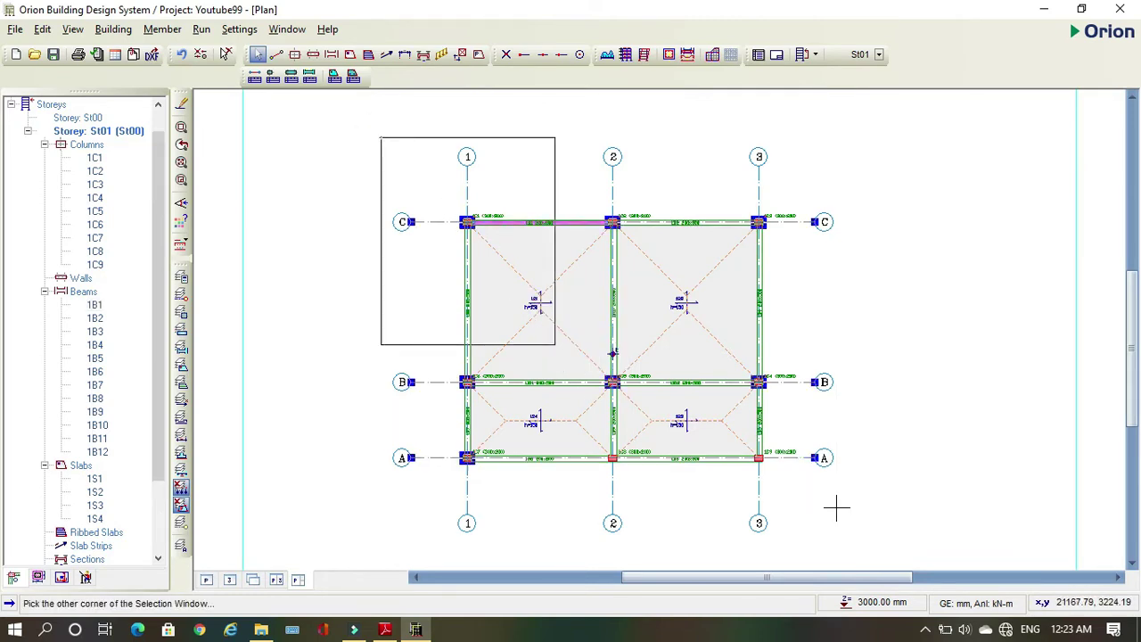
click(836, 509)
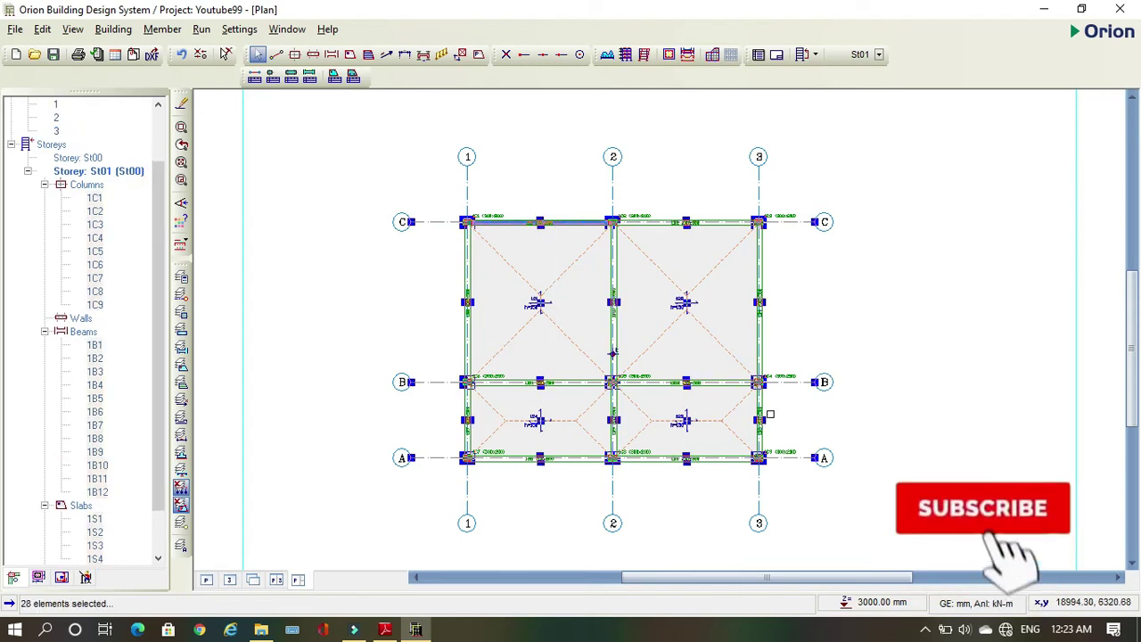
right_click(762, 331)
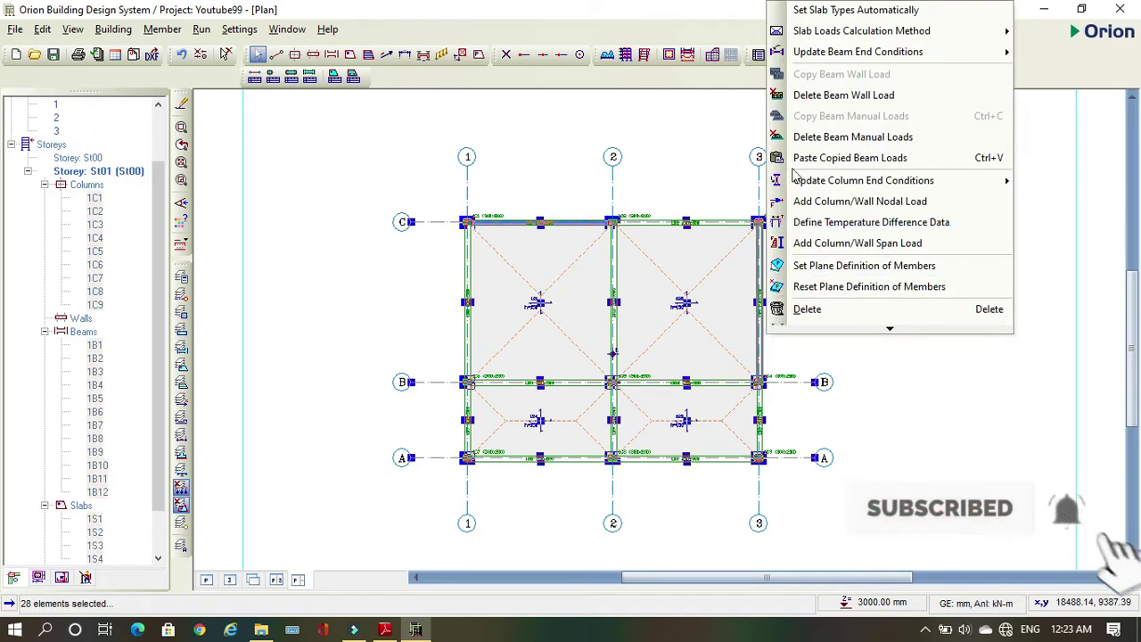
click(875, 169)
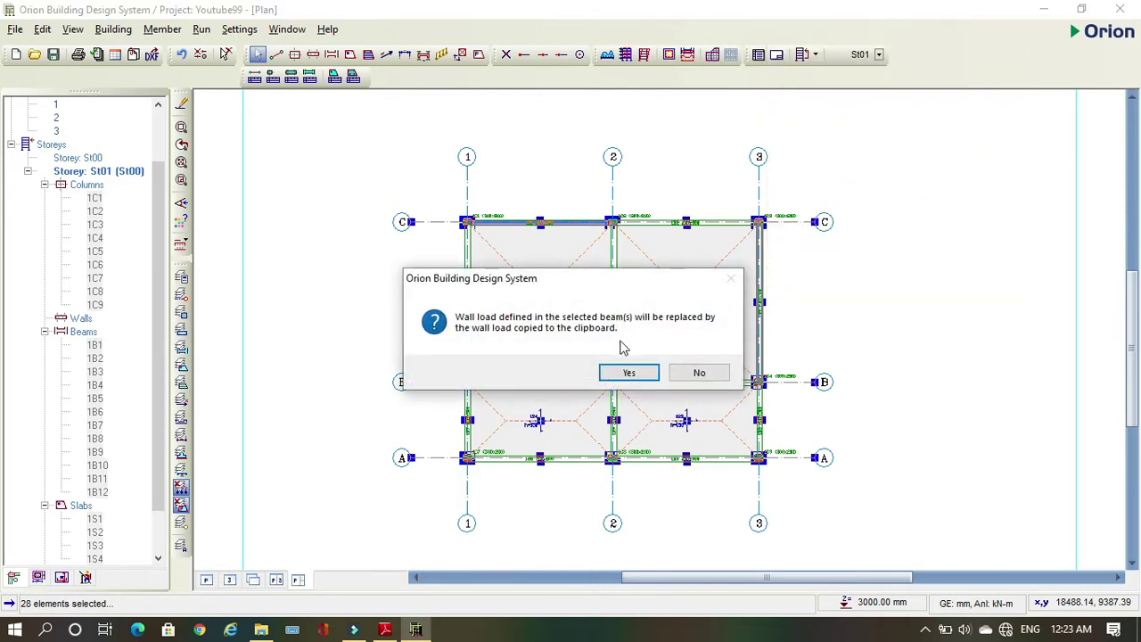
click(642, 373)
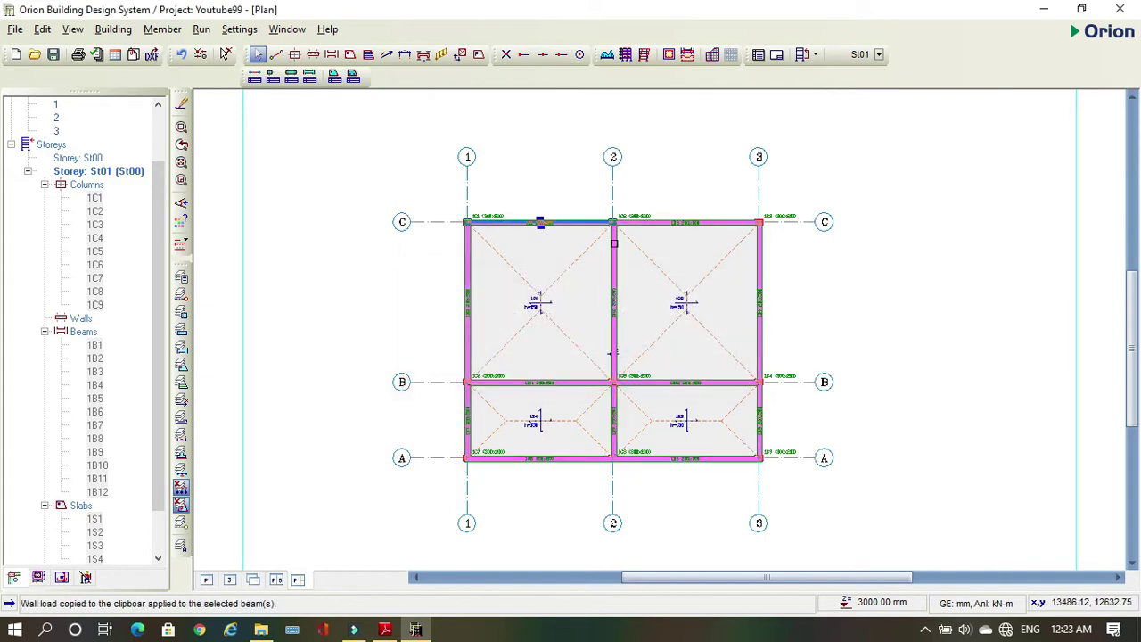
key(Escape)
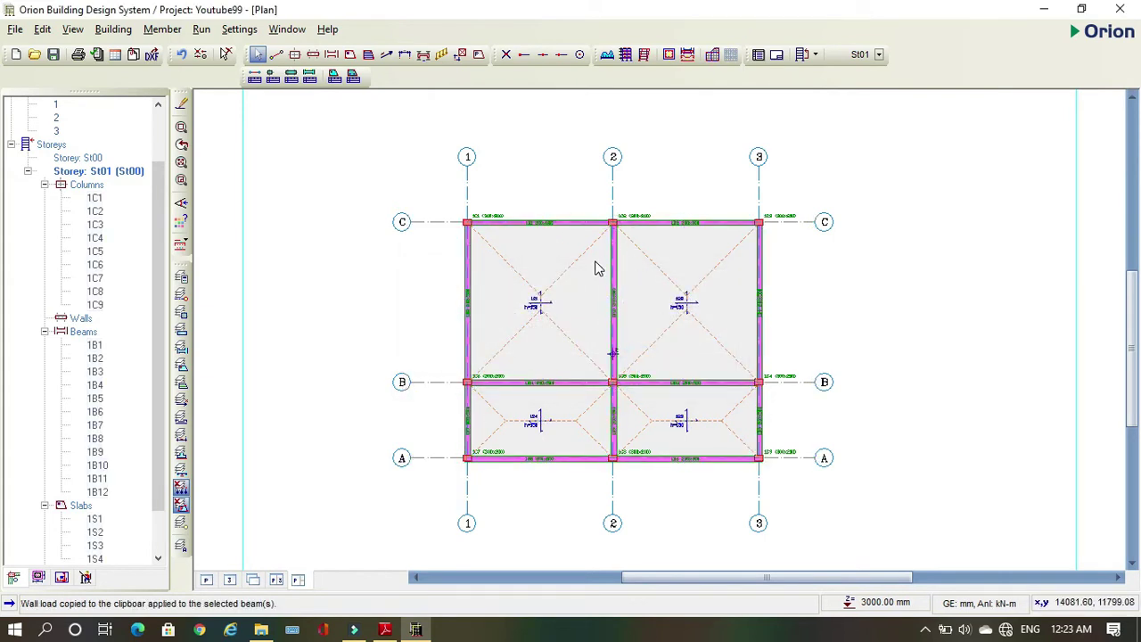
scroll(595, 260, up, 1)
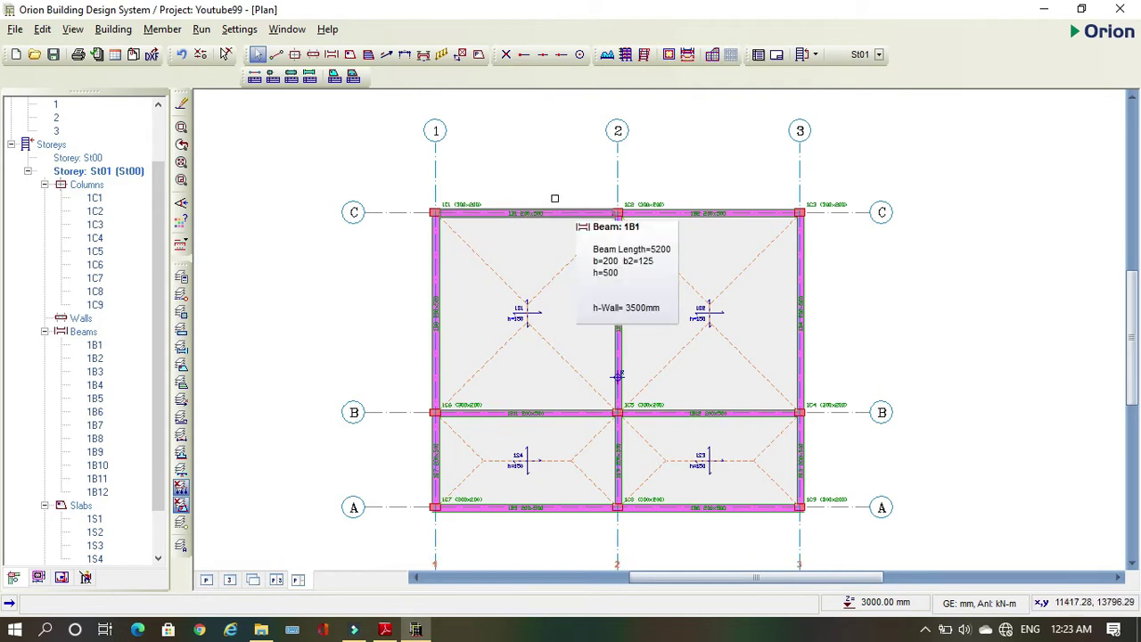
scroll(554, 198, down, 1)
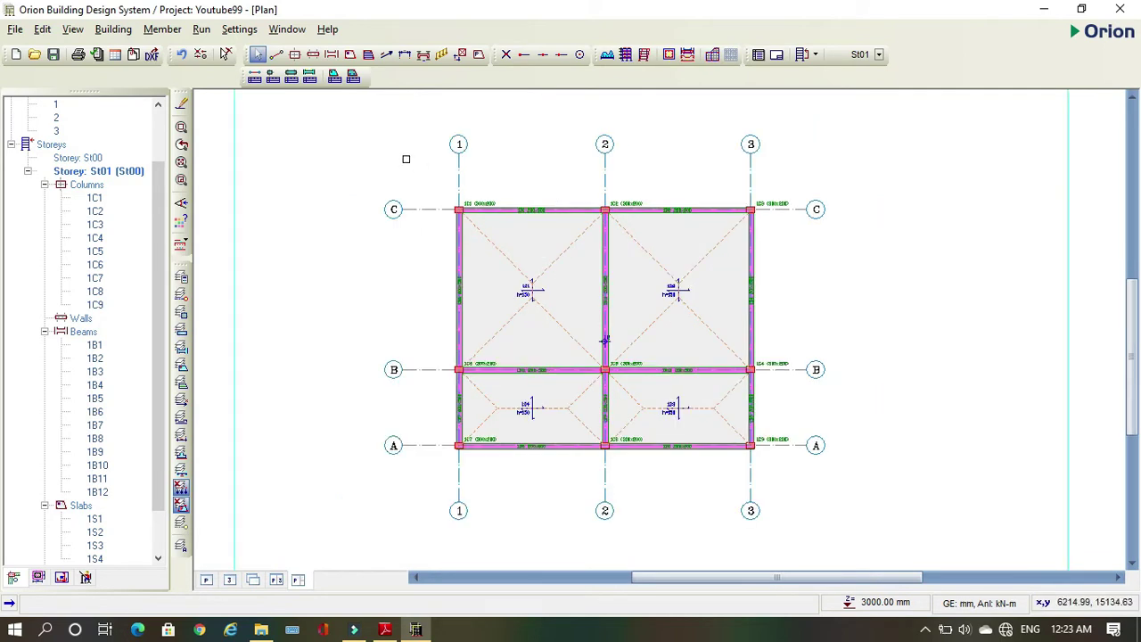
click(365, 127)
click(869, 515)
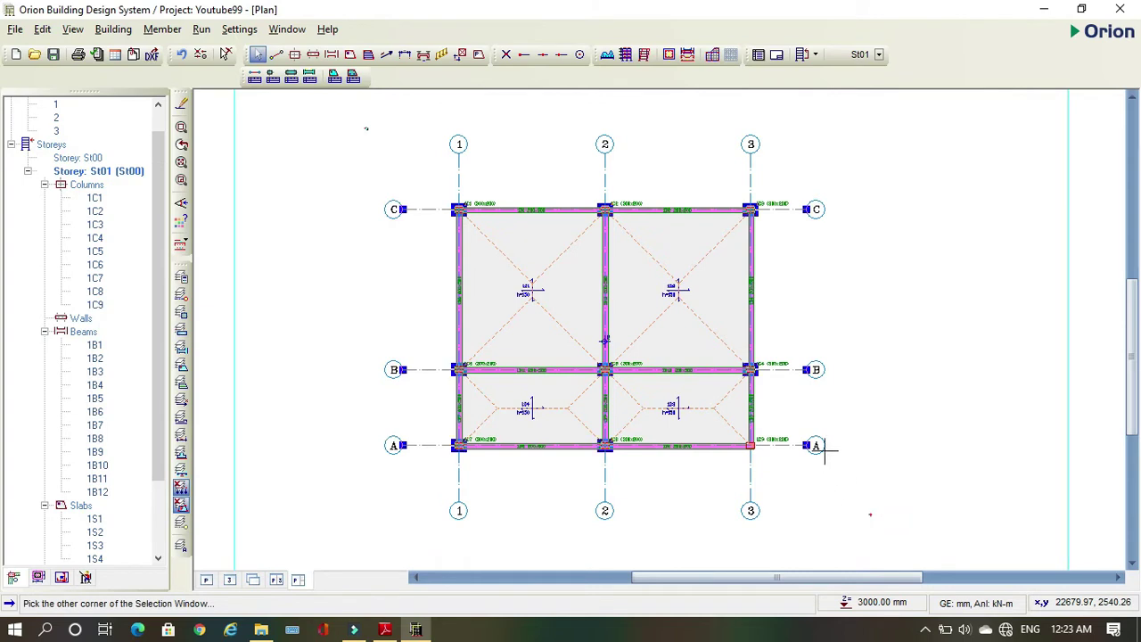
click(715, 246)
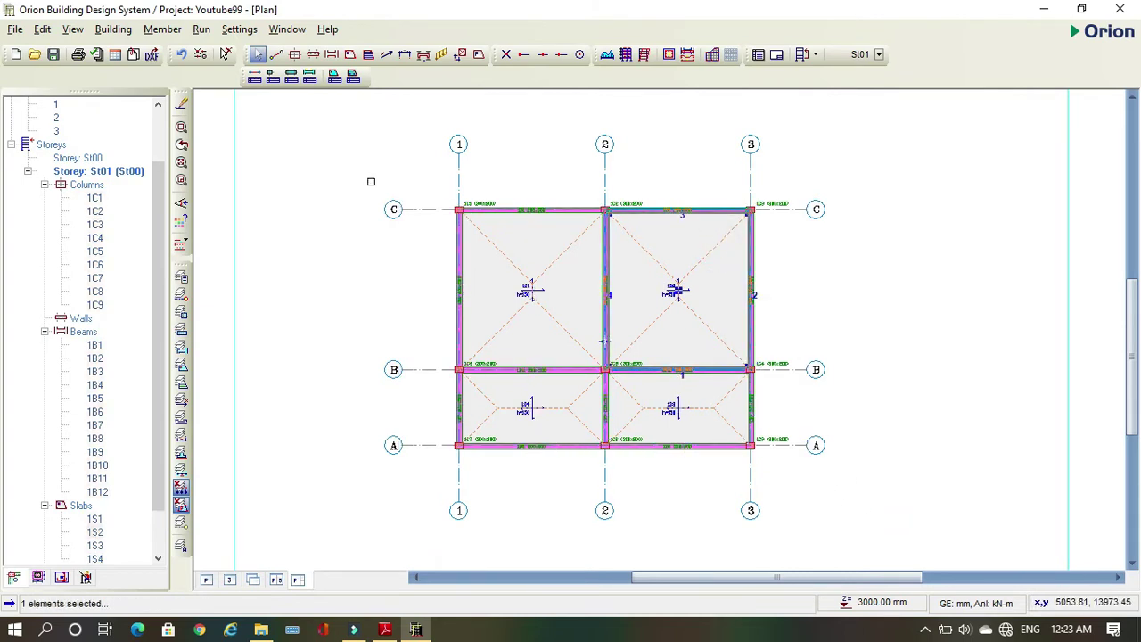
Select the whole plan and set the slab types automatically for the selected slabs with a 70% minimum edge coverage ratio
click(305, 101)
click(889, 538)
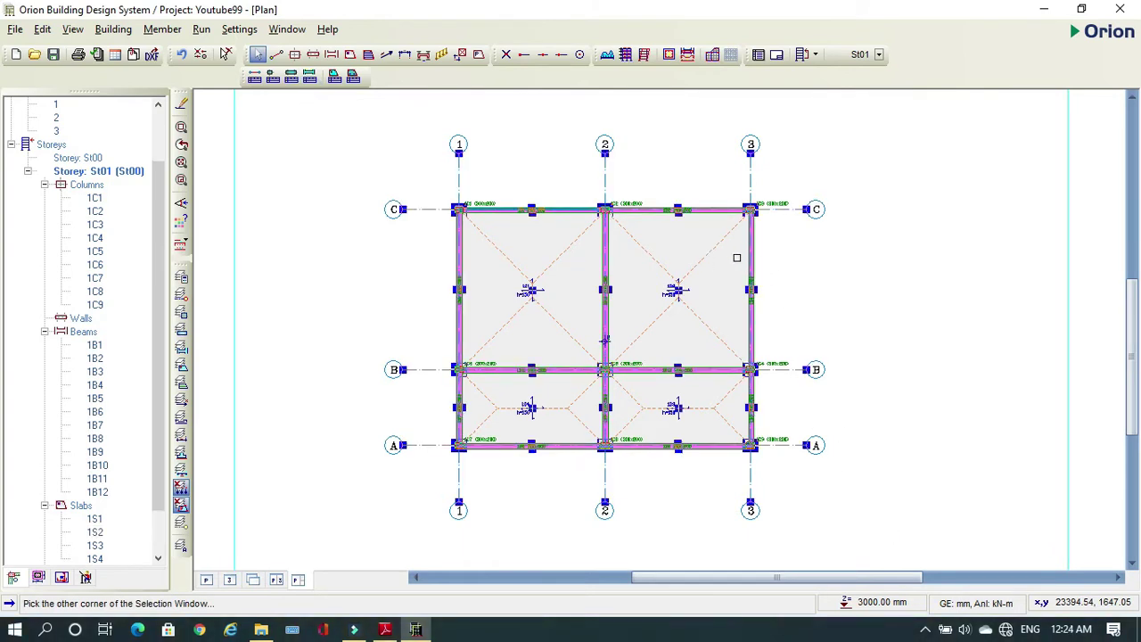
right_click(714, 248)
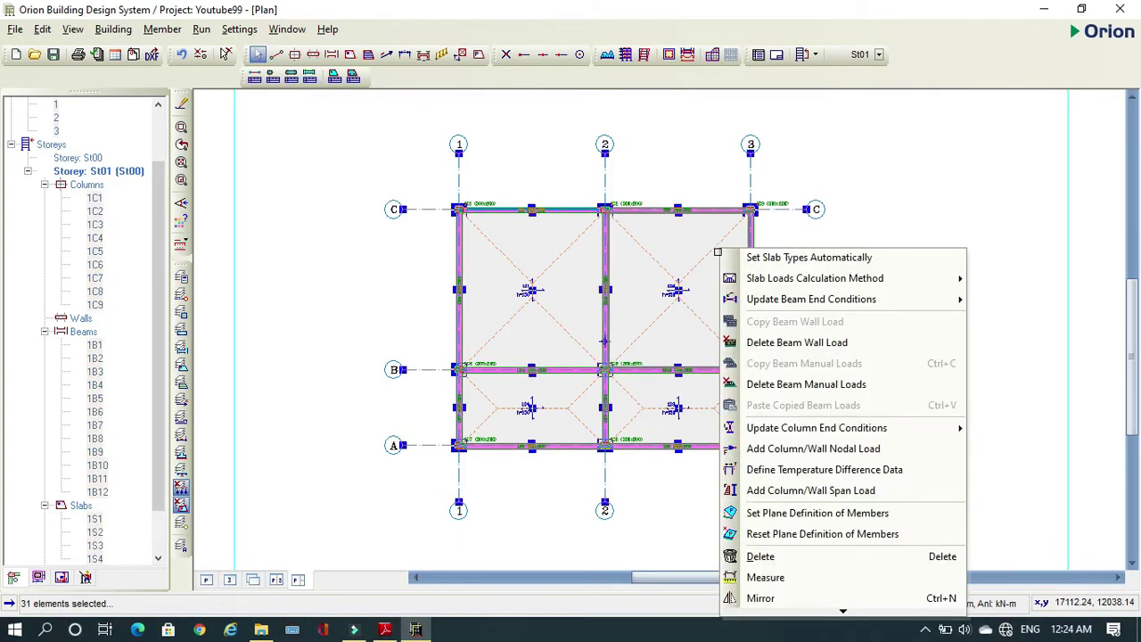
click(815, 259)
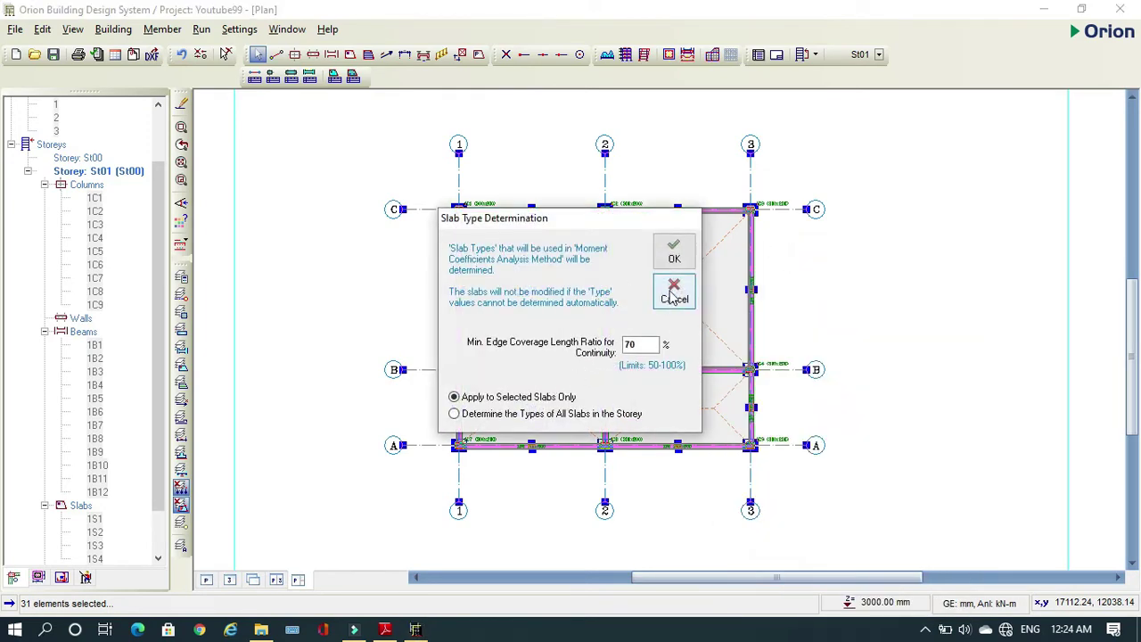
click(674, 253)
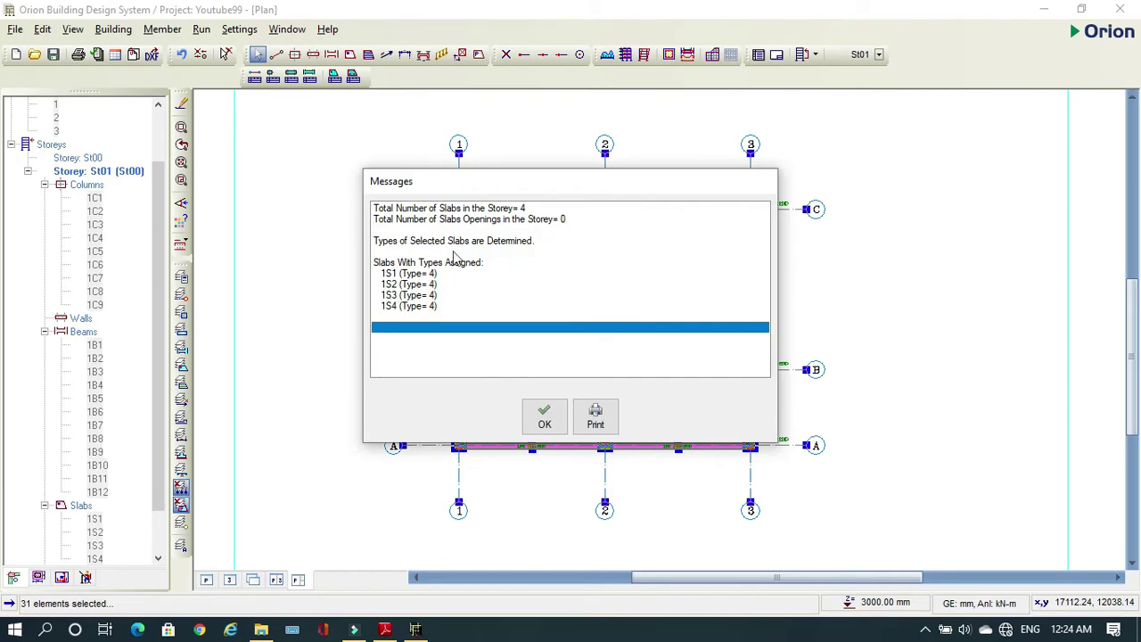
click(546, 419)
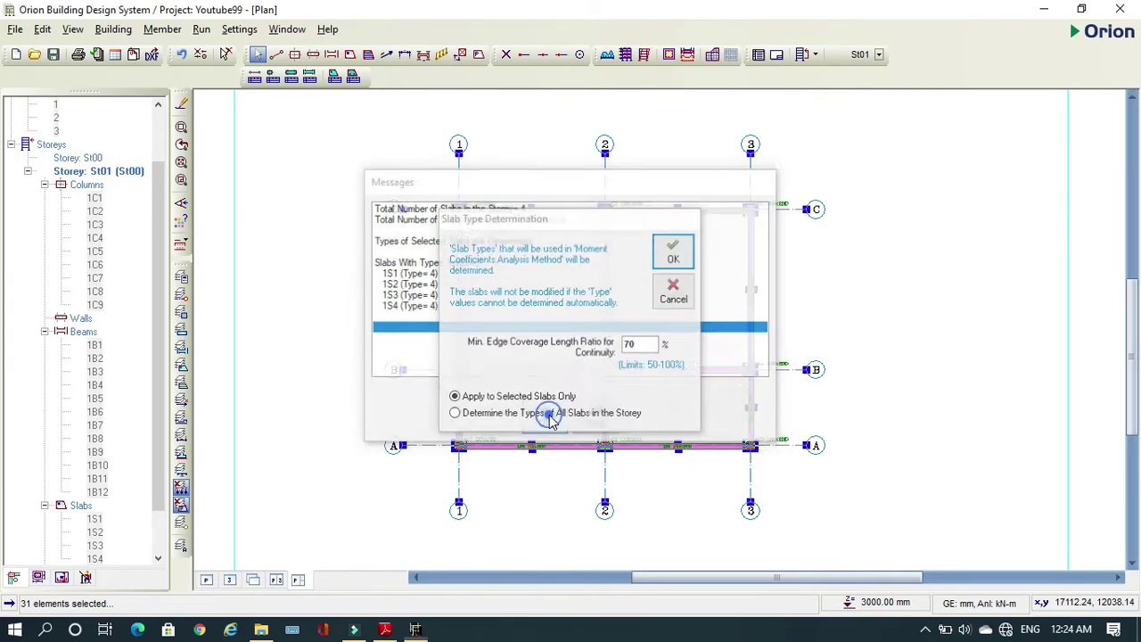
key(Escape)
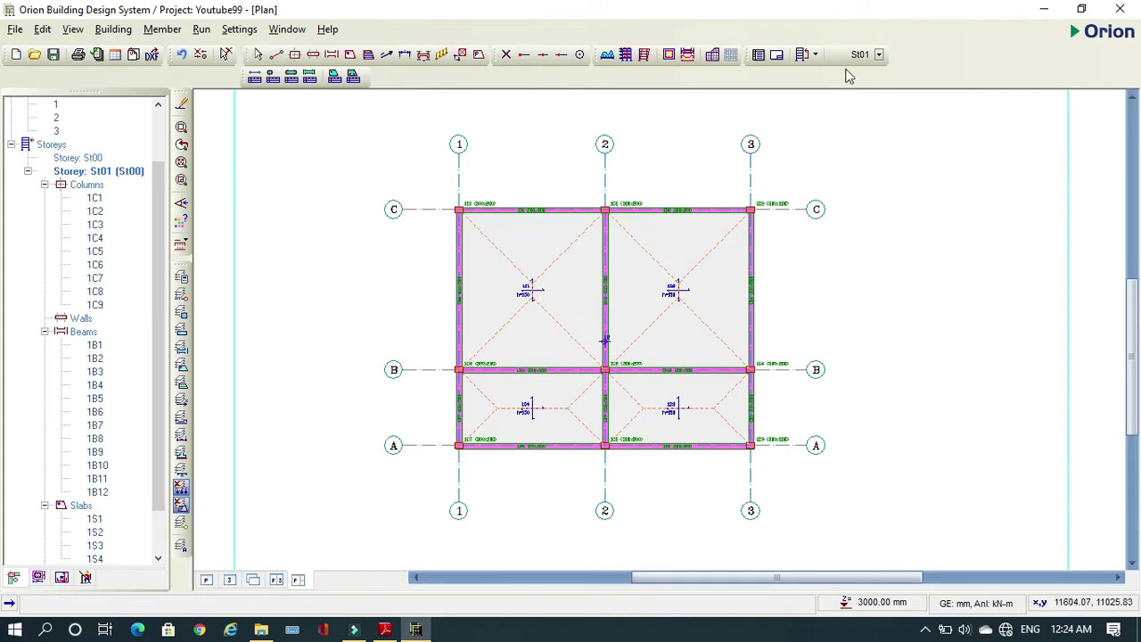
click(817, 57)
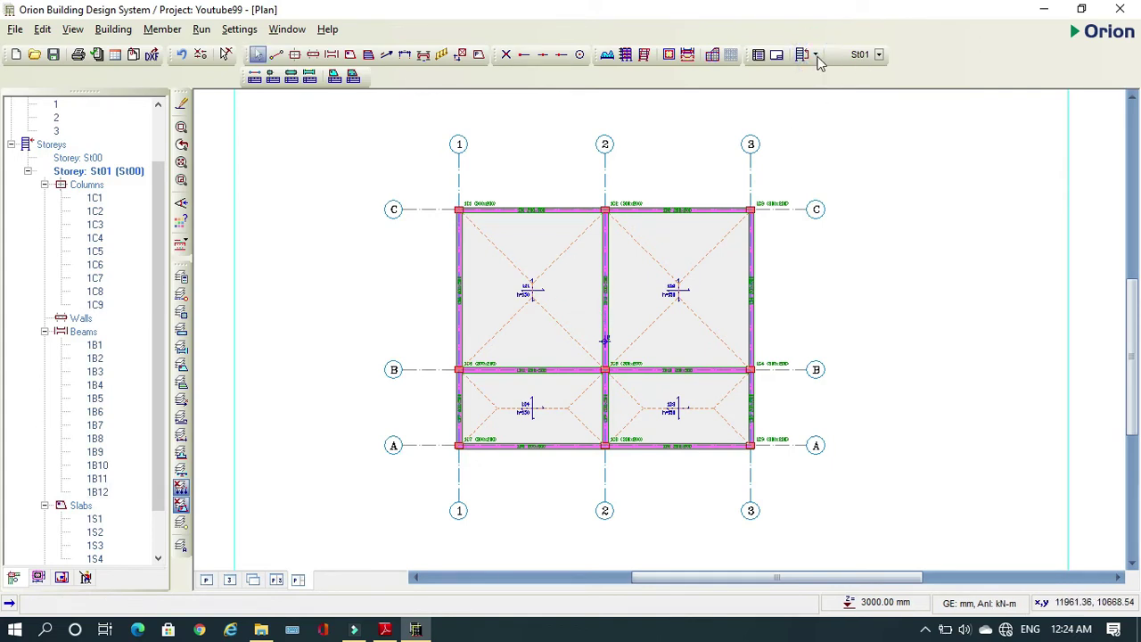
click(816, 56)
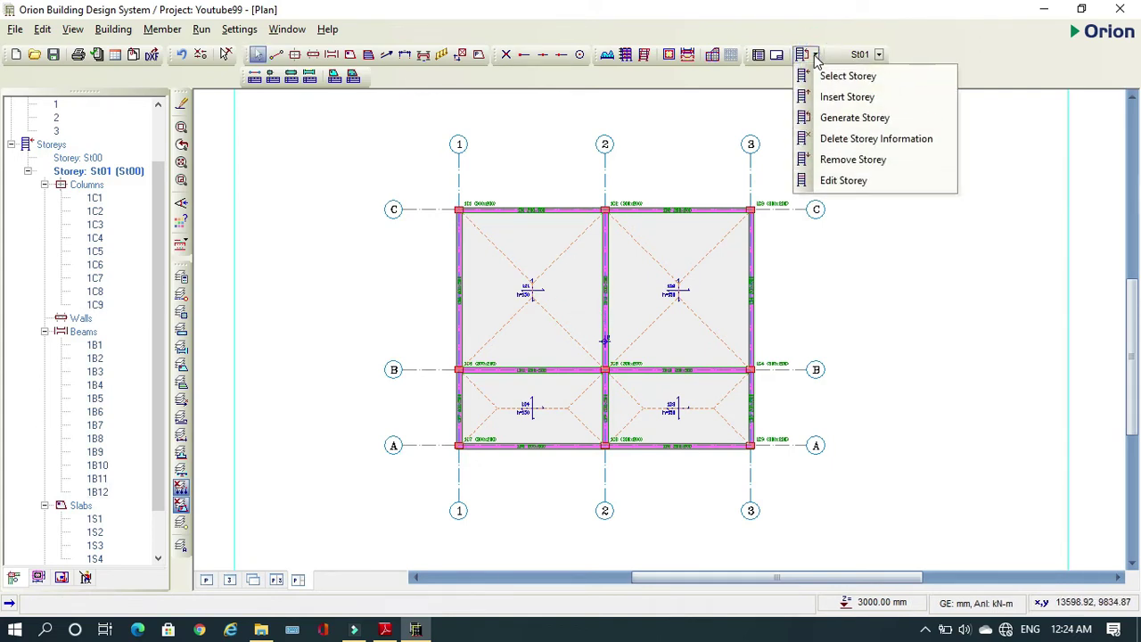
click(822, 57)
click(816, 56)
click(865, 180)
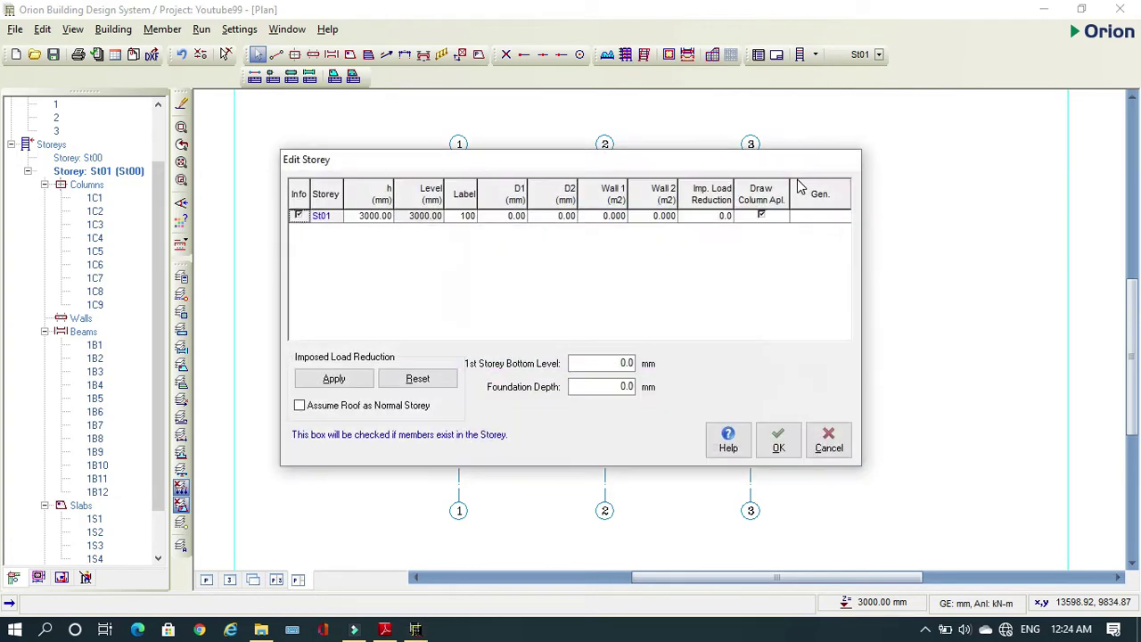
click(828, 440)
Insert storeys so the building has a total of 3, and display the plan of storey St01
click(814, 54)
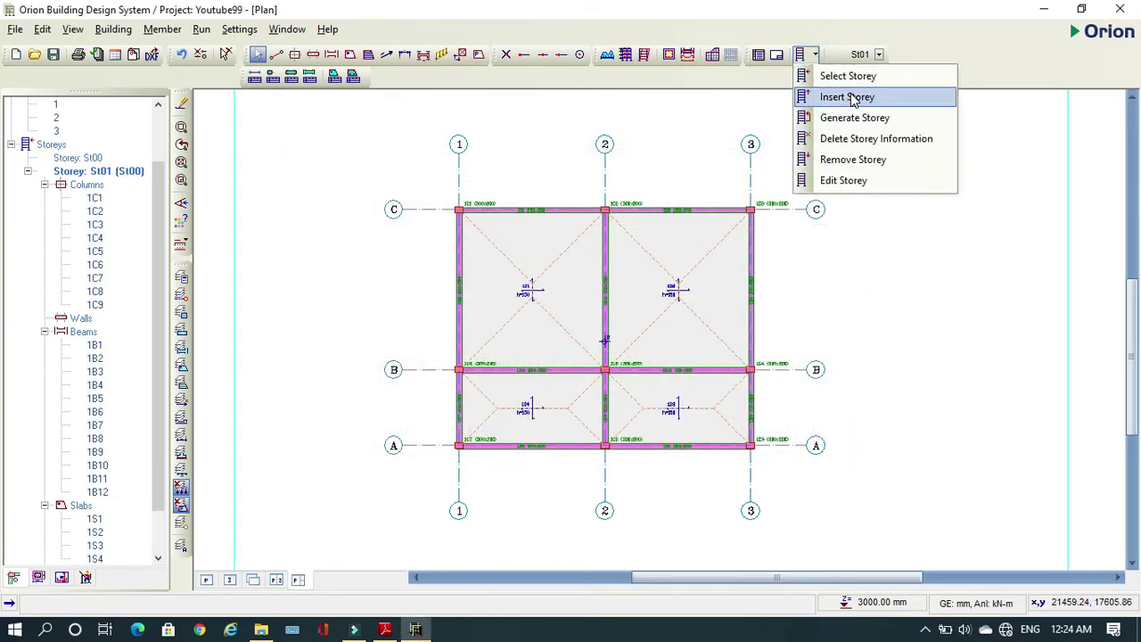
click(849, 97)
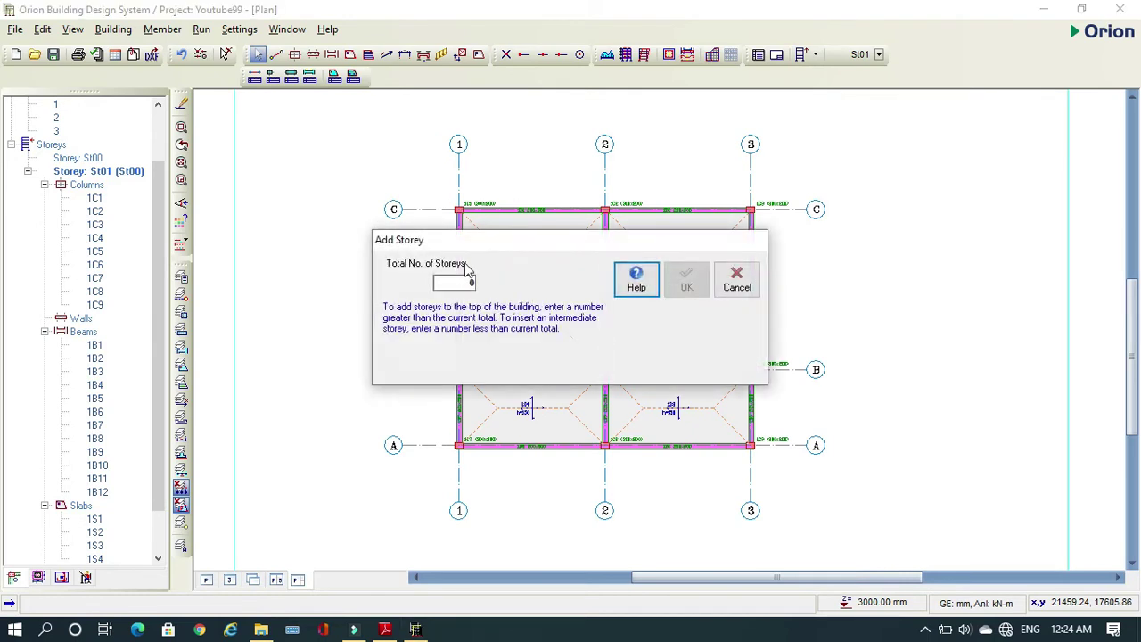
text(3)
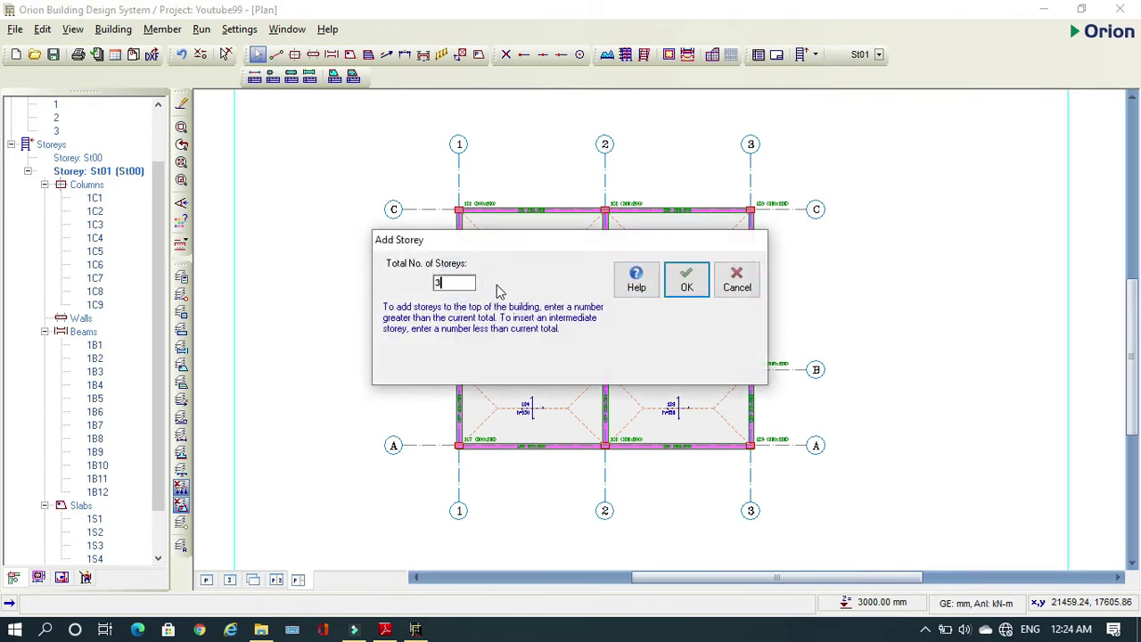
click(676, 283)
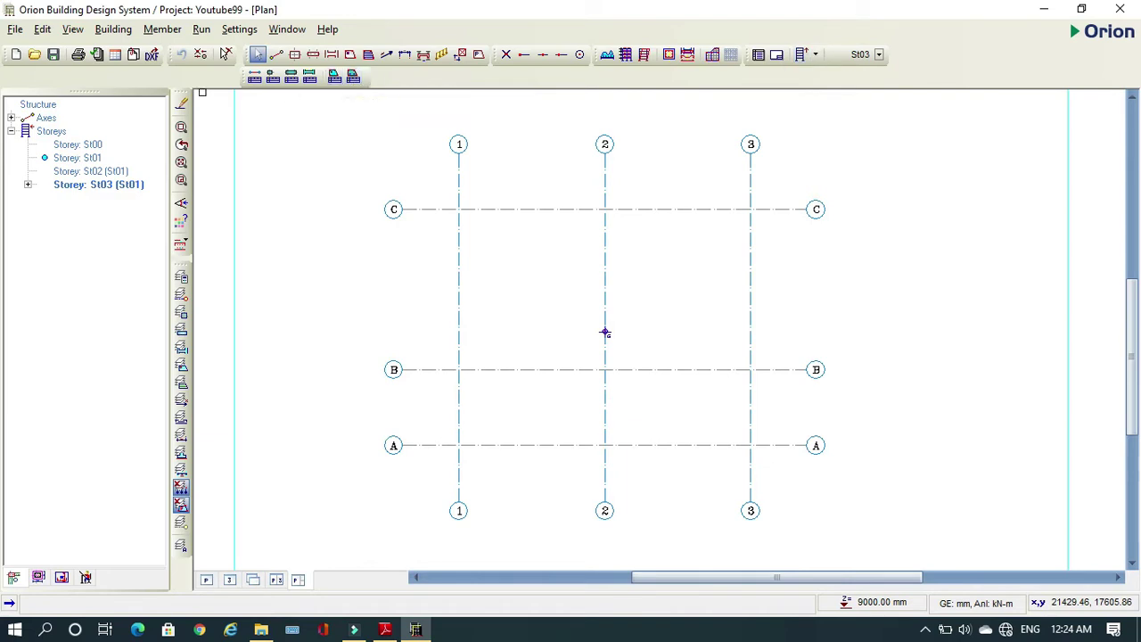
click(78, 160)
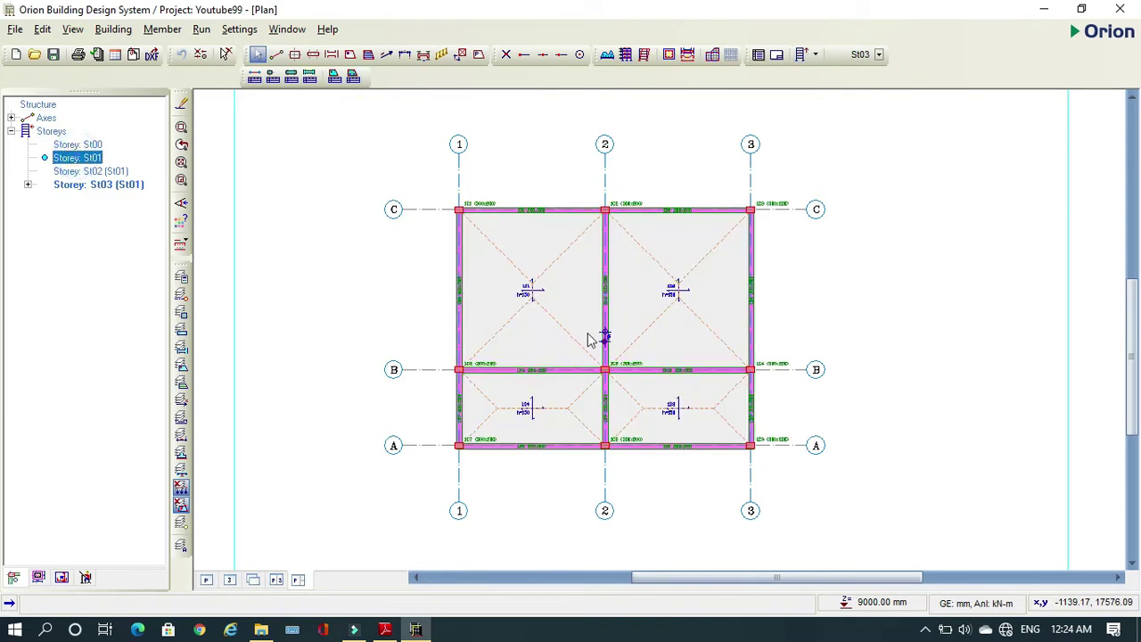
Open the storey data for editing and set the height of storey St01 to 3500 mm
click(818, 56)
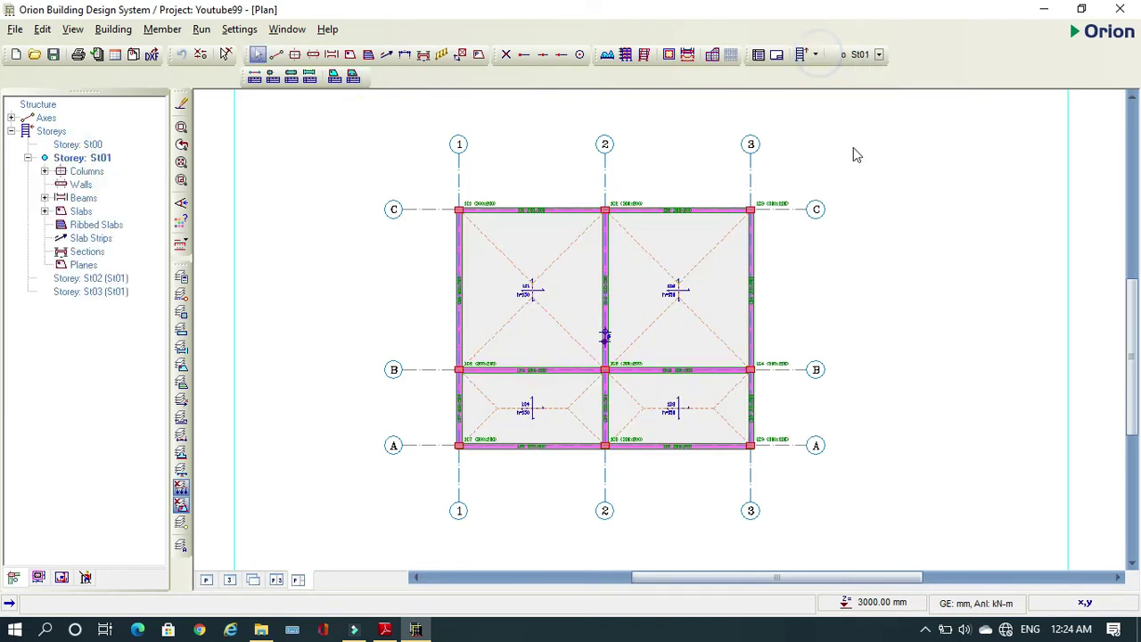
click(815, 56)
click(842, 160)
click(835, 196)
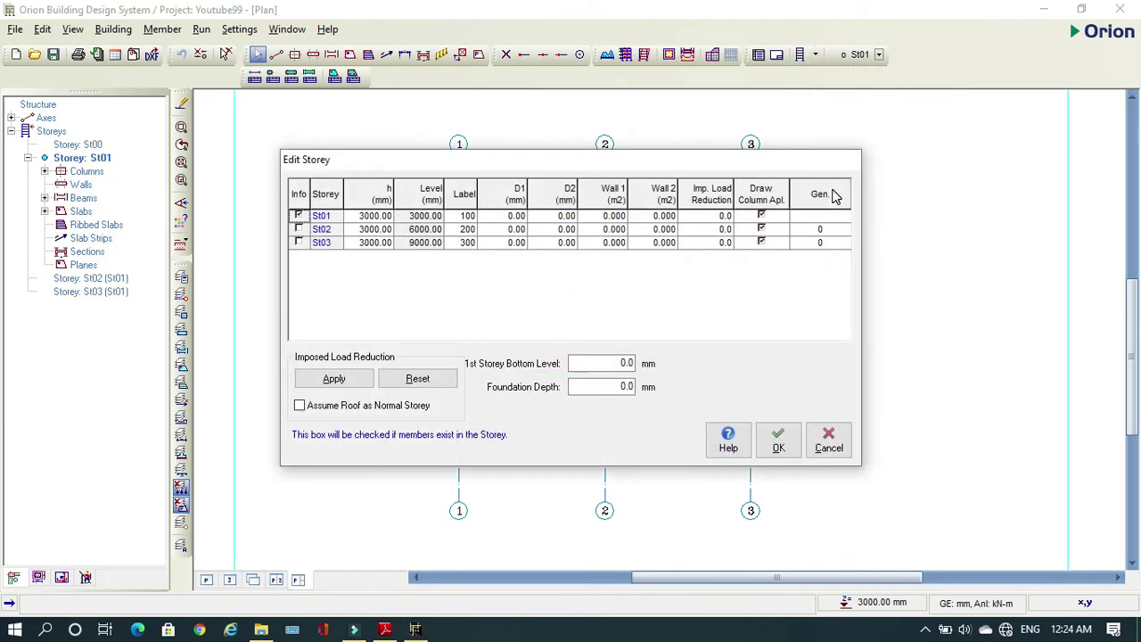
click(373, 217)
click(374, 215)
key(BackSpace)
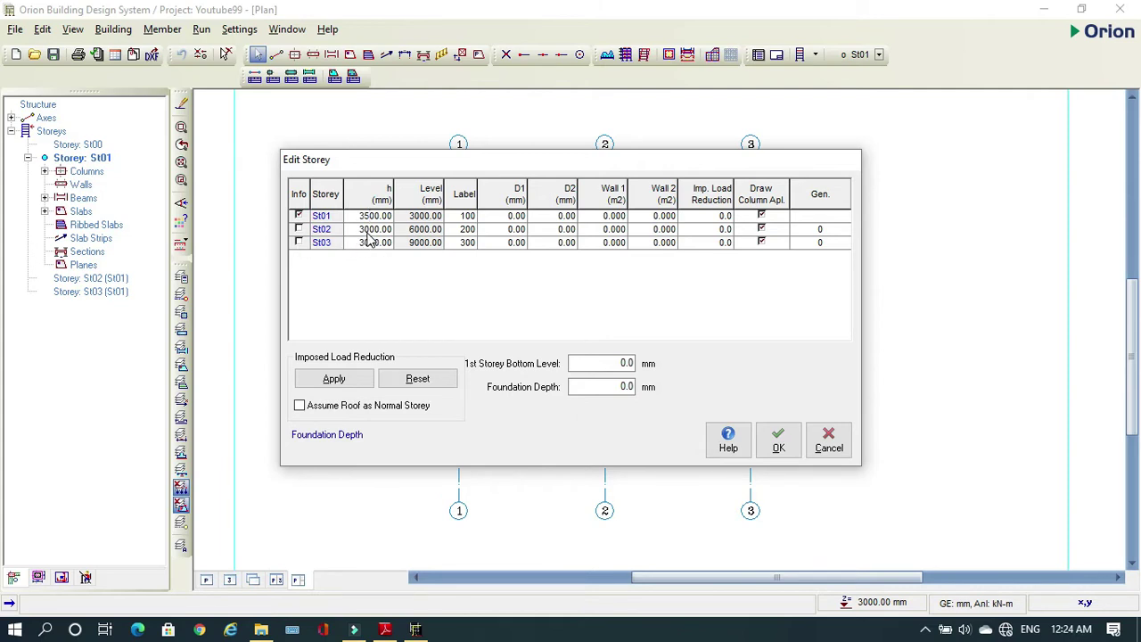
Set the heights of storeys St02 and St03 to 3200 mm each
click(369, 230)
click(370, 230)
key(BackSpace)
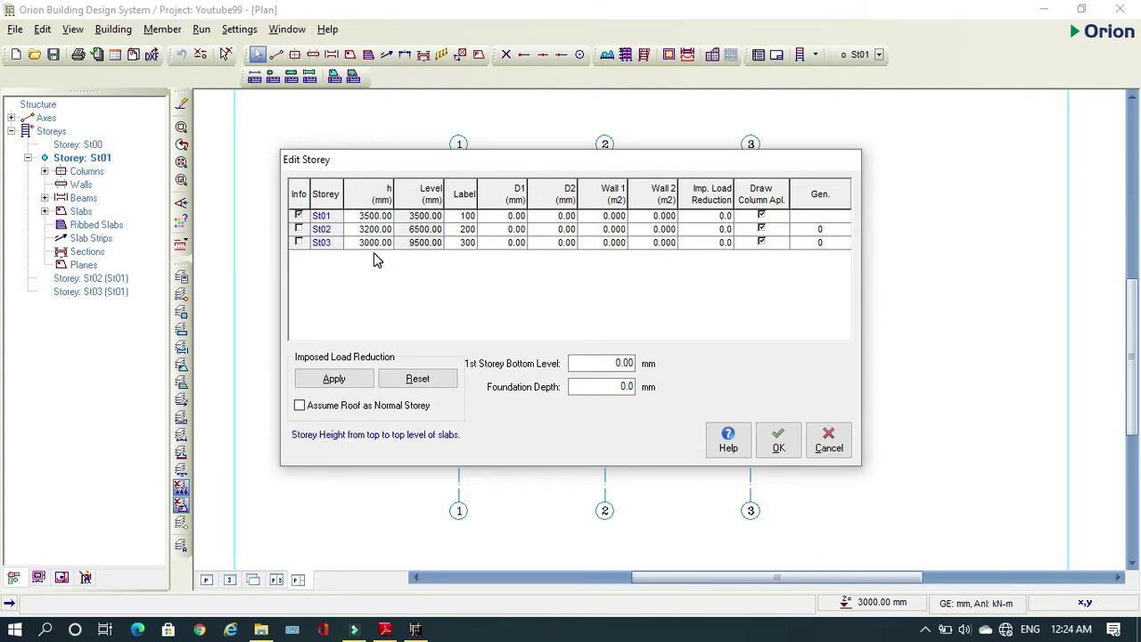
click(370, 243)
click(370, 243)
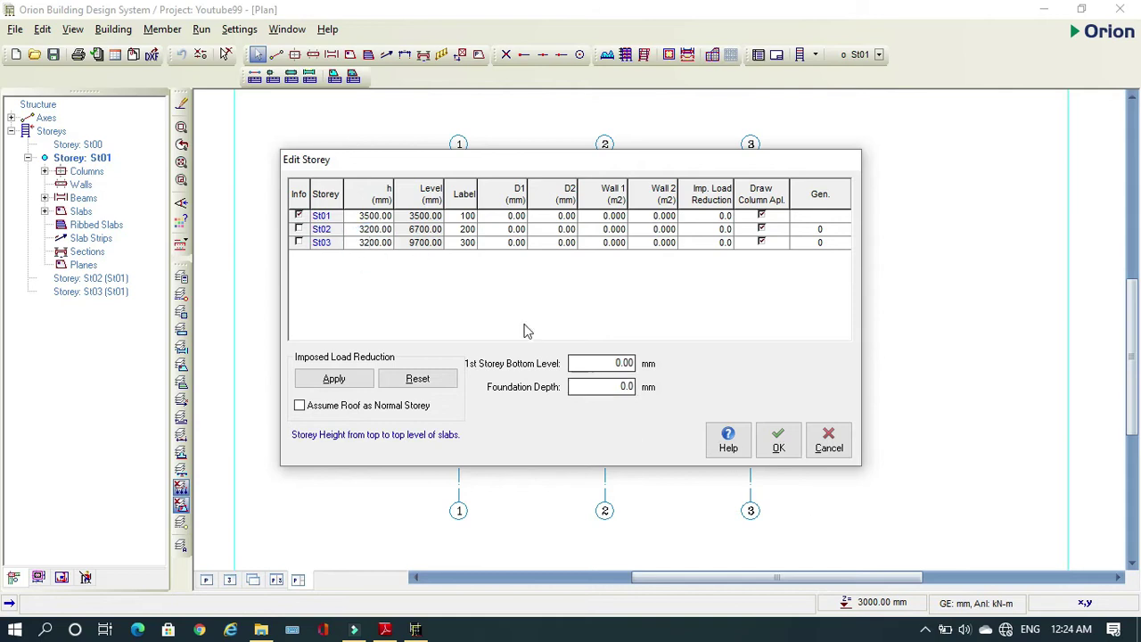
Set the foundation depth to 1500 mm and apply the storey edits
click(613, 386)
double_click(613, 386)
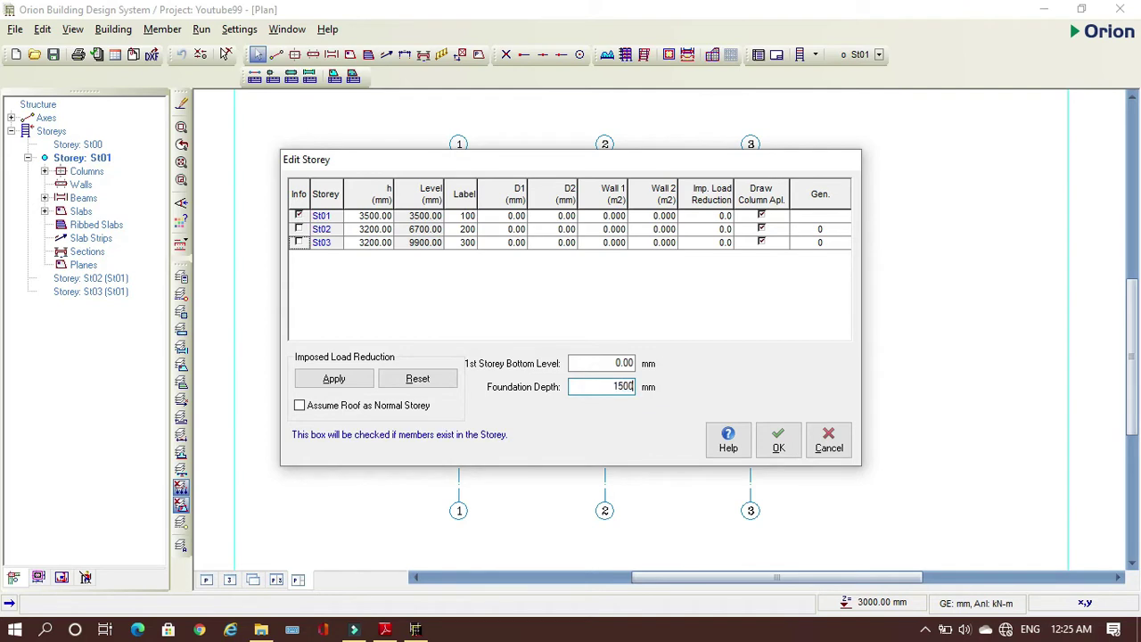
click(779, 440)
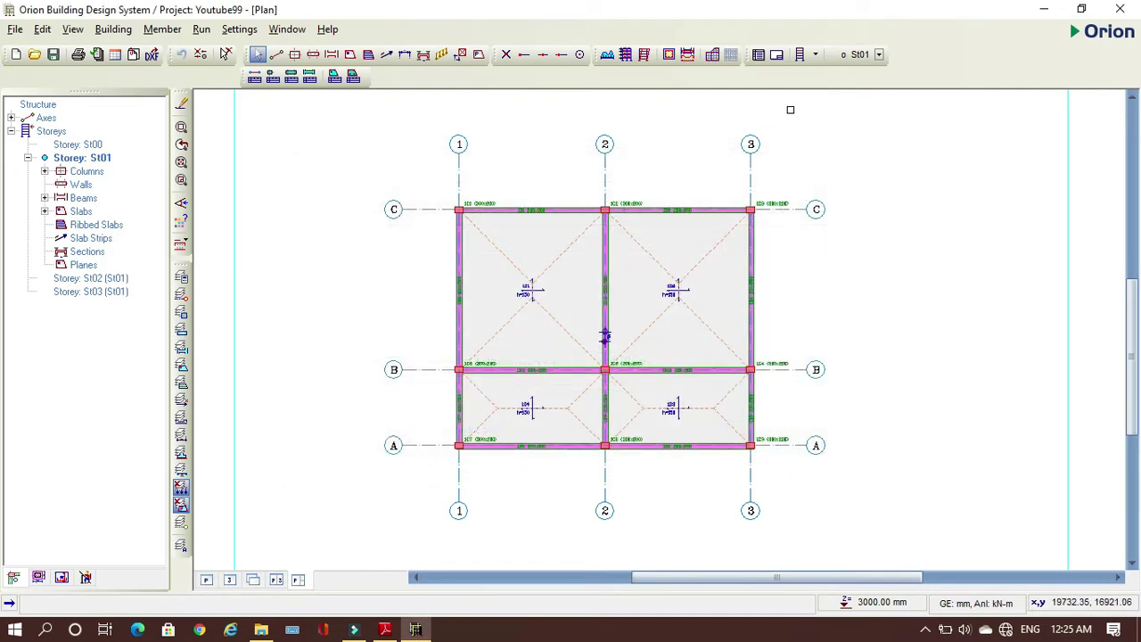
Generate storeys St02 and St03 from source storey St01, including all member types and slab loads
click(815, 54)
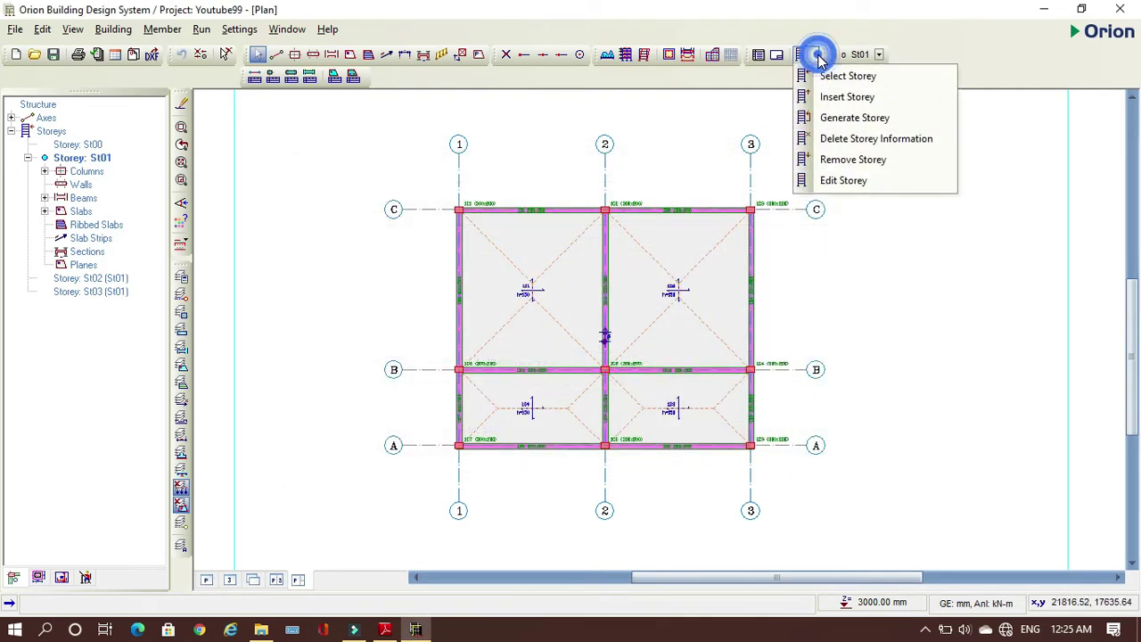
click(837, 120)
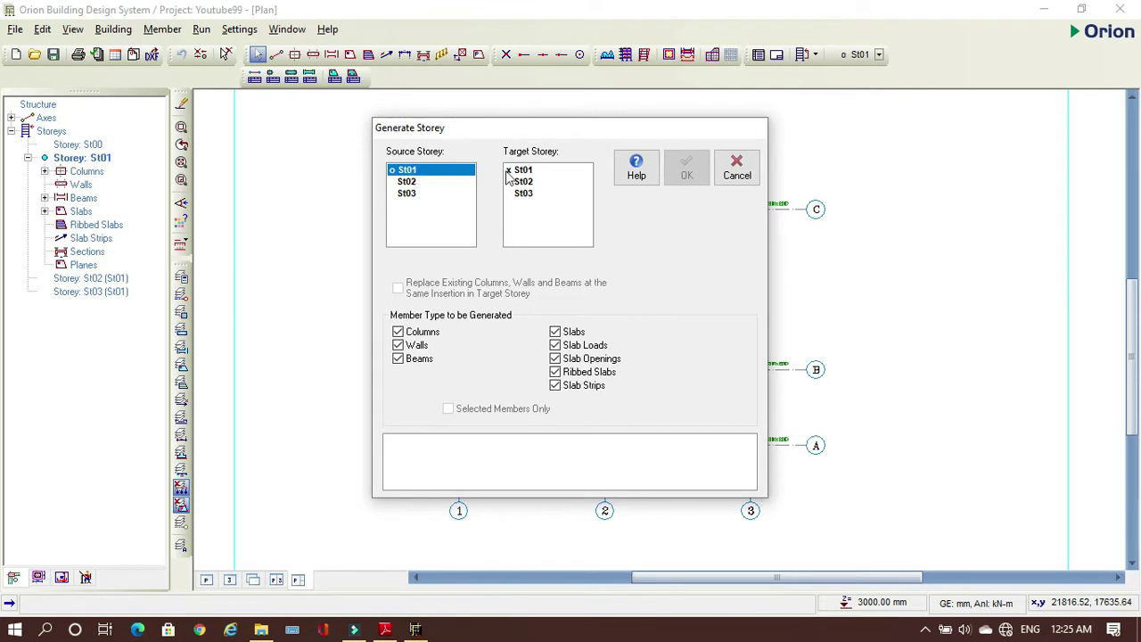
click(535, 194)
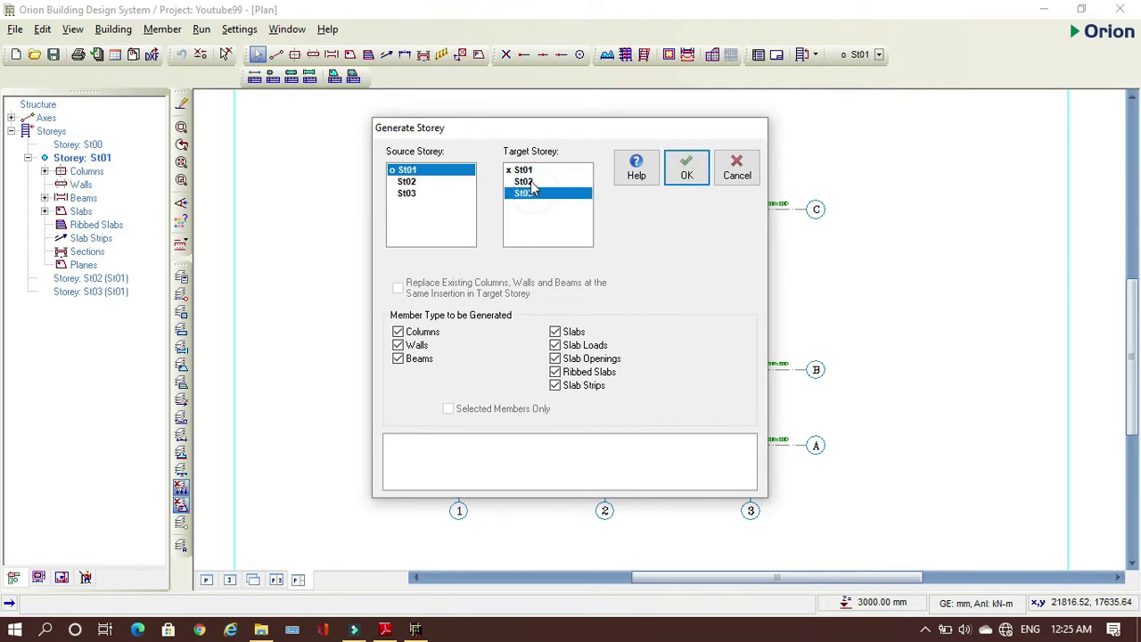
click(531, 182)
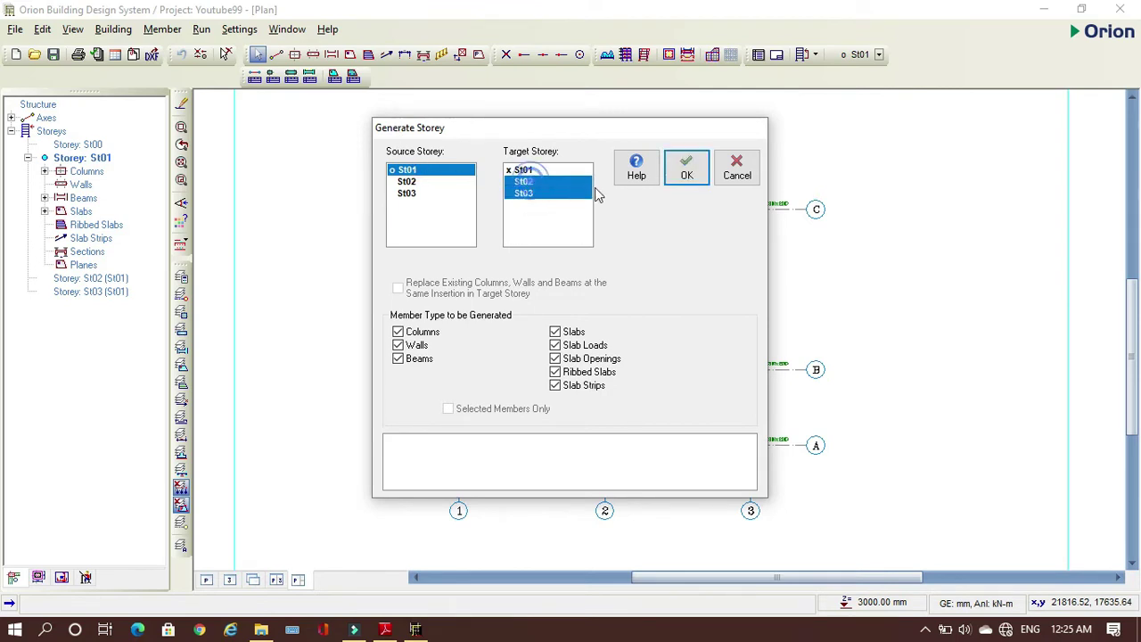
click(679, 178)
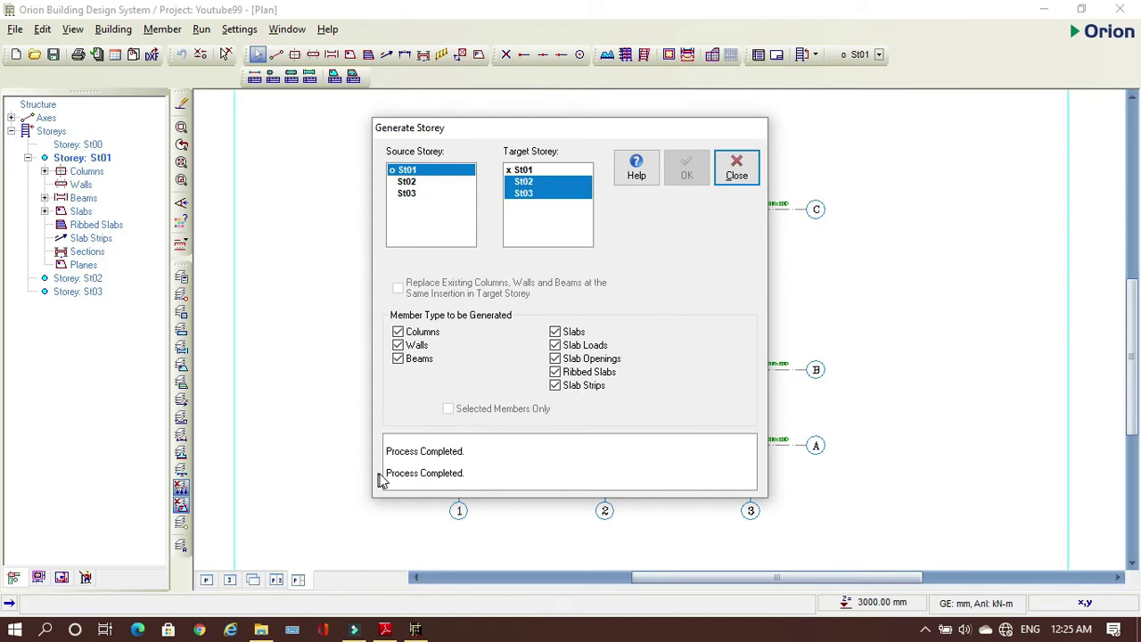
click(736, 169)
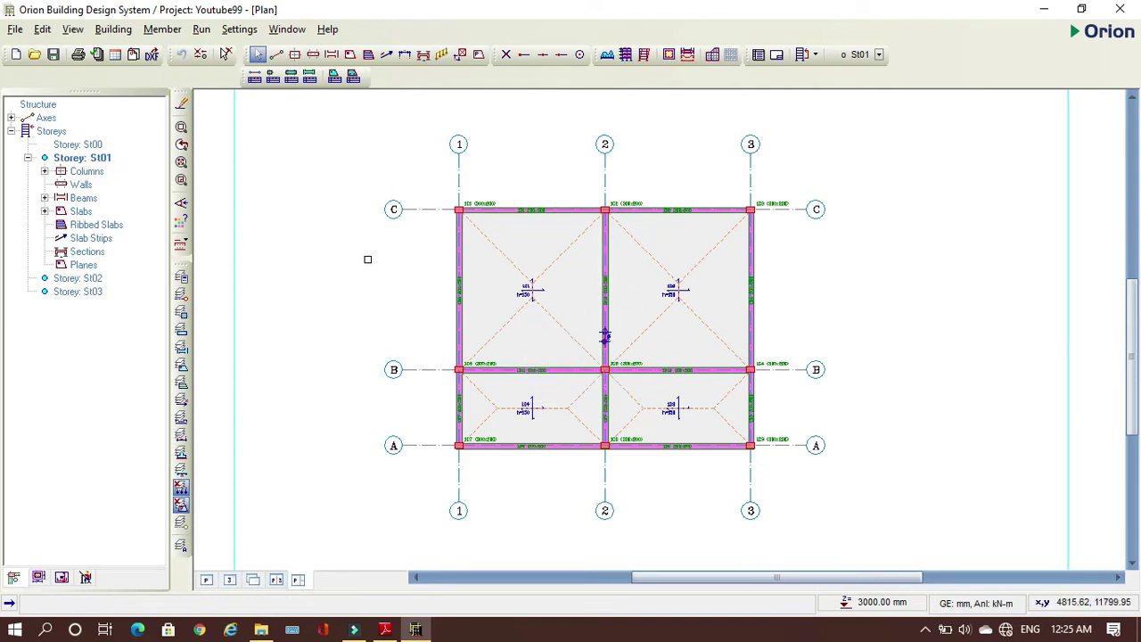
Inspect the generated building in the 3D view and return to the plan
click(228, 581)
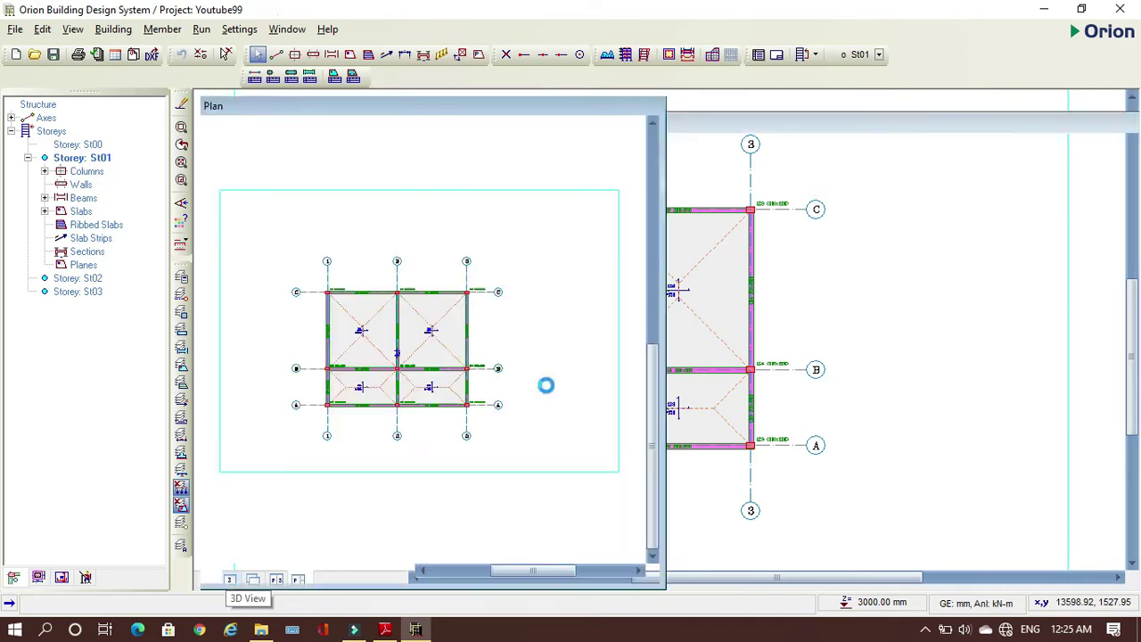
scroll(651, 354, down, 3)
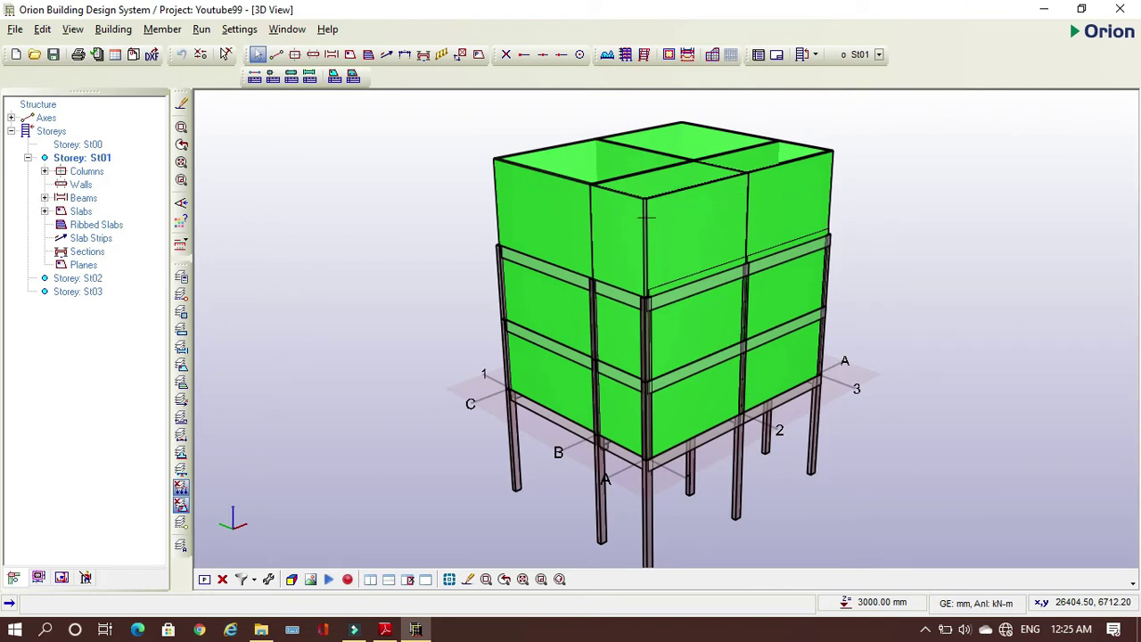
click(204, 578)
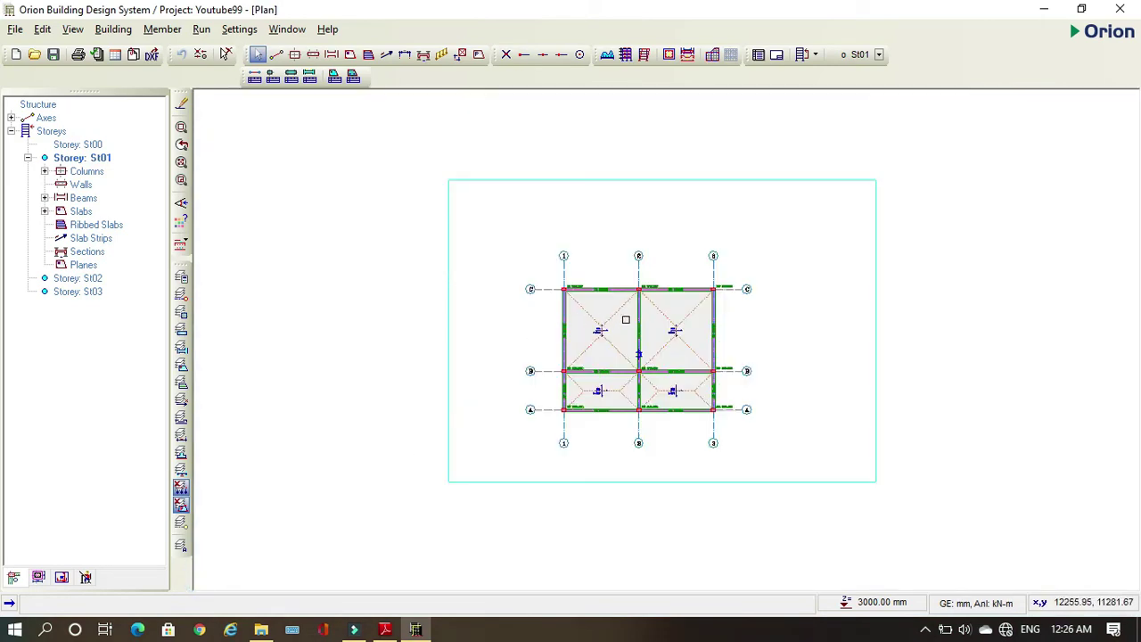
scroll(629, 311, up, 2)
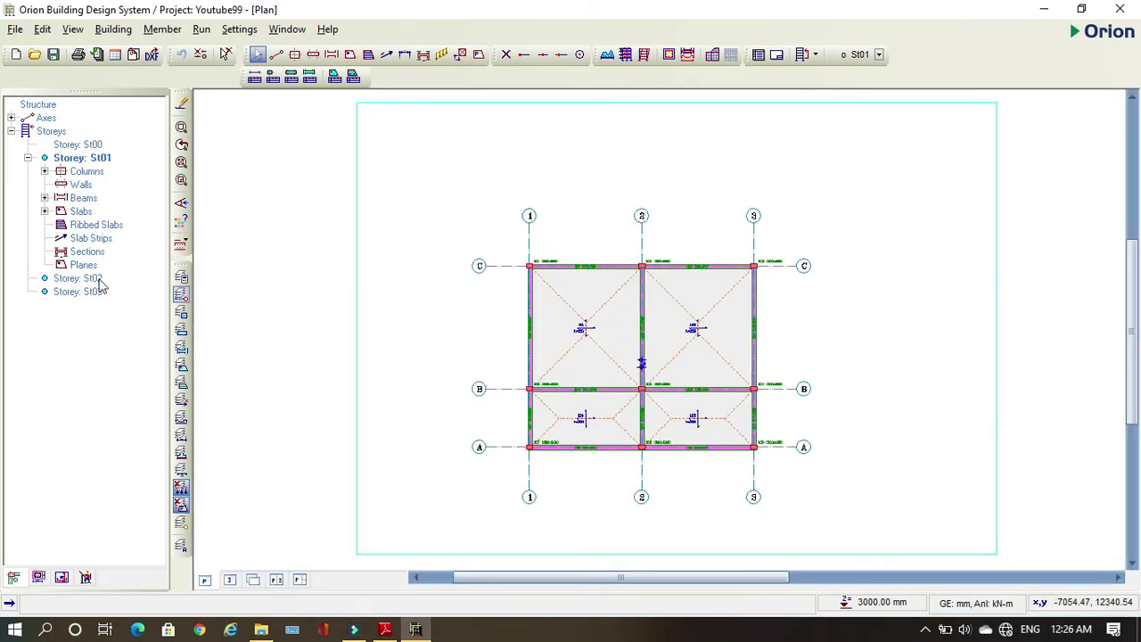
Display storey St03, select its whole plan, and delete the wall loads of all its beams
click(75, 293)
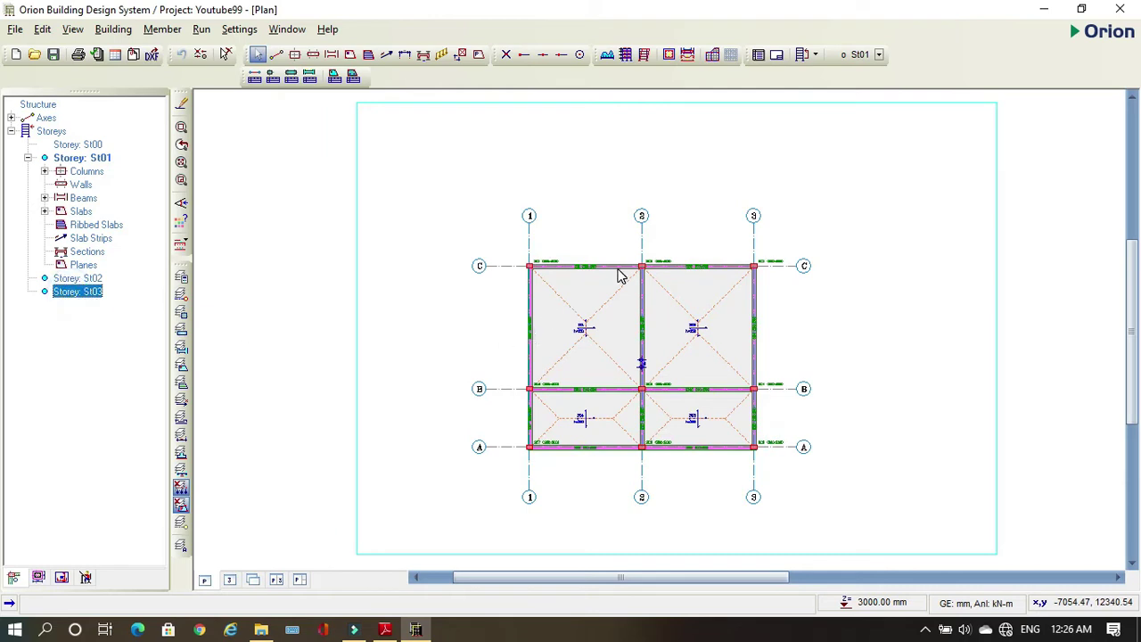
mouse_move(618, 269)
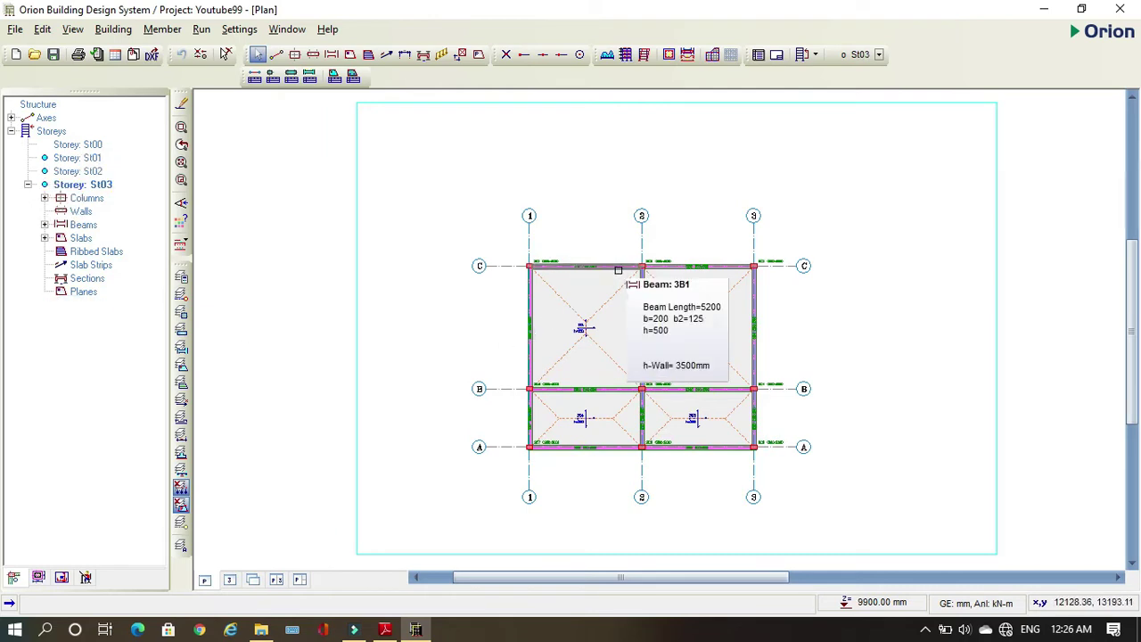
click(405, 212)
click(880, 510)
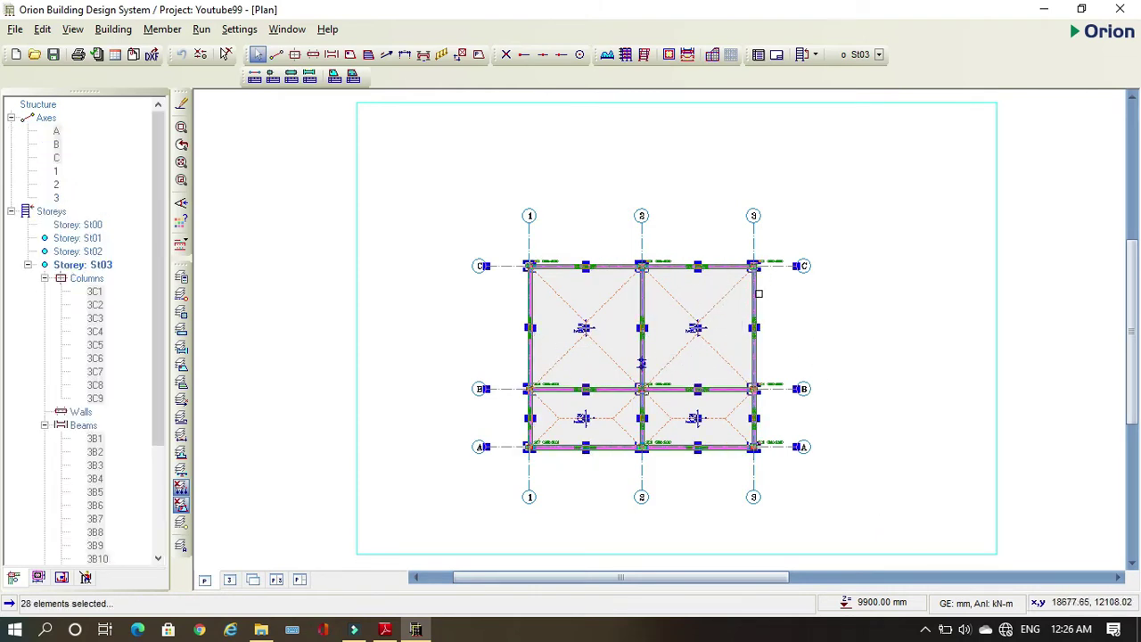
right_click(756, 293)
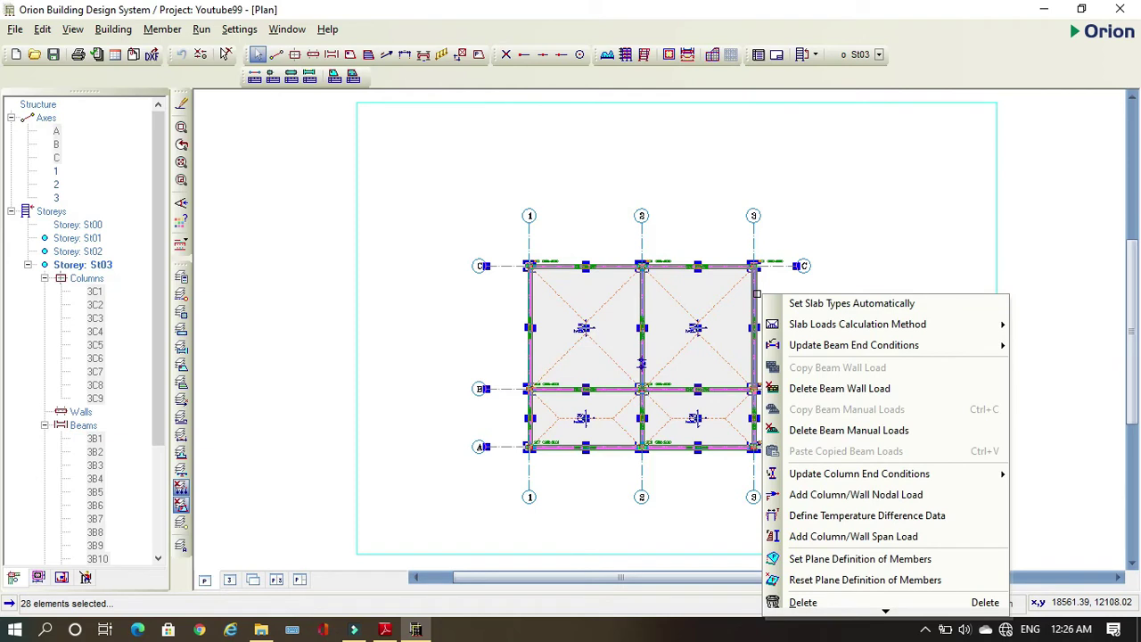
click(860, 396)
click(601, 372)
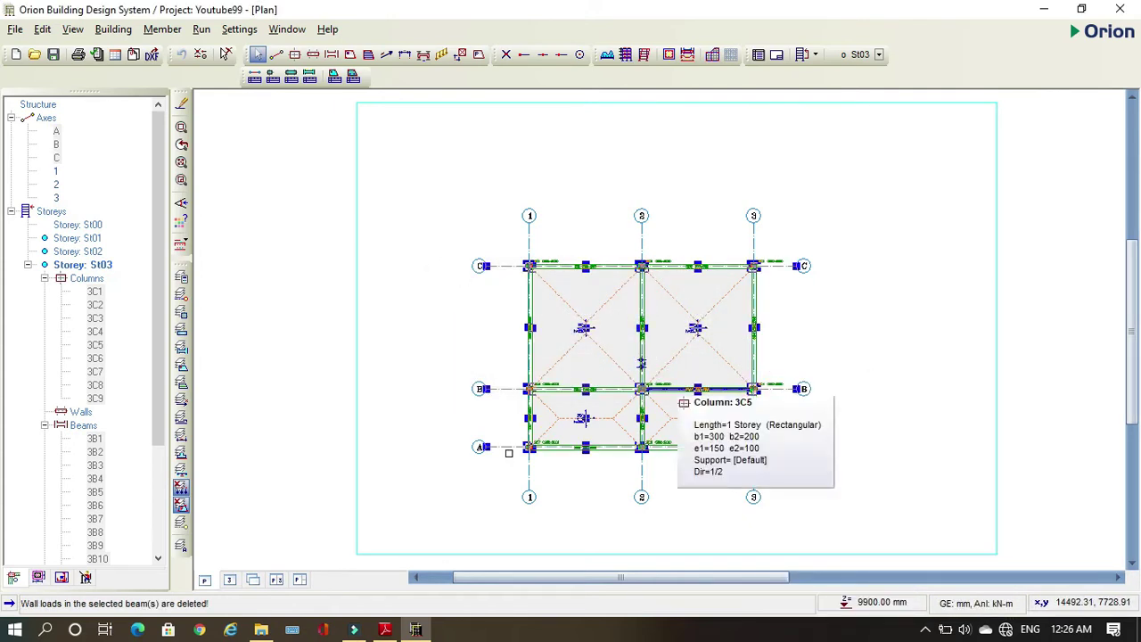
Check the top storey's beams in the 3D view, return to the plan, and clear the selection
click(230, 580)
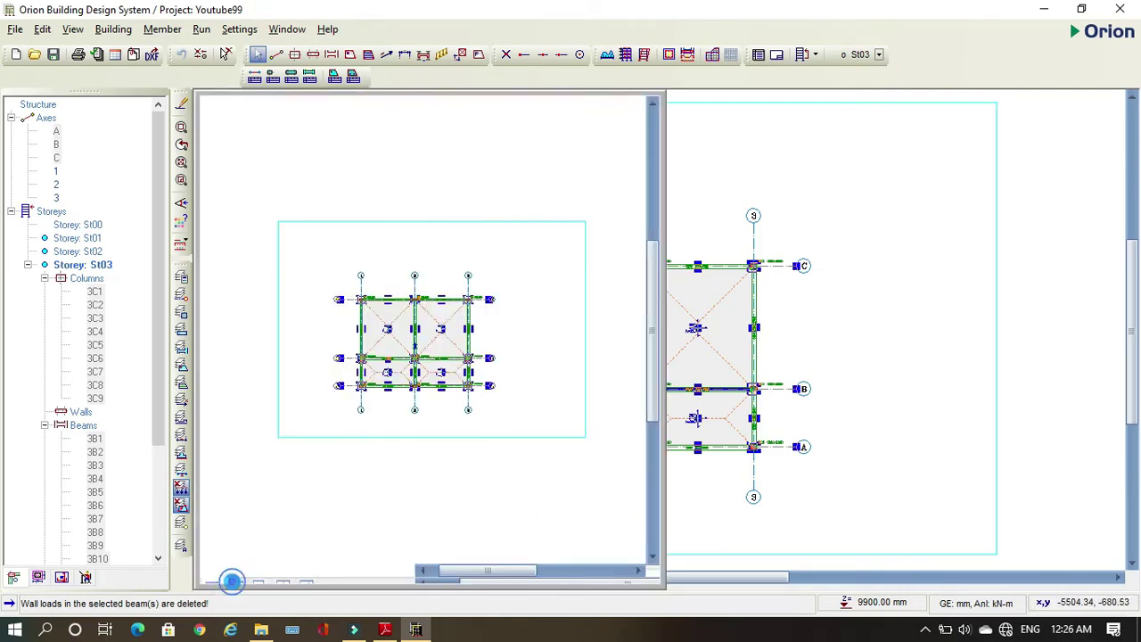
scroll(609, 331, up, 3)
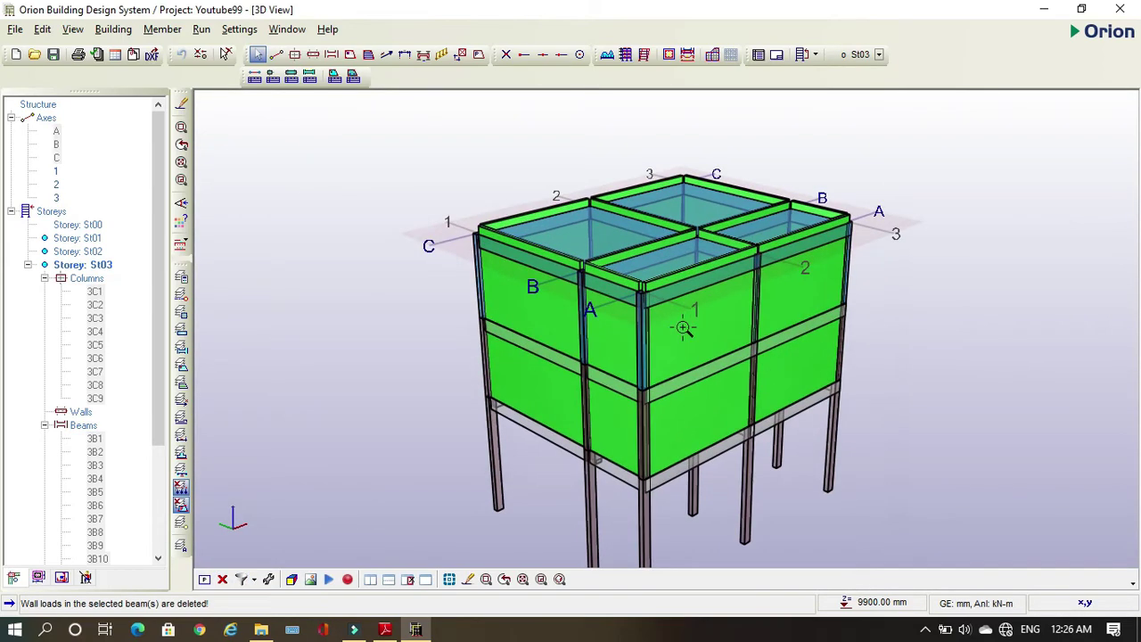
scroll(751, 323, down, 1)
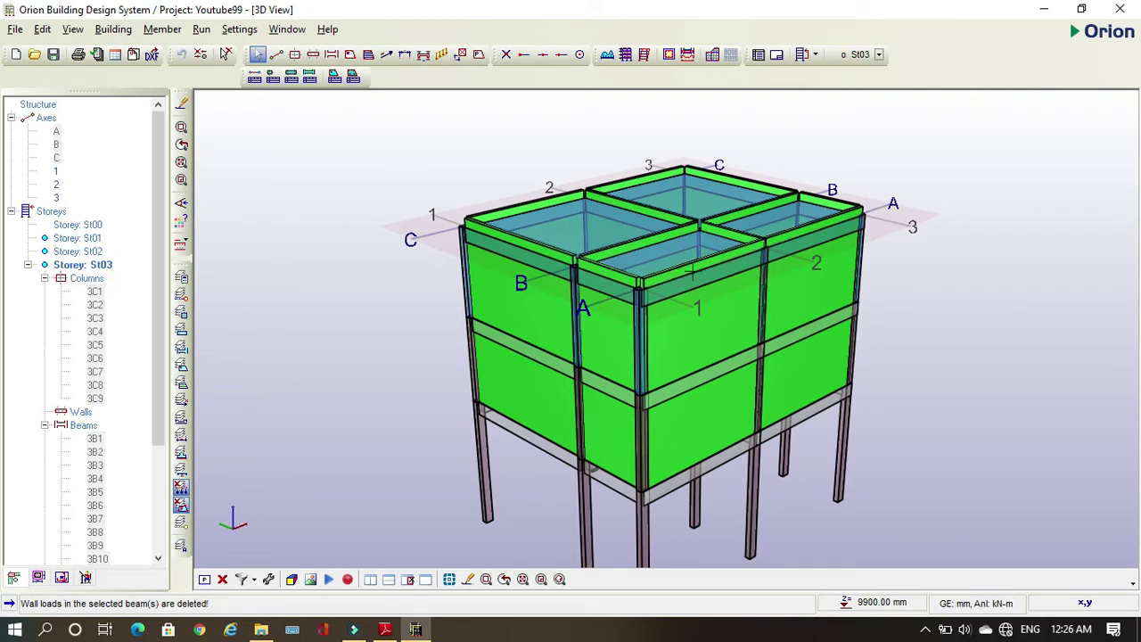
click(205, 579)
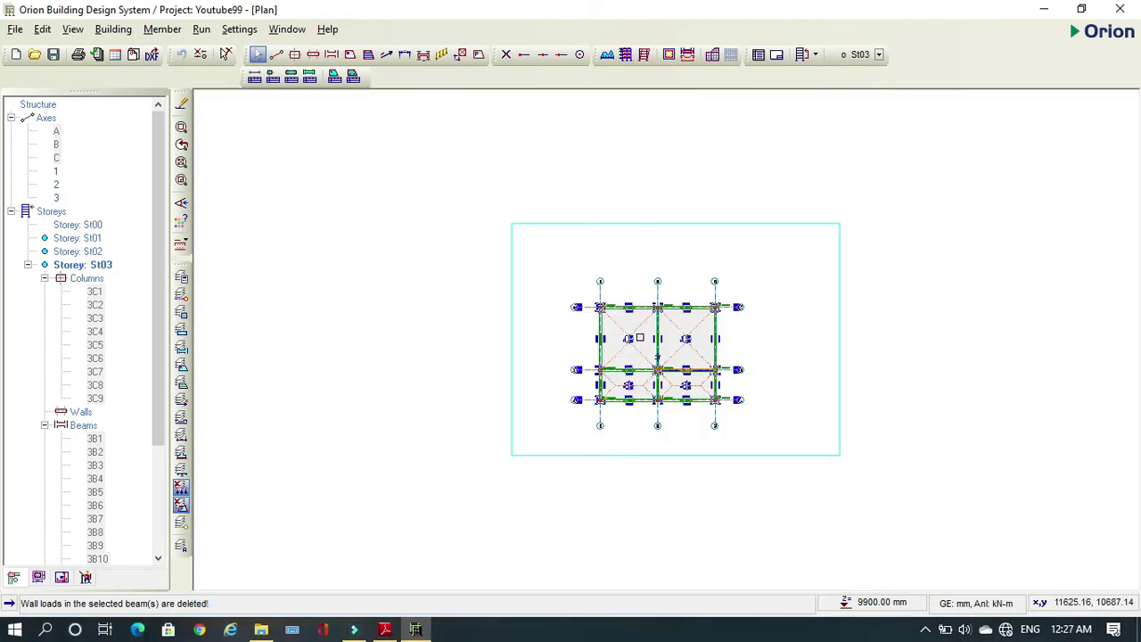
key(Escape)
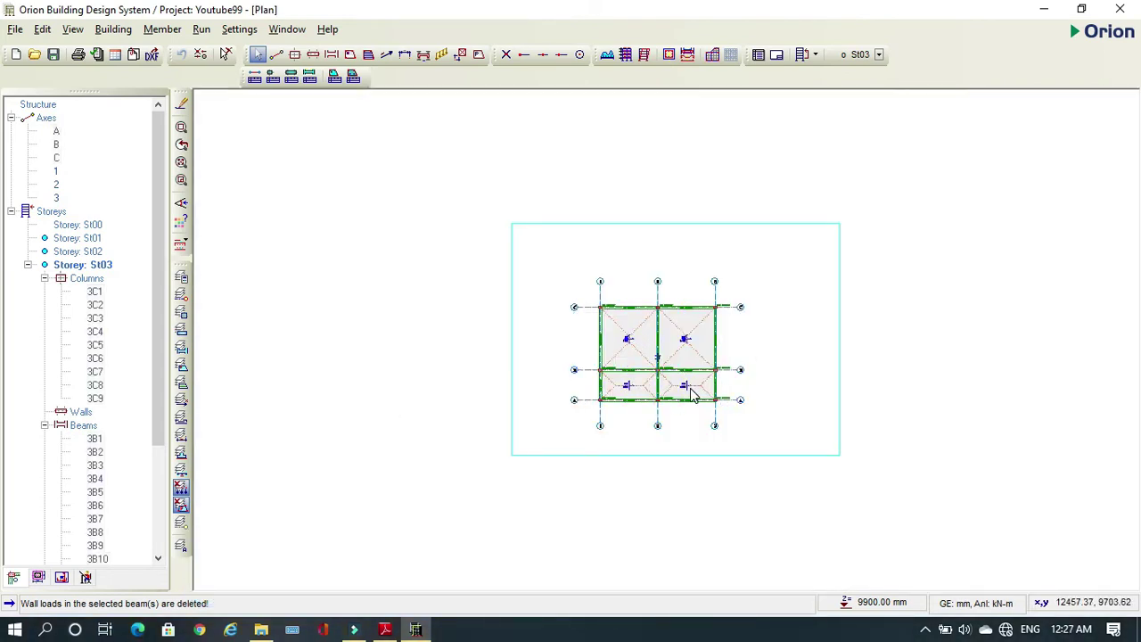
Display the plan of storey St01 and open the building analysis
click(89, 245)
click(59, 240)
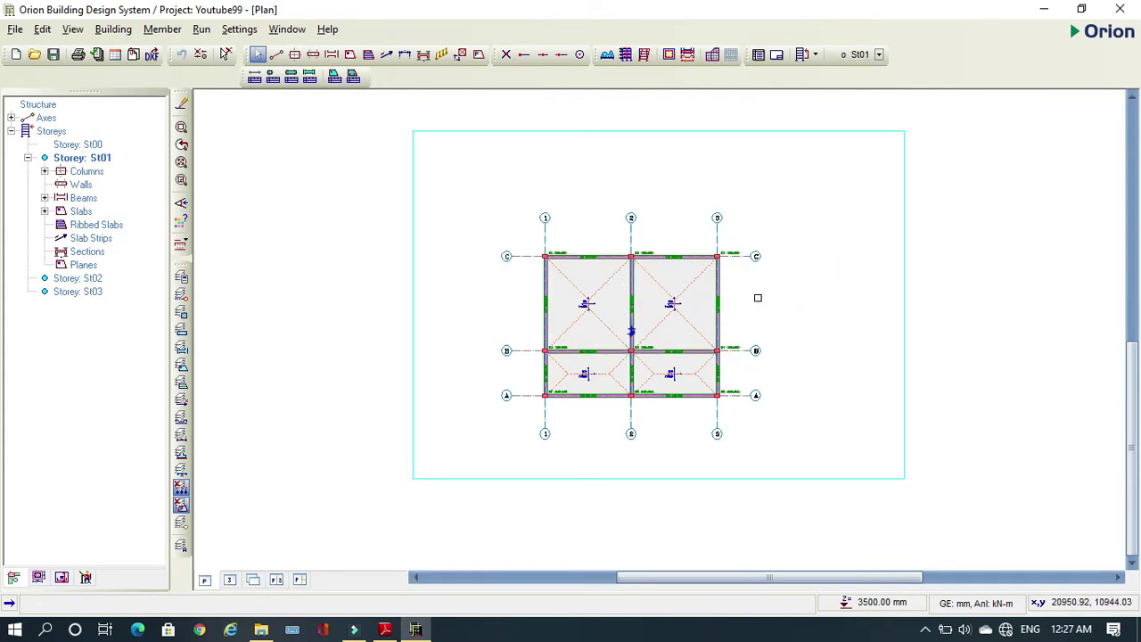
click(200, 29)
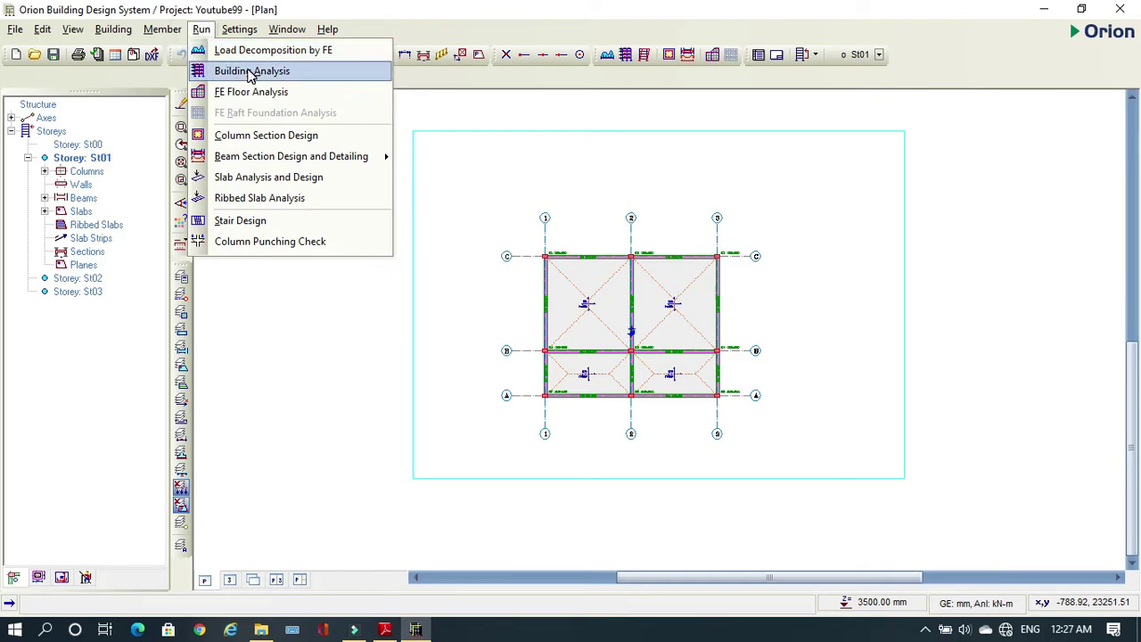
click(251, 71)
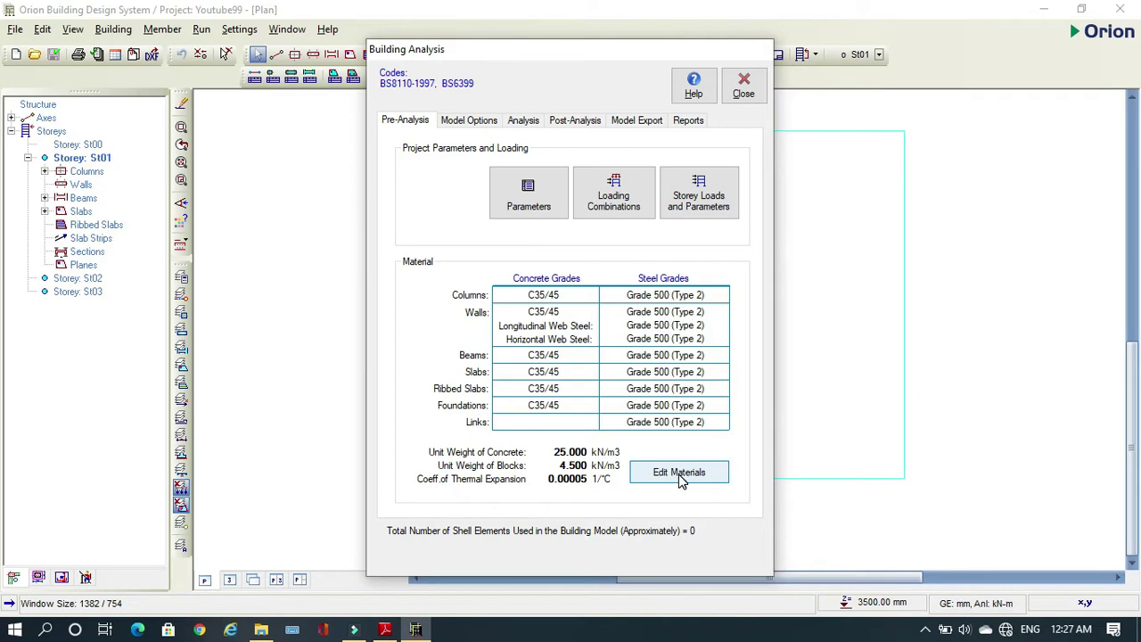
Review the project parameters for codes, foundations, lateral loading, lateral drift and title, and leave them without saving changes
click(497, 183)
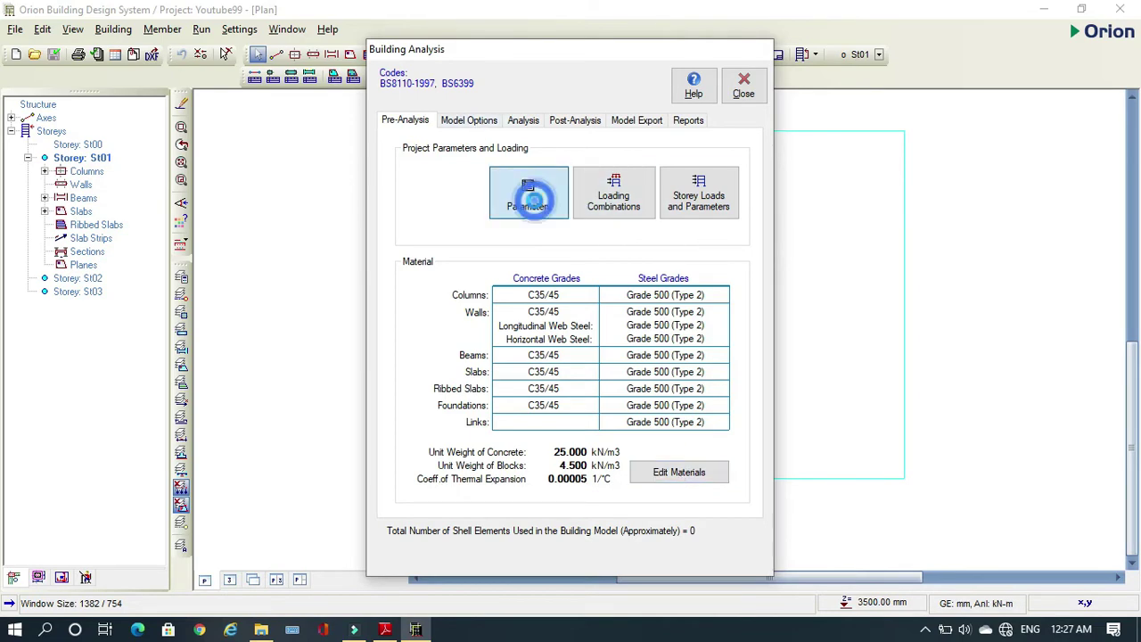
click(379, 221)
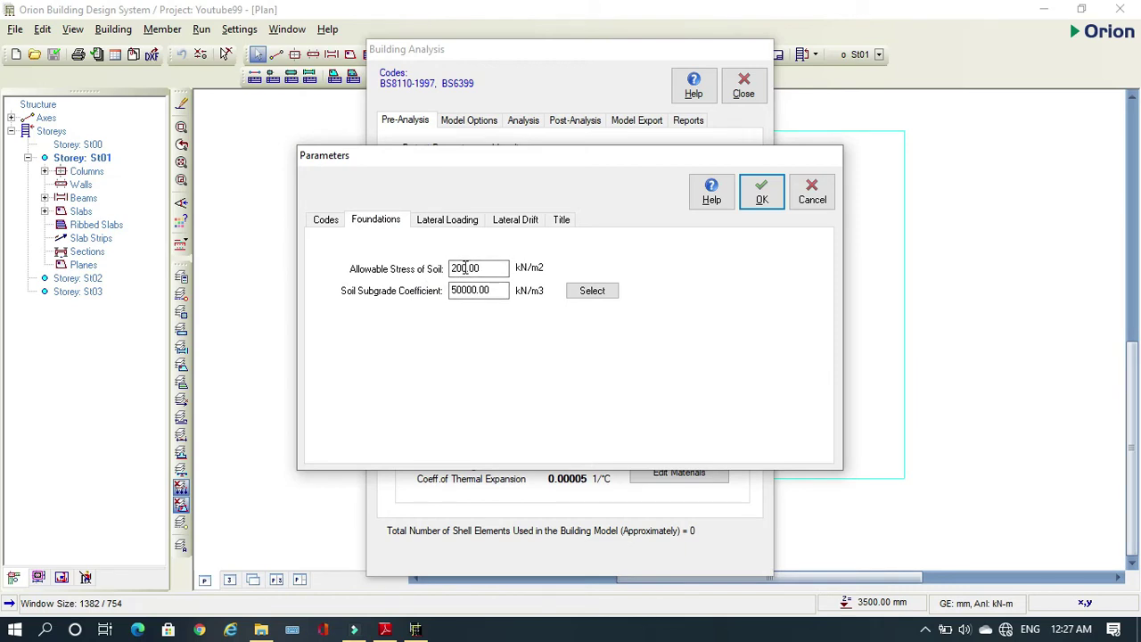
click(456, 223)
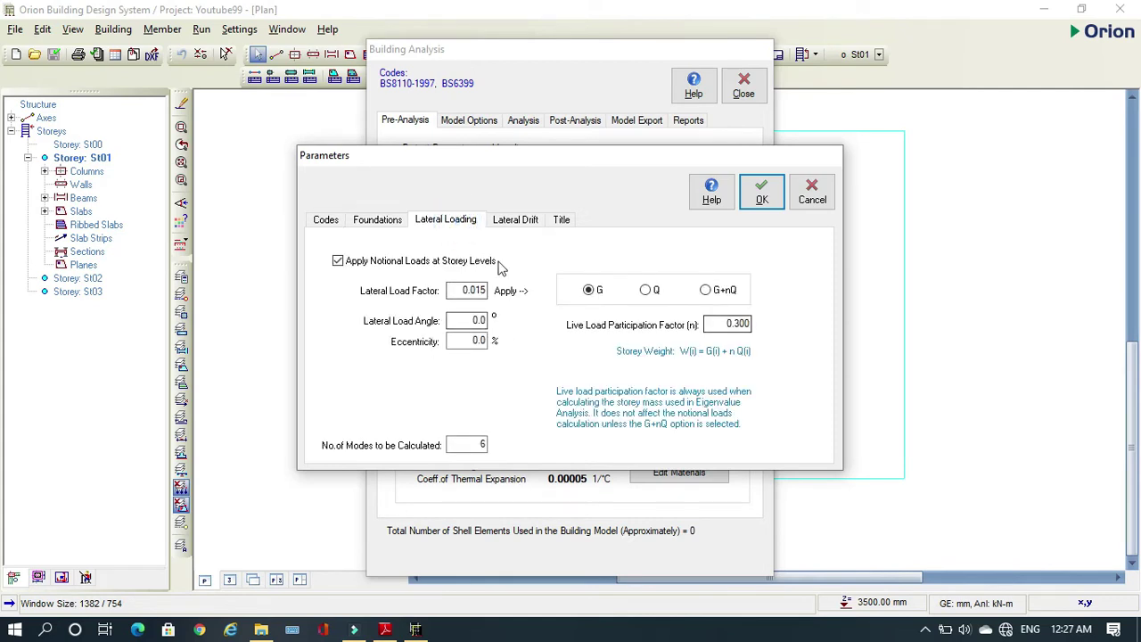
click(531, 222)
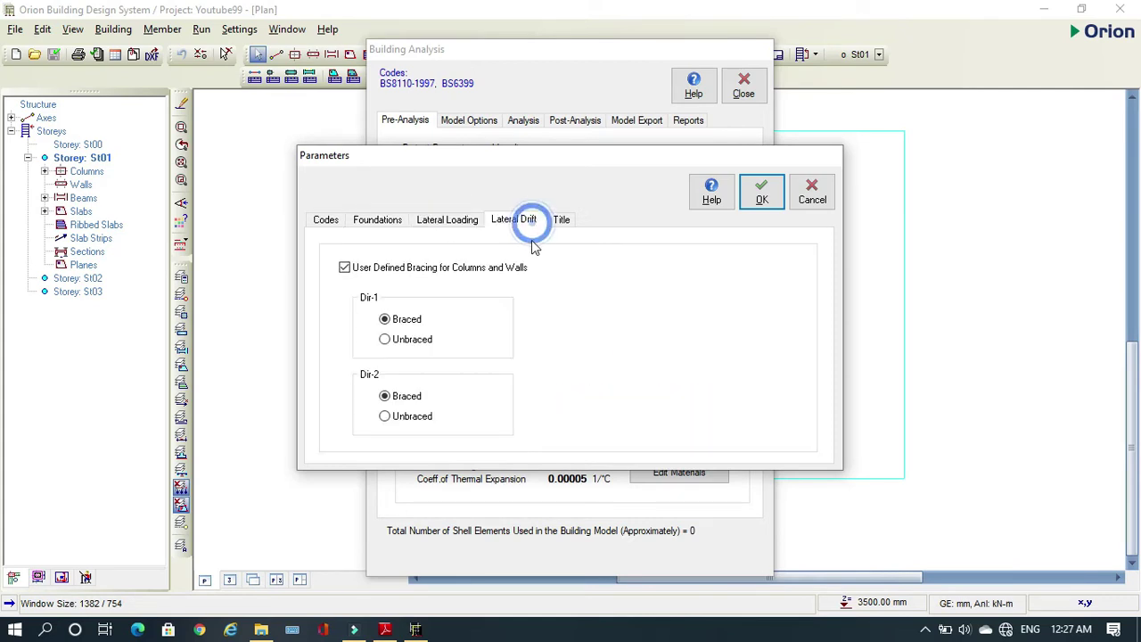
click(561, 223)
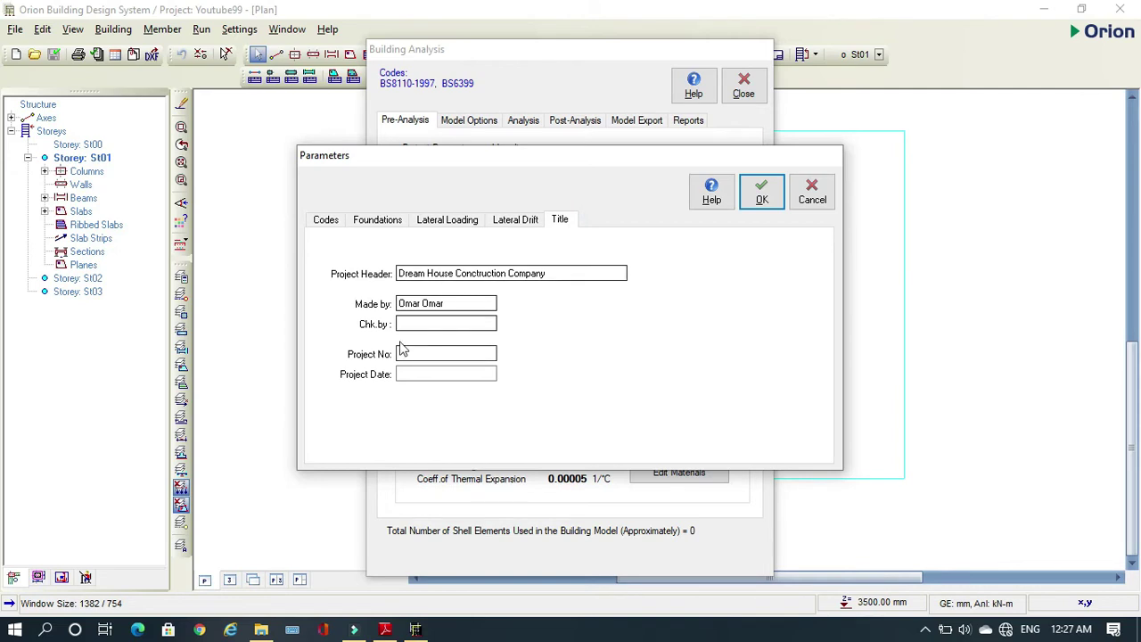
click(323, 221)
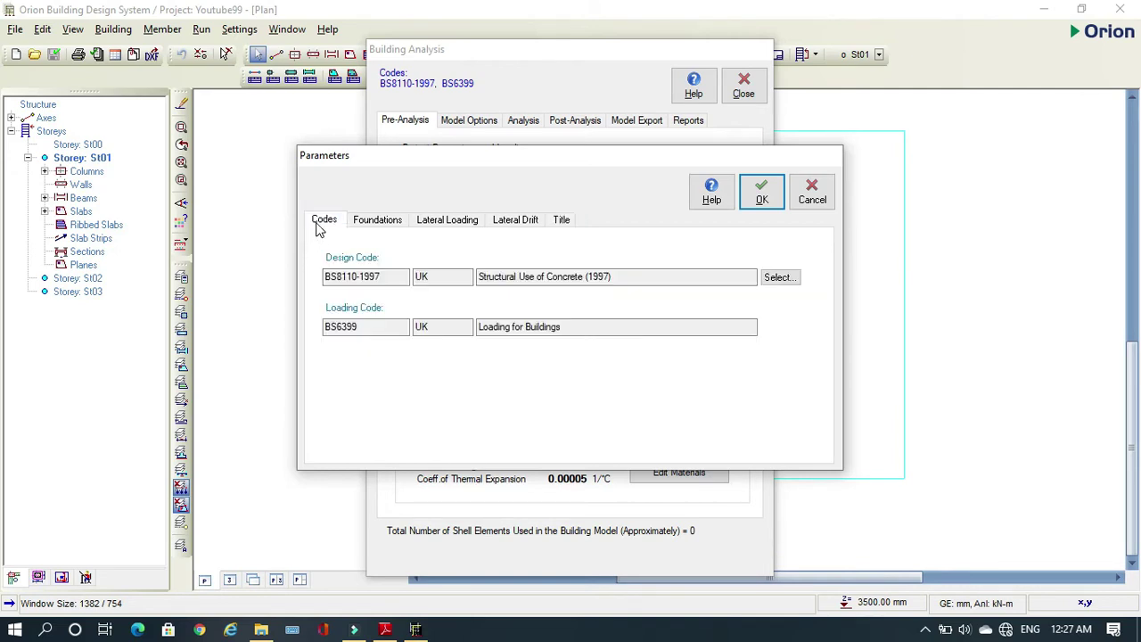
click(397, 219)
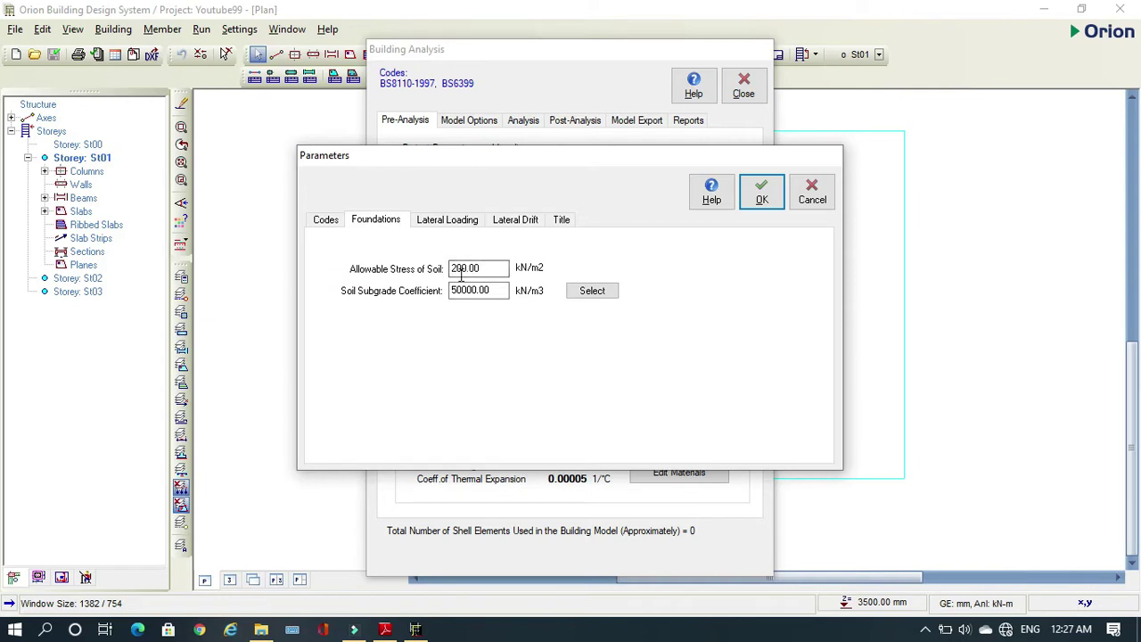
click(811, 196)
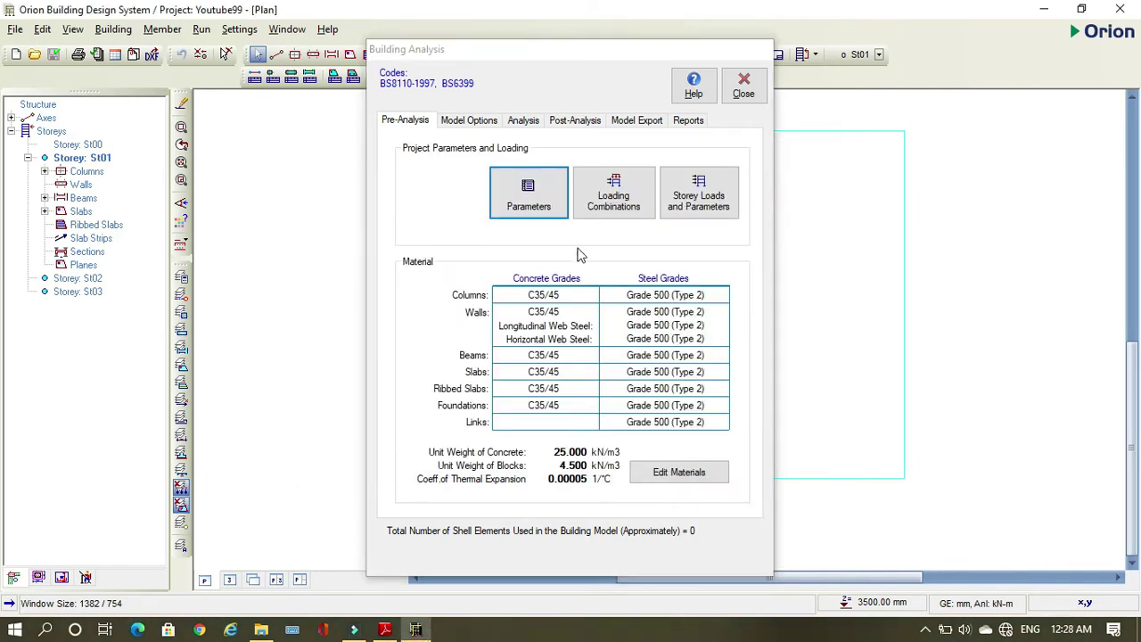
Edit the analysis materials and set the concrete grade to C20/25 for all member types
click(665, 474)
click(681, 474)
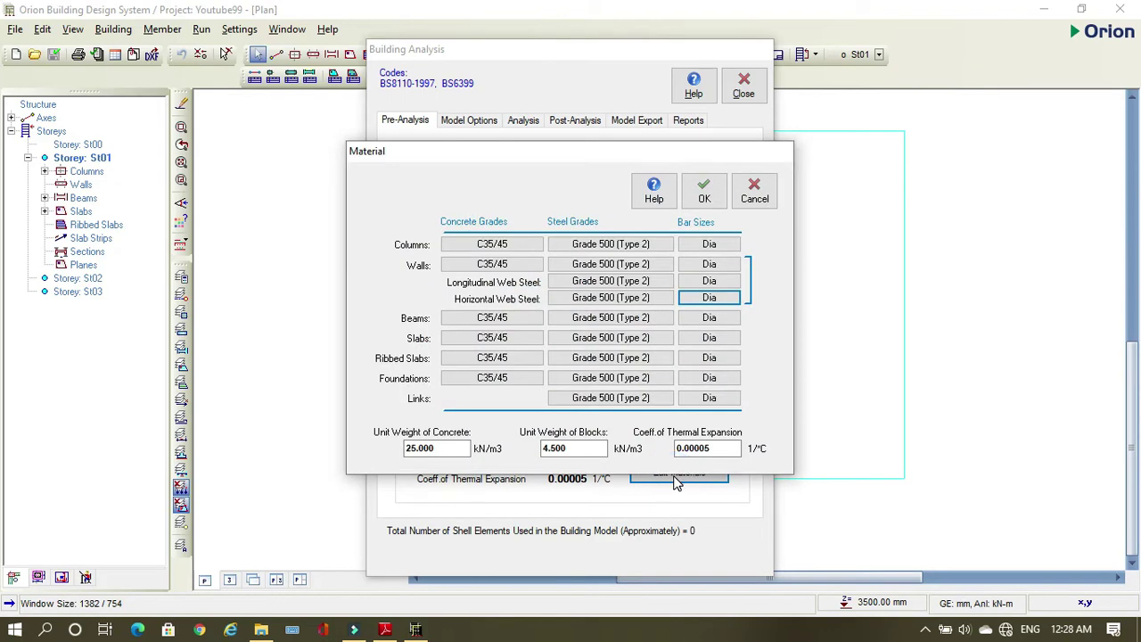
click(504, 244)
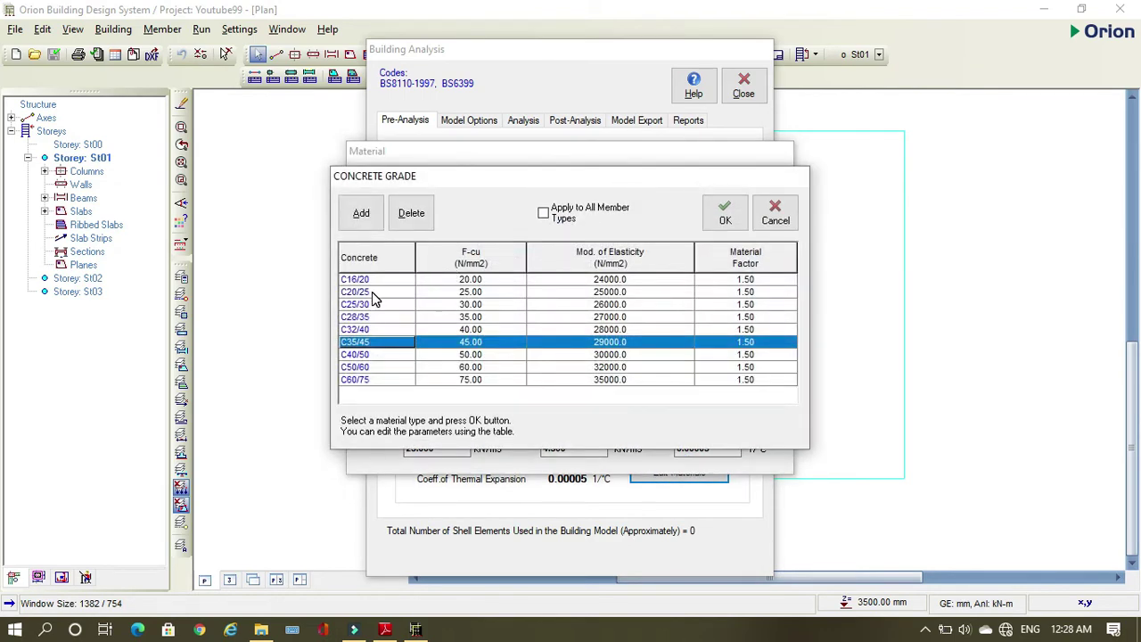
click(464, 296)
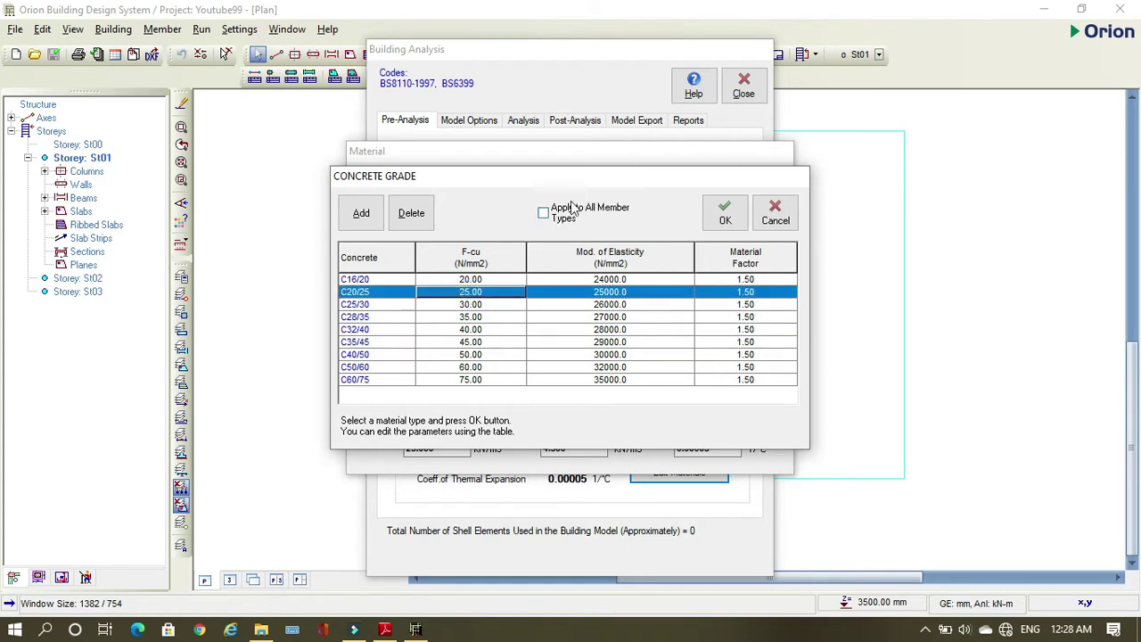
click(544, 214)
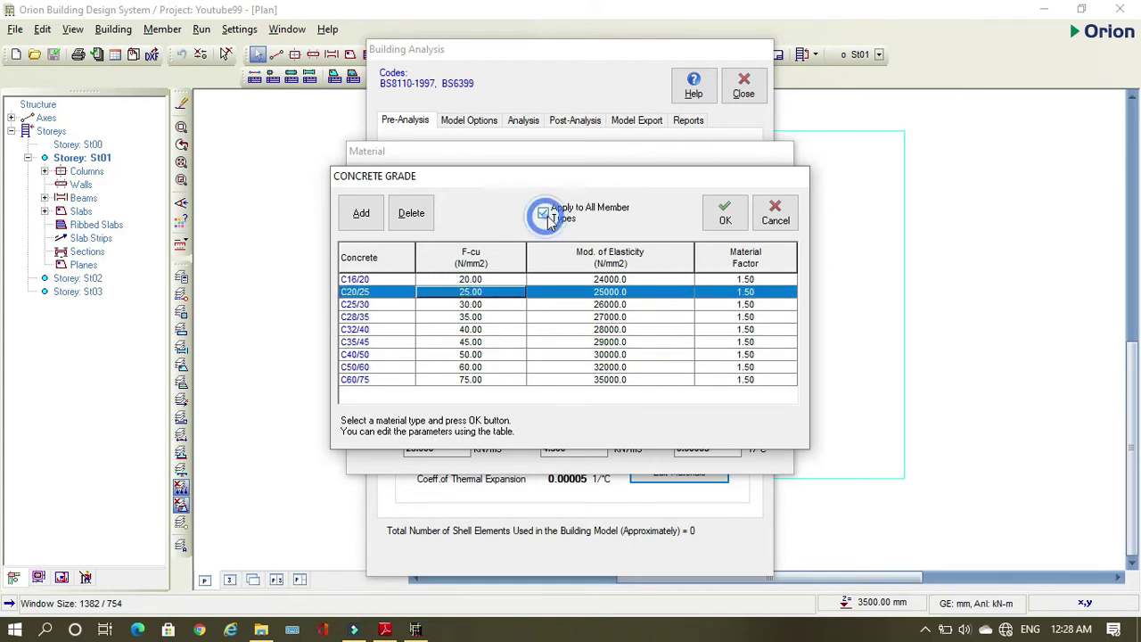
click(725, 214)
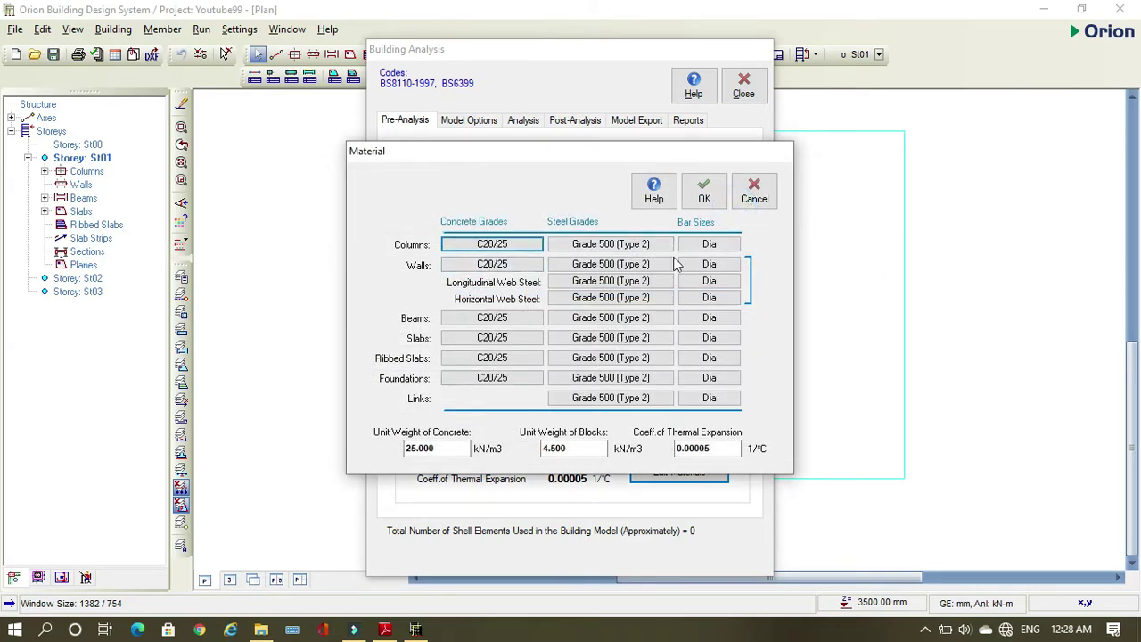
Set the steel grade to Grade 460 (Type 2) for all member types
click(629, 250)
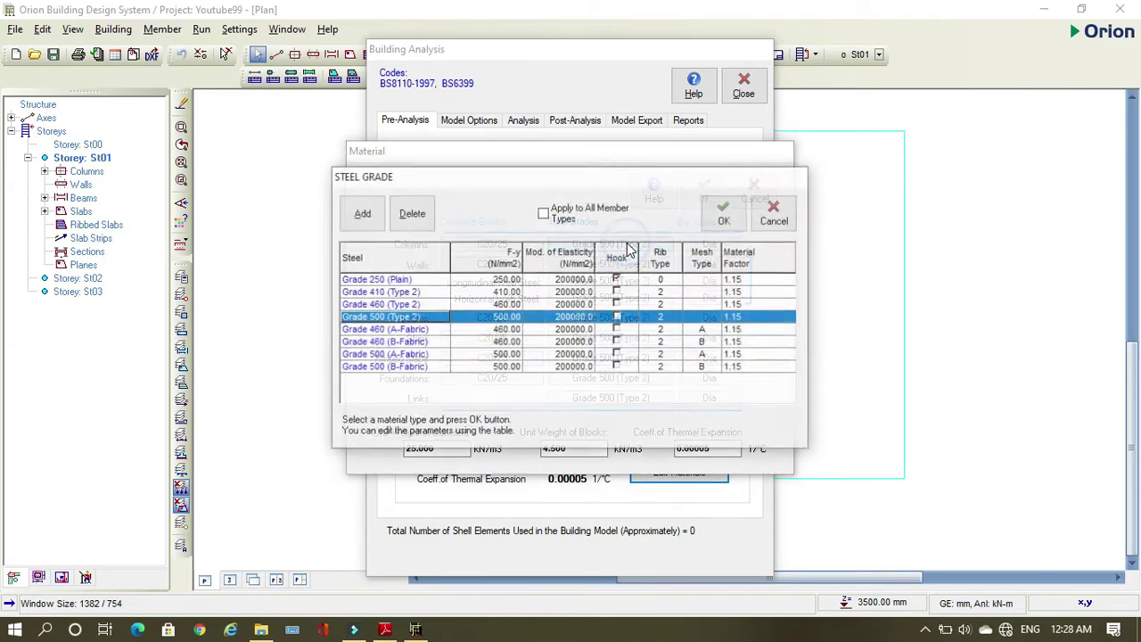
click(404, 305)
click(544, 214)
click(701, 224)
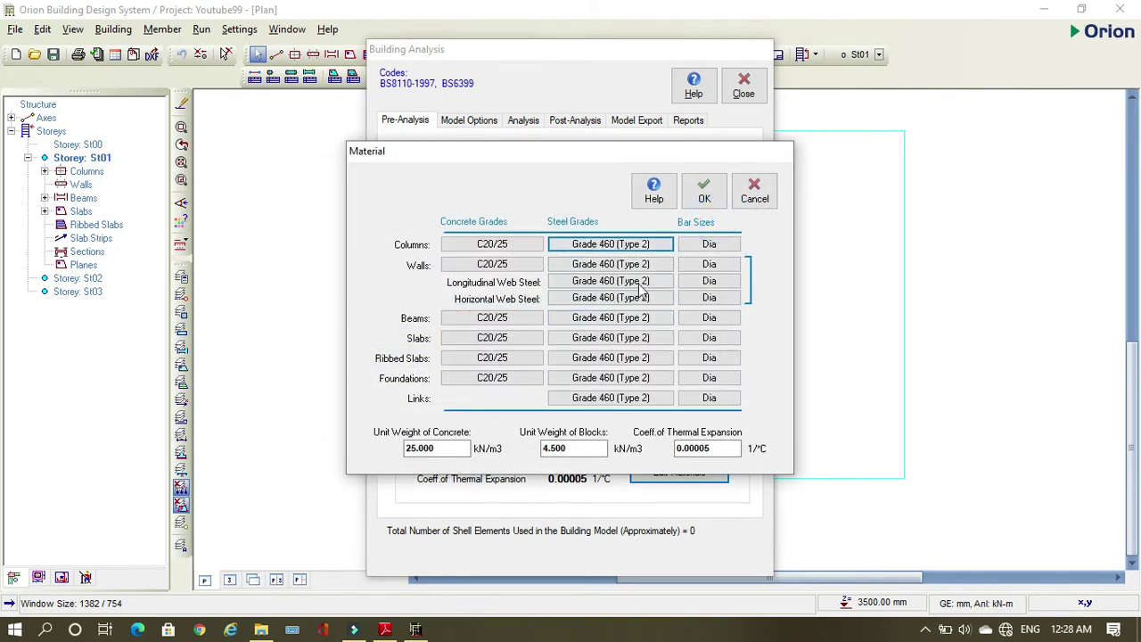
Set the steel grade of the links alone to Grade 250 (Plain)
click(598, 399)
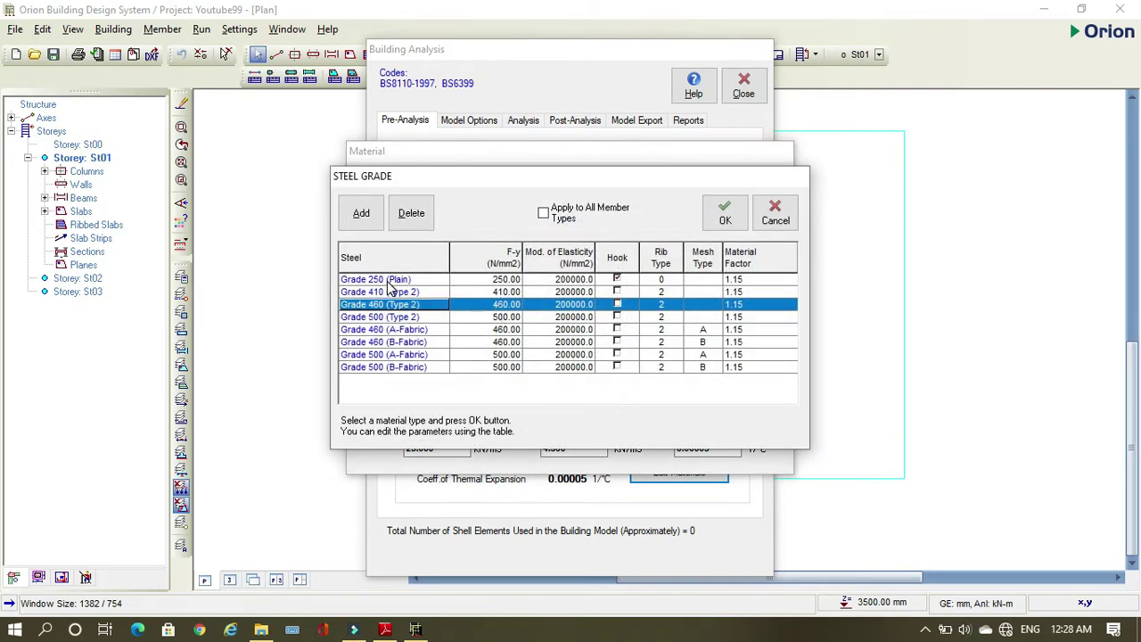
click(387, 280)
click(725, 214)
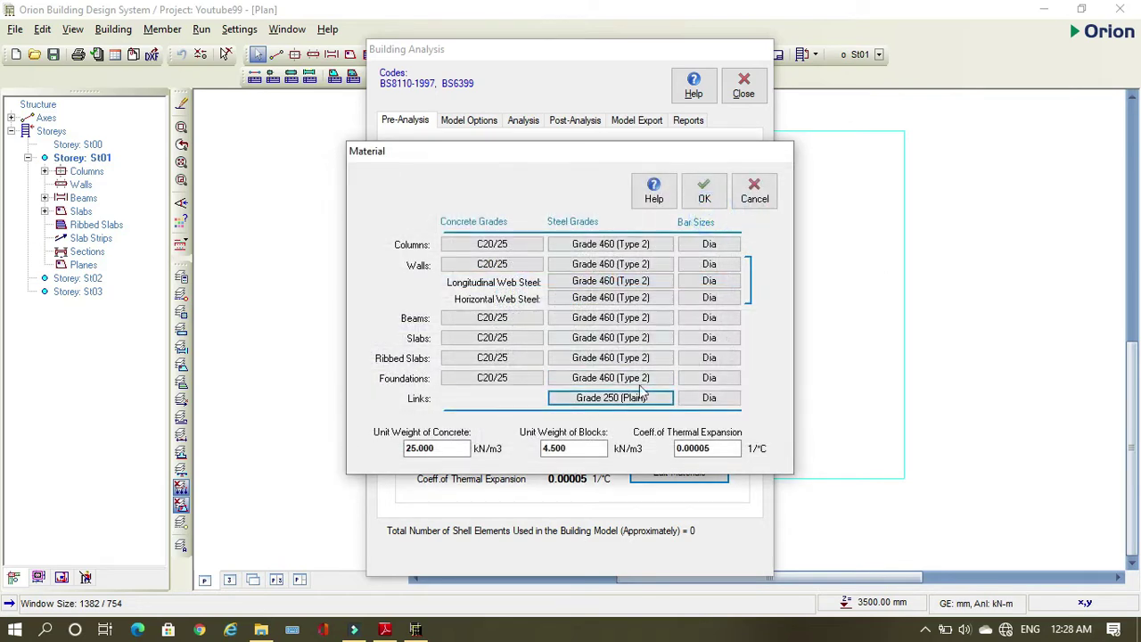
Restrict the column bar sizes to T16 by excluding T10, T12, T20, T25 and the larger enabled diameters
click(696, 249)
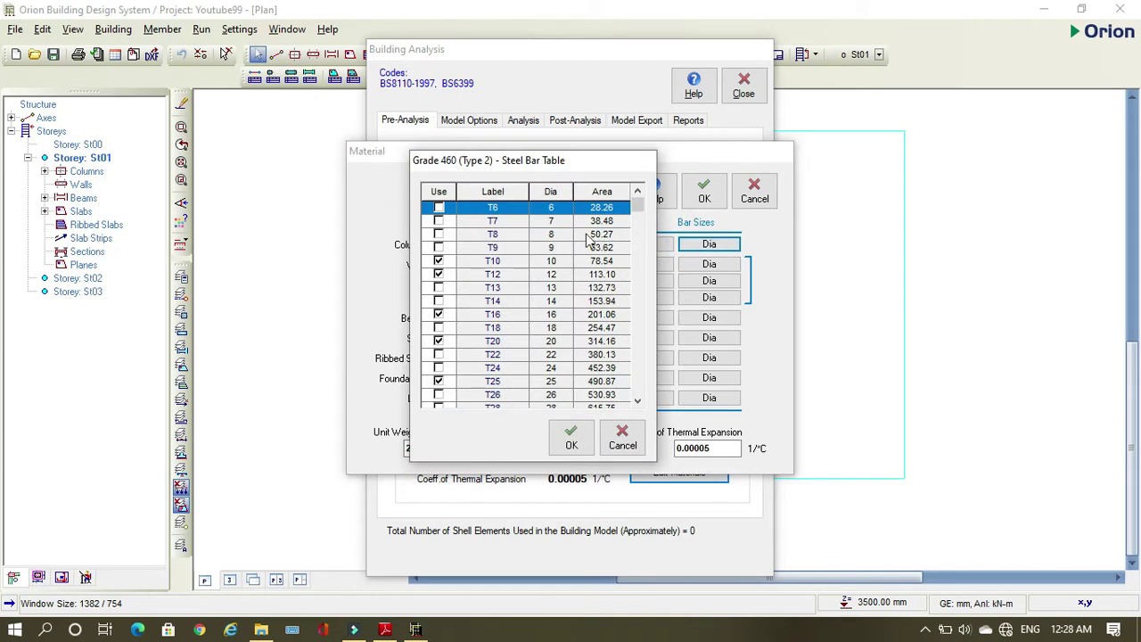
click(438, 261)
click(438, 273)
click(439, 275)
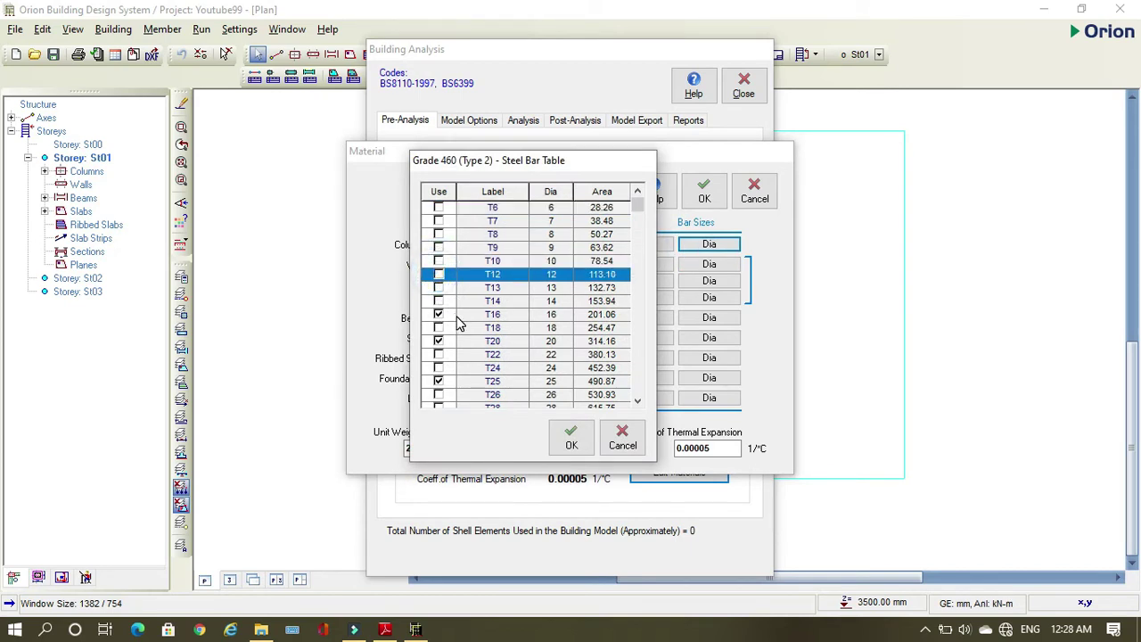
click(439, 340)
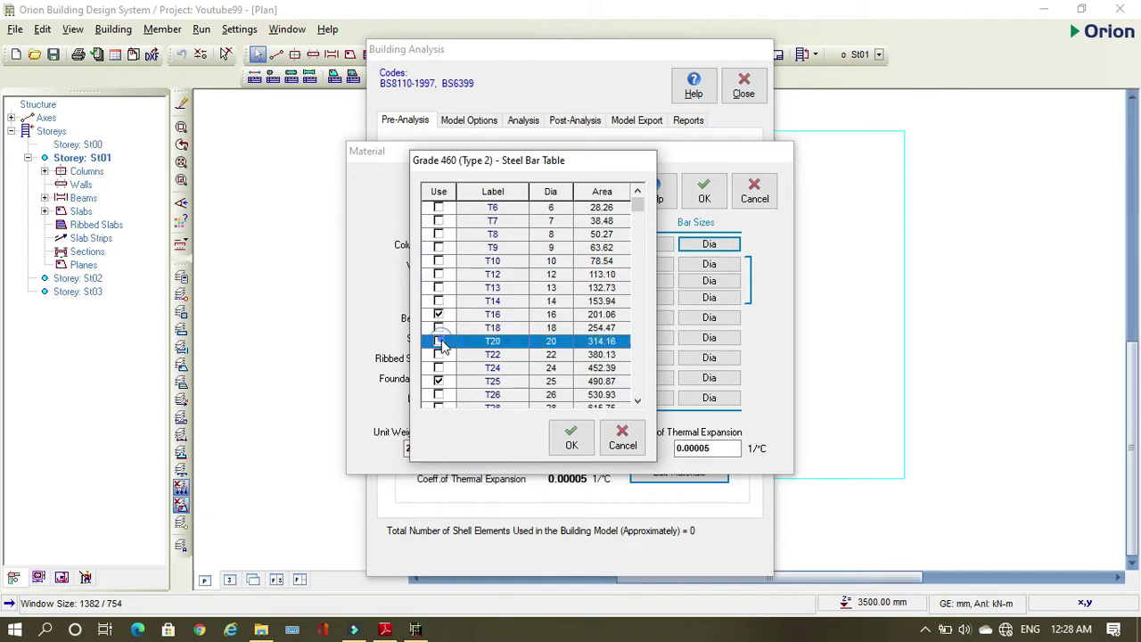
click(438, 381)
scroll(443, 361, down, 2)
click(439, 367)
scroll(443, 366, down, 3)
click(439, 340)
scroll(449, 331, down, 1)
click(570, 437)
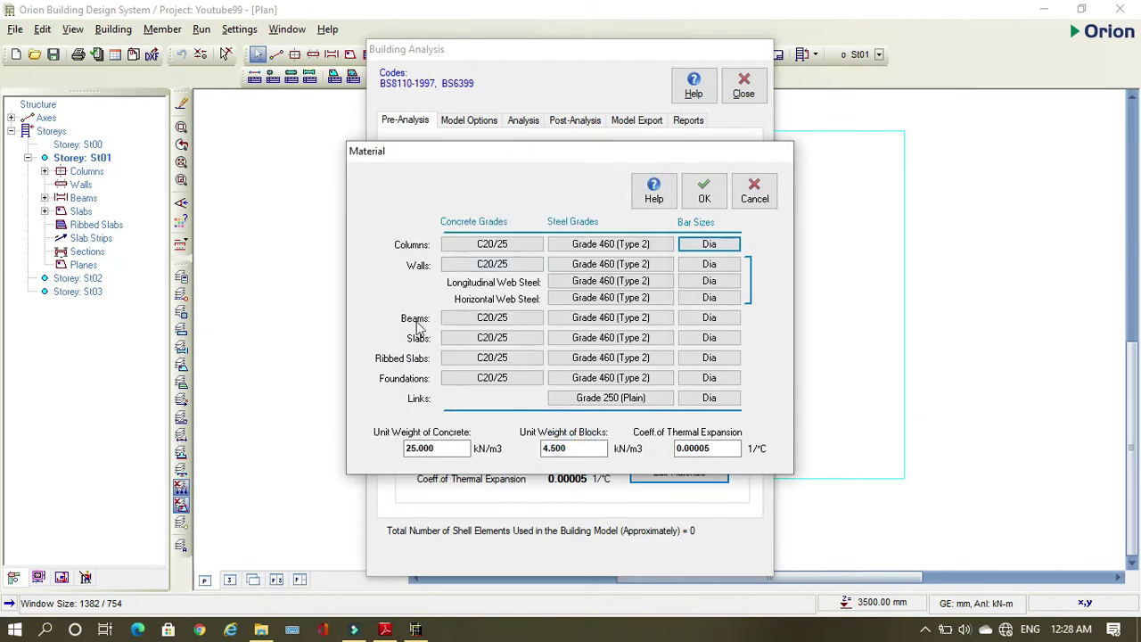
Restrict the beam bar sizes to T16 by excluding T10, T12, T20, T25 and T32
click(709, 317)
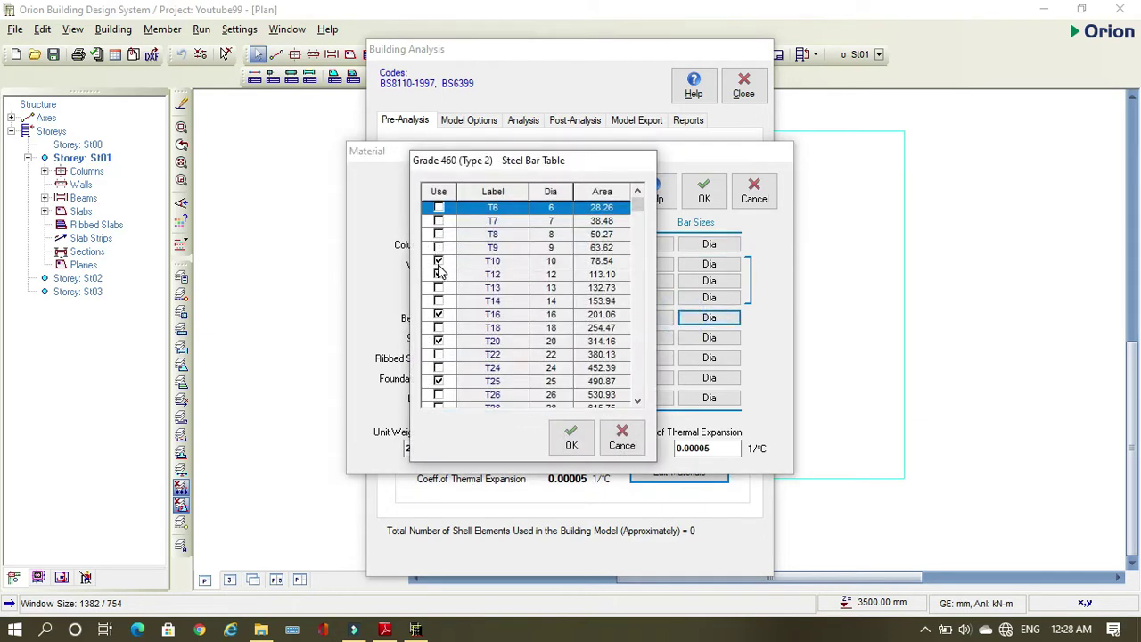
click(438, 260)
click(437, 273)
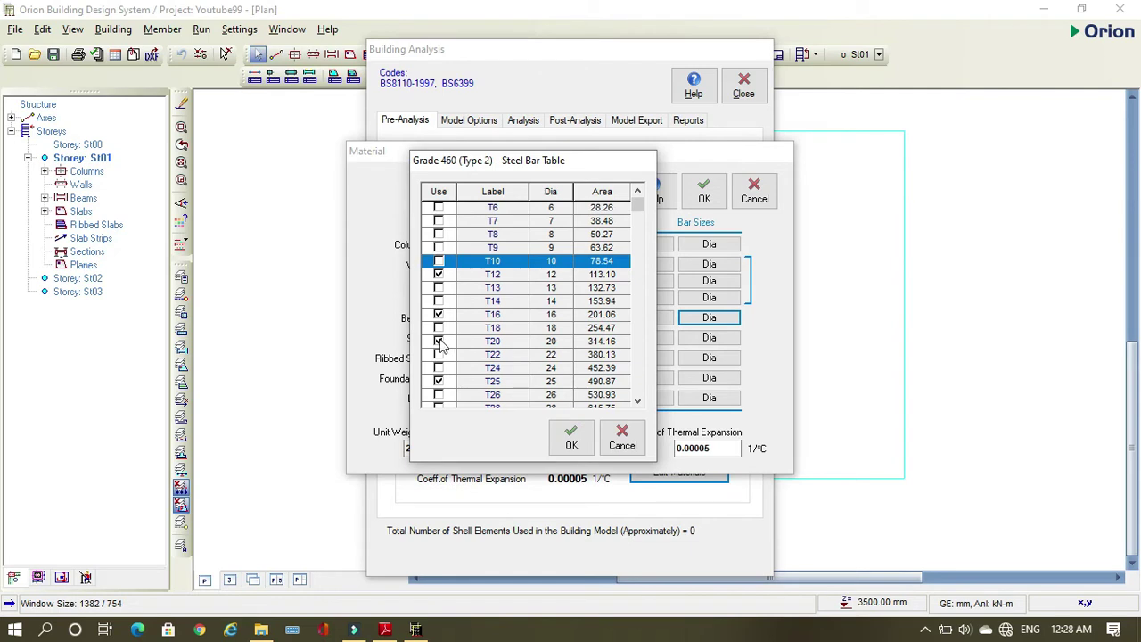
click(438, 341)
click(438, 380)
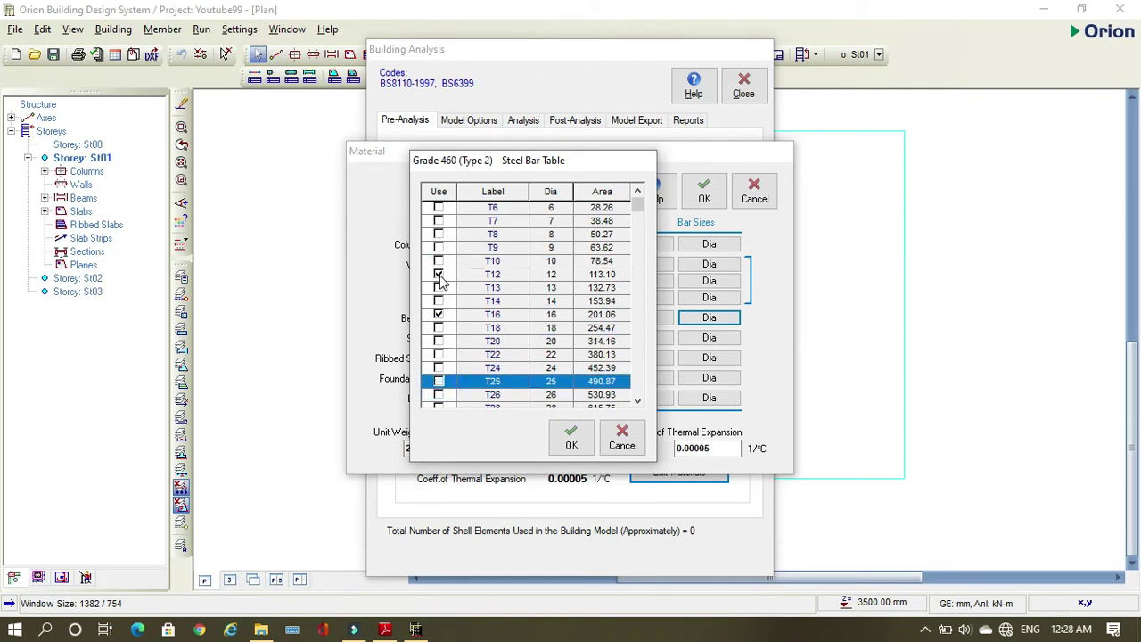
click(437, 273)
scroll(441, 294, down, 2)
click(438, 381)
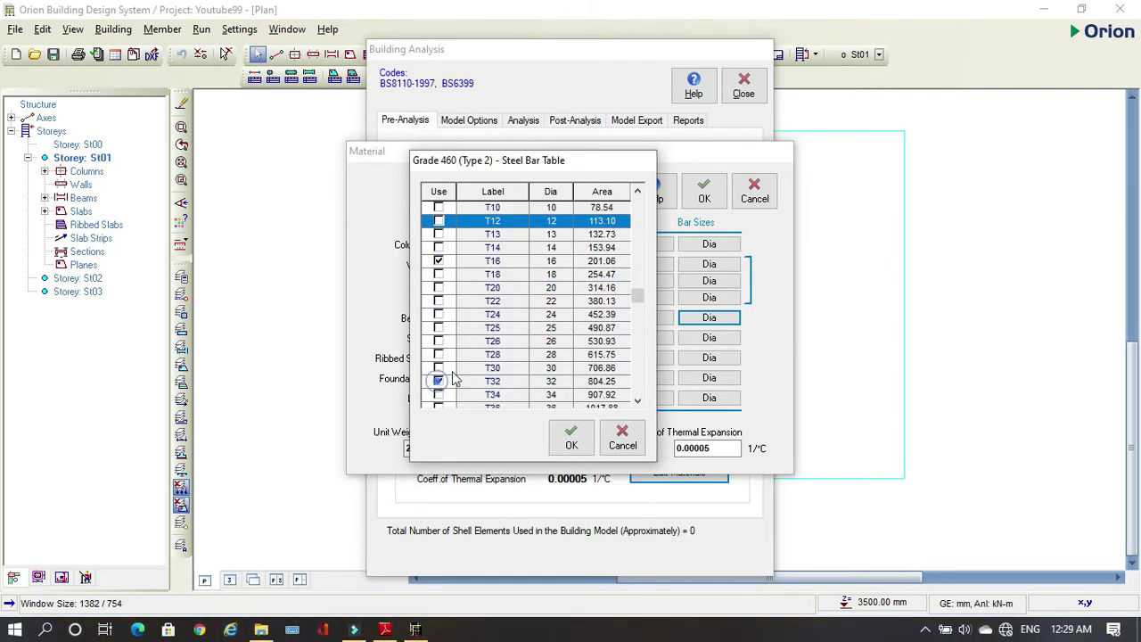
click(571, 437)
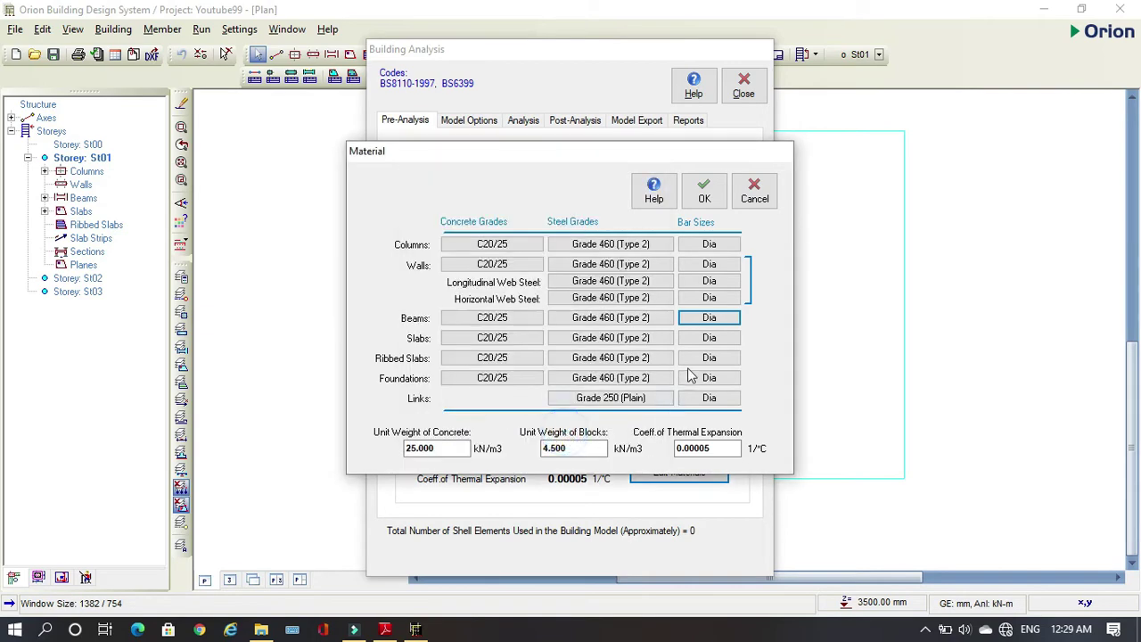
Restrict the slab bar sizes to T12 by enabling it and excluding T7, T9, T13, T16, T20, T25 and T32
click(704, 338)
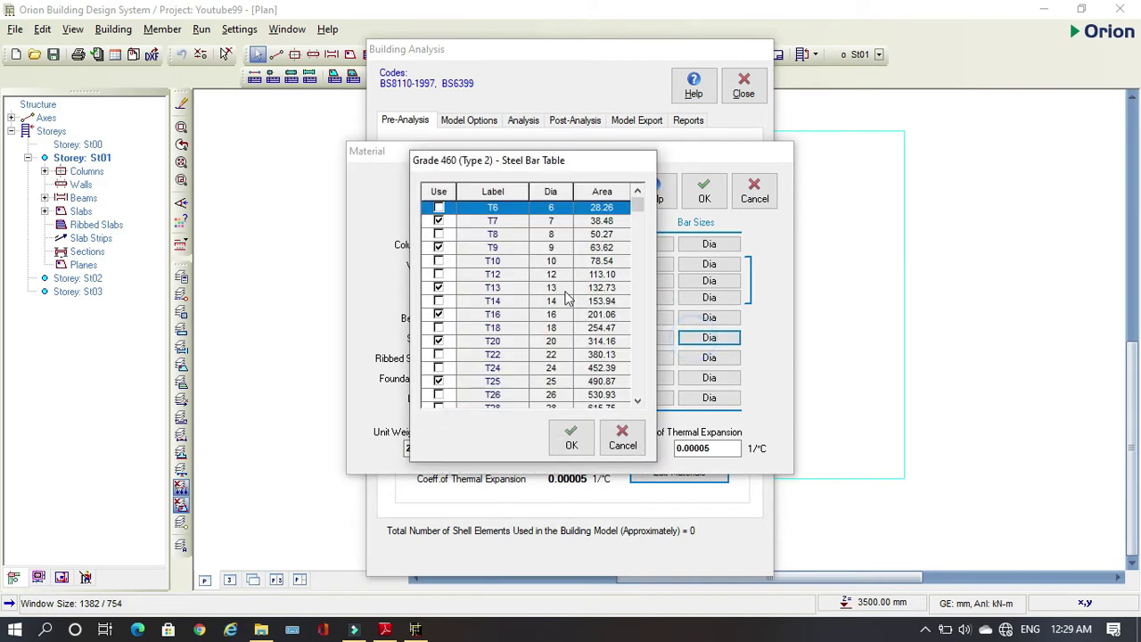
click(437, 222)
click(437, 248)
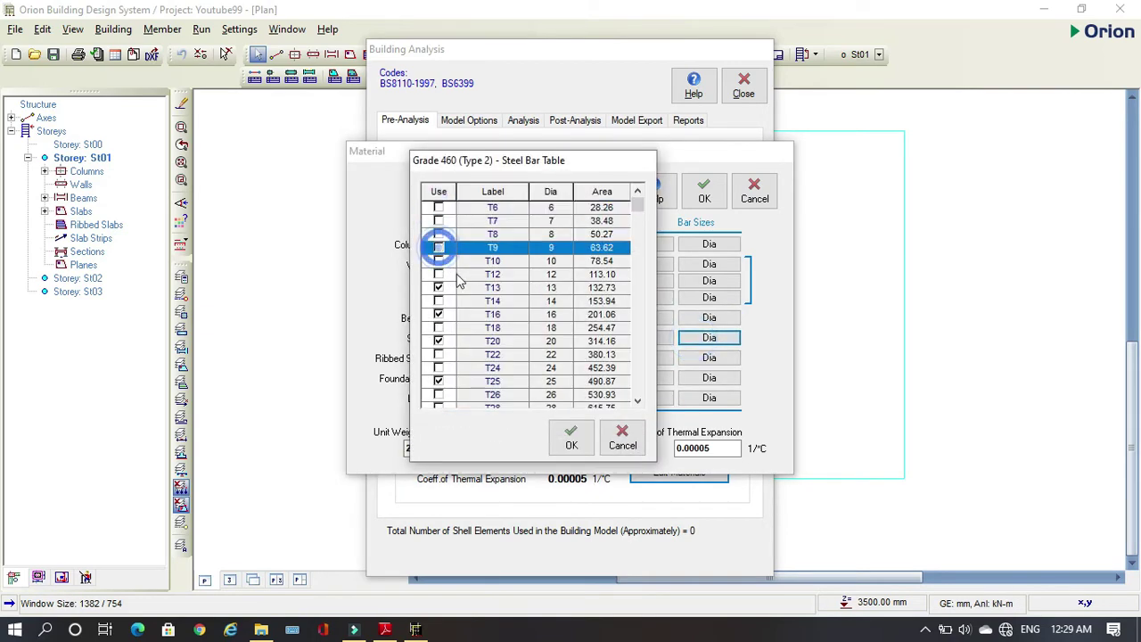
click(438, 287)
click(438, 274)
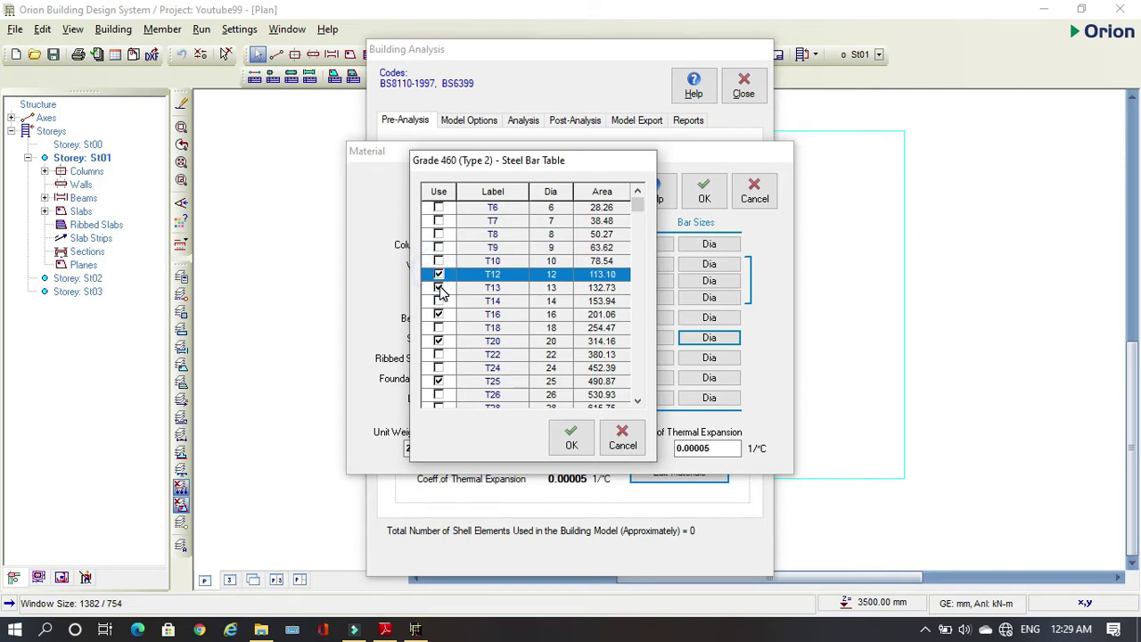
click(437, 287)
click(437, 313)
click(438, 341)
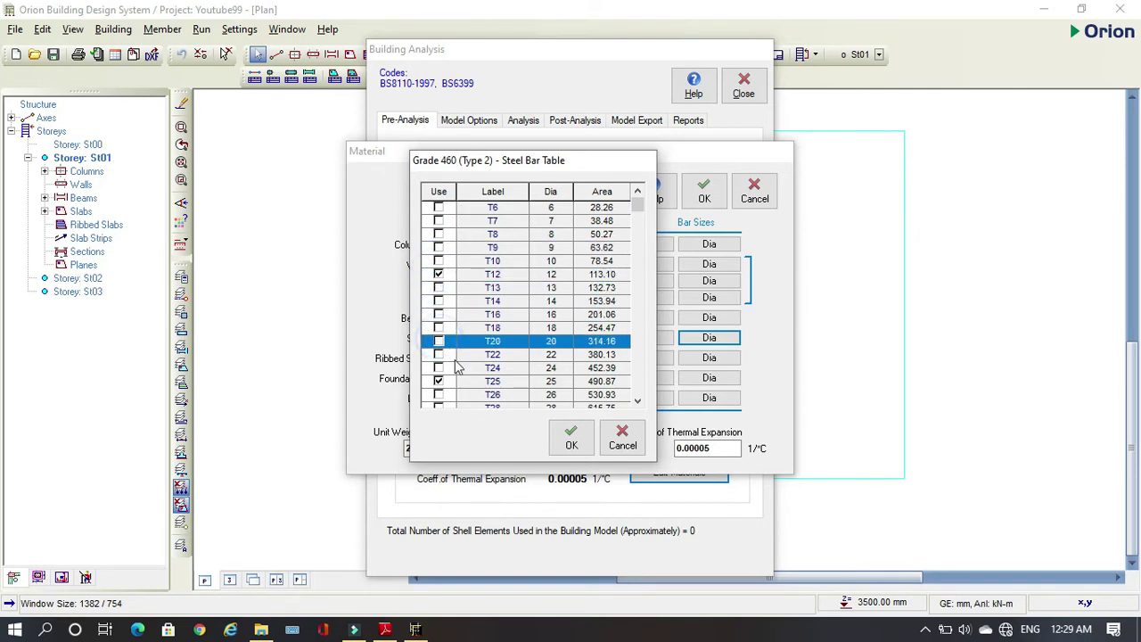
click(437, 381)
scroll(448, 355, down, 2)
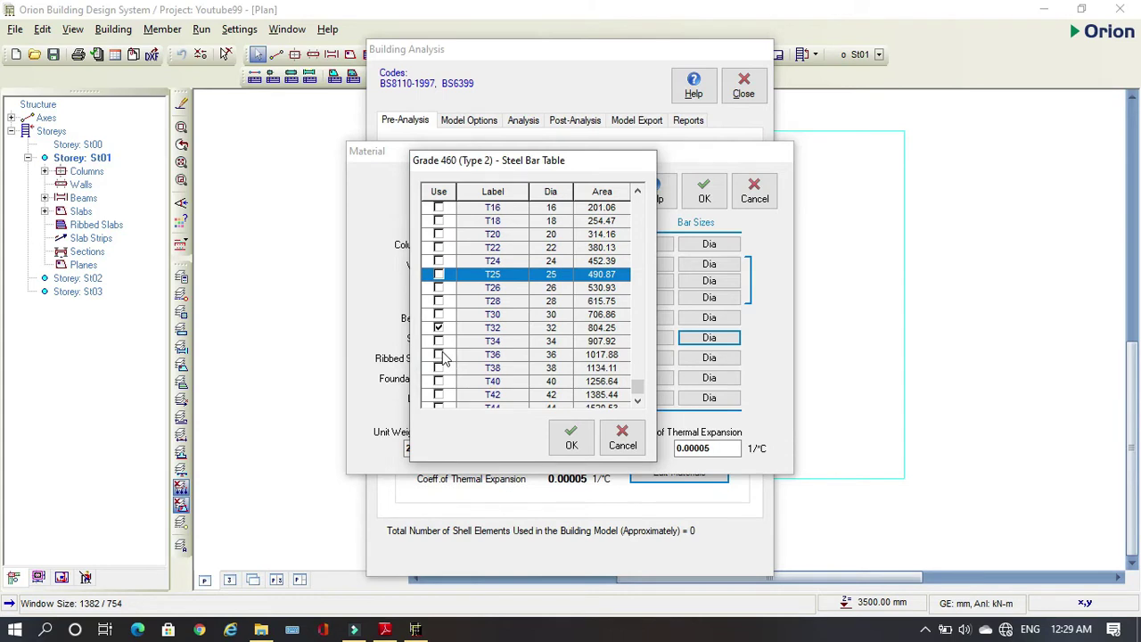
click(439, 328)
scroll(441, 331, down, 2)
scroll(443, 332, up, 4)
scroll(446, 330, up, 1)
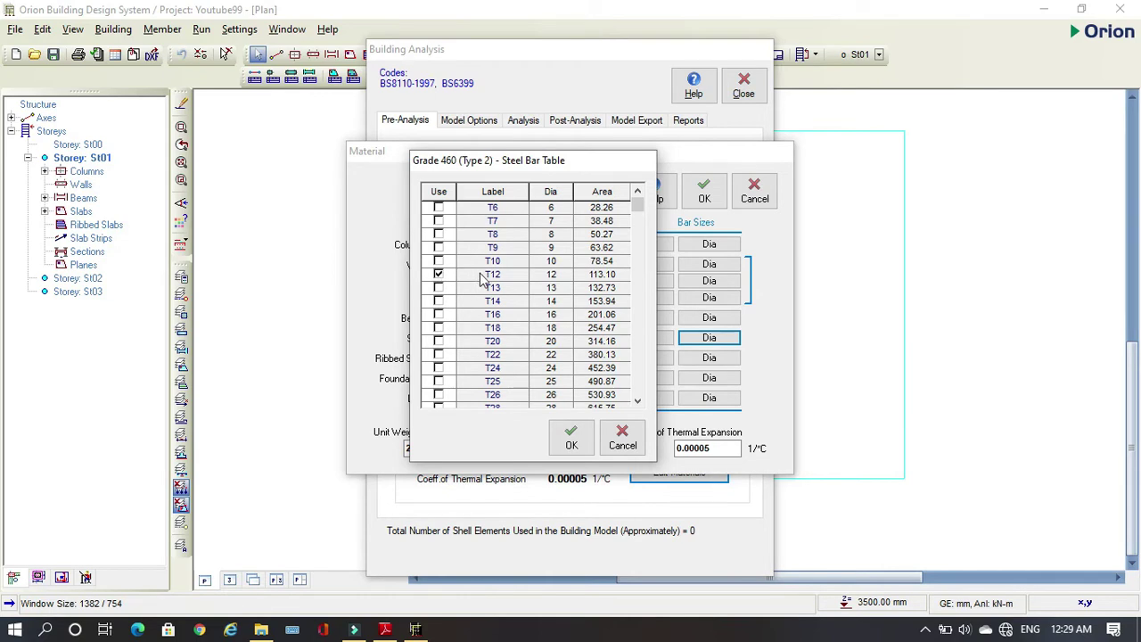
click(572, 436)
Restrict the foundation bar sizes to T16 by excluding T13, T20, T25 and T32
click(683, 380)
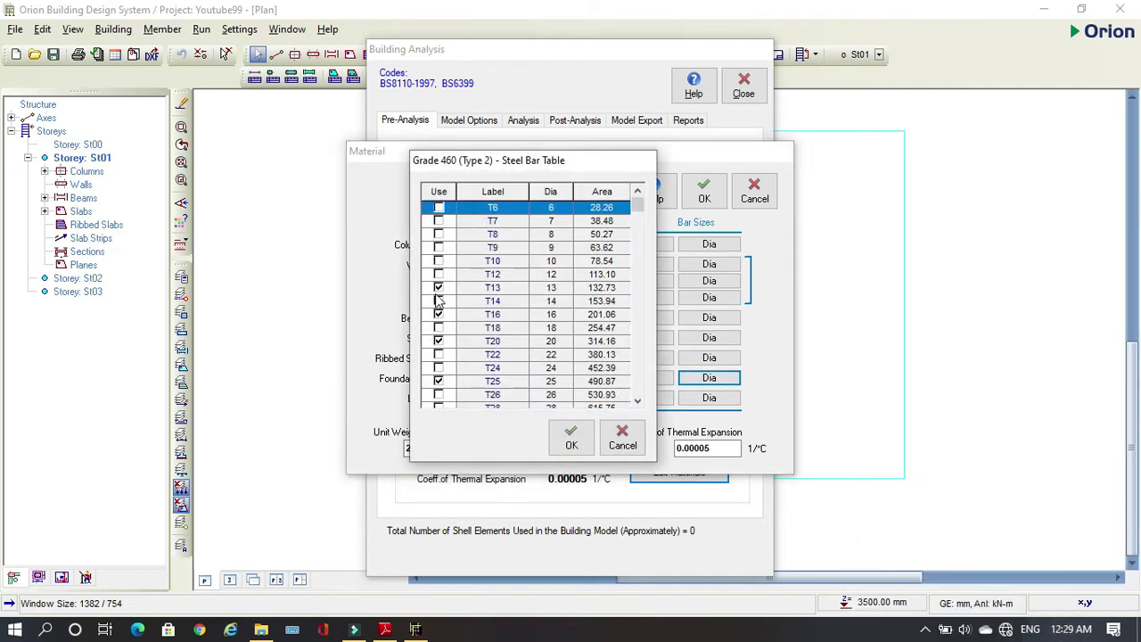
click(439, 287)
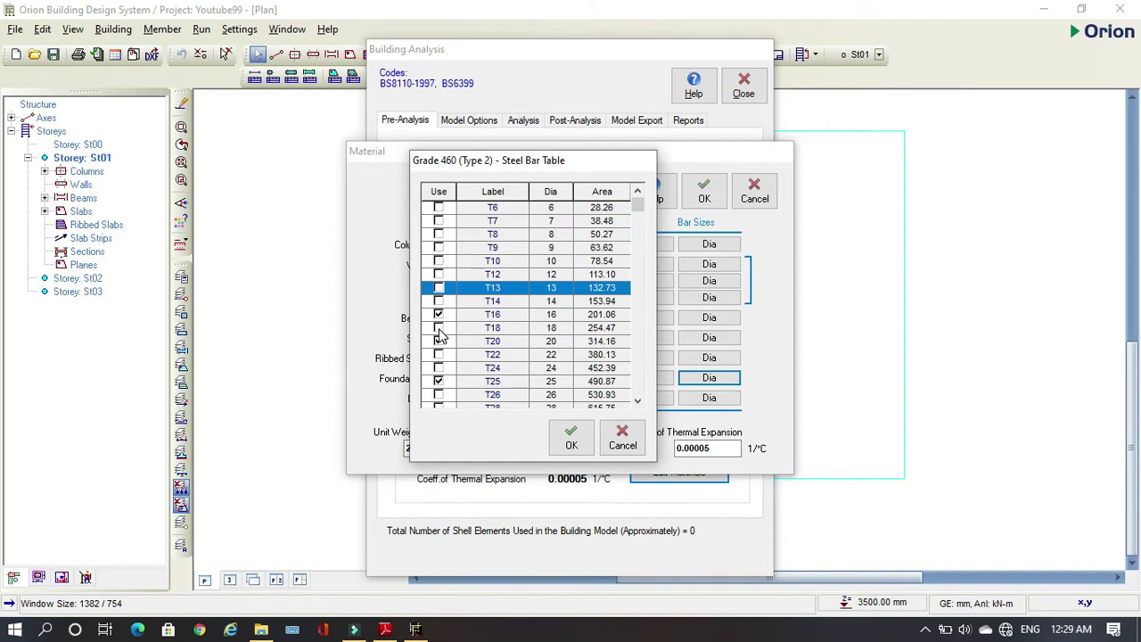
click(441, 343)
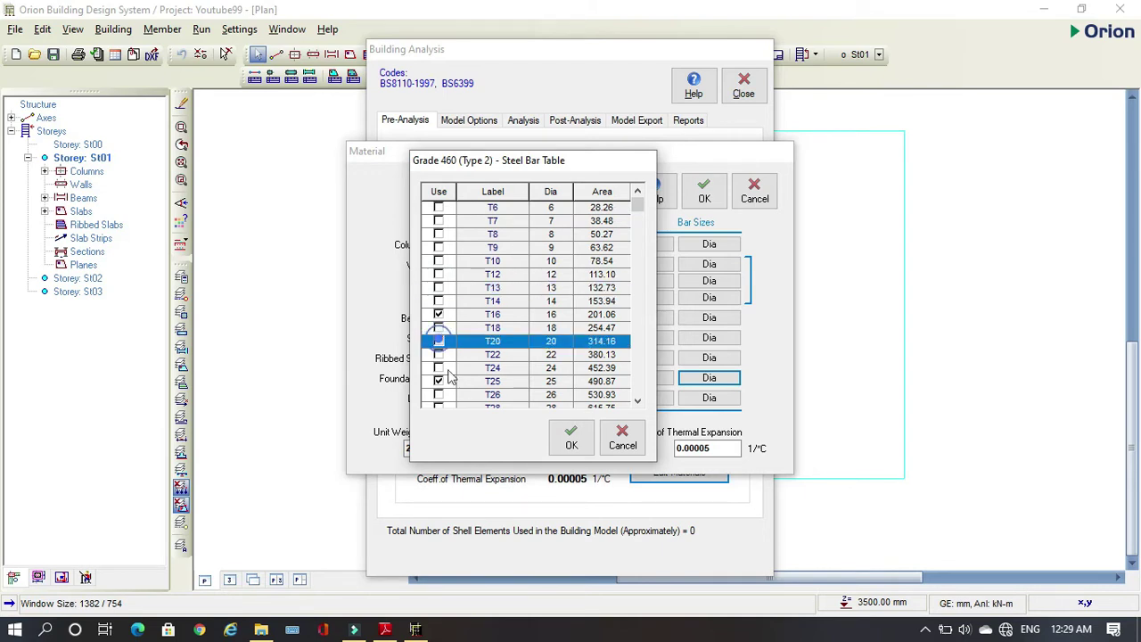
click(440, 382)
scroll(450, 370, down, 2)
click(440, 381)
scroll(446, 370, down, 4)
scroll(485, 276, up, 3)
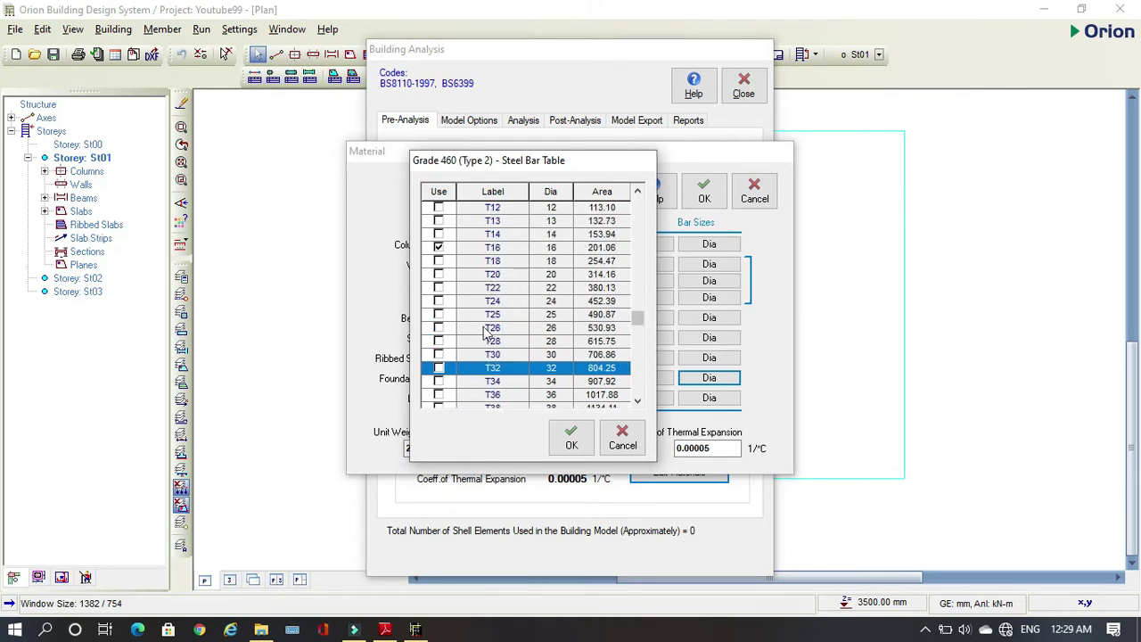
click(577, 437)
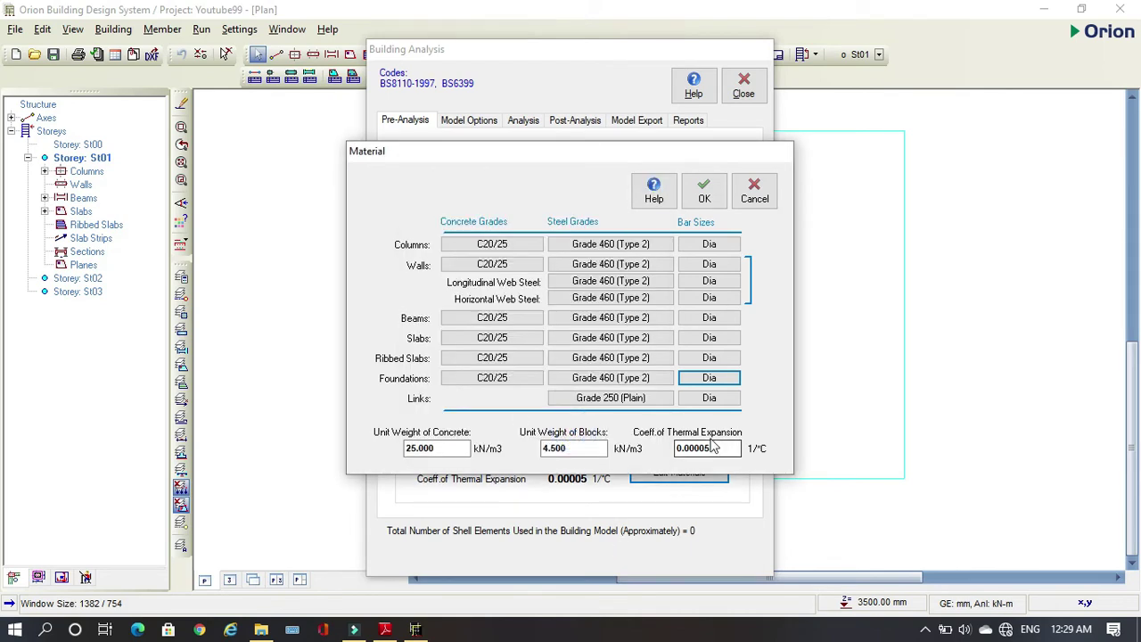
Restrict the link bar sizes to R8 by excluding R6, R7, R10, R12, R16, R20, R25 and R50
click(710, 399)
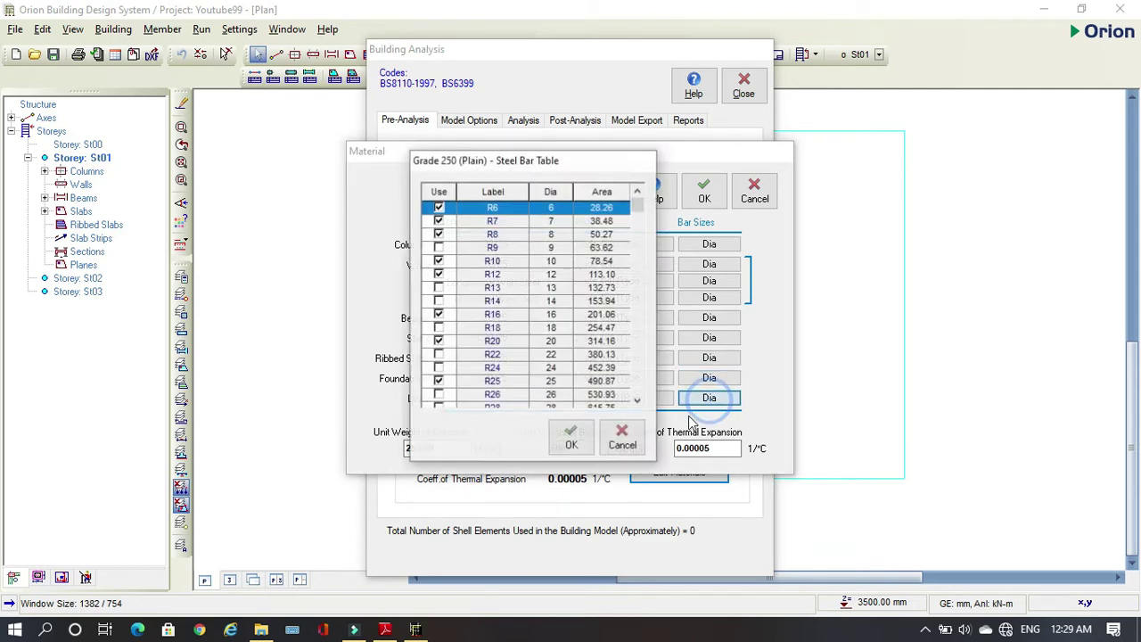
click(439, 221)
click(439, 206)
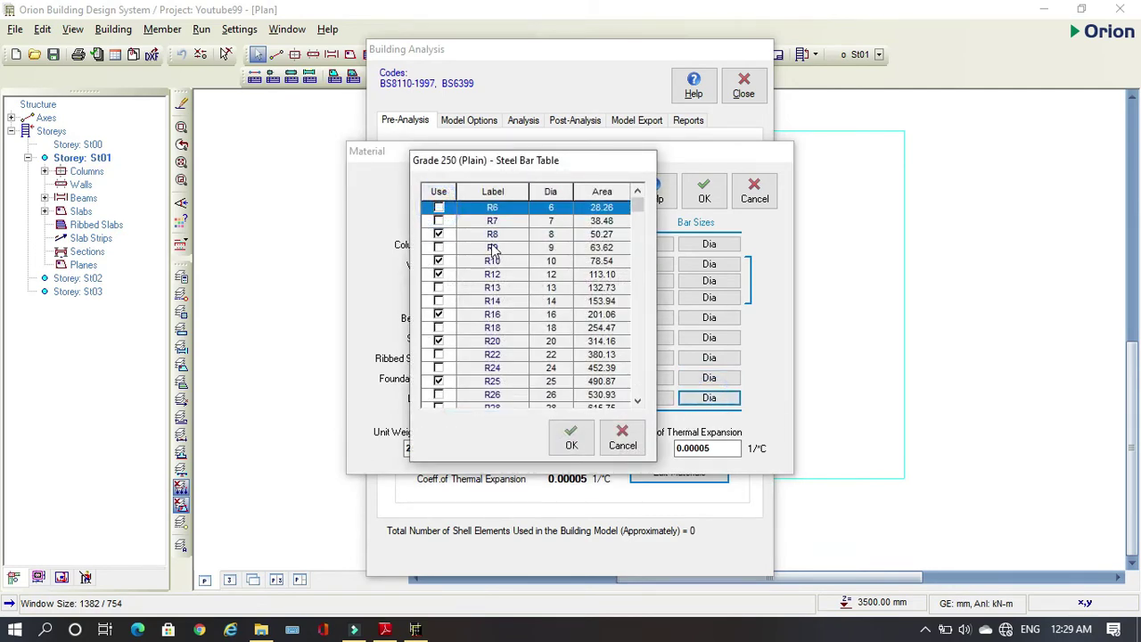
click(439, 260)
click(439, 274)
click(438, 314)
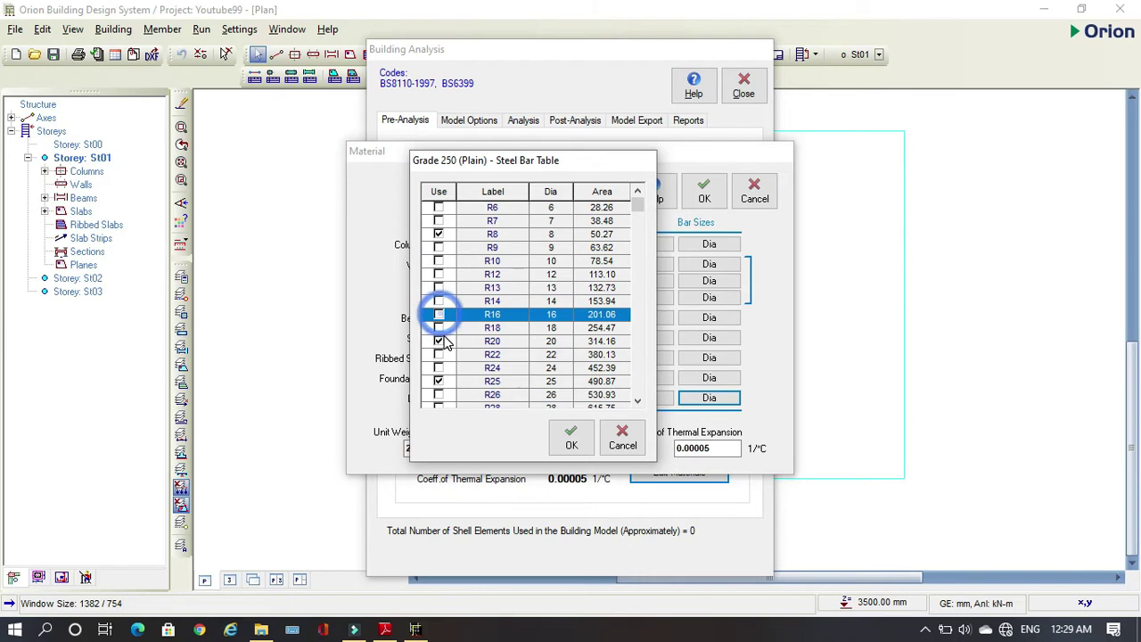
click(439, 340)
click(439, 380)
scroll(455, 356, down, 4)
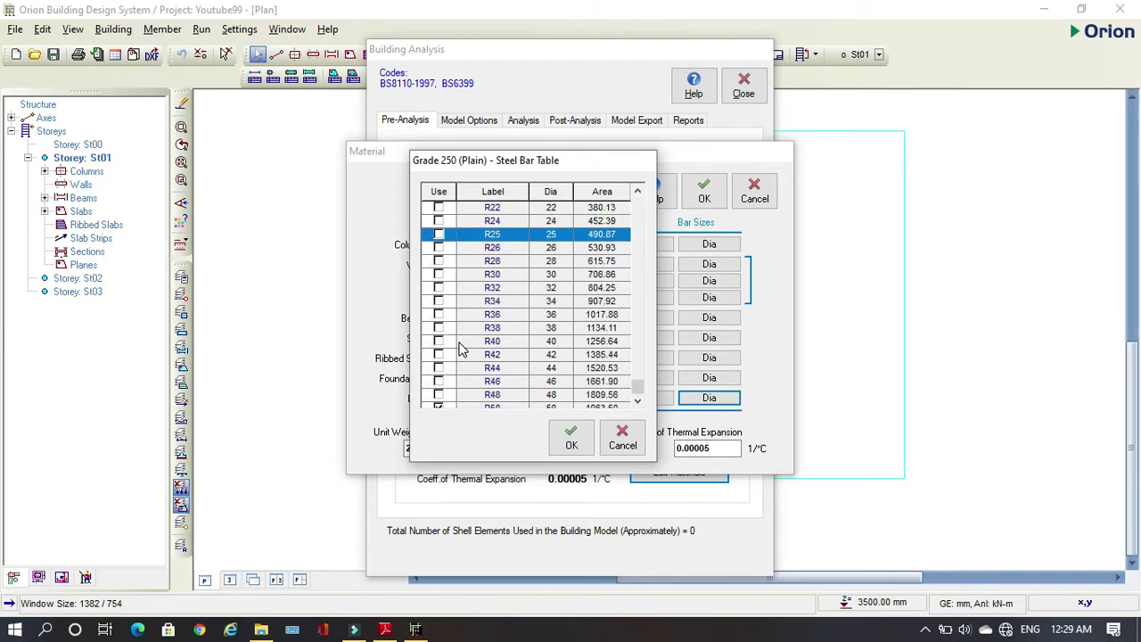
scroll(459, 366, down, 1)
click(439, 395)
click(571, 438)
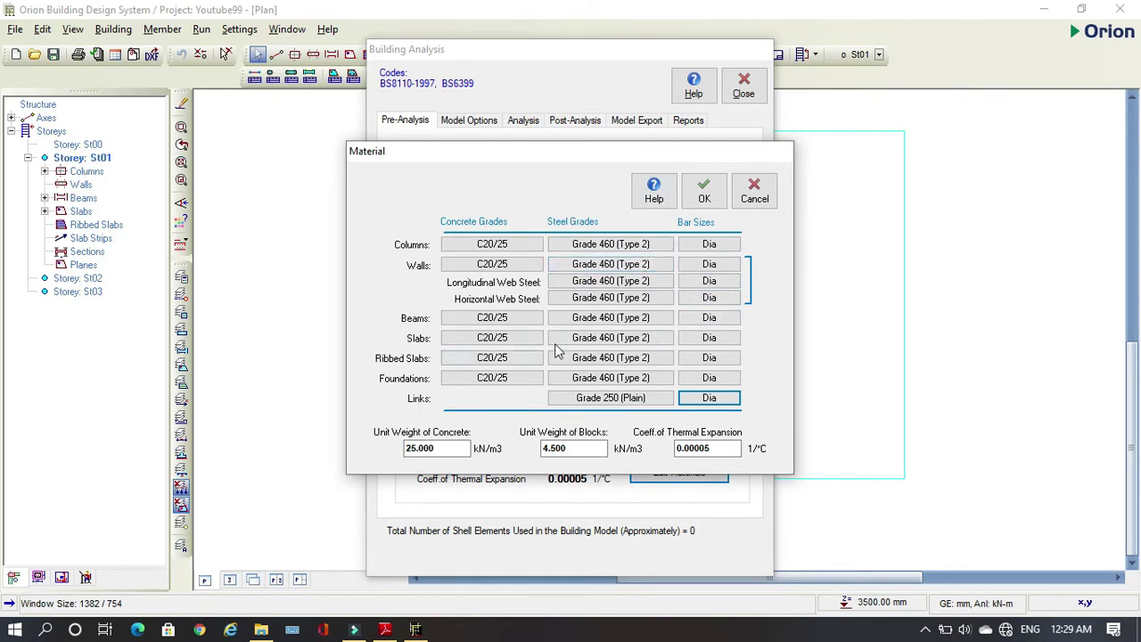
Apply the material settings with the existing unit weights and close the building analysis window
click(413, 447)
click(553, 448)
key(Tab)
click(702, 193)
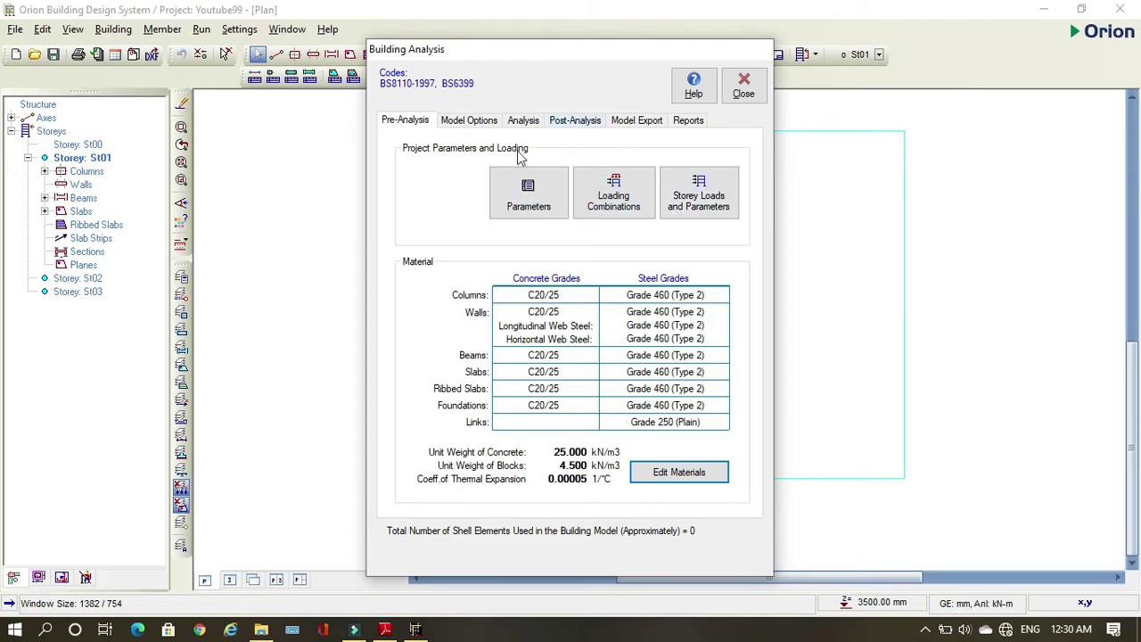
drag(537, 56, 687, 74)
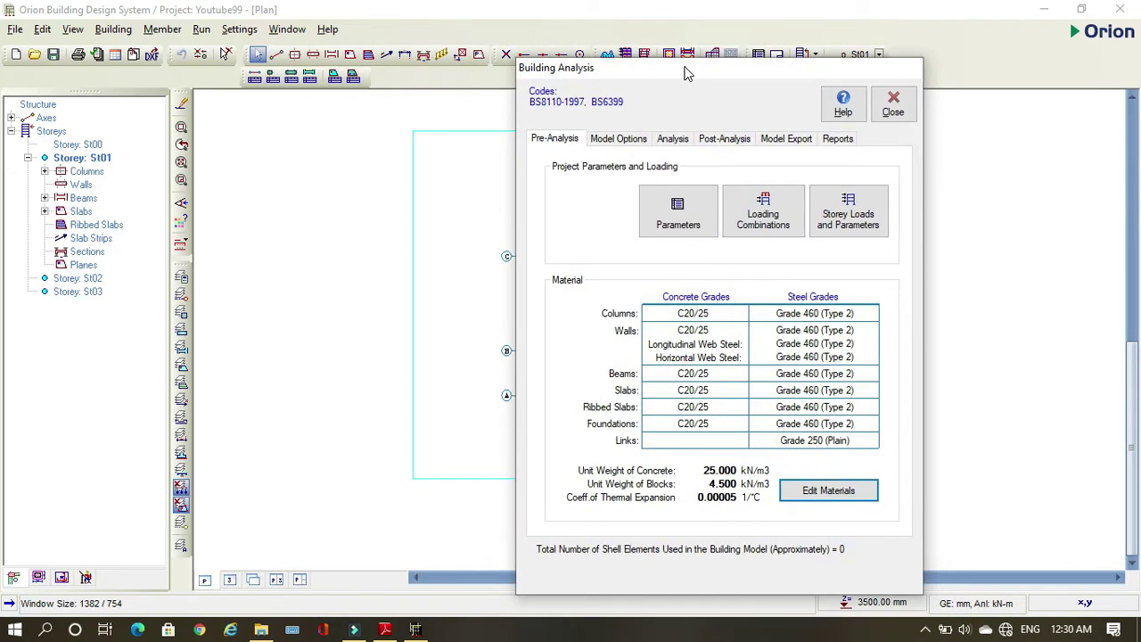
click(893, 104)
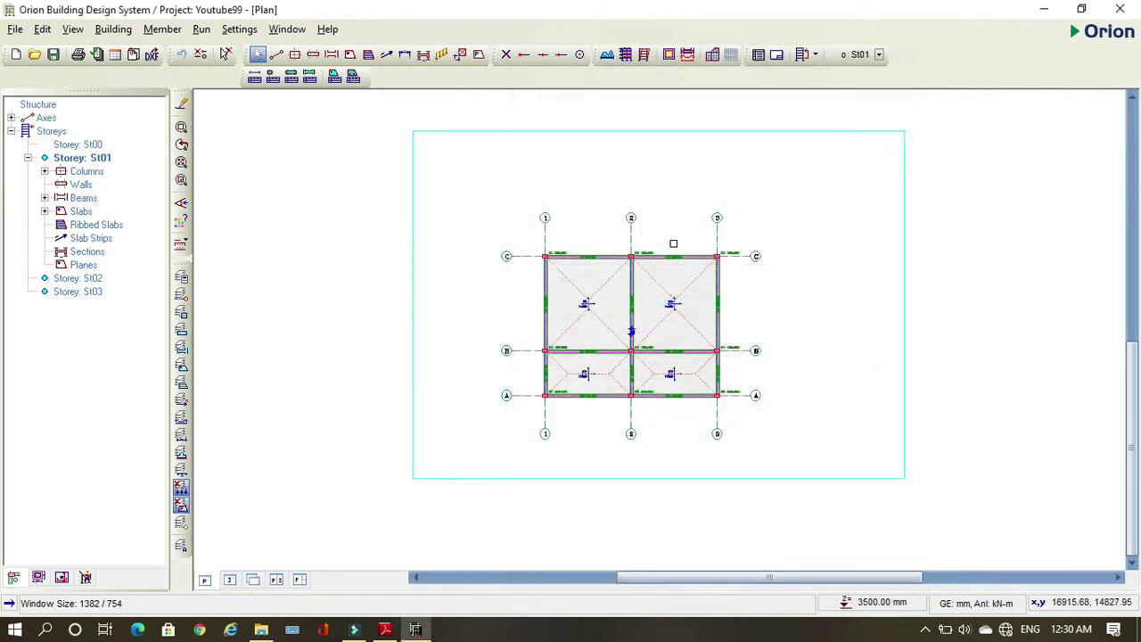
Draw analytical slab strips X1 across the slabs between axes B and C and X2 across those between axes A and B
scroll(665, 337, up, 2)
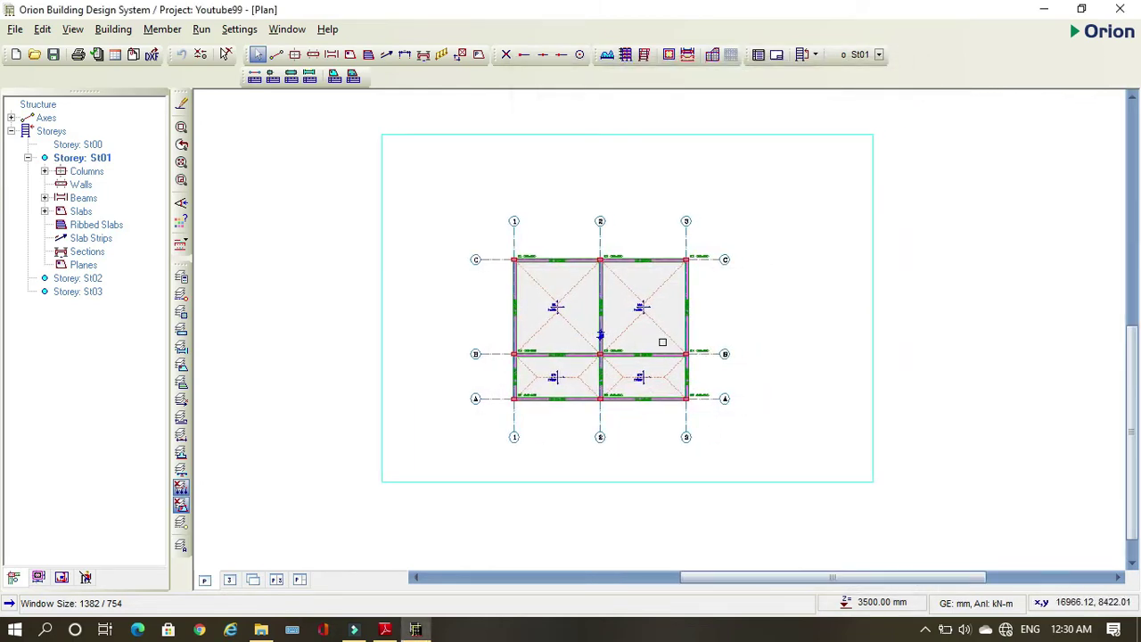
click(388, 56)
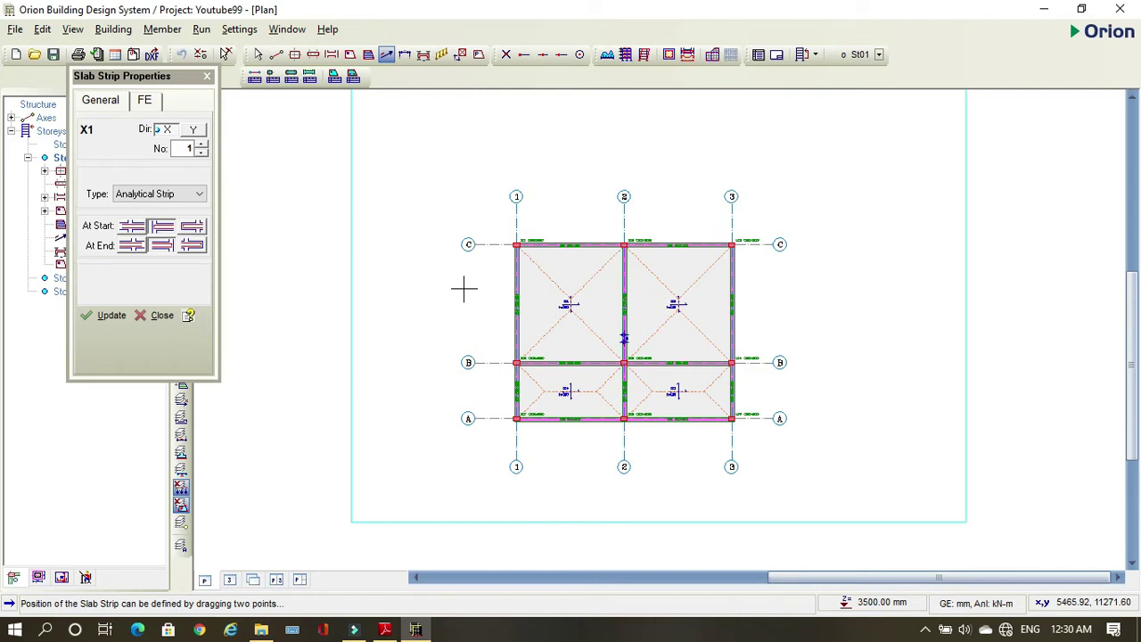
drag(463, 288, 779, 419)
drag(752, 456, 788, 287)
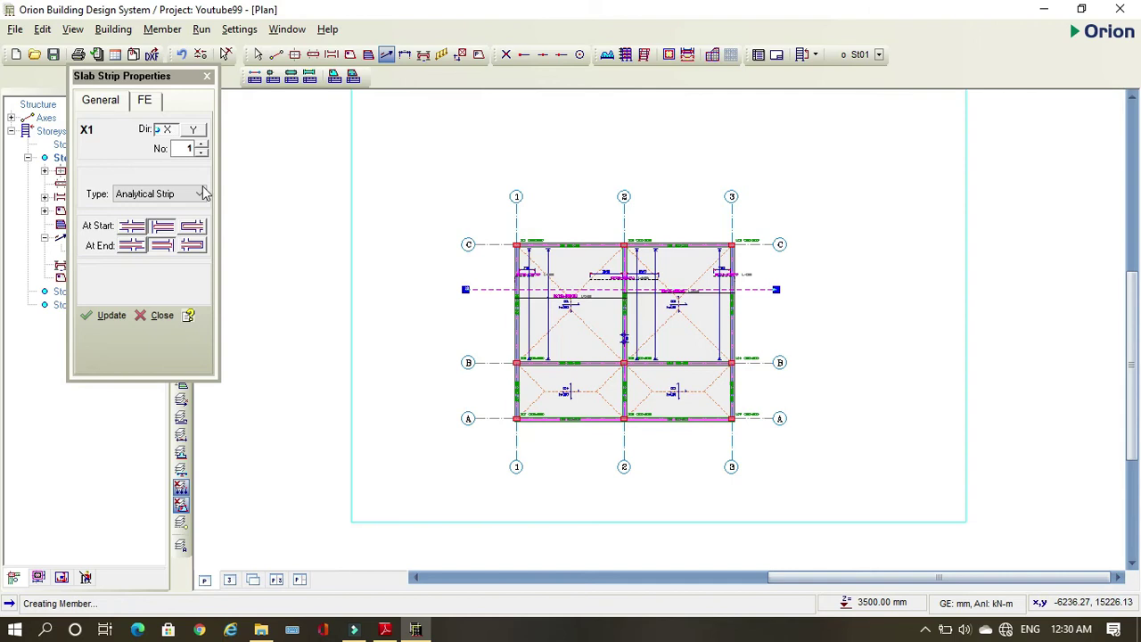
click(202, 144)
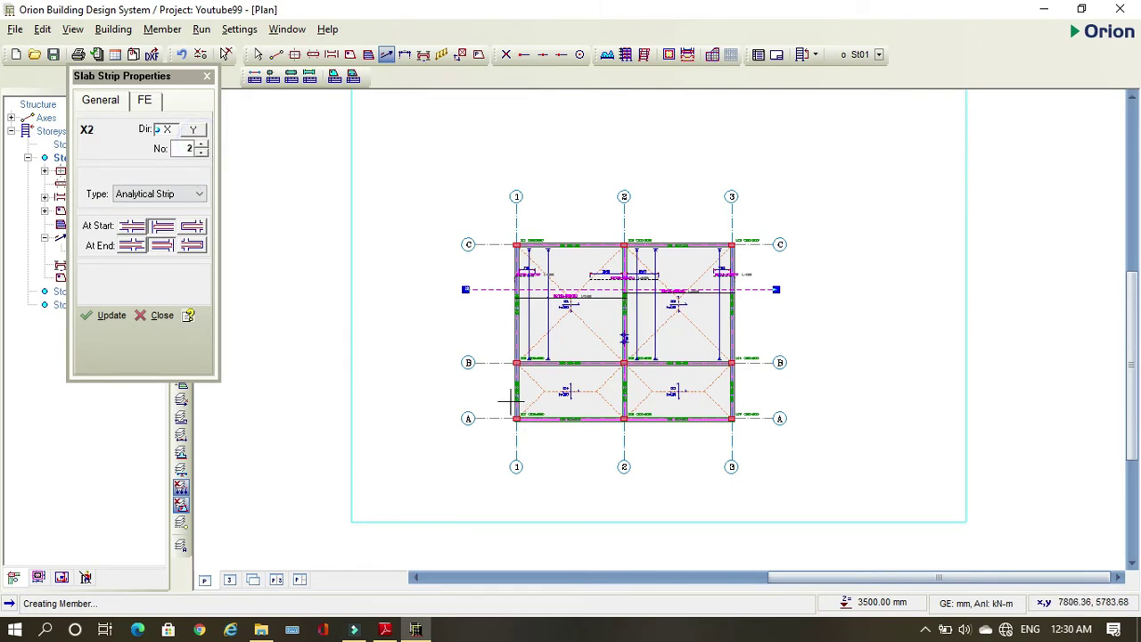
mouse_move(479, 390)
mouse_down()
mouse_move(704, 387)
mouse_move(822, 367)
mouse_up()
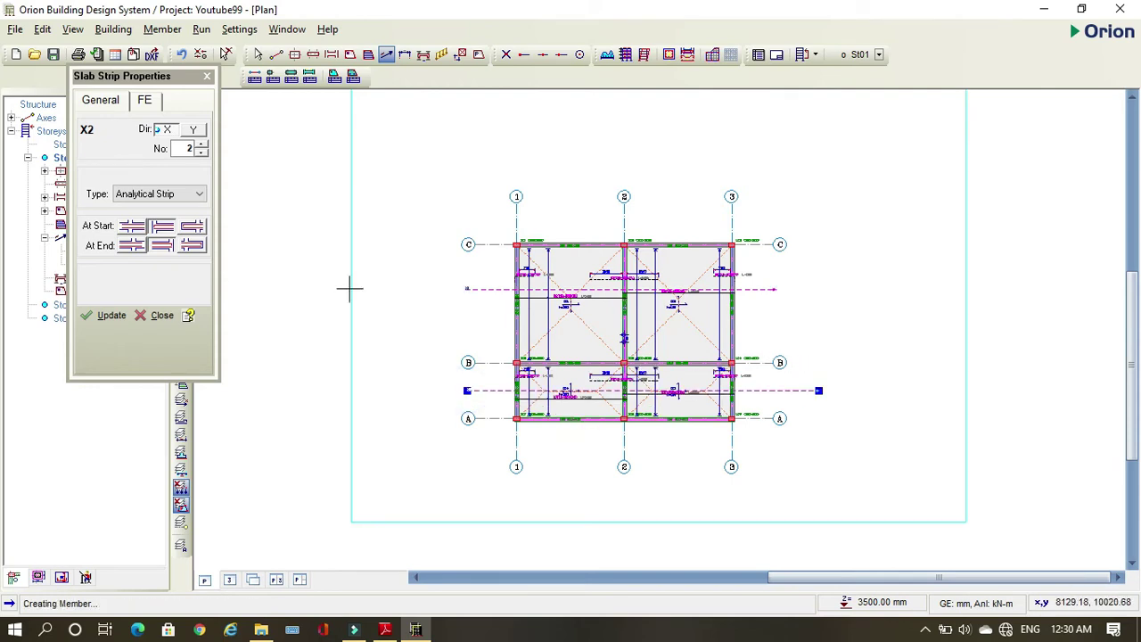
Draw Y-direction analytical slab strips Y1 between axes 1 and 2 and Y2 between axes 2 and 3
click(190, 131)
click(203, 151)
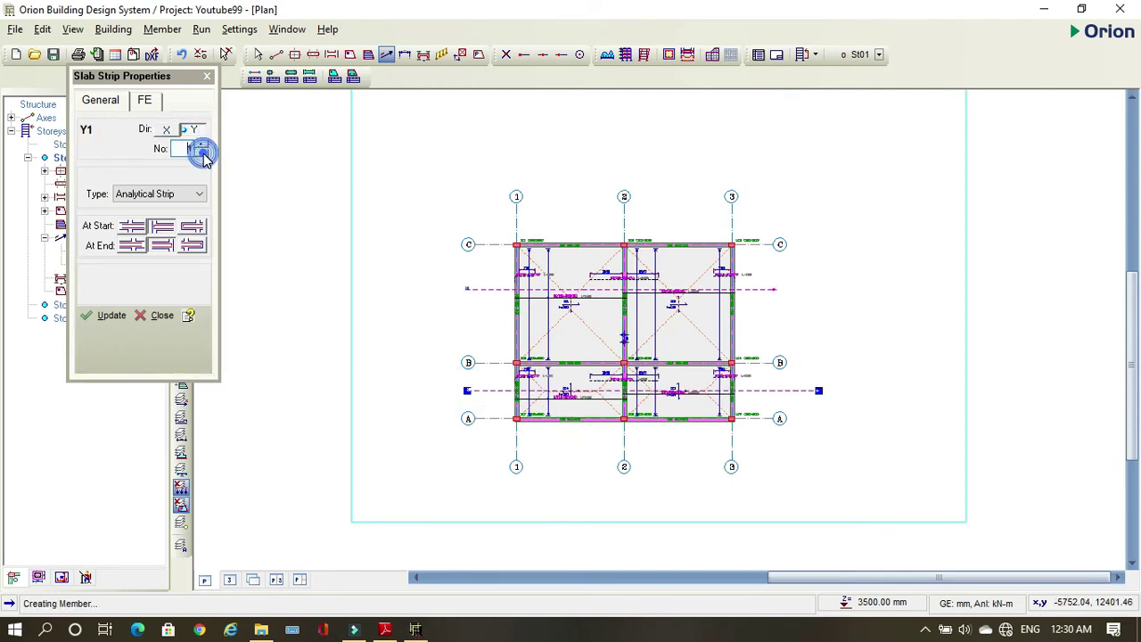
drag(567, 458, 535, 140)
click(201, 145)
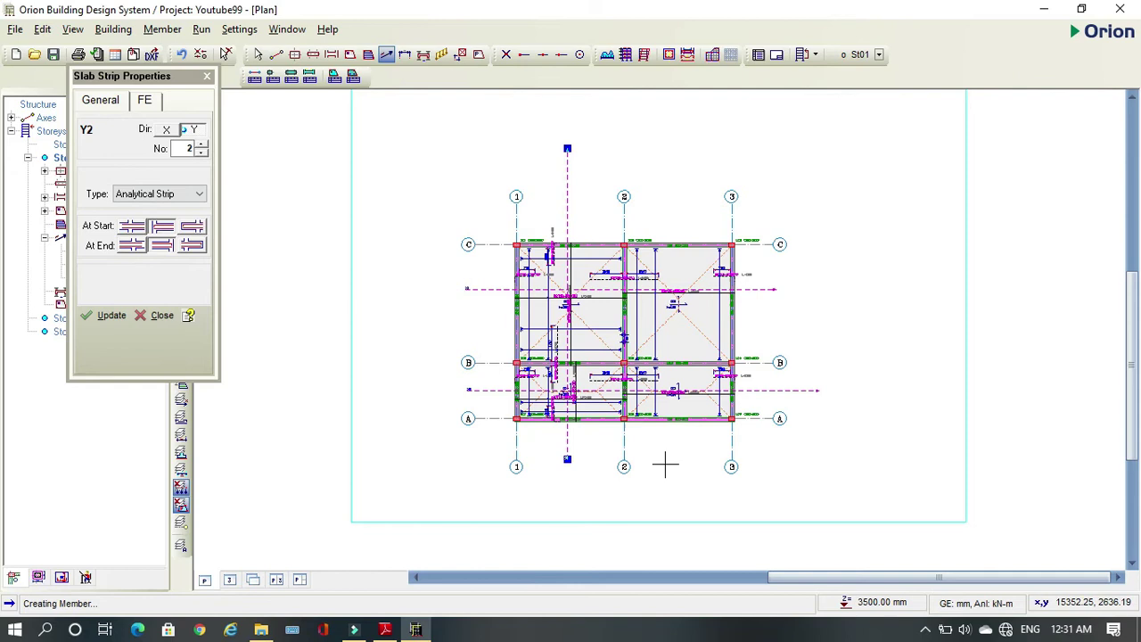
drag(677, 468, 655, 200)
key(Escape)
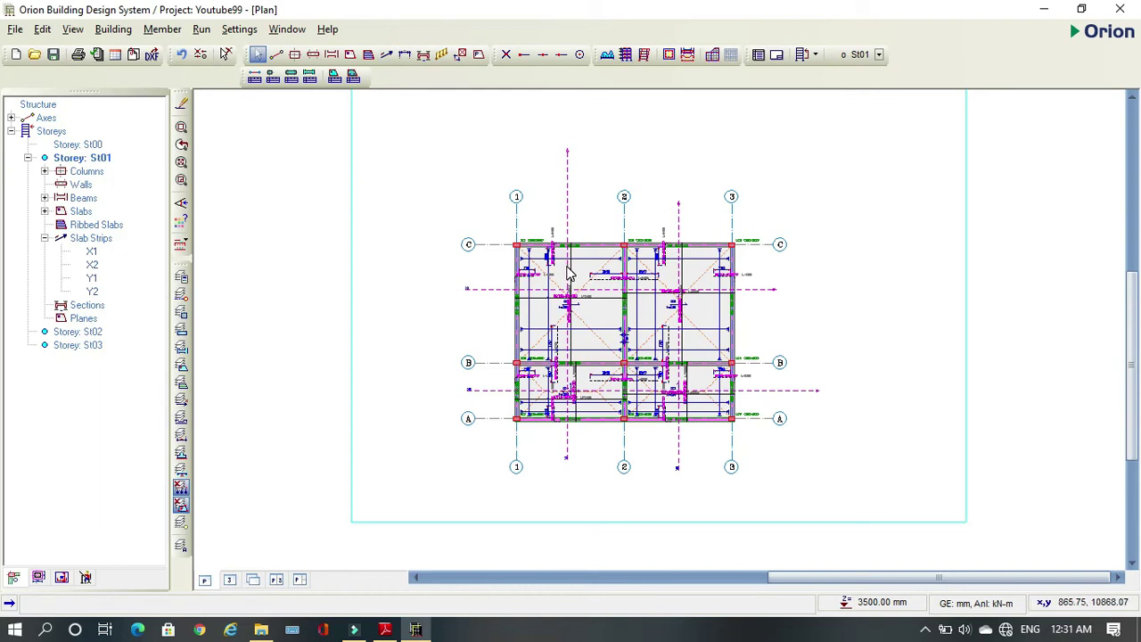
Examine the slab reinforcement labels, bar lengths and dimensions generated along the strips on the St01 plan
key(z)
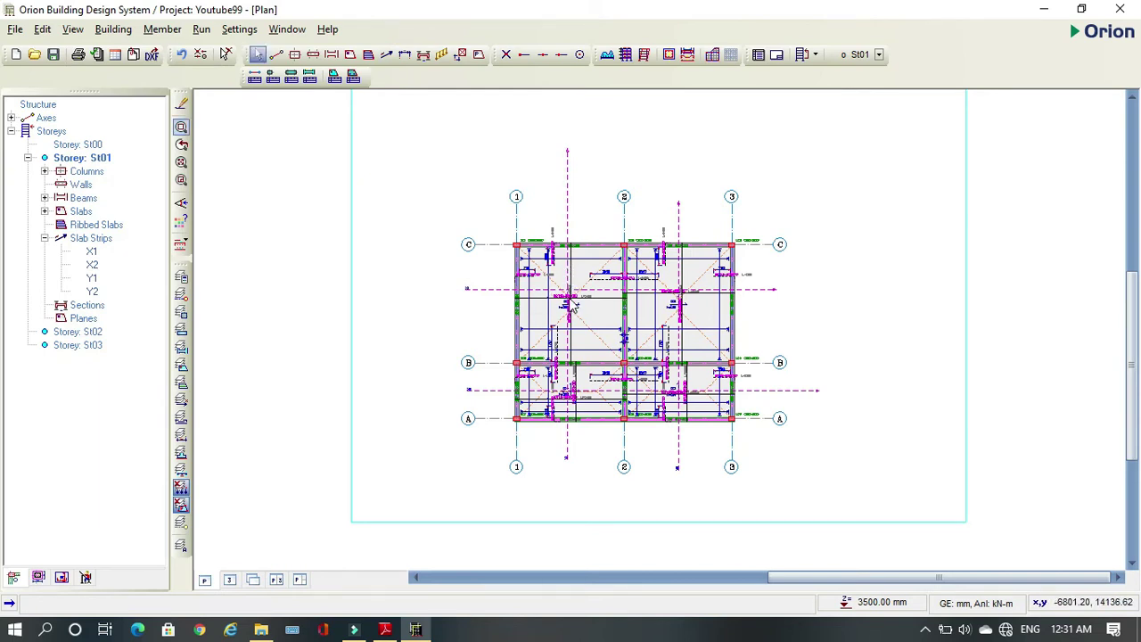
scroll(572, 307, up, 1)
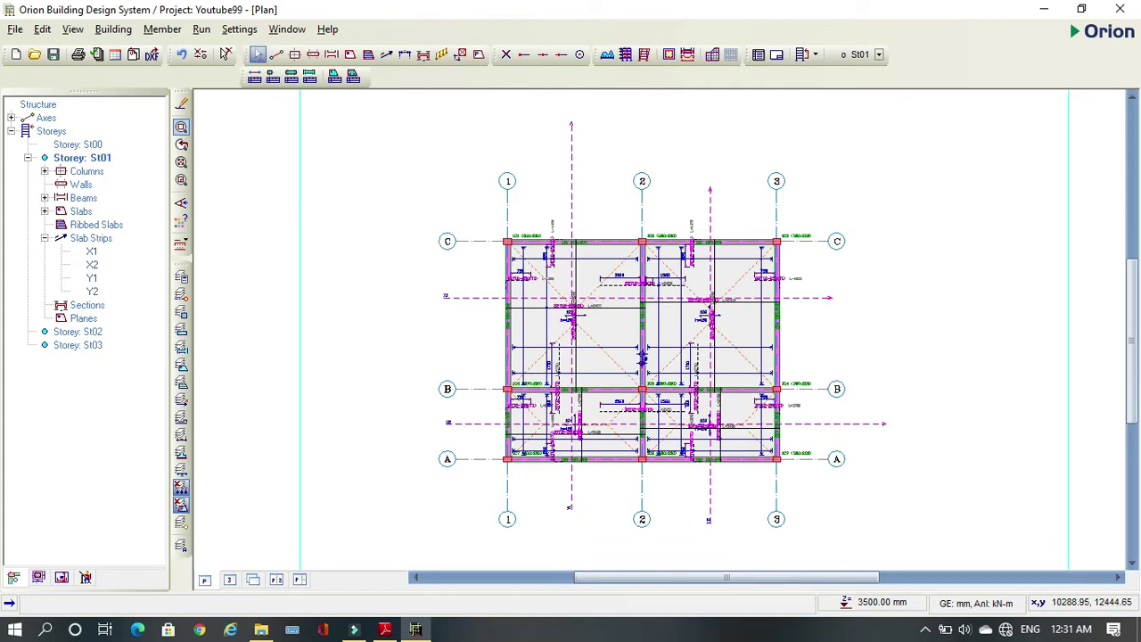
scroll(614, 319, up, 6)
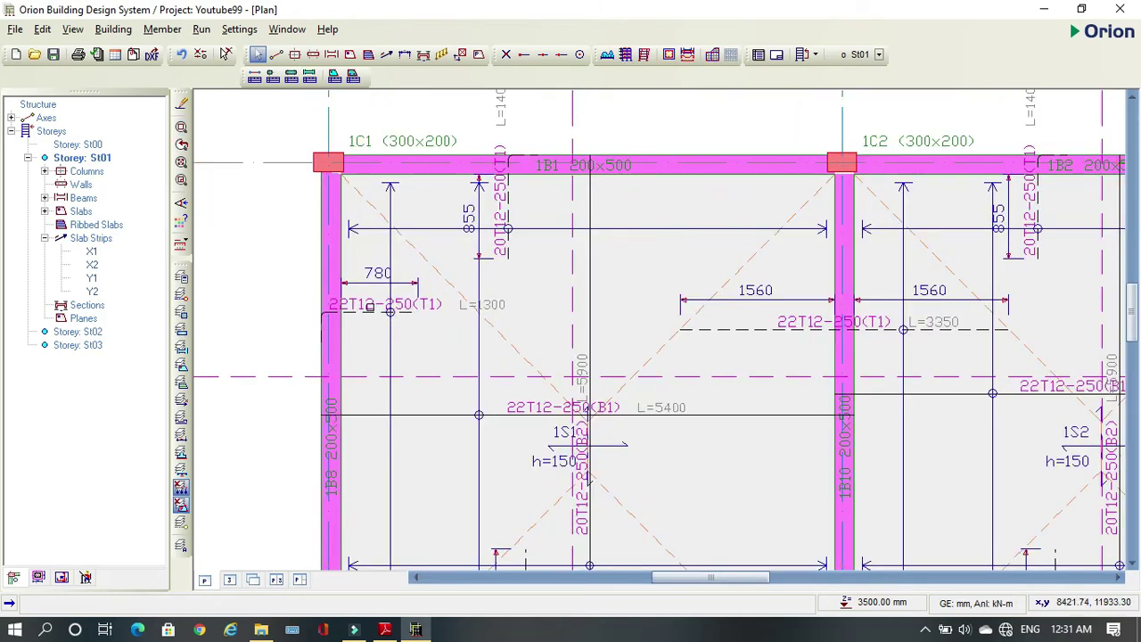
scroll(389, 310, down, 3)
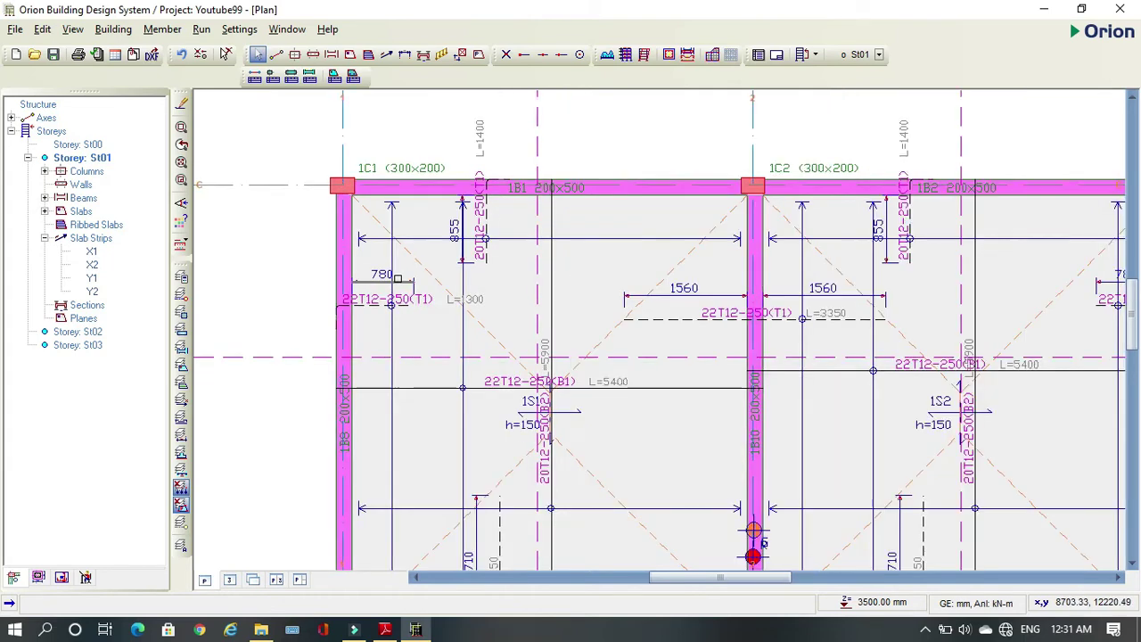
scroll(597, 412, down, 1)
middle_drag(597, 412, 568, 314)
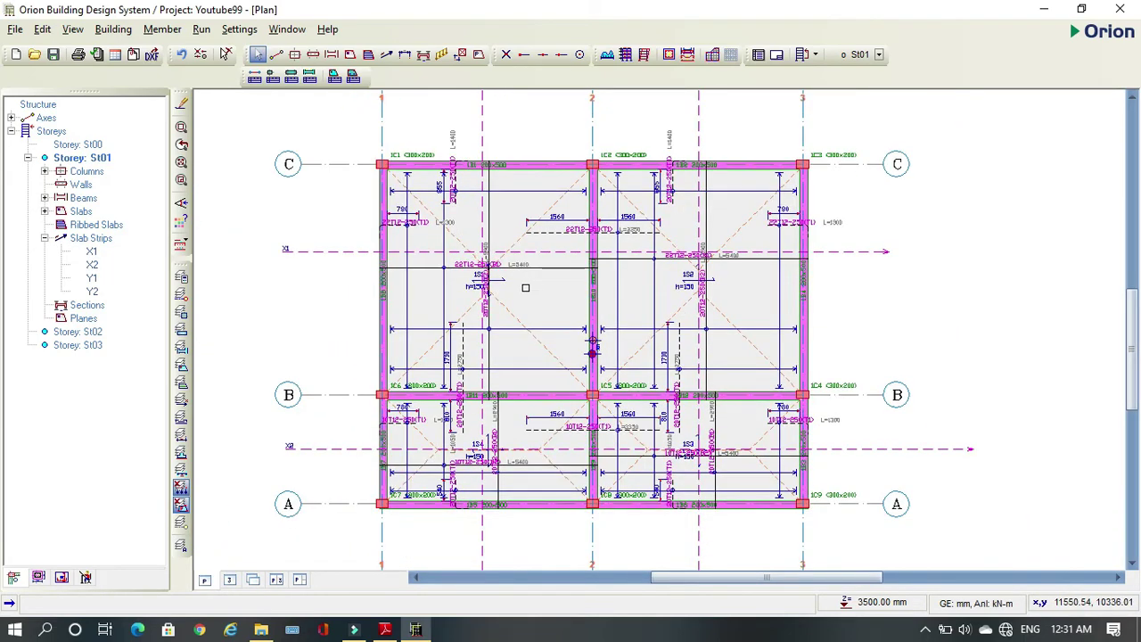
scroll(519, 284, down, 1)
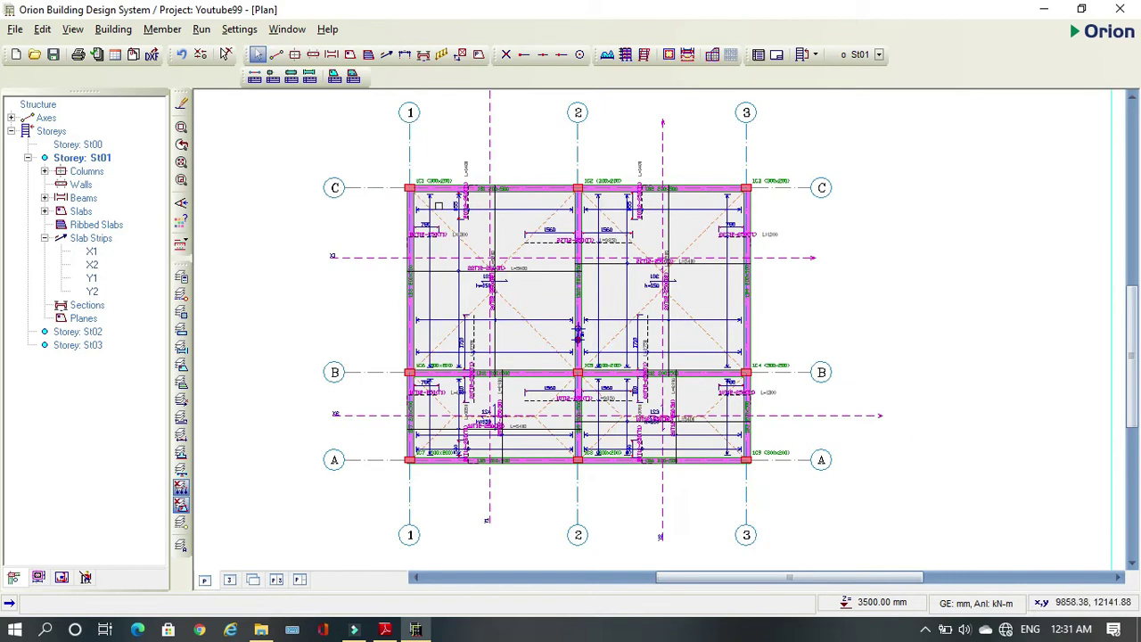
Export the St01 plan as Youtube99-Plan_01.dxf with grouped objects and open it maximized in AutoCAD
click(153, 55)
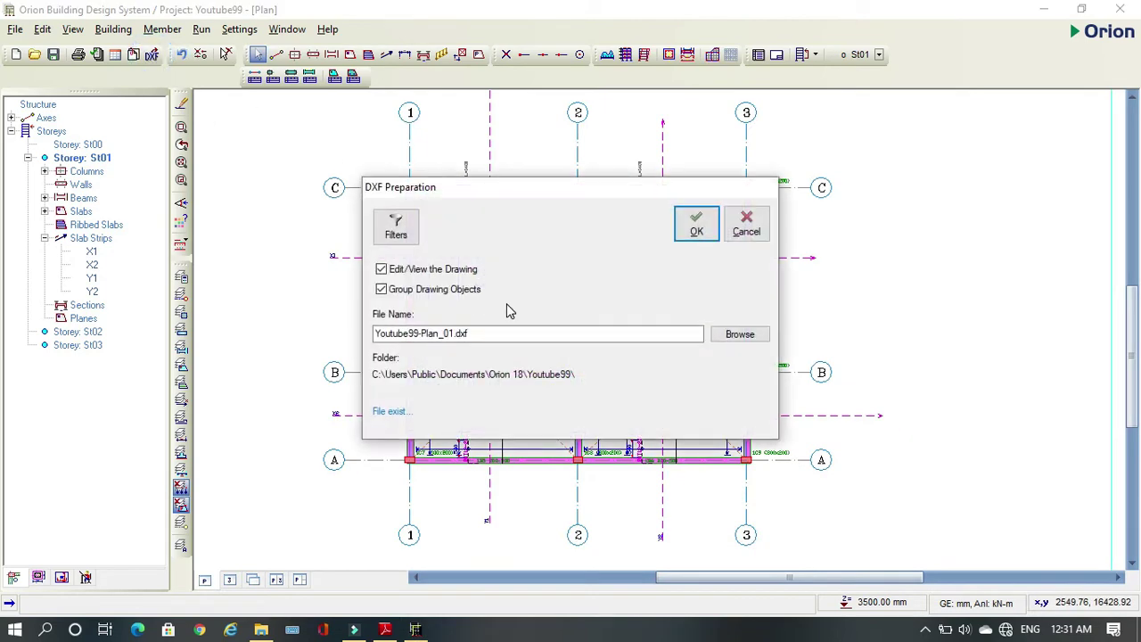
click(696, 229)
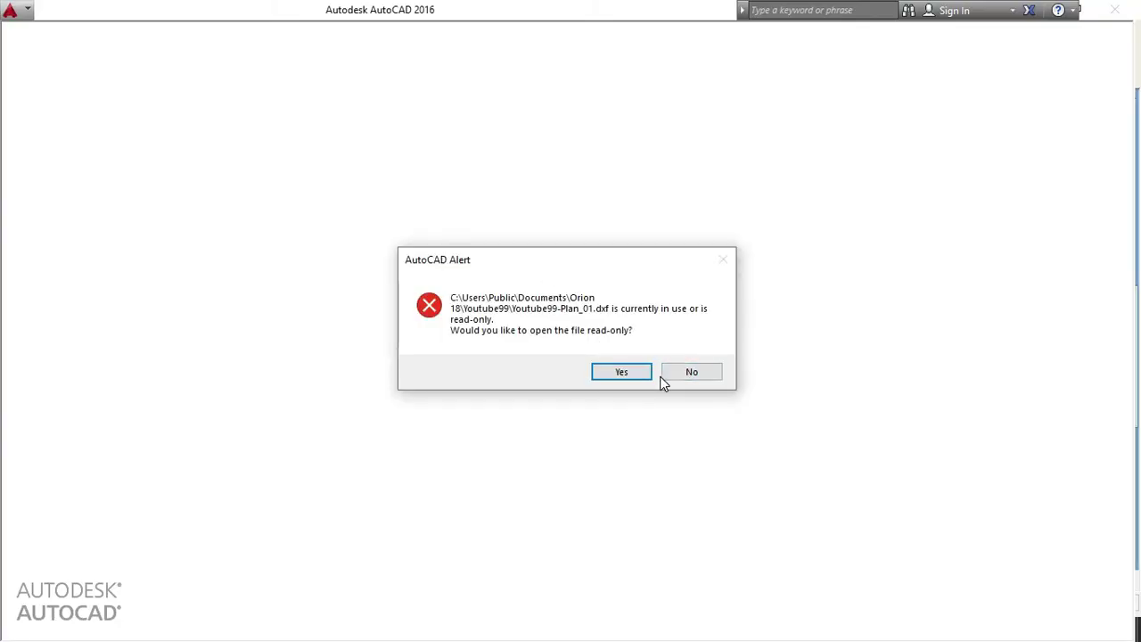
click(662, 374)
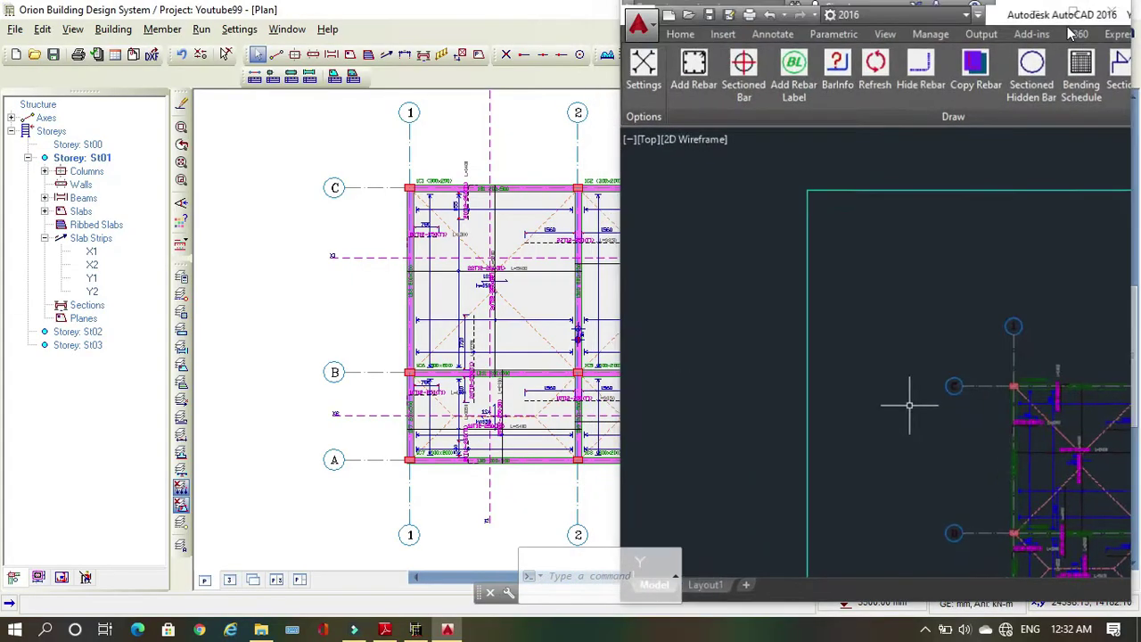
click(1078, 13)
Delete the rectangular frame surrounding the exported floor plan
scroll(428, 227, down, 5)
scroll(440, 231, up, 3)
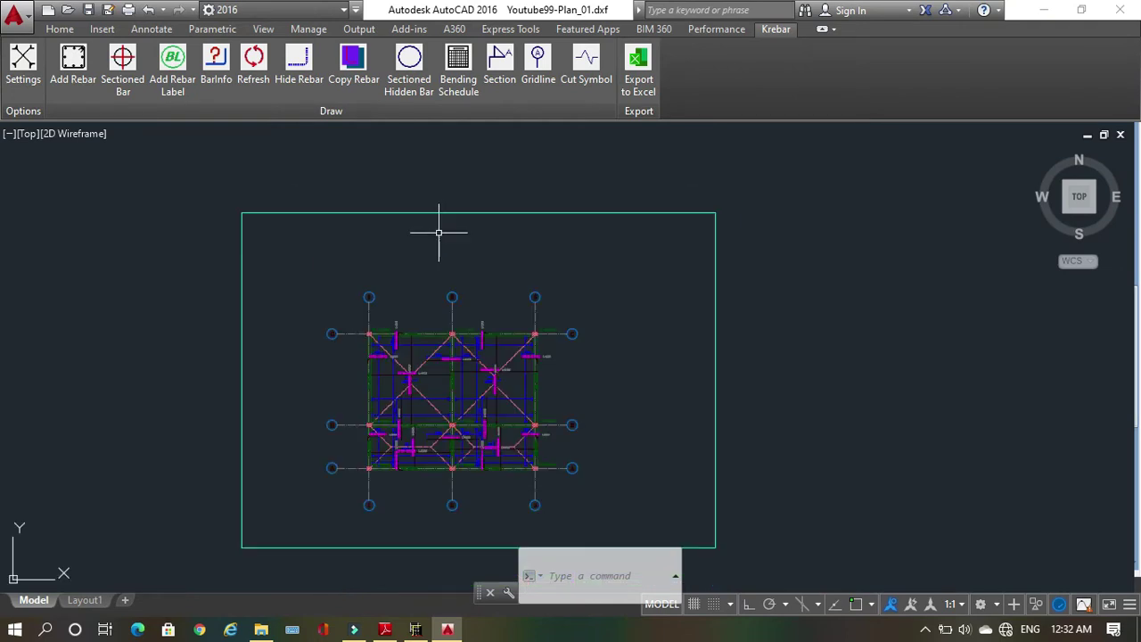
scroll(438, 230, up, 2)
click(428, 200)
key(Escape)
key(Escape)
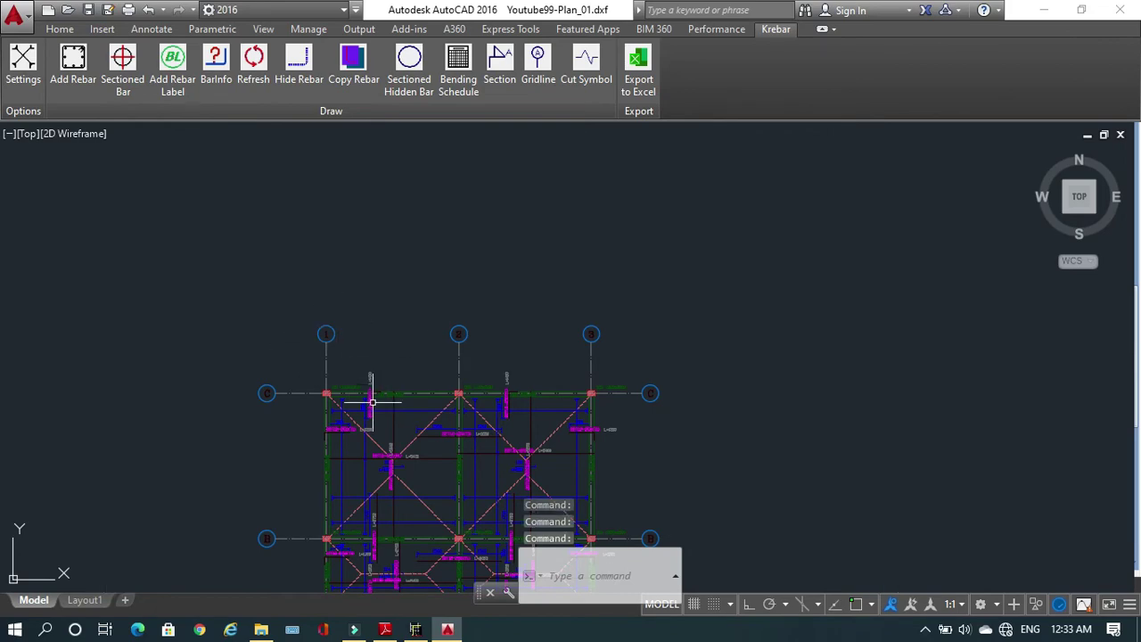
Delete the dashed diagonal load-distribution lines from all four slab panels
scroll(372, 403, up, 4)
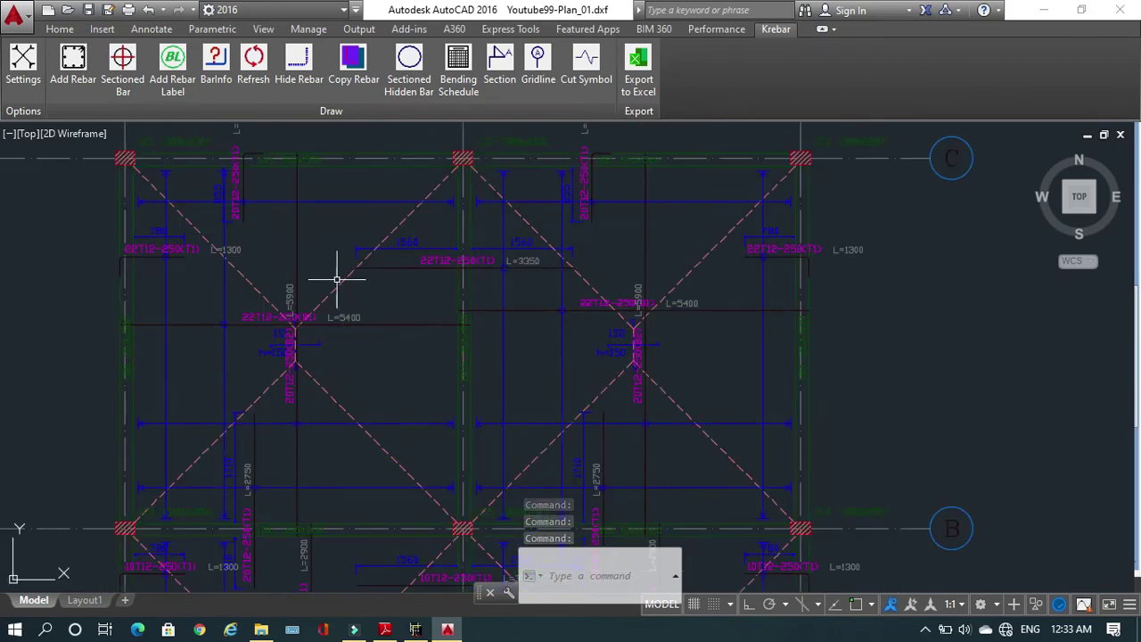
click(337, 282)
click(595, 277)
middle_drag(702, 508, 681, 297)
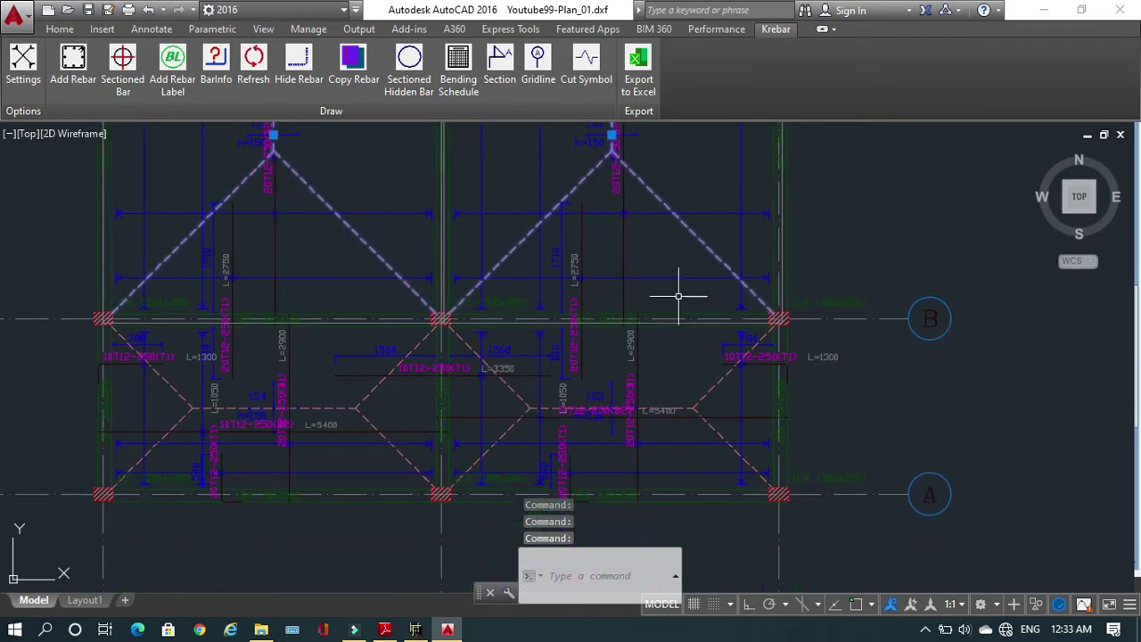
click(703, 397)
click(370, 389)
key(Delete)
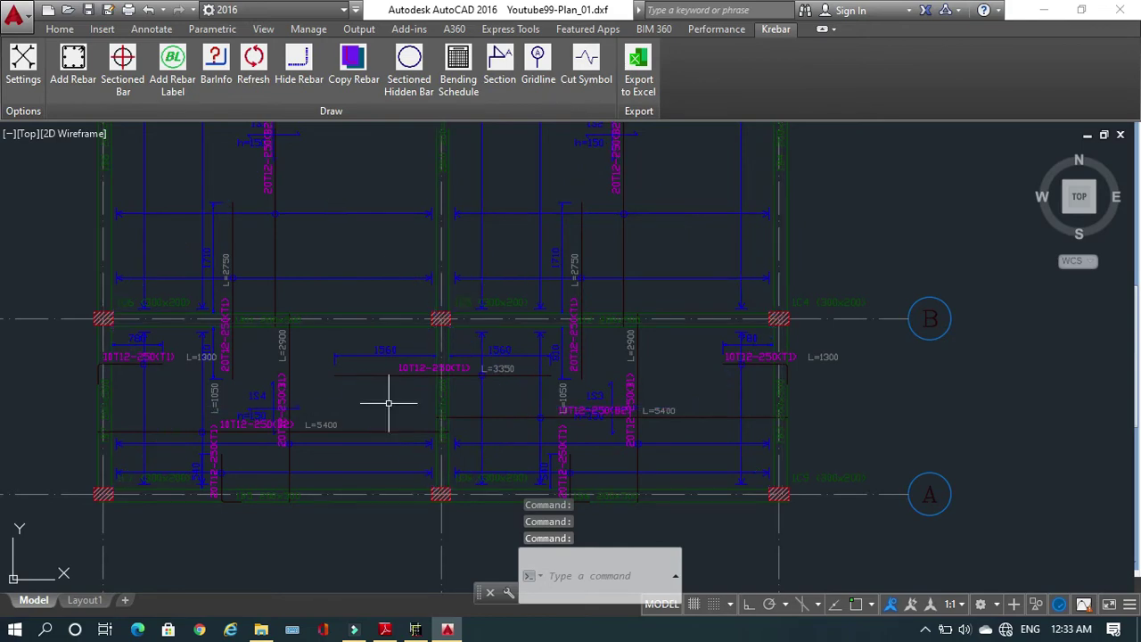
Switch back to Orion and run the building model check with all checks enabled for all storeys
scroll(369, 332, down, 4)
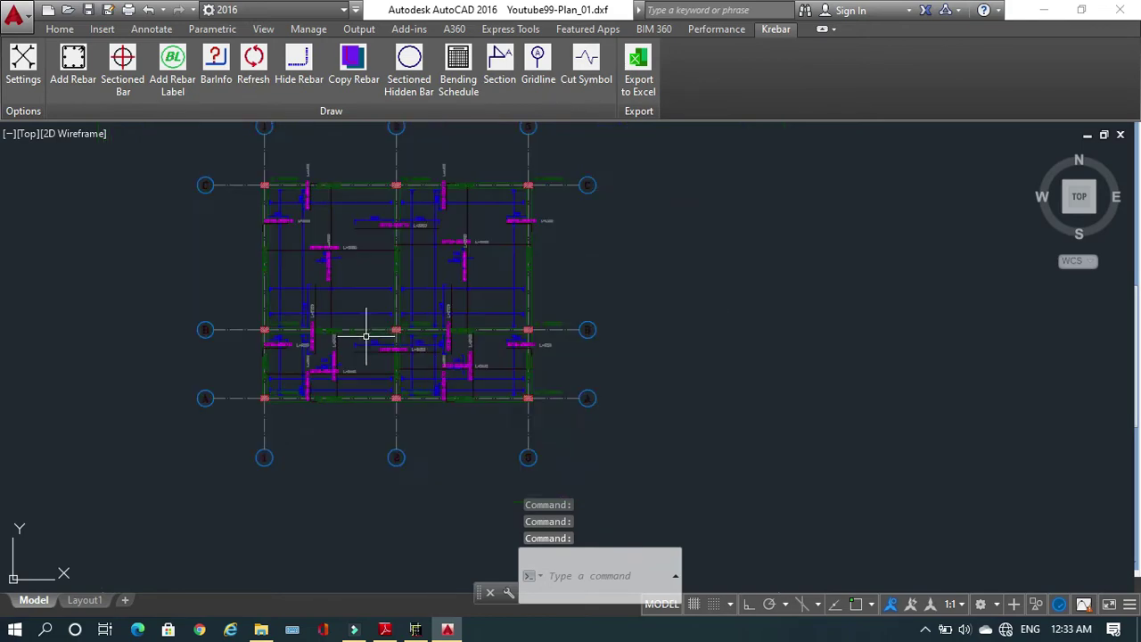
key(alt+Tab)
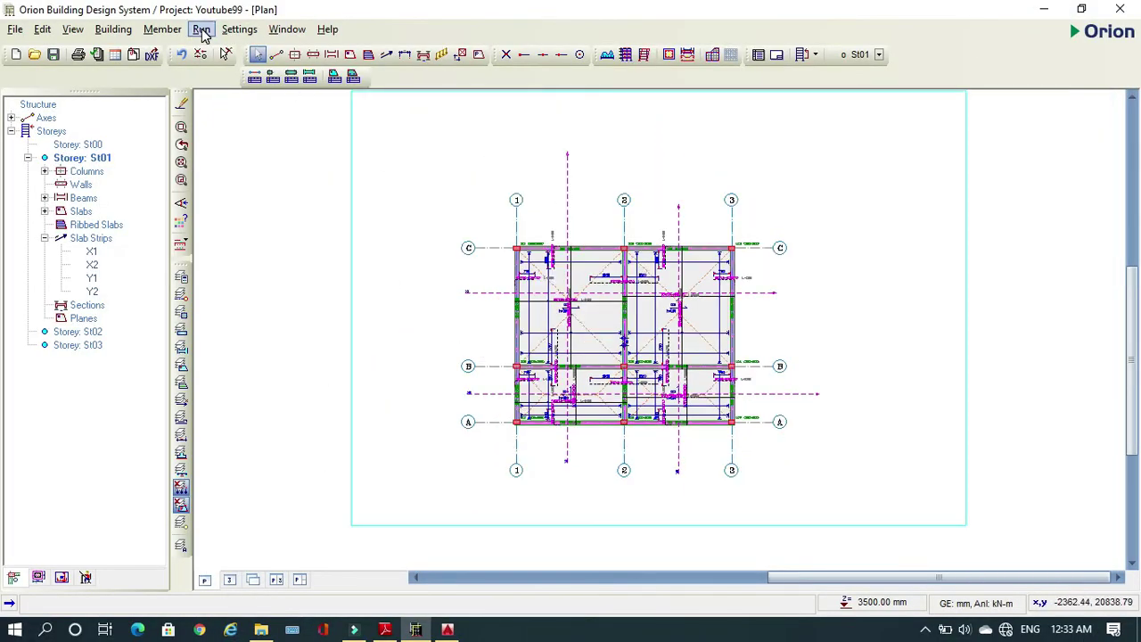
click(201, 29)
click(257, 71)
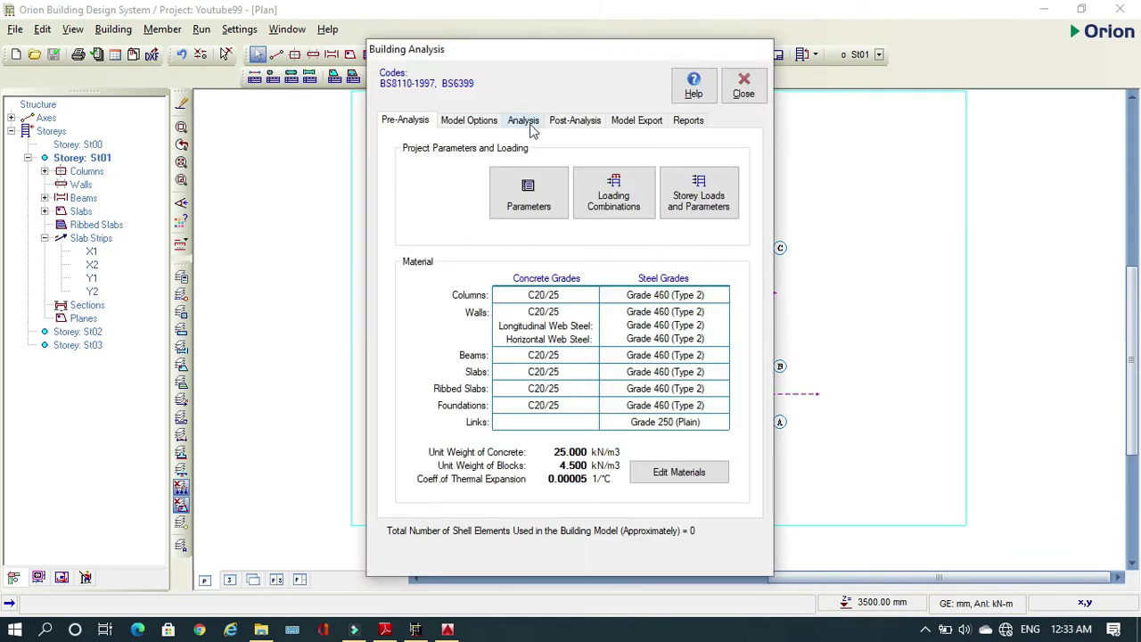
click(527, 122)
click(571, 166)
click(701, 144)
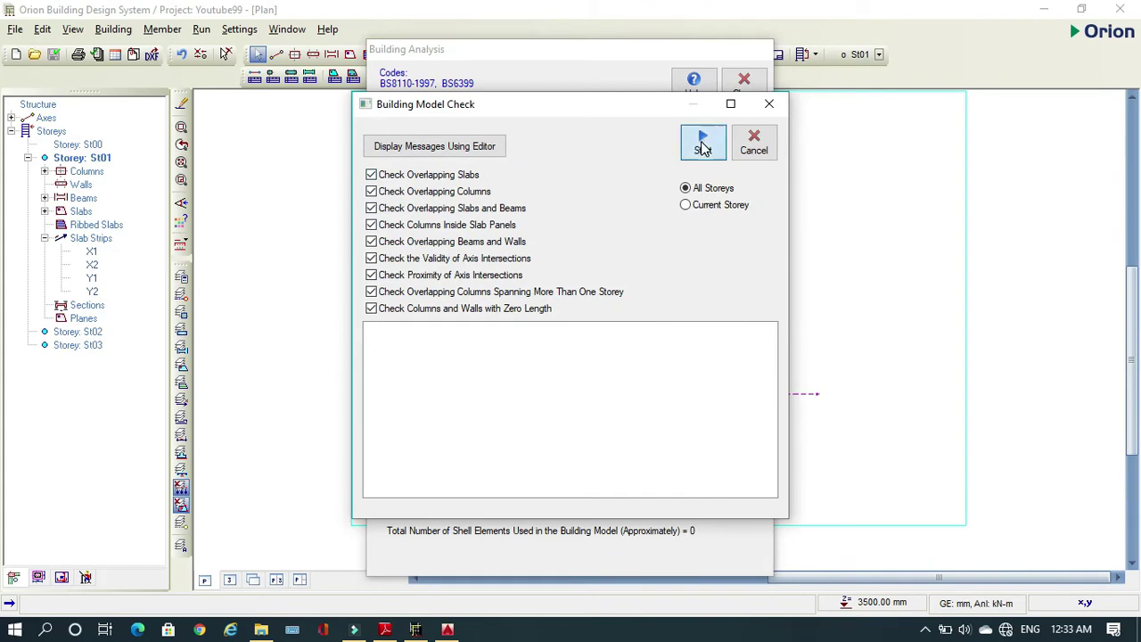
scroll(470, 419, up, 15)
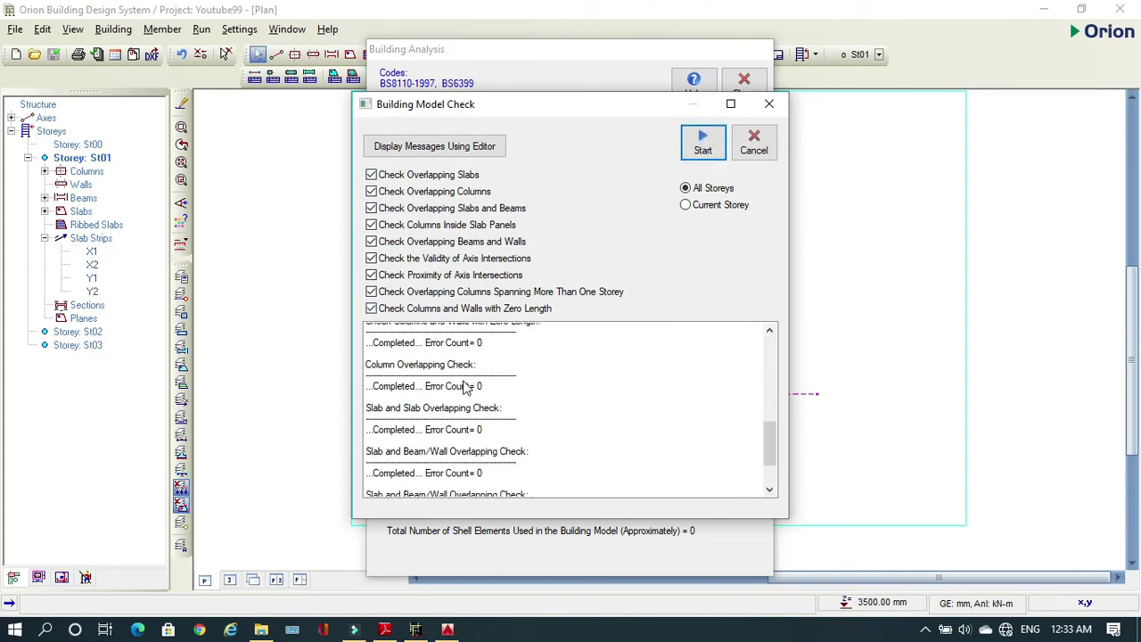
click(753, 146)
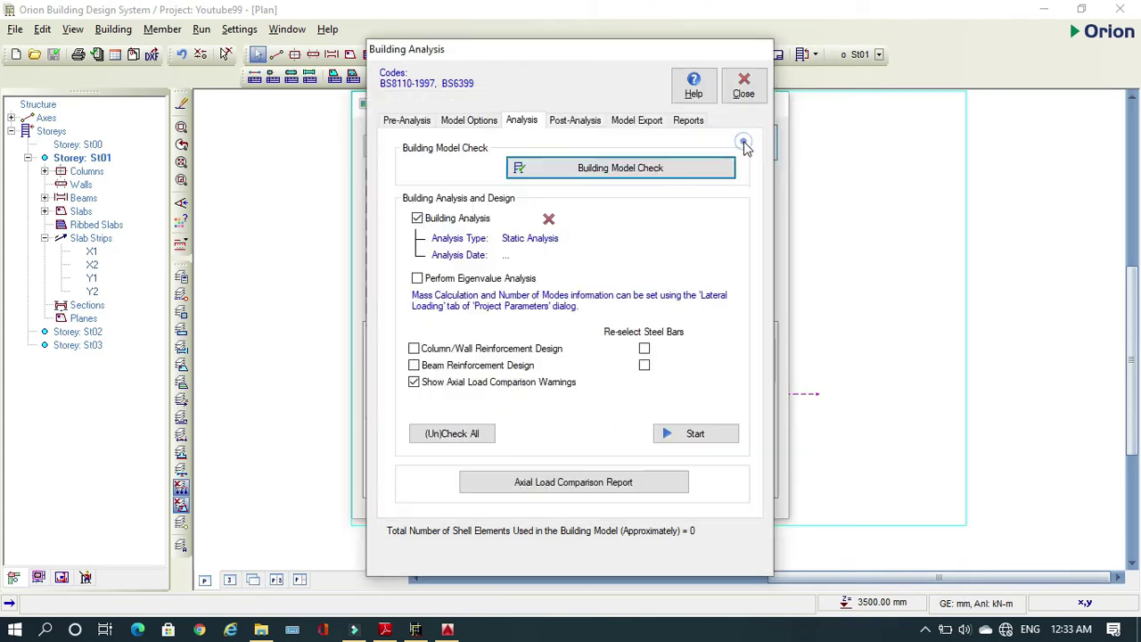
Run the building analysis with column/wall and beam reinforcement design, re-selecting steel bars for both, and open the axial load comparison report
click(414, 349)
click(413, 365)
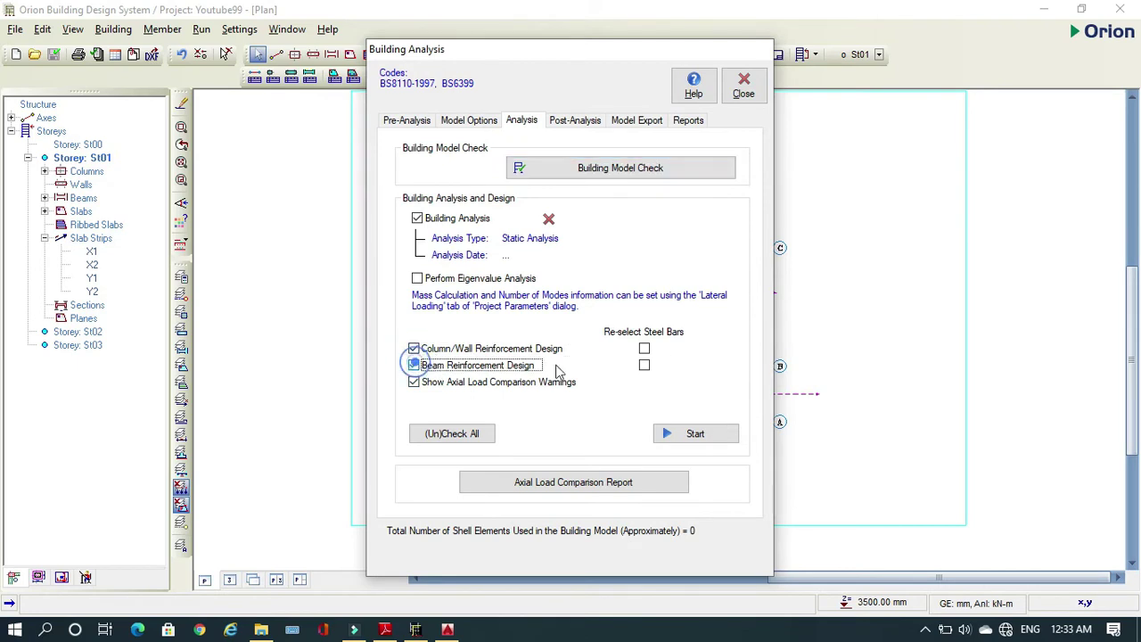
click(645, 355)
click(645, 350)
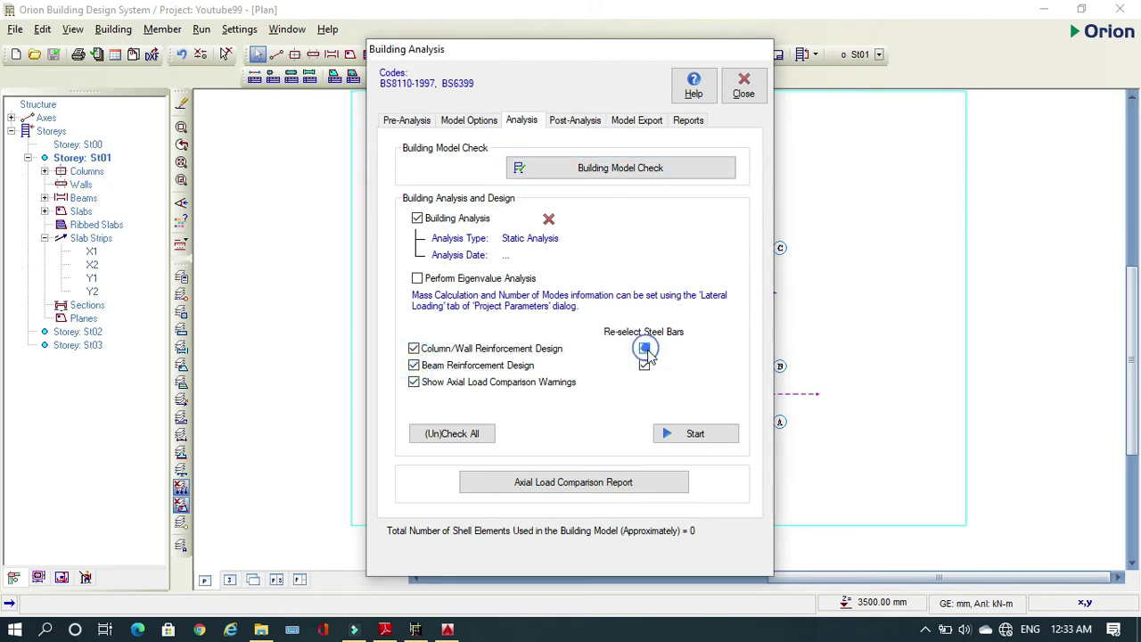
click(678, 435)
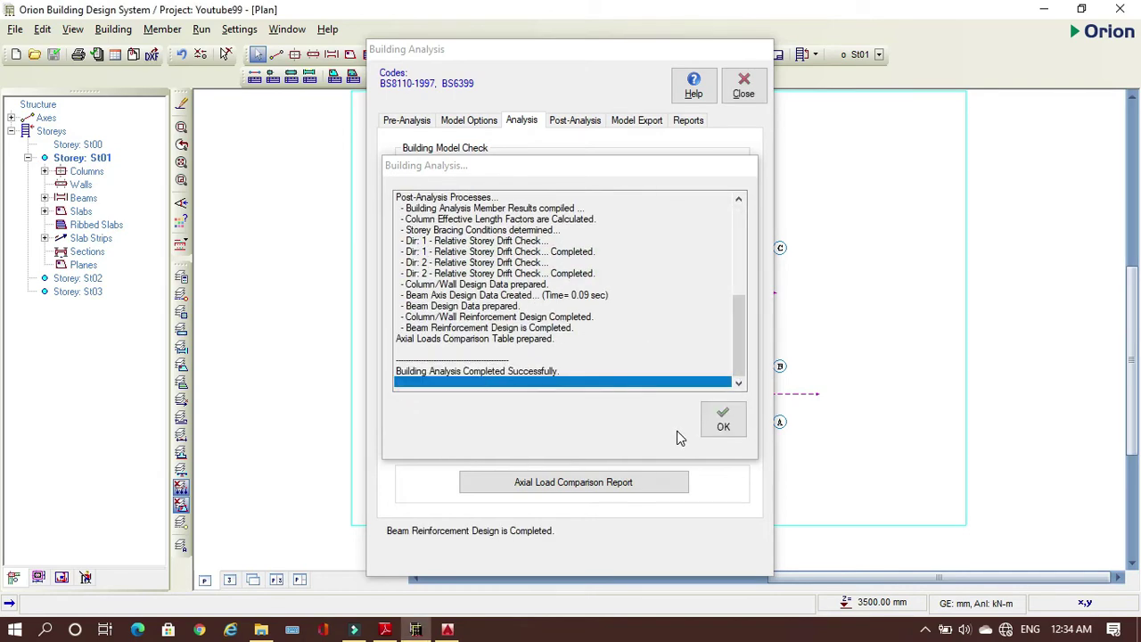
click(722, 419)
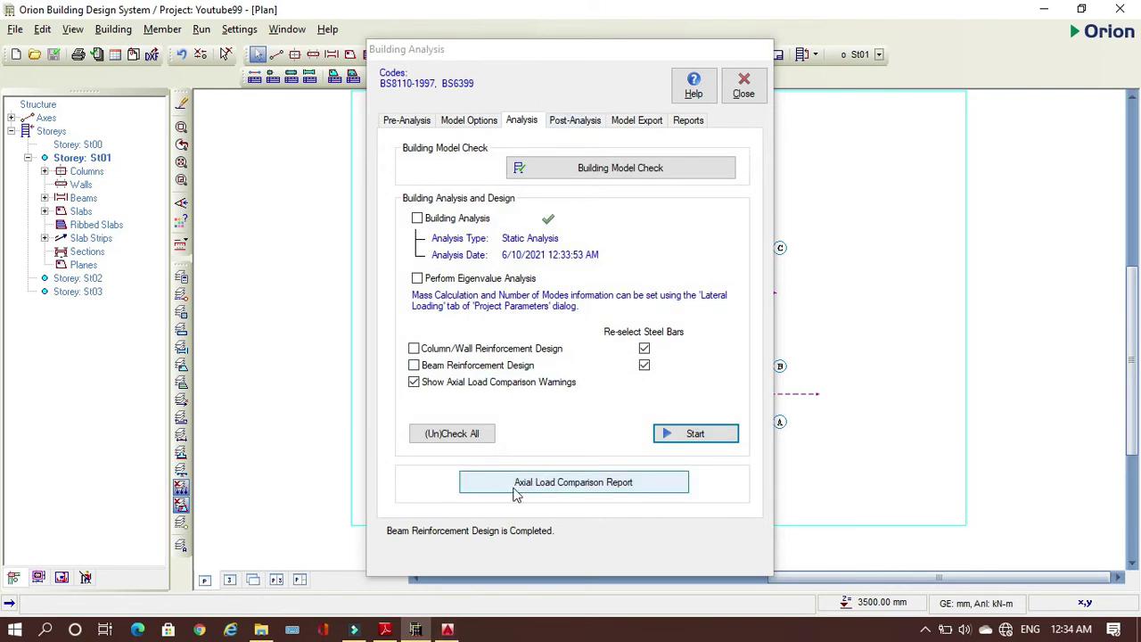
click(579, 486)
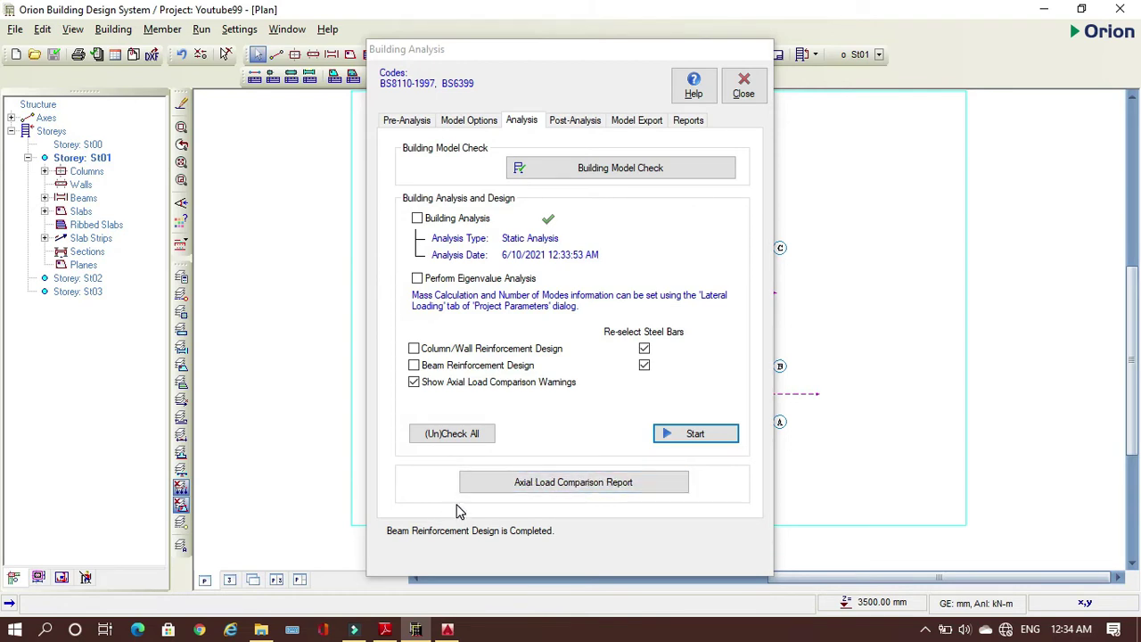
Examine the 3D model's N, V2, V3, M2 and M3 diagrams for dead load case G, and open the beam reinforcement design
click(574, 120)
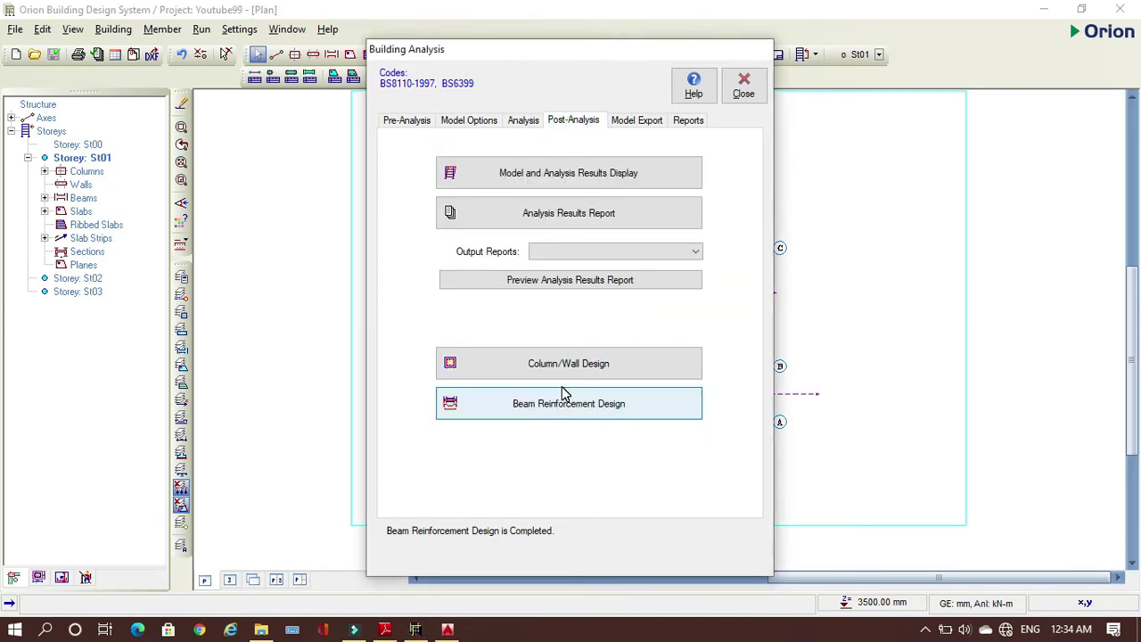
click(572, 173)
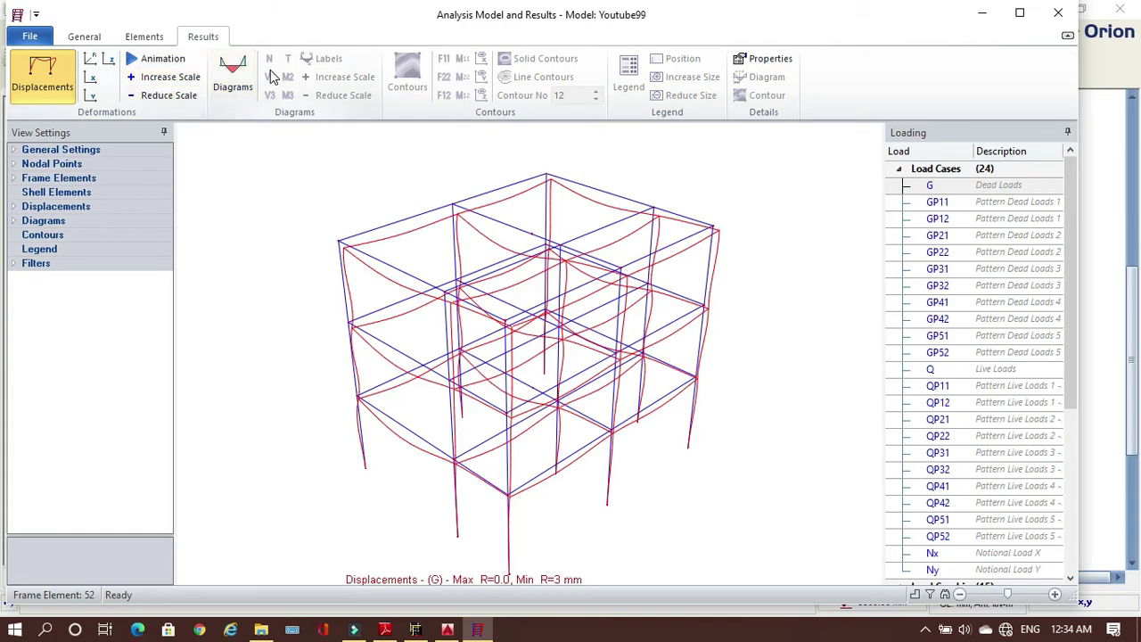
click(236, 80)
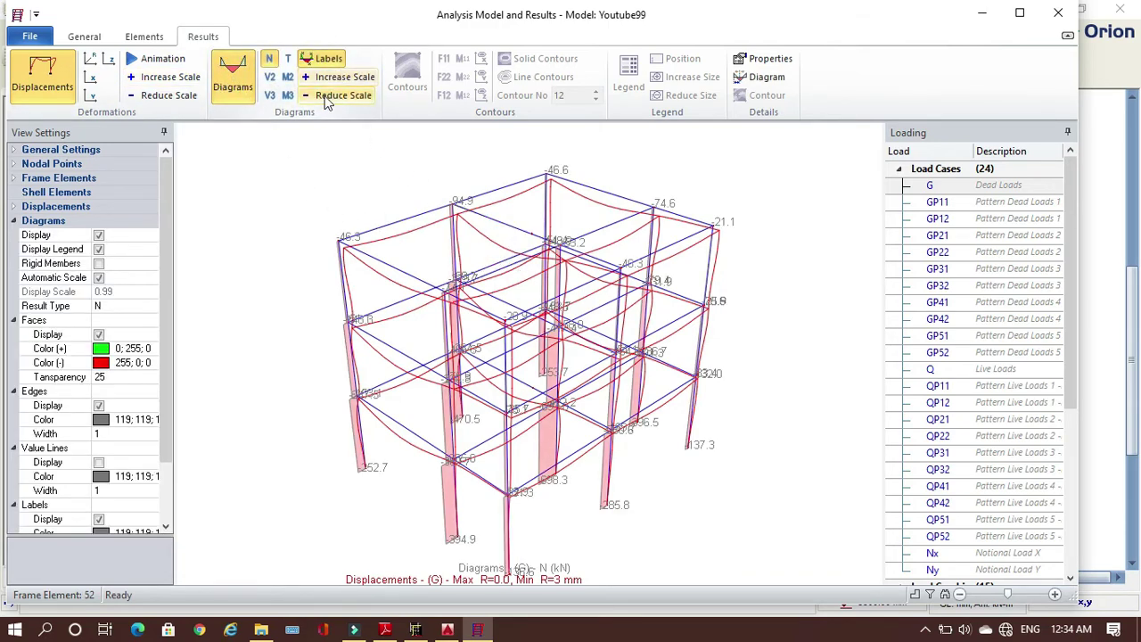
click(289, 96)
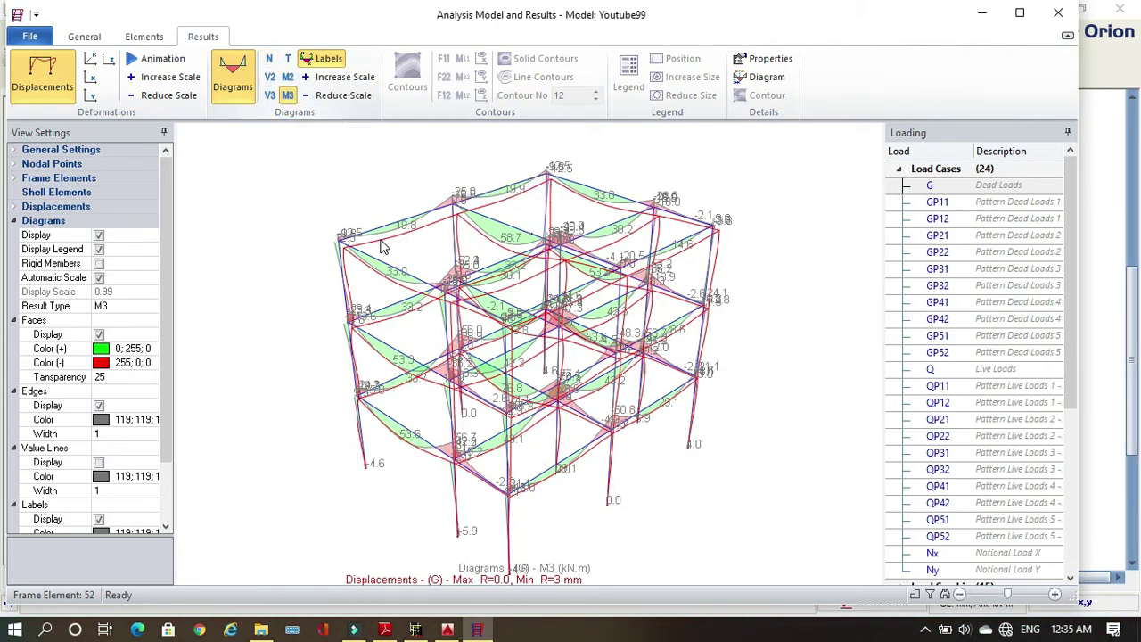
click(269, 77)
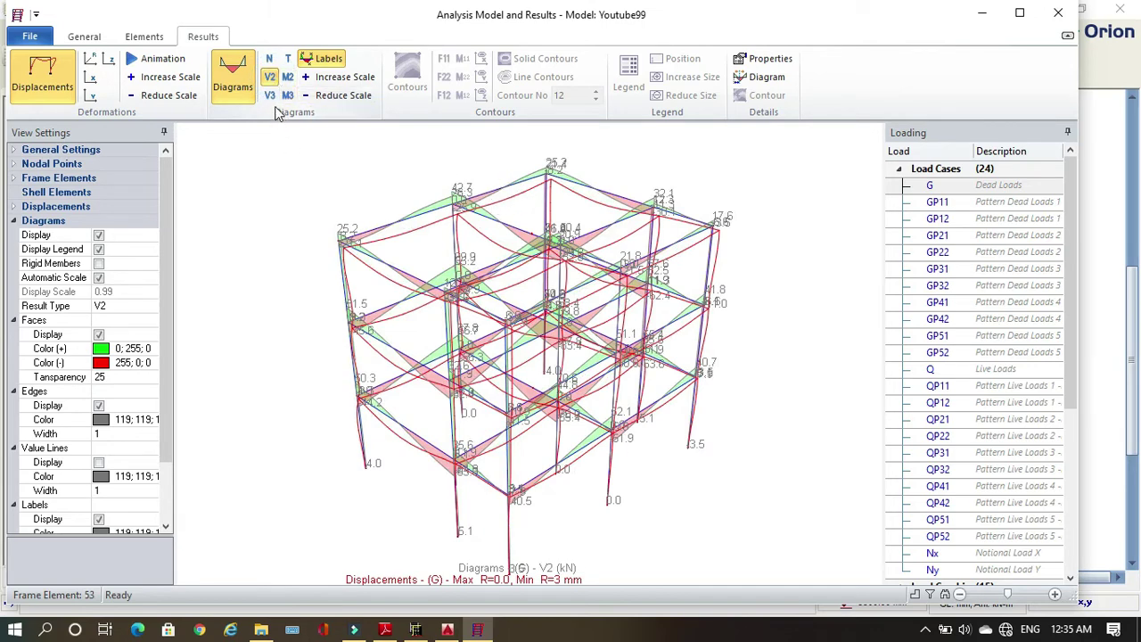
click(269, 95)
click(271, 79)
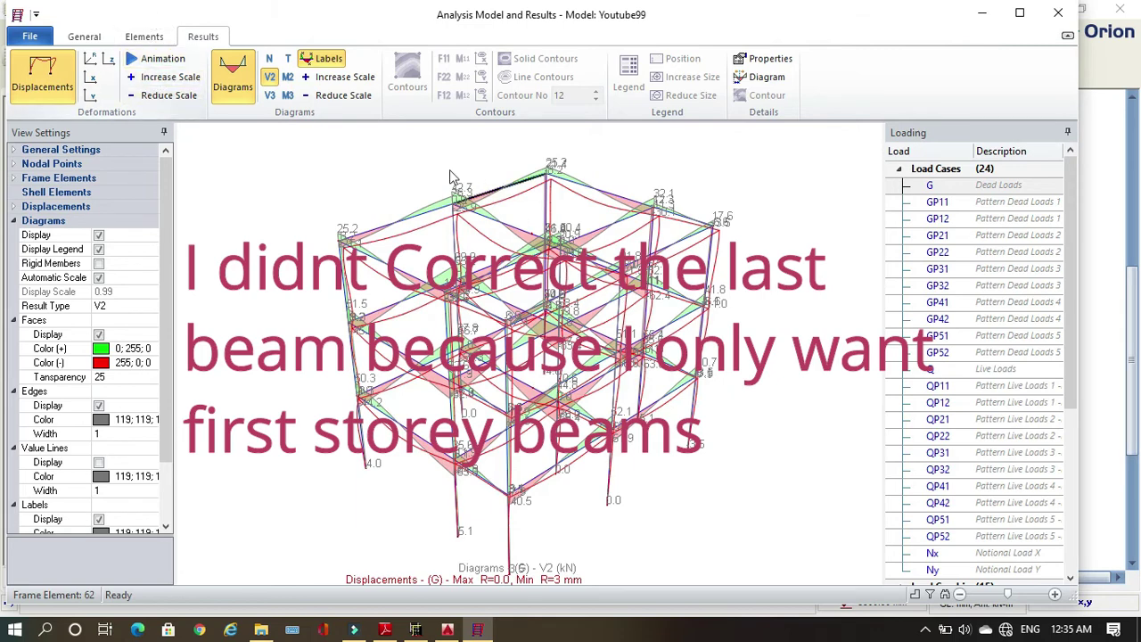
click(287, 96)
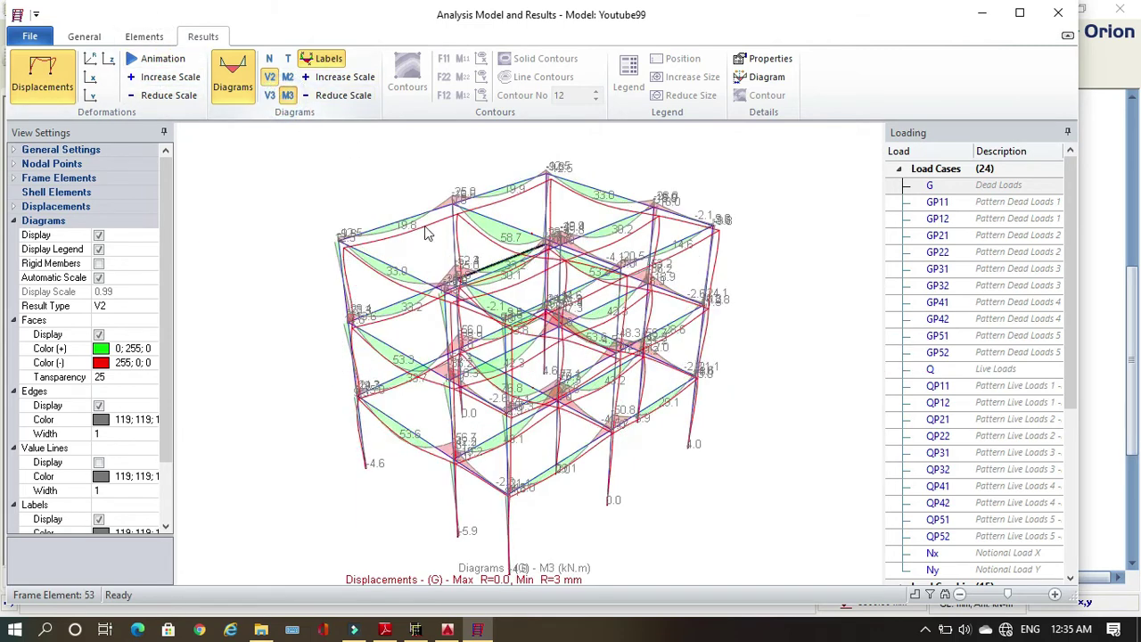
click(288, 76)
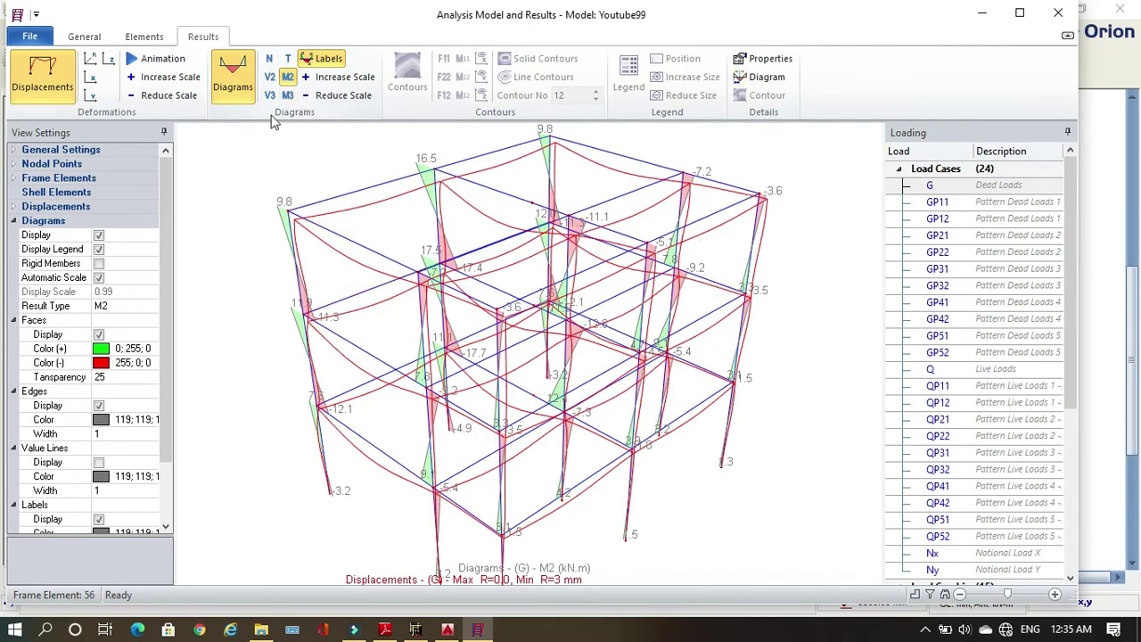
click(269, 59)
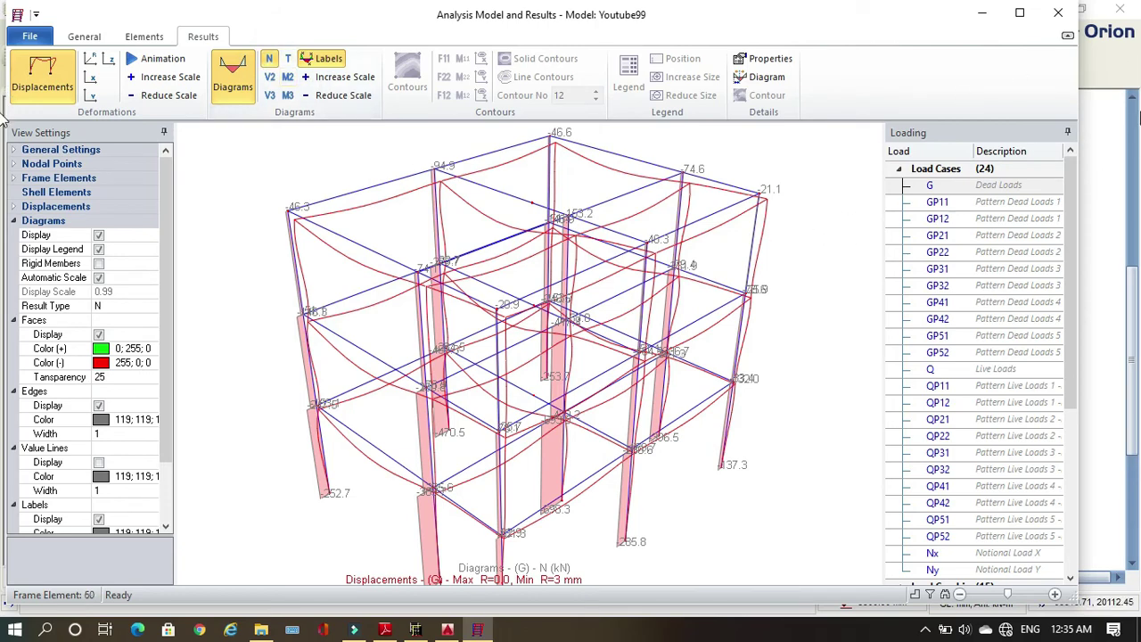
click(1059, 13)
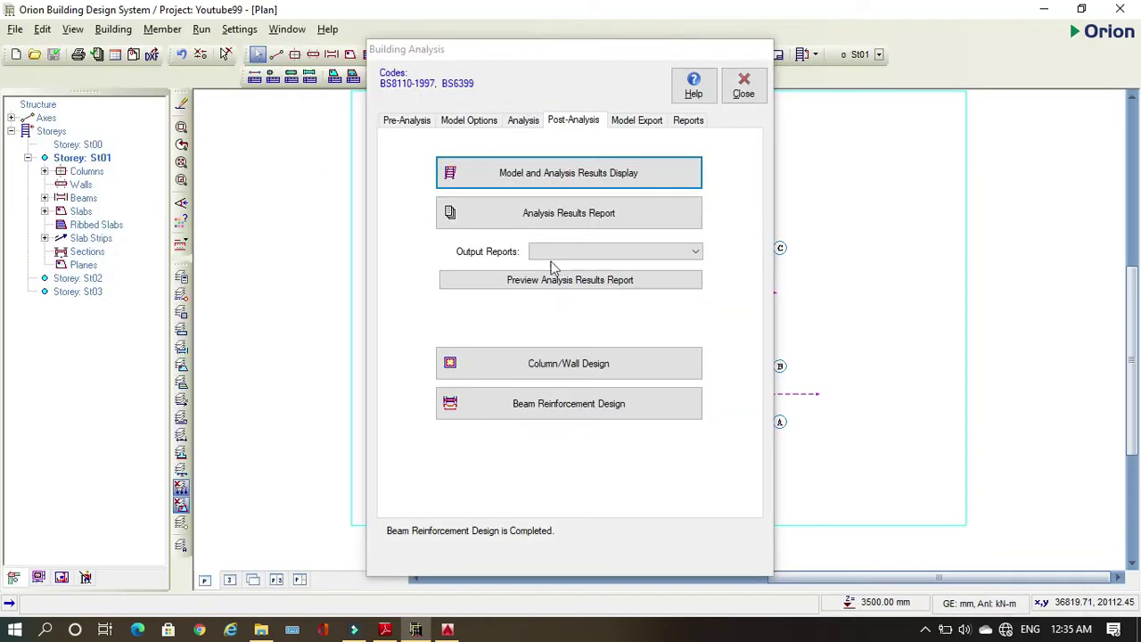
click(540, 419)
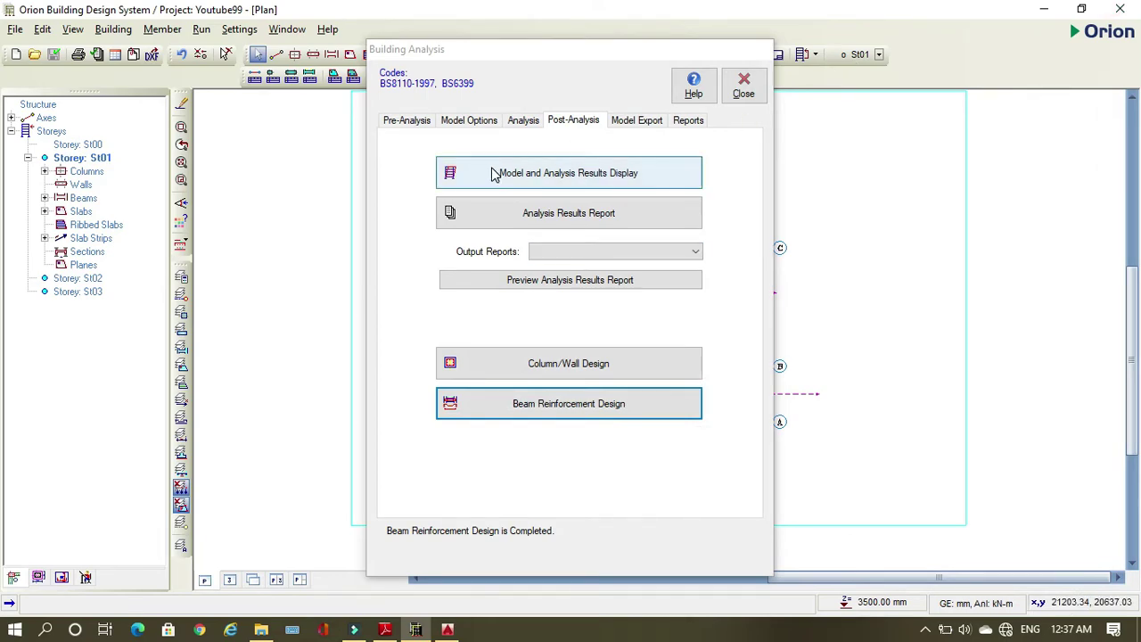
click(745, 89)
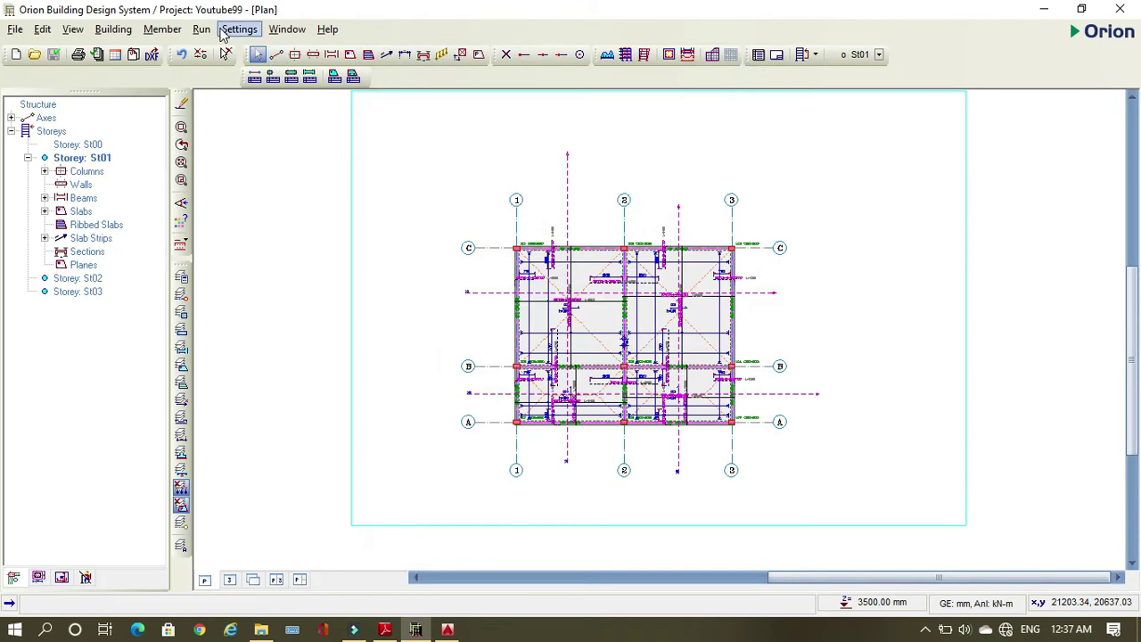
In the storey beam settings, set maximum link diameter R8 and link spacing from 50 to 200 mm, and choose a maximum beam steel diameter
click(233, 29)
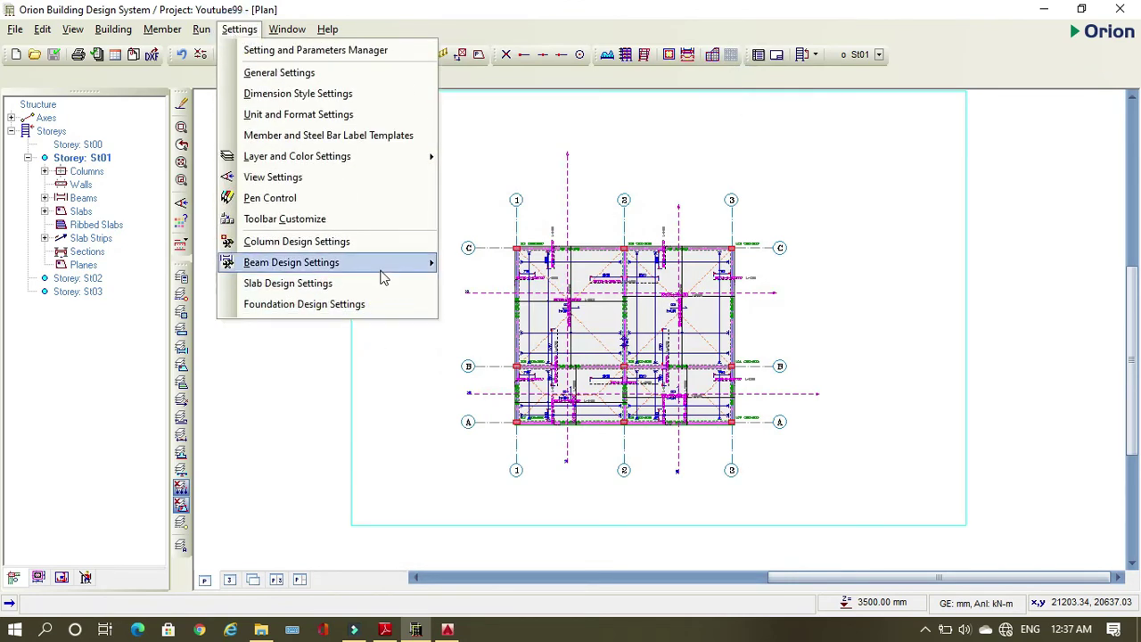
mouse_move(382, 271)
click(461, 263)
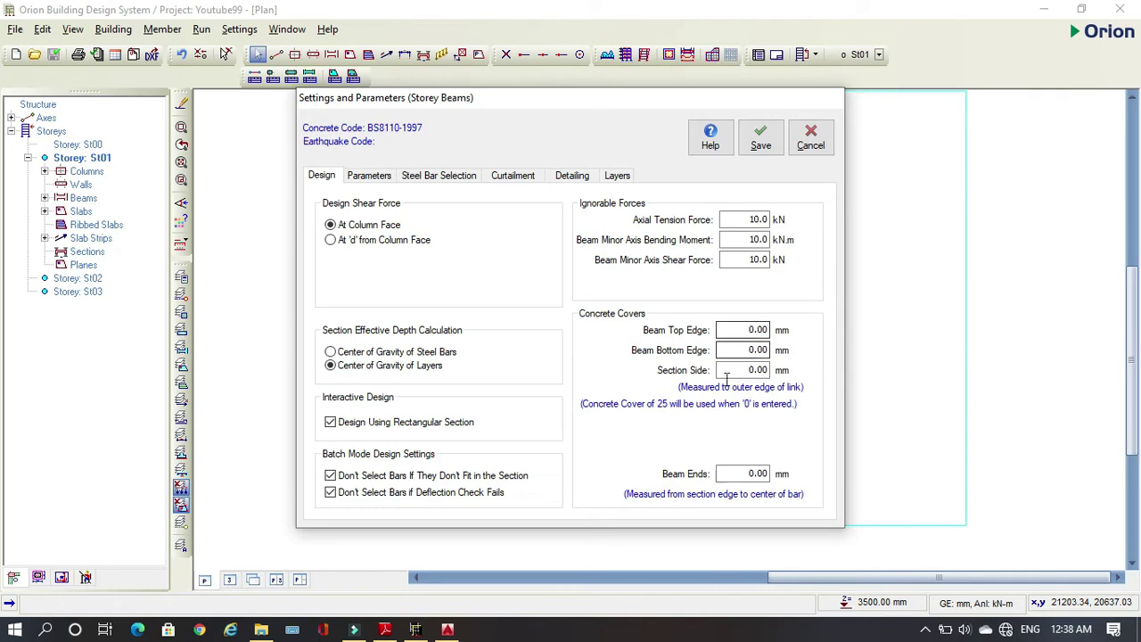
click(756, 330)
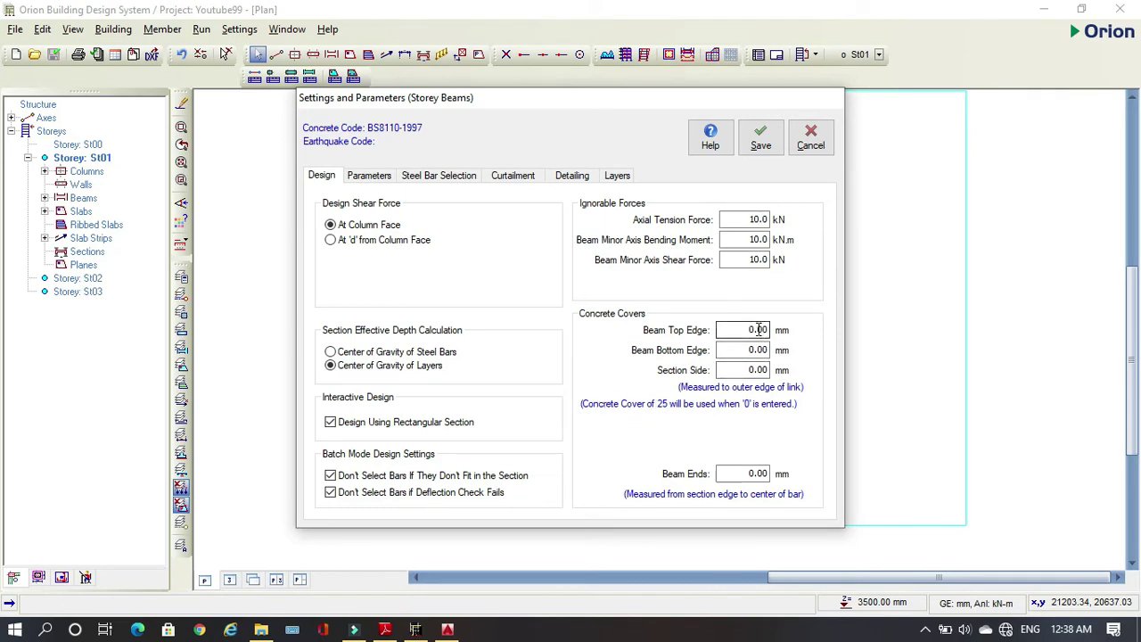
click(381, 181)
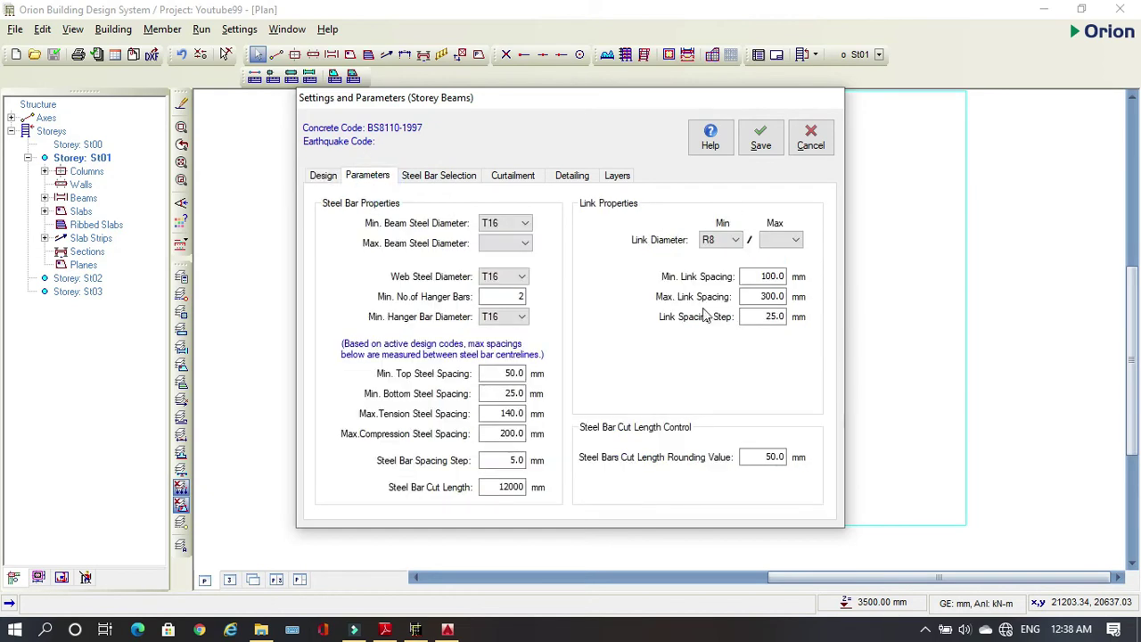
click(781, 240)
click(772, 254)
double_click(760, 296)
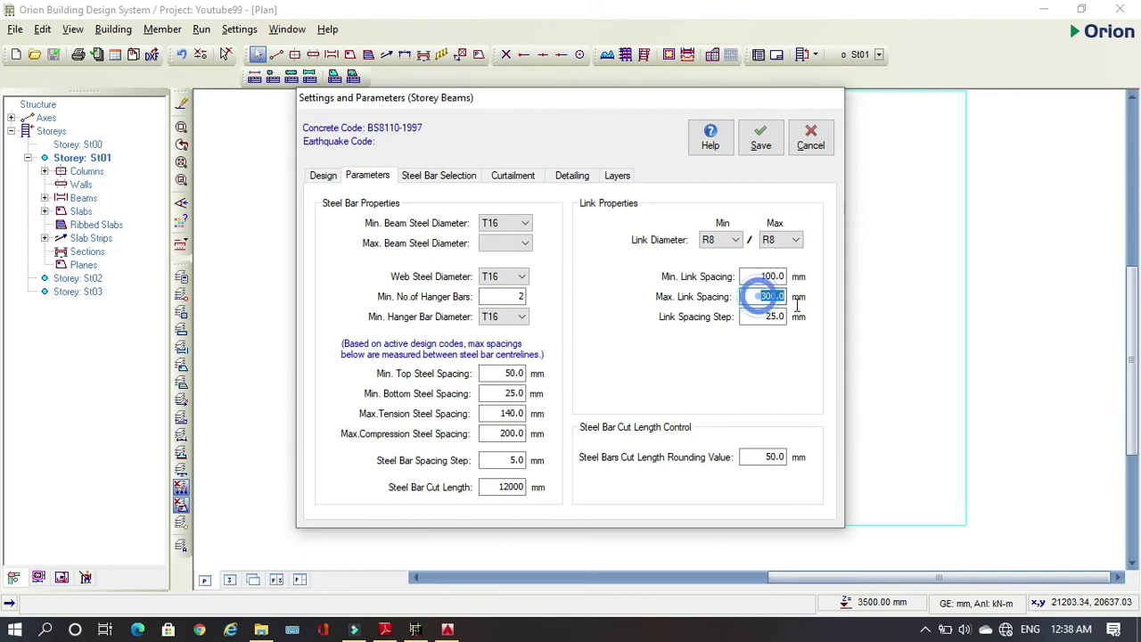
double_click(760, 276)
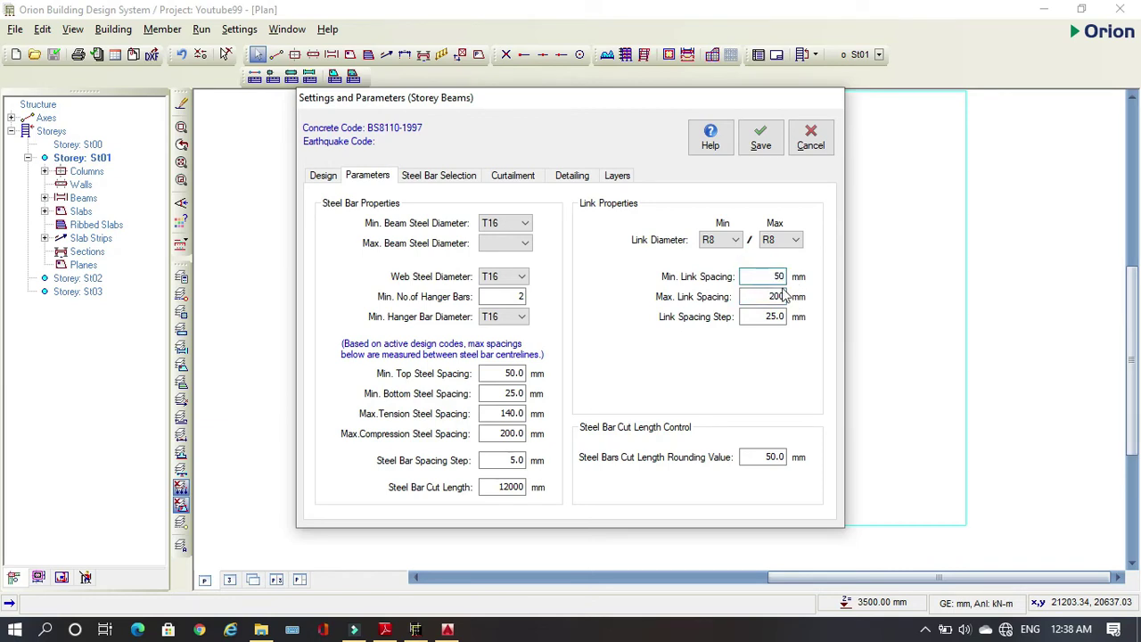
click(525, 246)
click(508, 257)
Review the storey beams' steel bar selection, curtailment, general detailing, beam label and section options
click(440, 178)
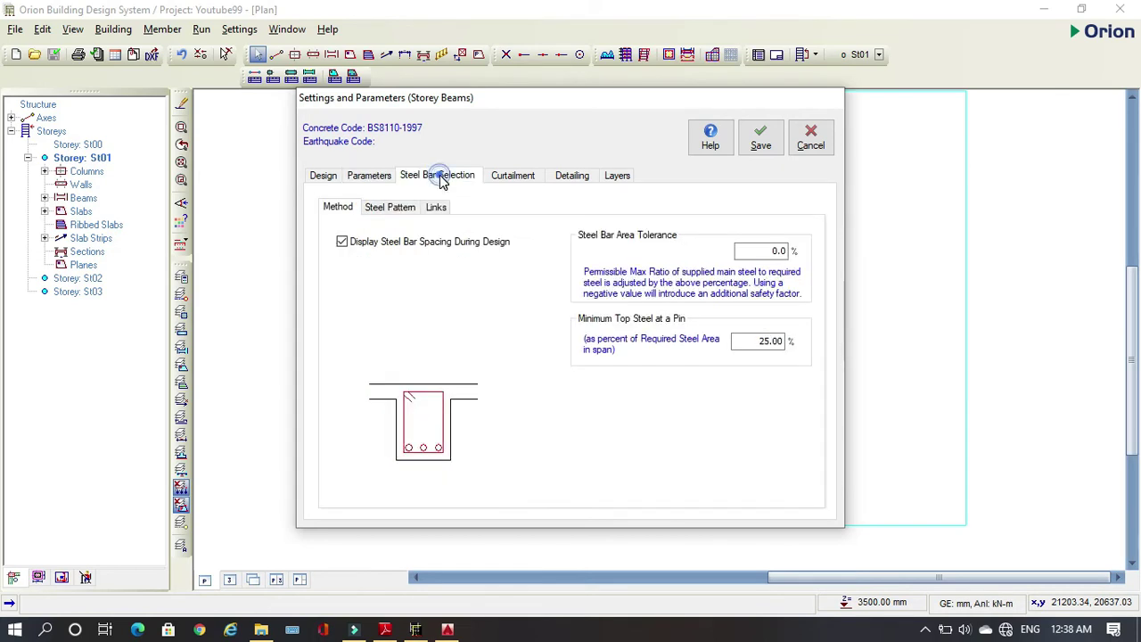
click(507, 177)
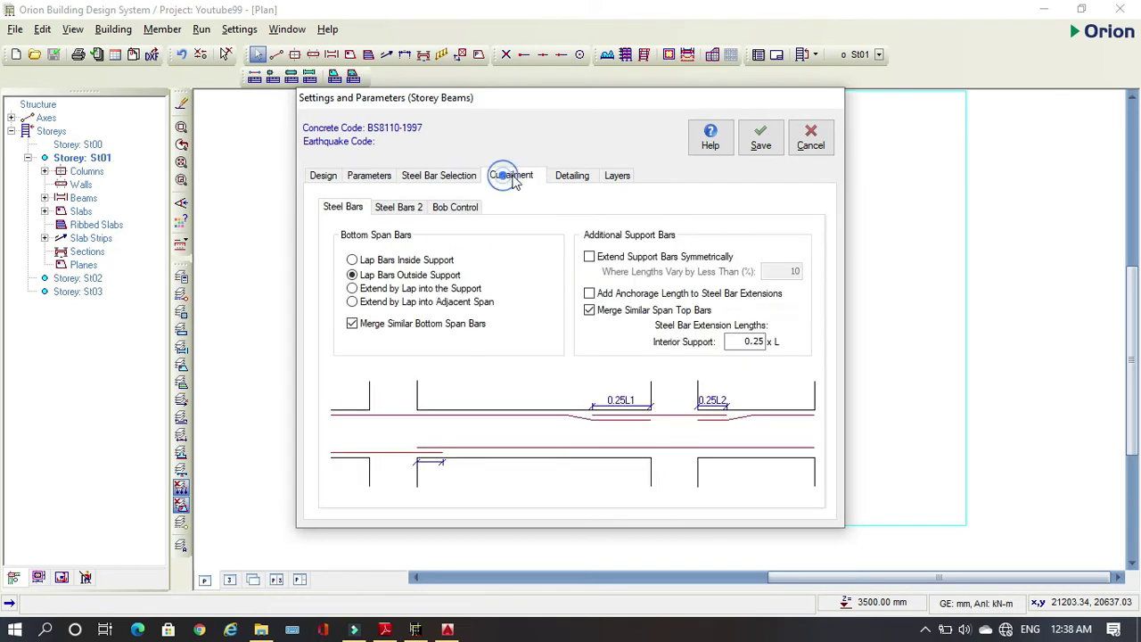
click(567, 176)
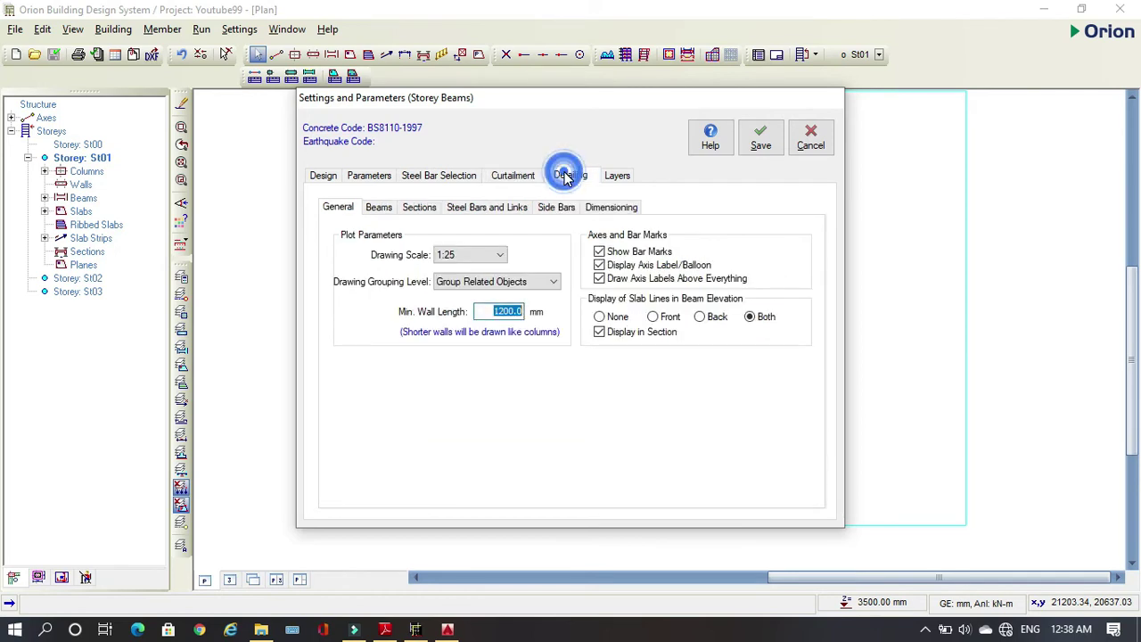
click(378, 207)
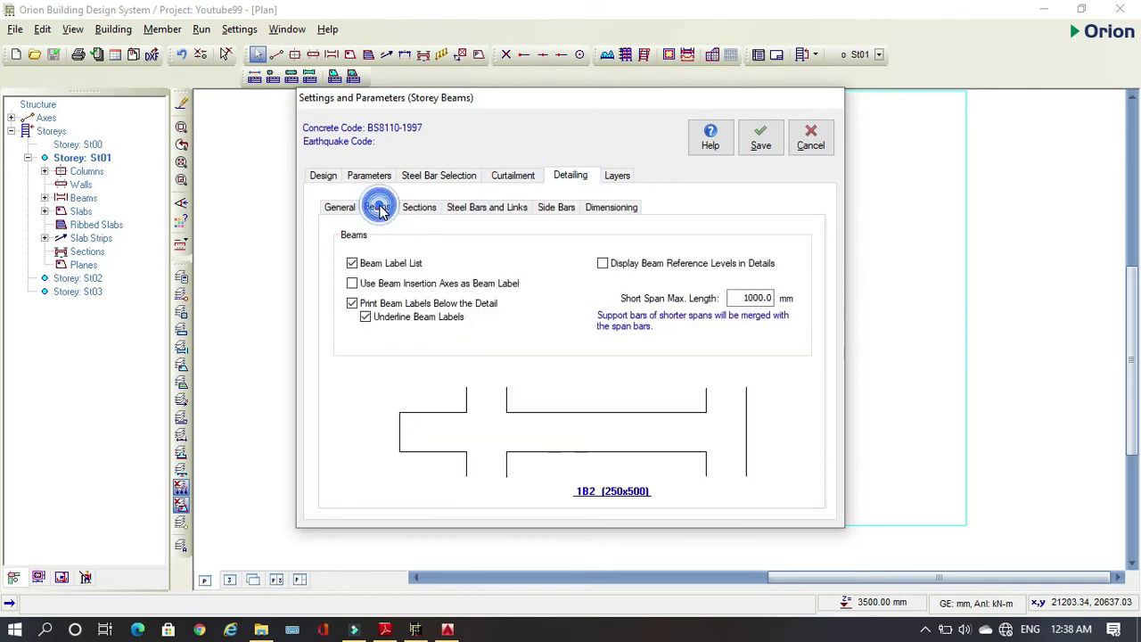
click(373, 287)
click(374, 287)
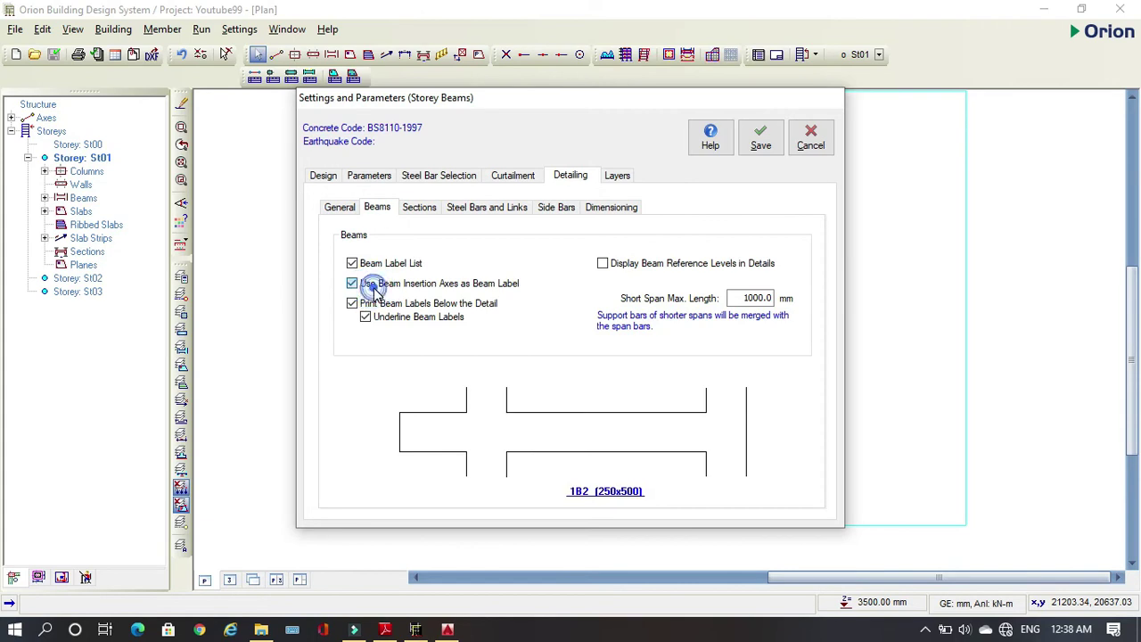
click(419, 208)
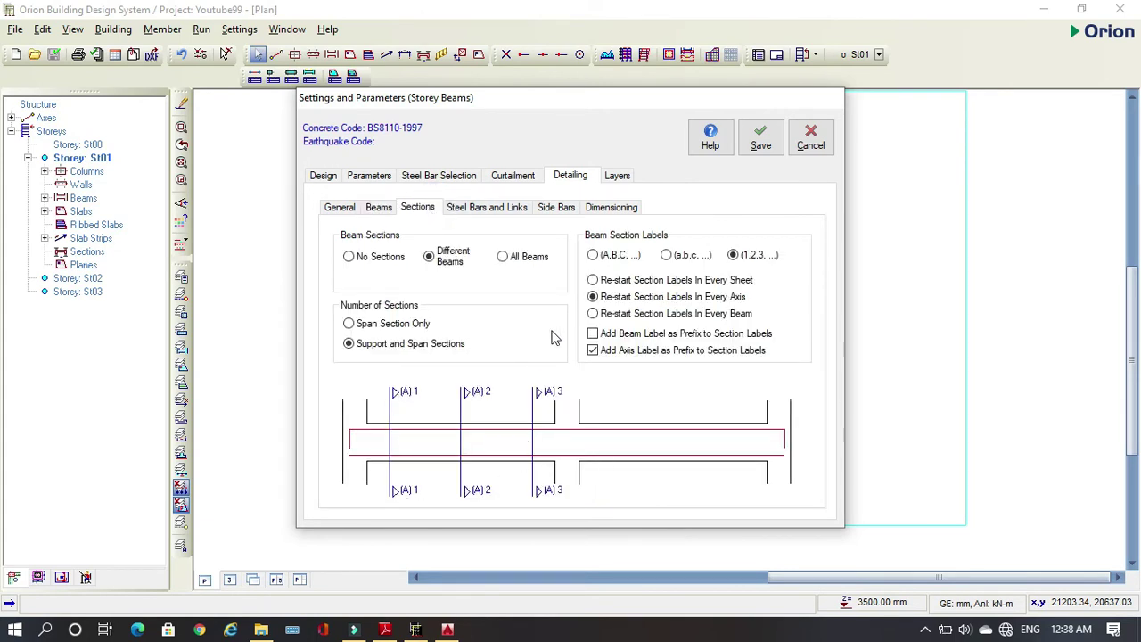
In the beam link detailing, enable additional link lines and disable inline link labels and link labels inside the beam
click(487, 209)
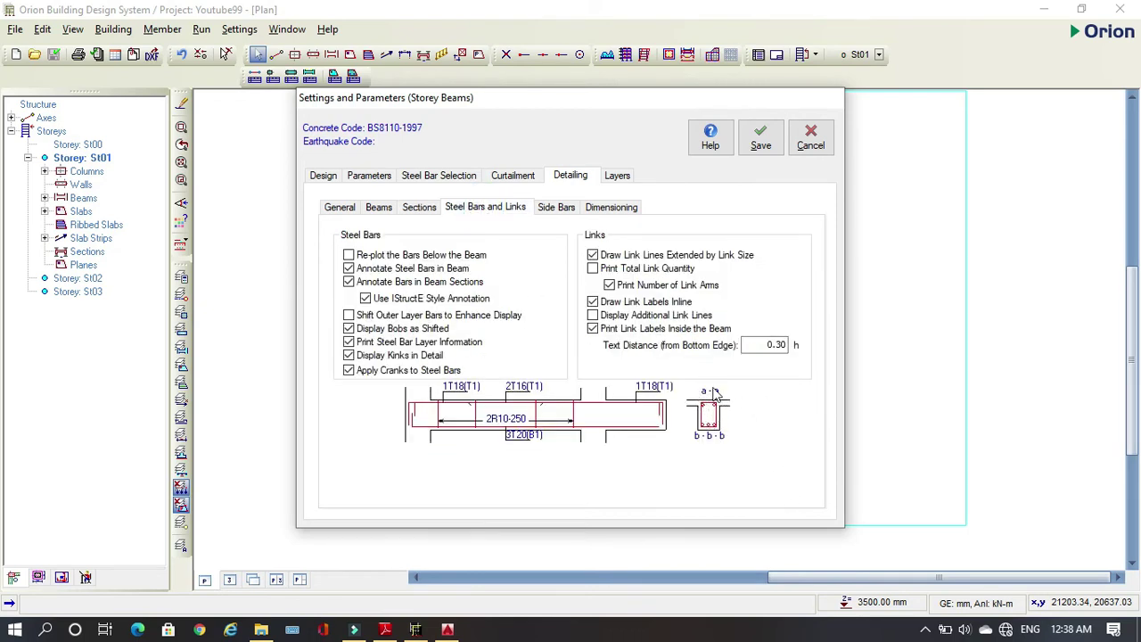
click(594, 270)
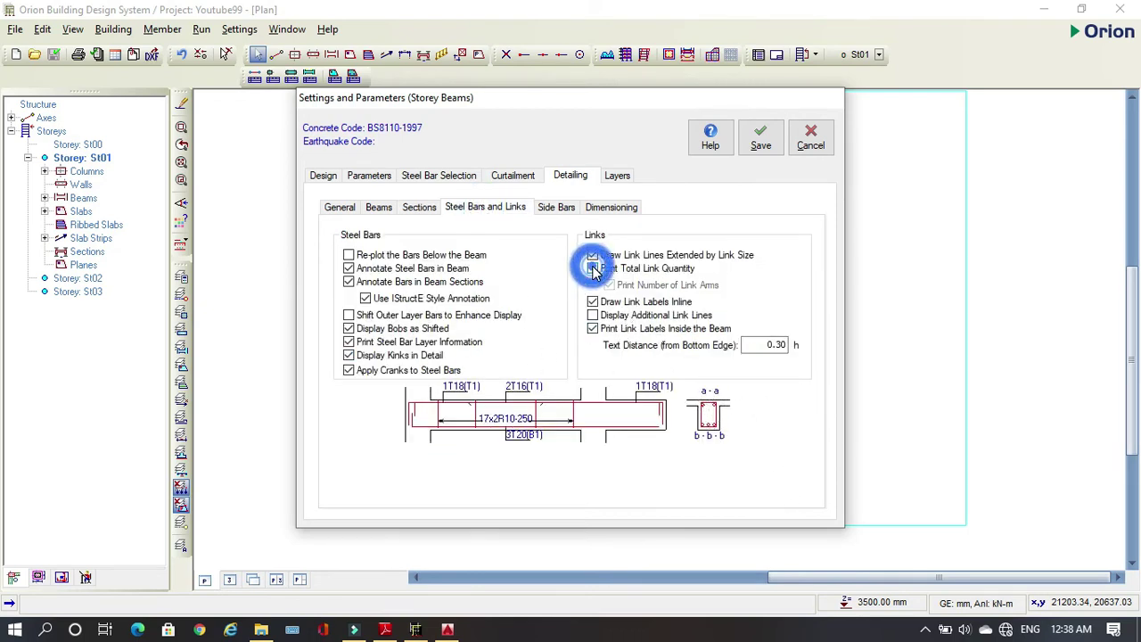
click(594, 269)
click(594, 269)
click(594, 269)
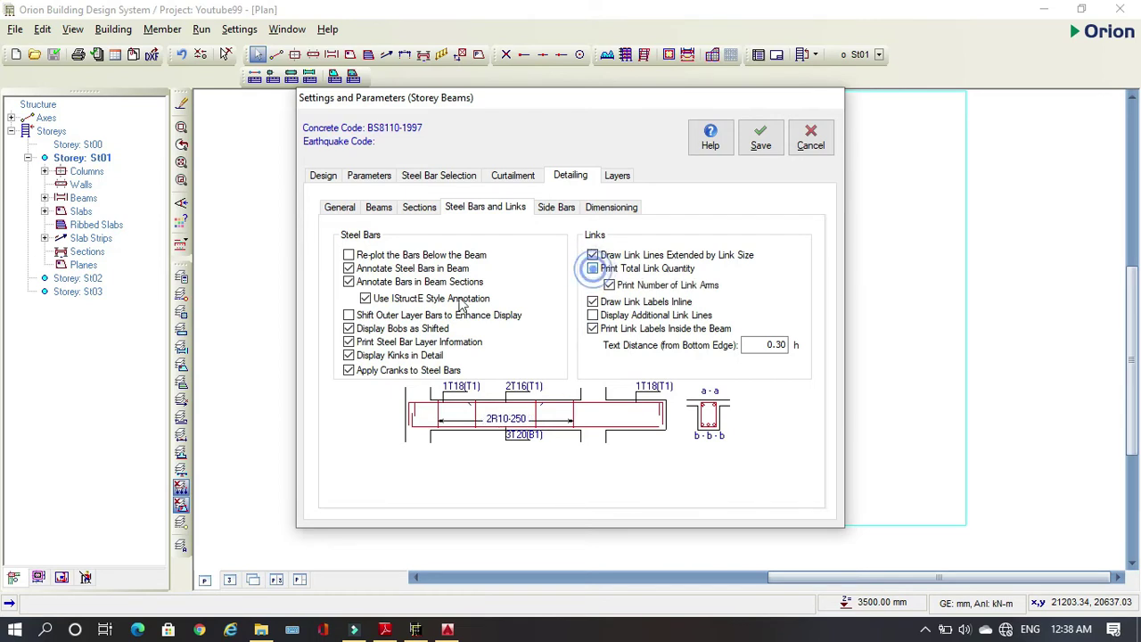
click(594, 315)
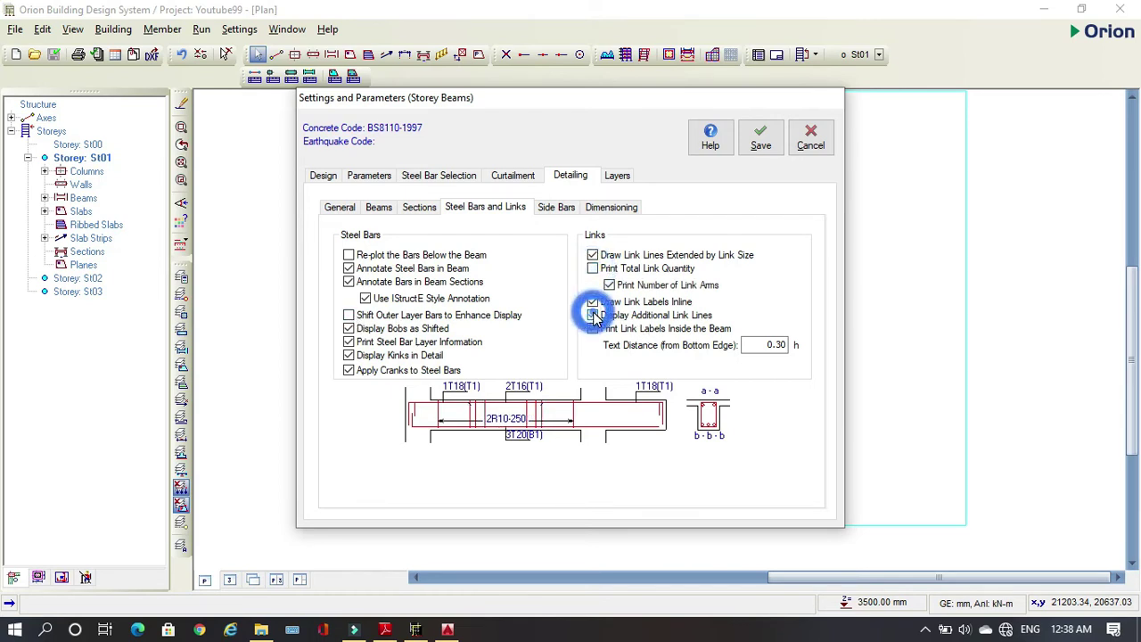
click(593, 329)
click(594, 316)
click(594, 302)
click(593, 315)
In the beam steel bar detailing, disable IStructE style annotation and steel bar layer information, leaving bobs displayed as shifted
click(348, 269)
click(348, 268)
click(348, 282)
click(348, 282)
click(366, 298)
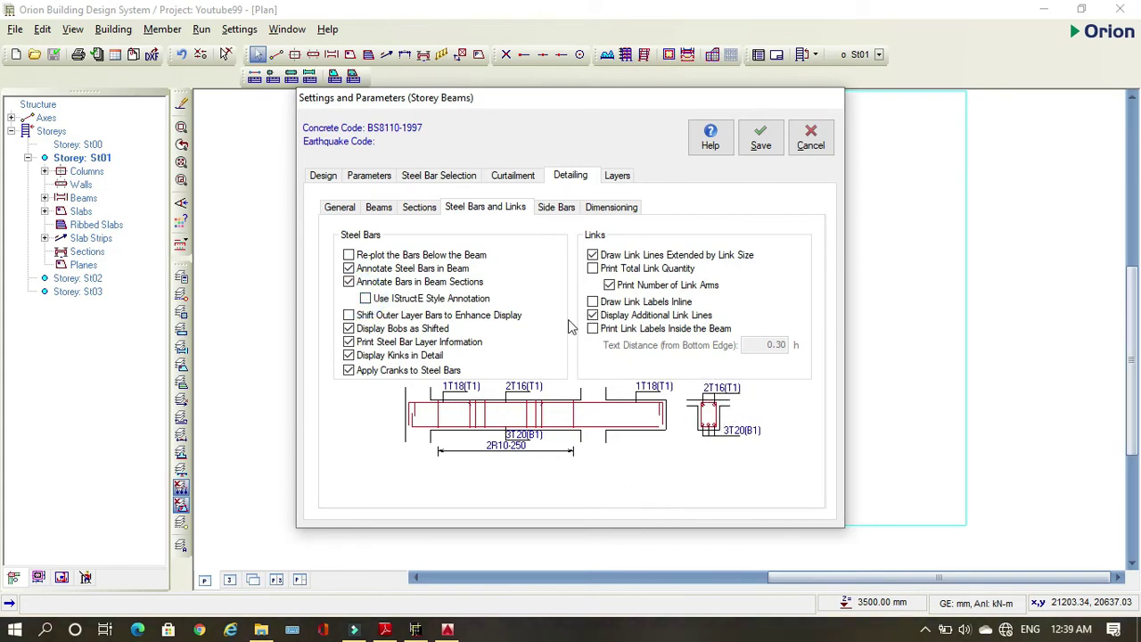
click(349, 316)
click(349, 315)
click(348, 329)
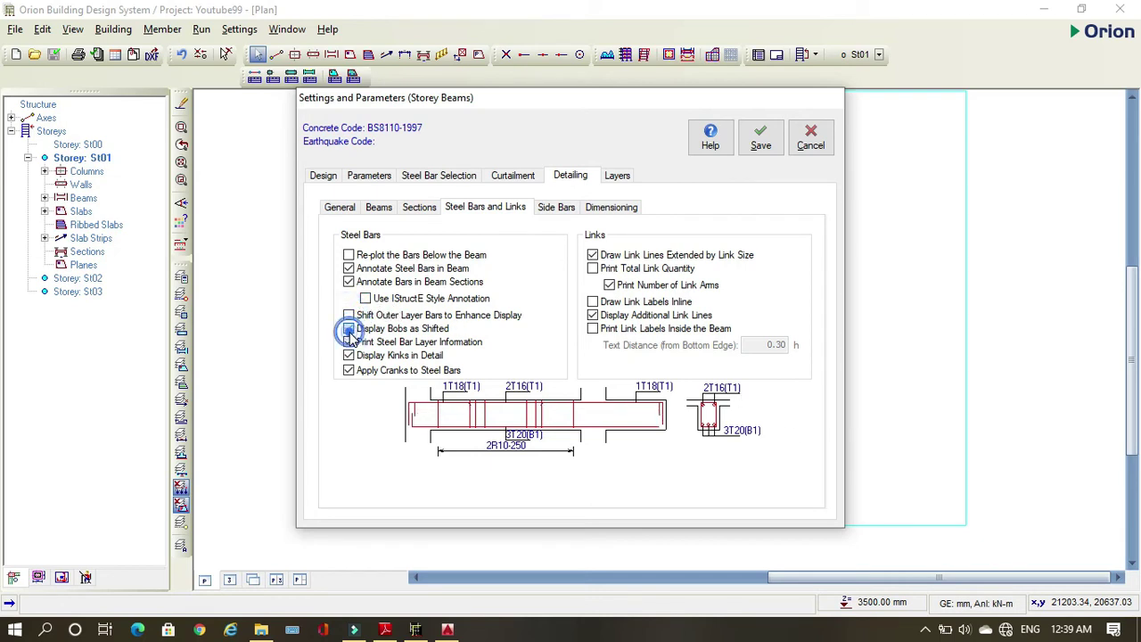
click(348, 342)
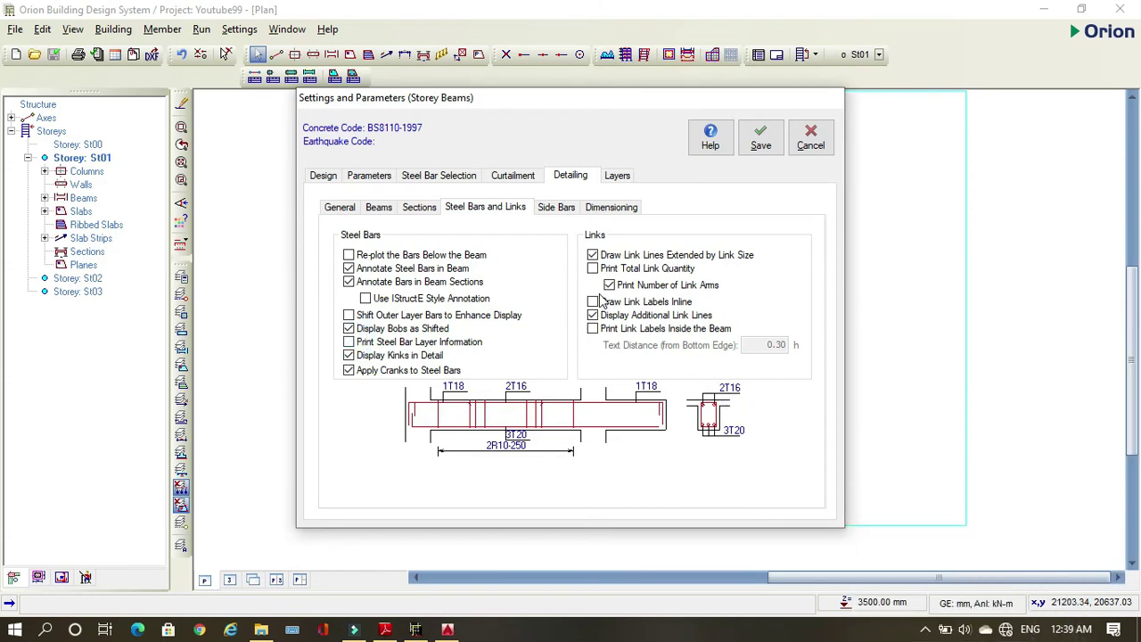
In the beam dimensioning options, try the lap, second span bar, anchorage and link region dimensions, and enable dimensioning of first and last links
click(611, 208)
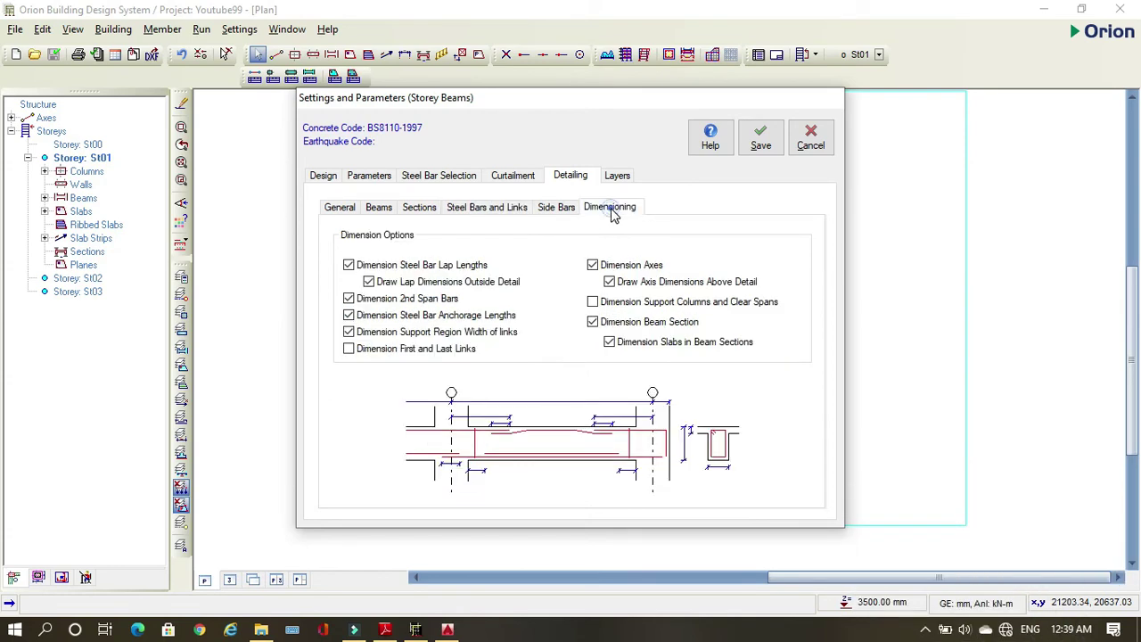
click(349, 265)
click(349, 266)
click(348, 265)
click(348, 265)
click(368, 281)
click(369, 281)
click(349, 298)
click(348, 299)
click(349, 315)
click(348, 314)
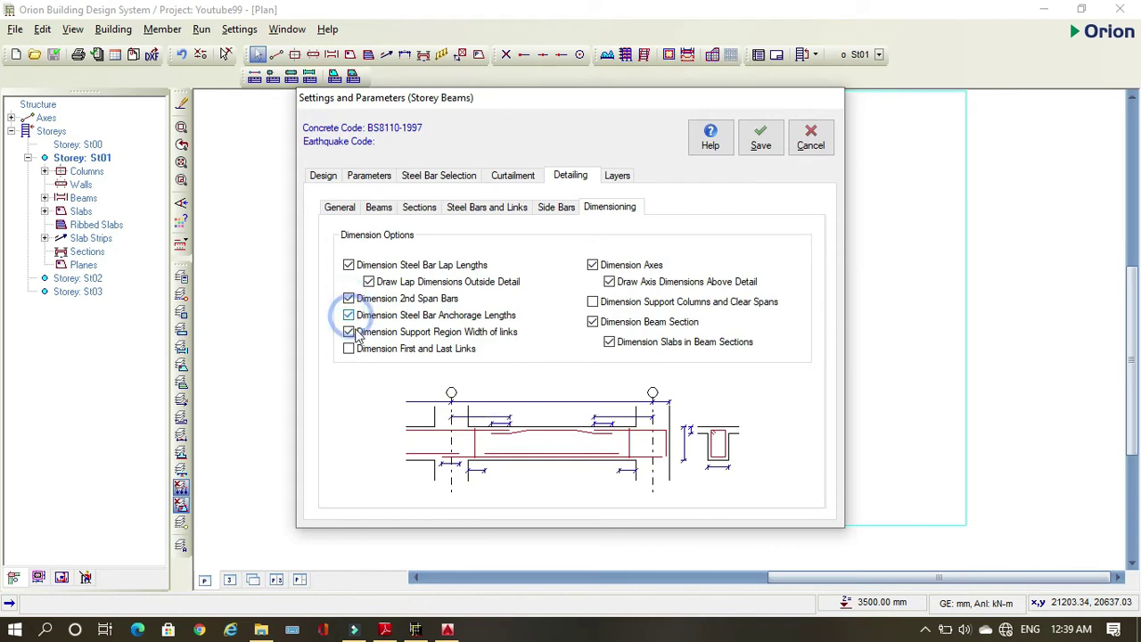
click(348, 332)
click(348, 332)
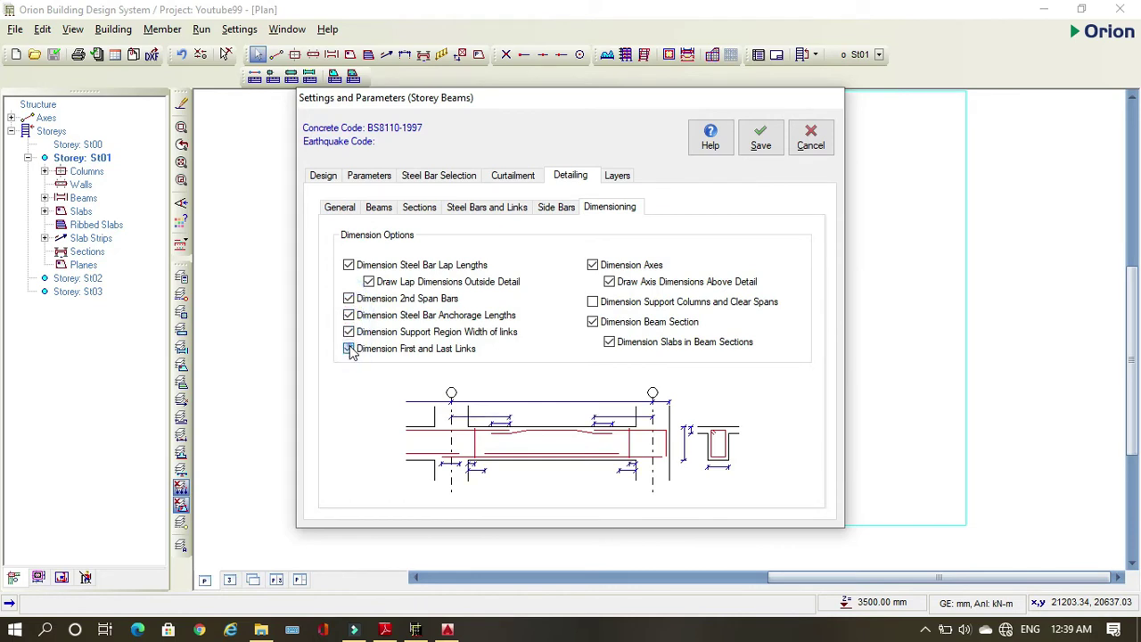
Try the axis, support column and beam section dimension options, turn off slab dimensions in beam sections, and save the storey beam settings
click(592, 266)
click(592, 266)
click(609, 281)
click(609, 282)
click(592, 302)
click(593, 302)
click(593, 322)
click(593, 322)
click(610, 343)
click(766, 141)
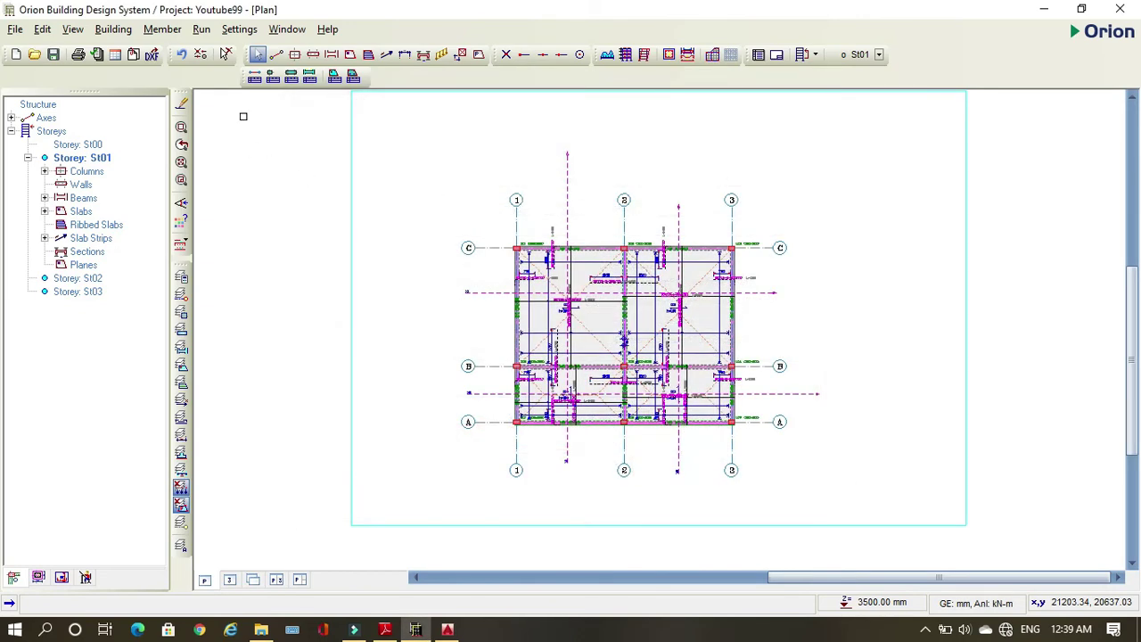
Rerun the building analysis with column/wall and beam reinforcement design, re-selecting steel bars for both
click(203, 29)
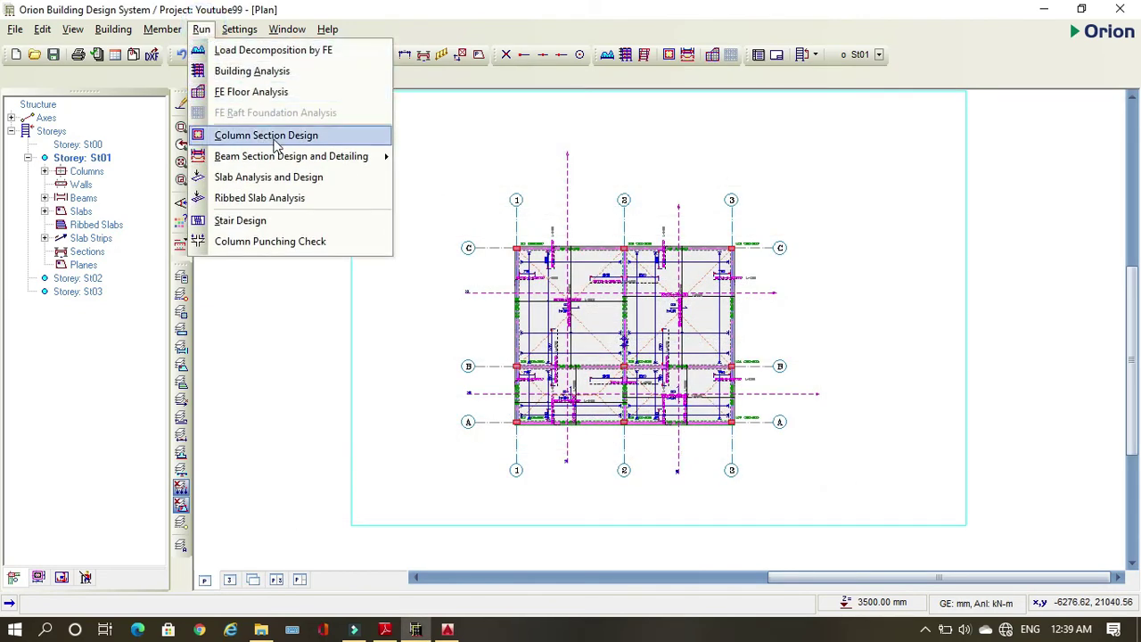
click(278, 71)
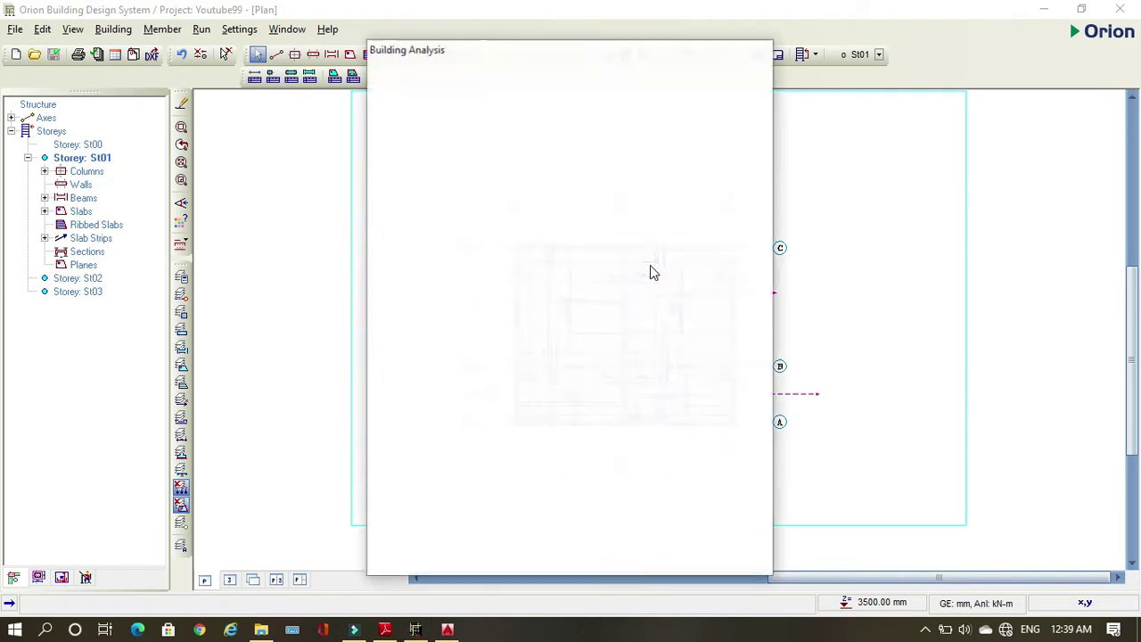
click(522, 121)
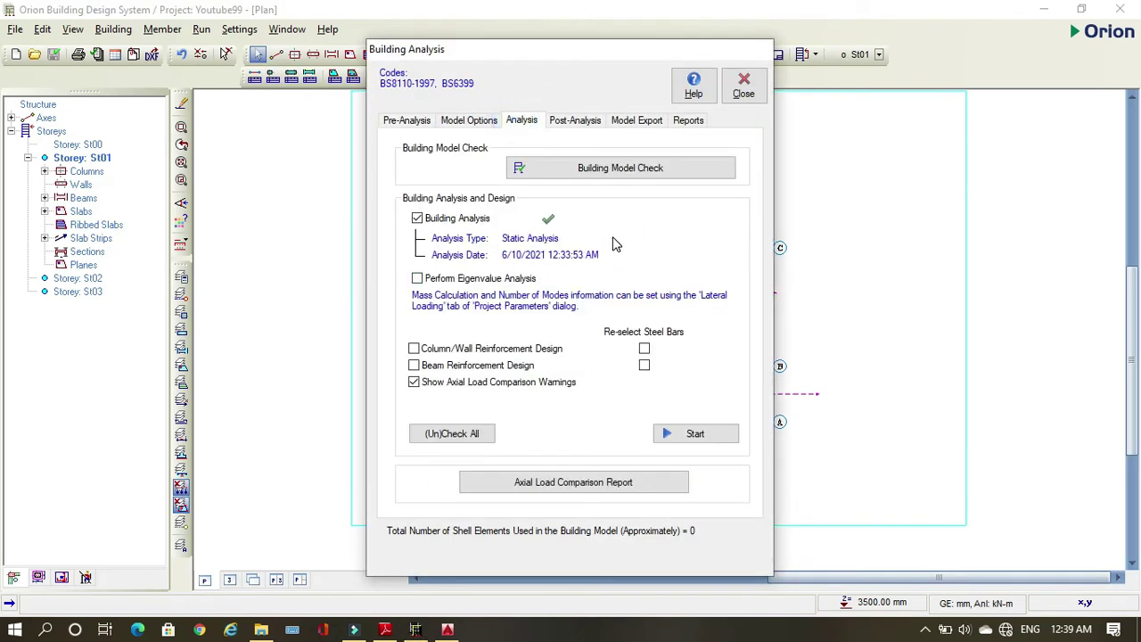
click(454, 366)
click(458, 349)
click(644, 349)
click(643, 364)
click(671, 435)
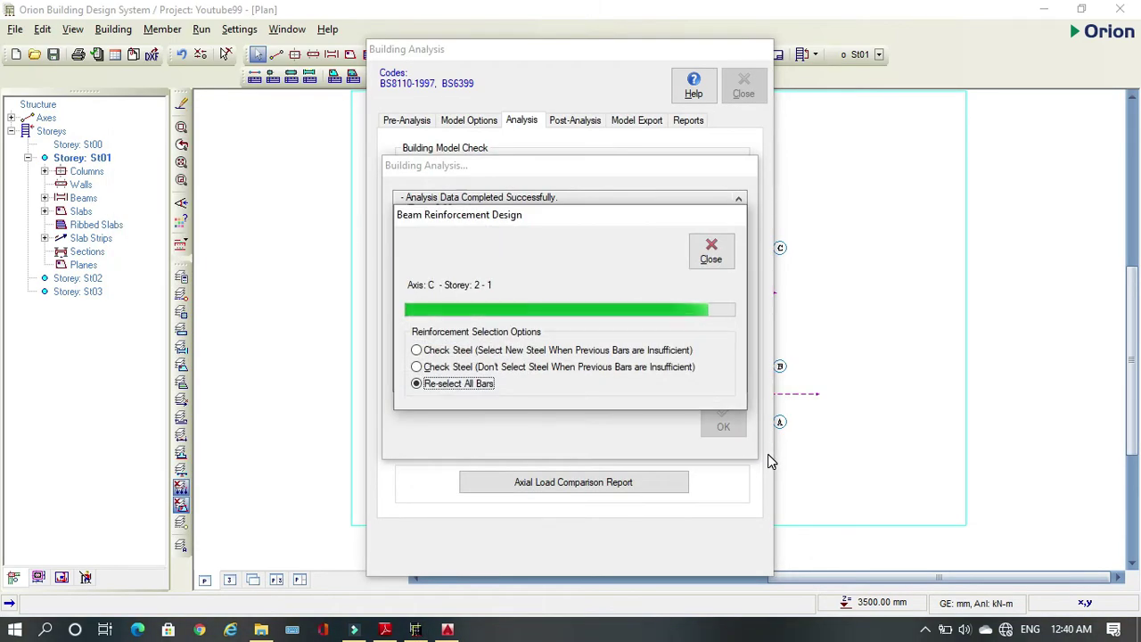
Open the beam section design, load axis 2 storey 1 beams 1B9 - 1B10 interactively, and view their moment envelope diagram
click(573, 119)
click(581, 409)
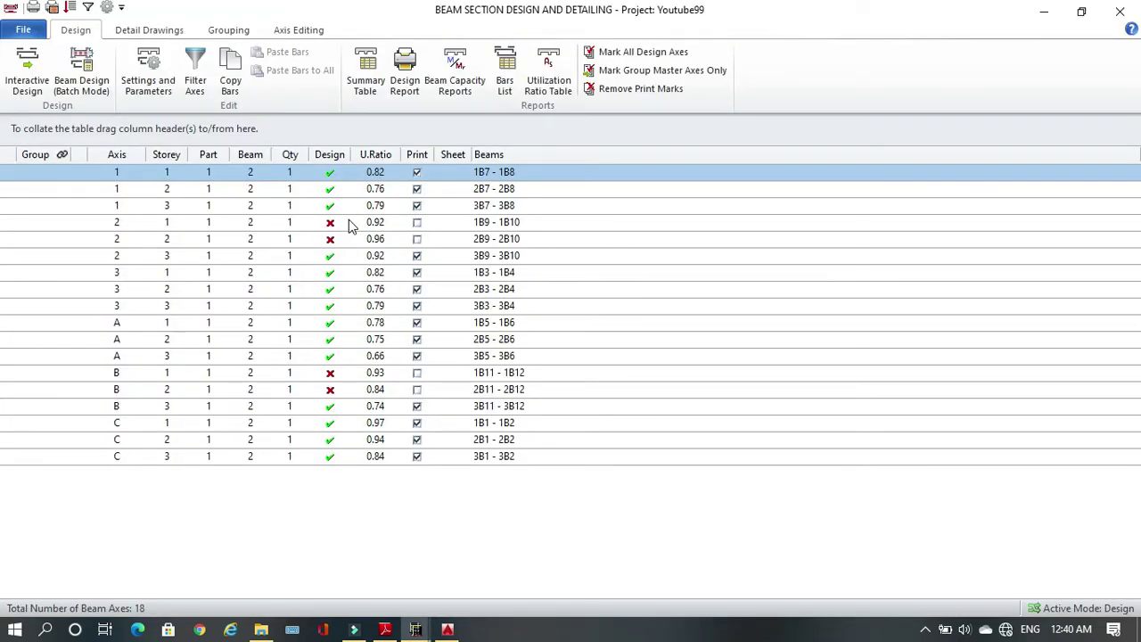
click(349, 223)
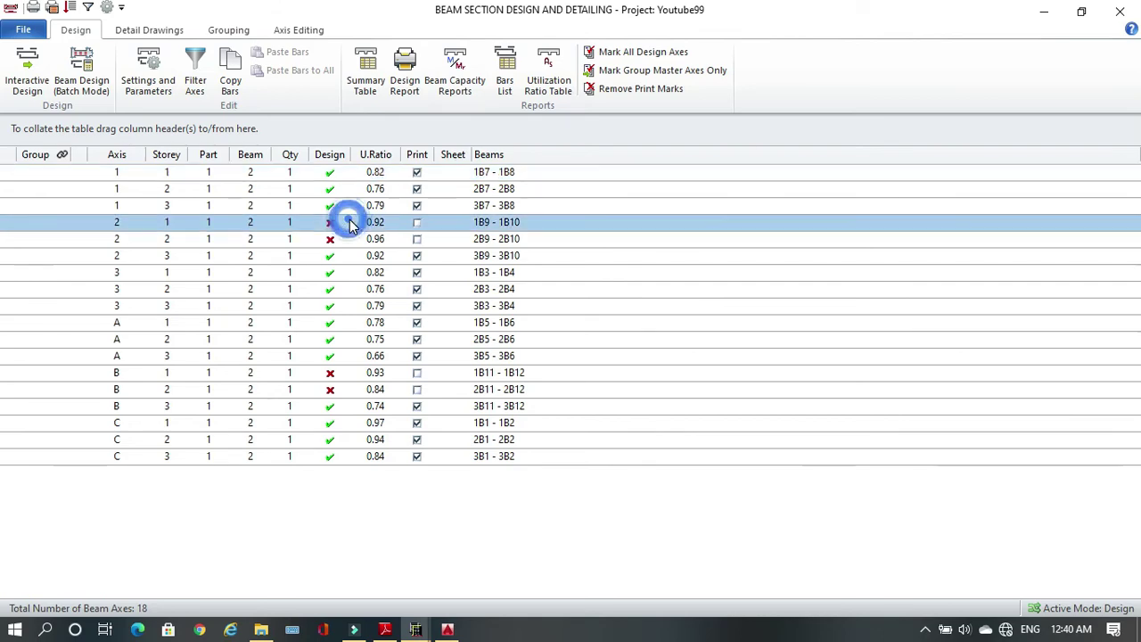
click(28, 71)
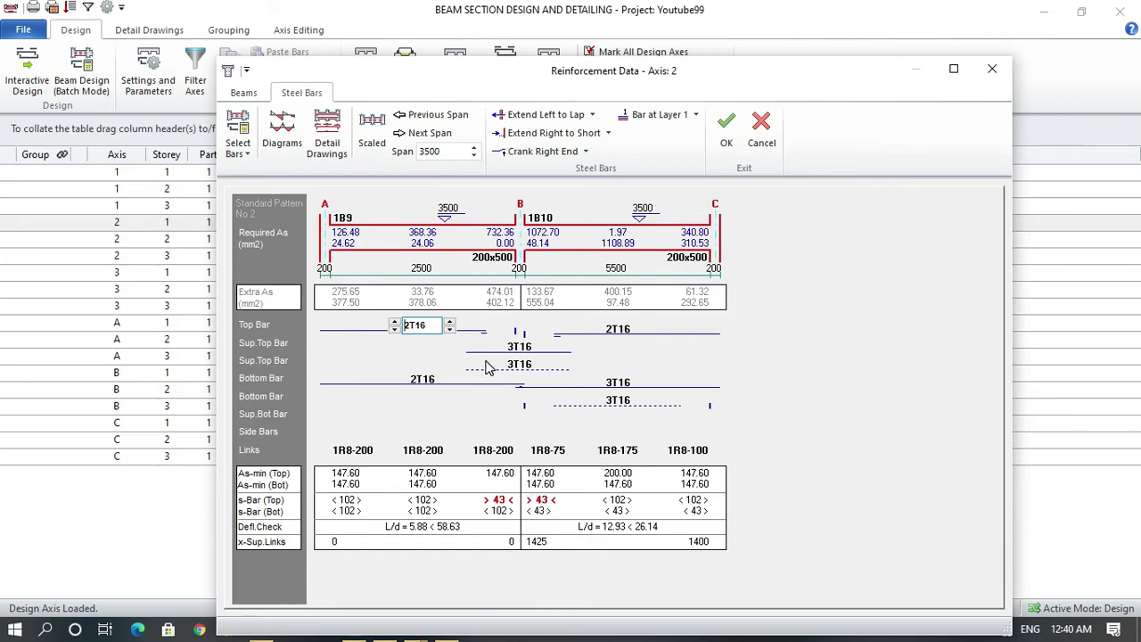
click(282, 130)
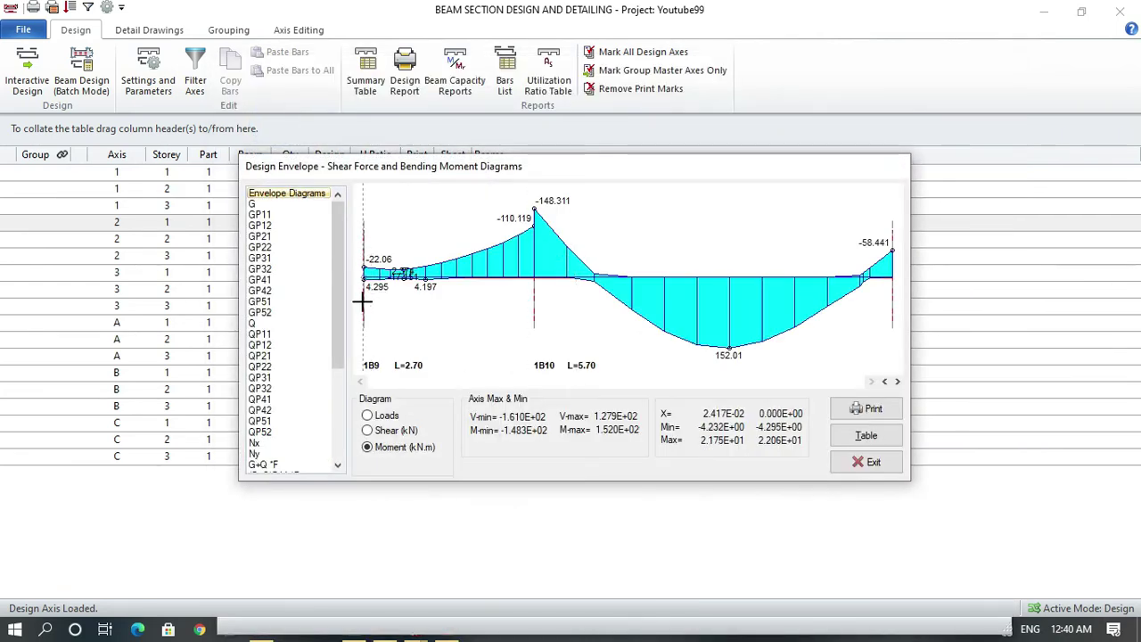
click(887, 461)
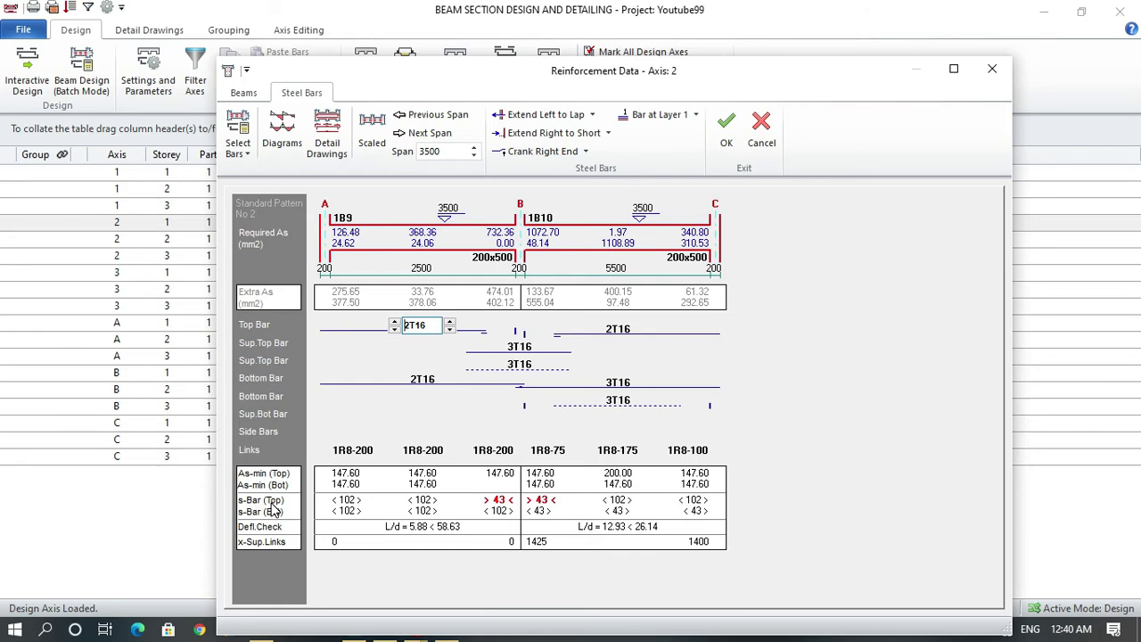
Try different quantities for the second support top bar at axis B, set it back to 3T16, and accept the 1B9 - 1B10 design
click(517, 367)
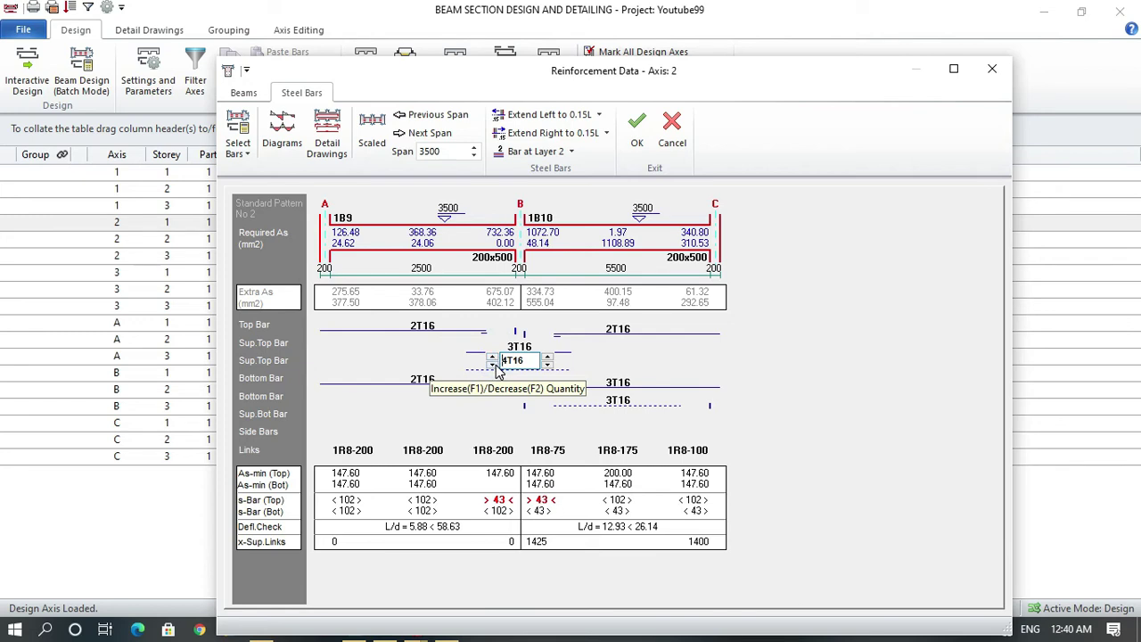
click(497, 363)
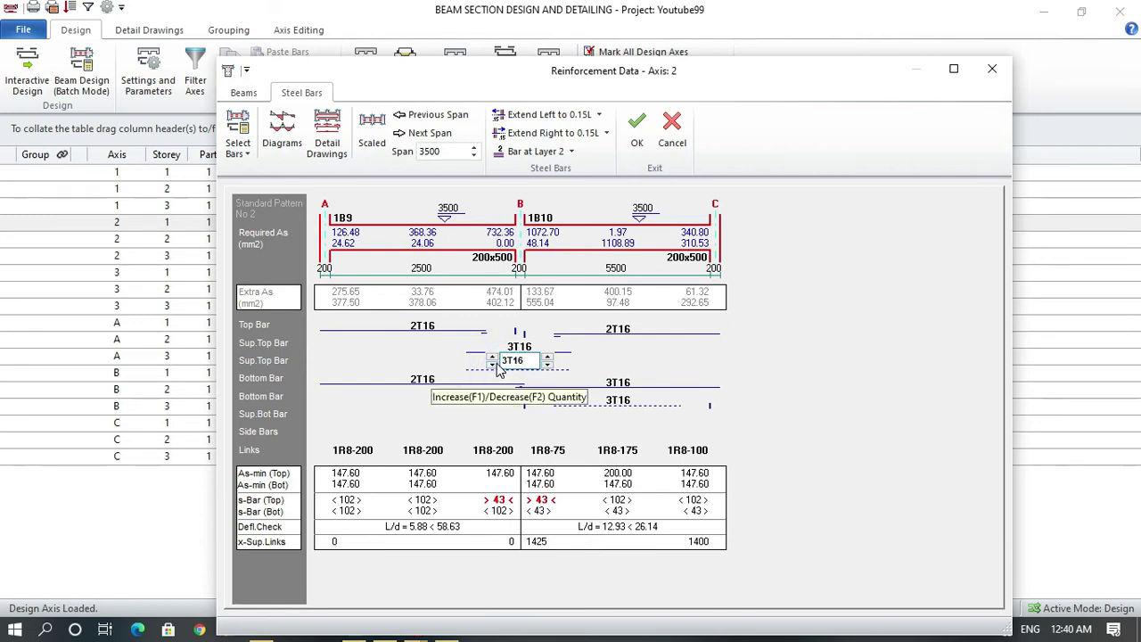
click(493, 365)
click(493, 365)
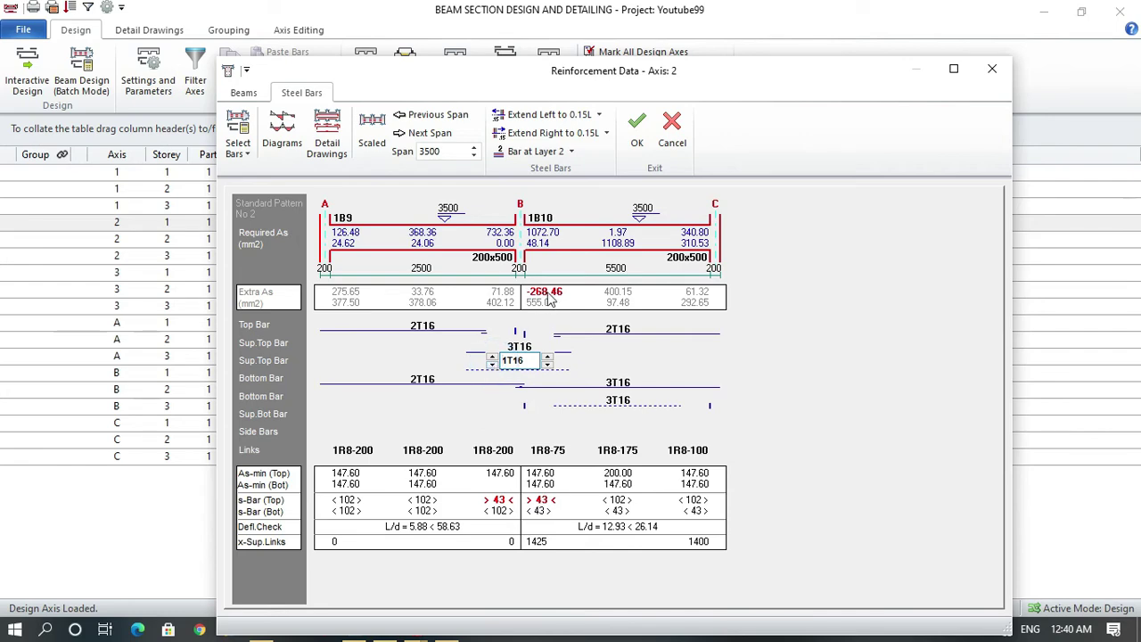
click(492, 358)
click(492, 357)
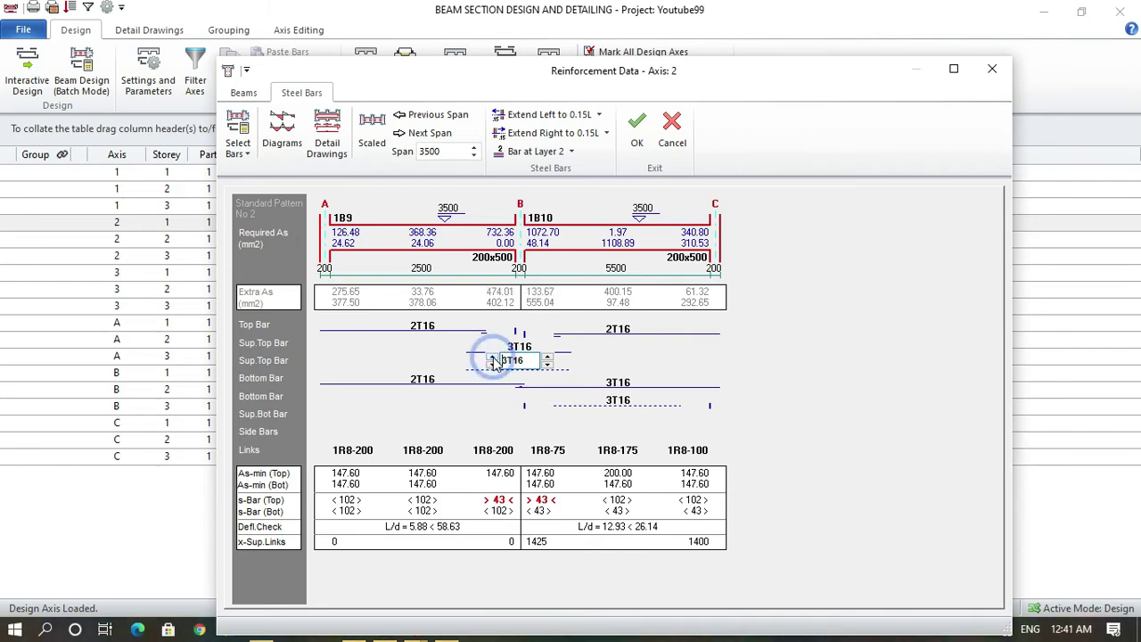
click(635, 138)
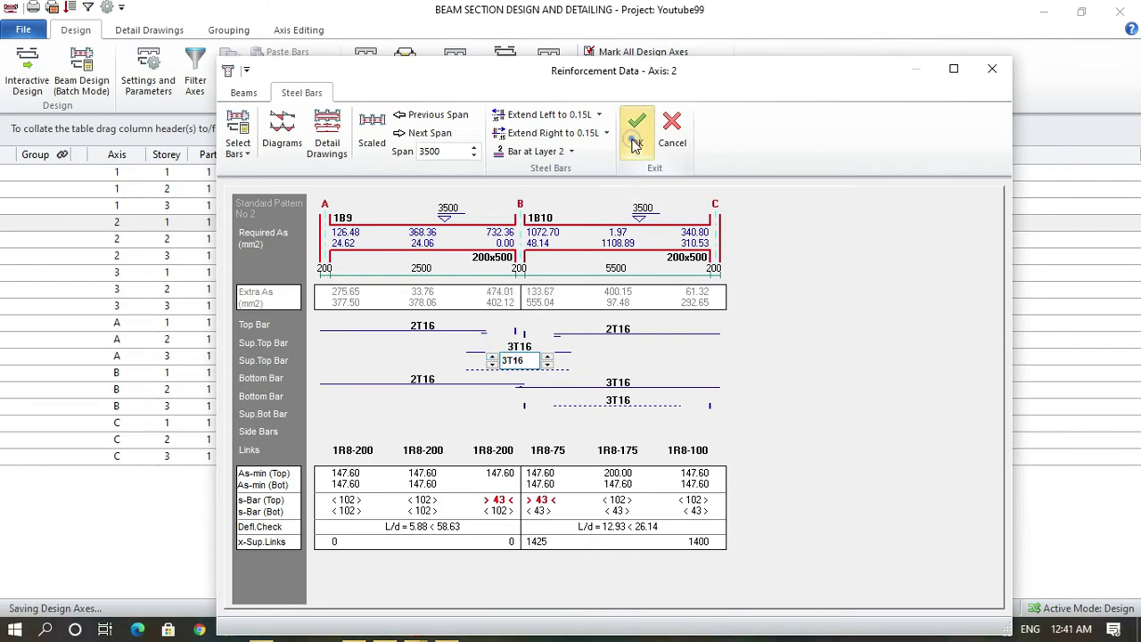
Load beams 2B9 - 2B10 and 1B11 - 1B12 for interactive design and accept their reinforcement
click(346, 242)
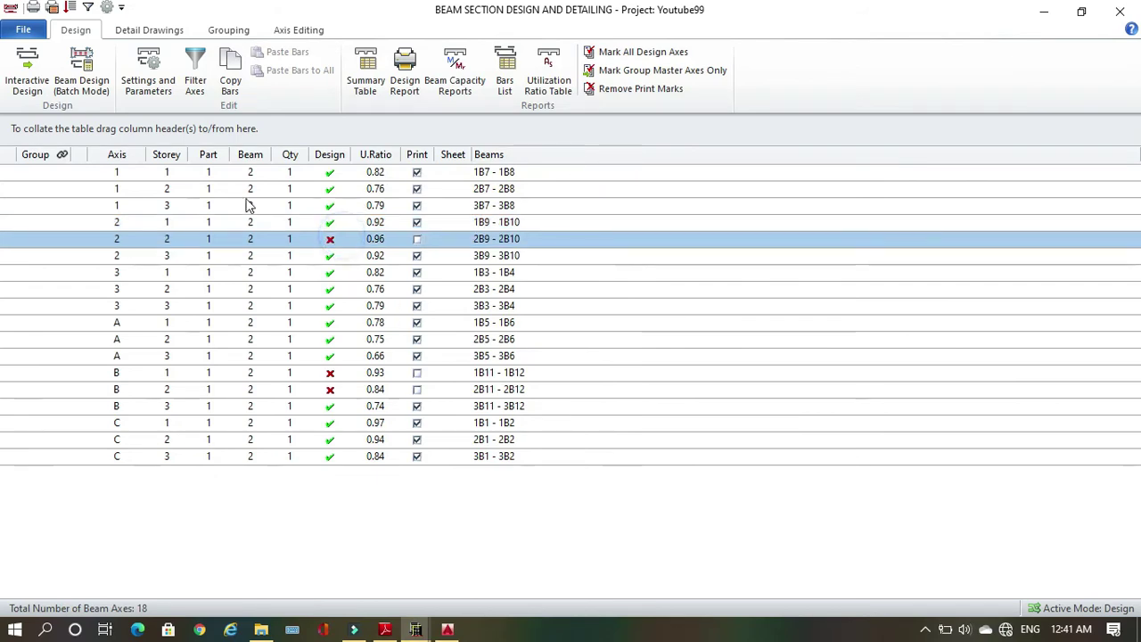
click(22, 67)
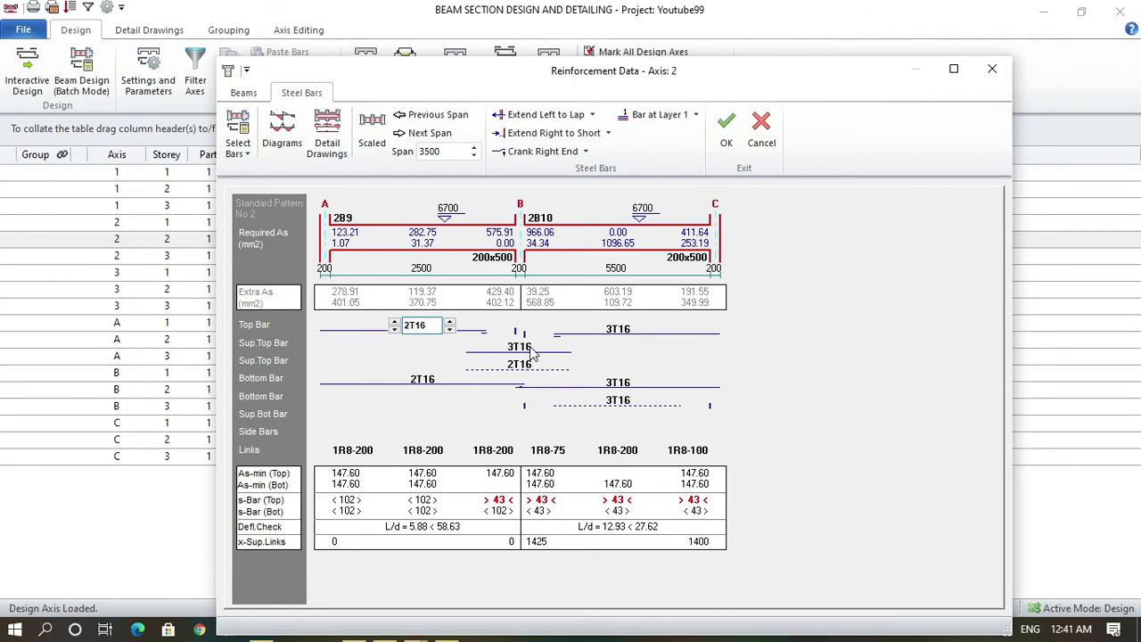
click(531, 354)
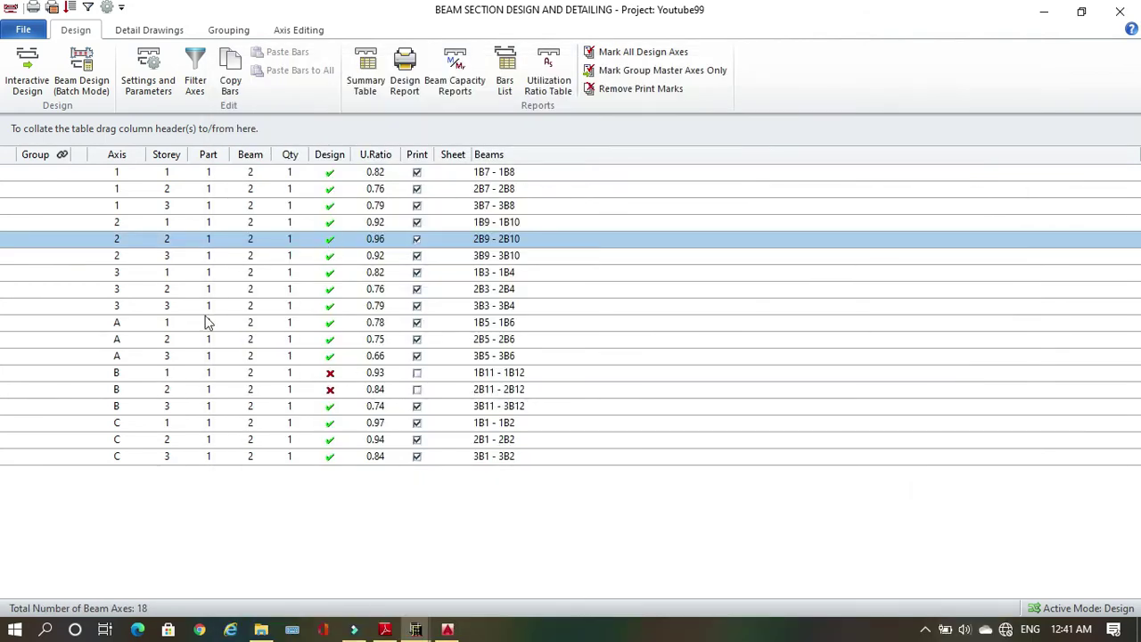
double_click(182, 382)
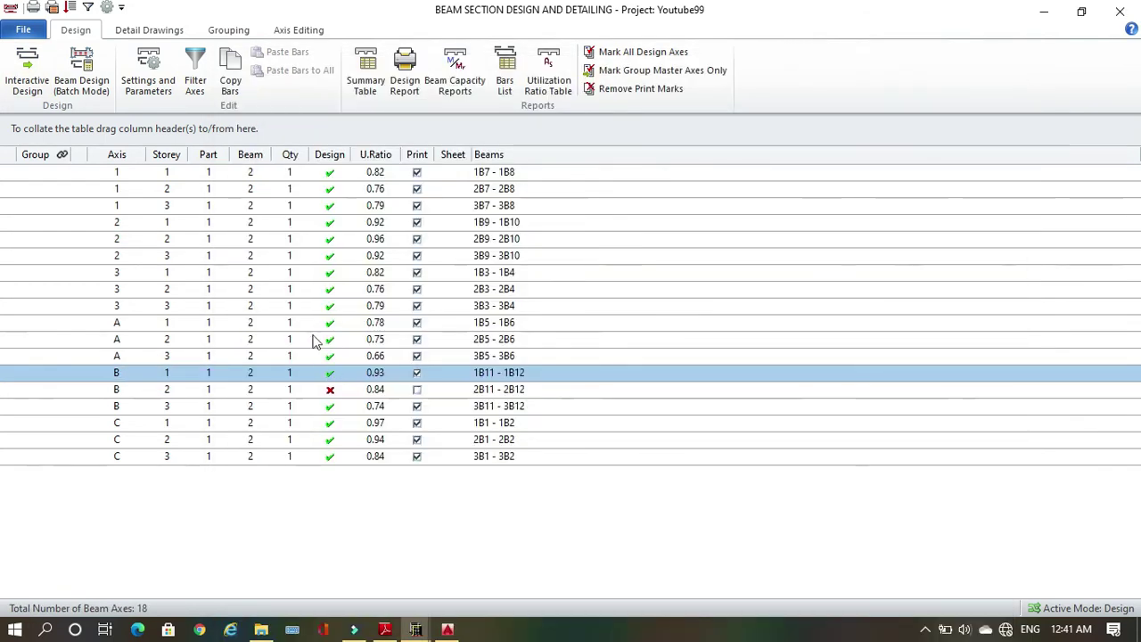
Generate the automatic beam detail drawings of all axes for Storey - 1, with 3 sheet columns and a quantity table, opening them in AutoCAD
click(130, 30)
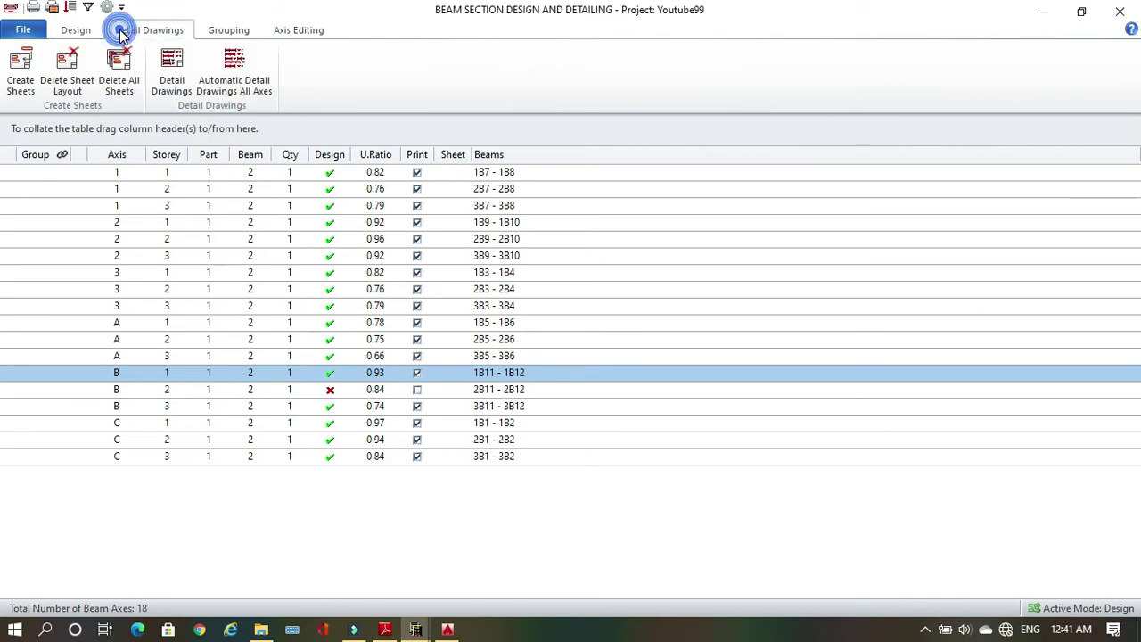
click(236, 78)
click(471, 222)
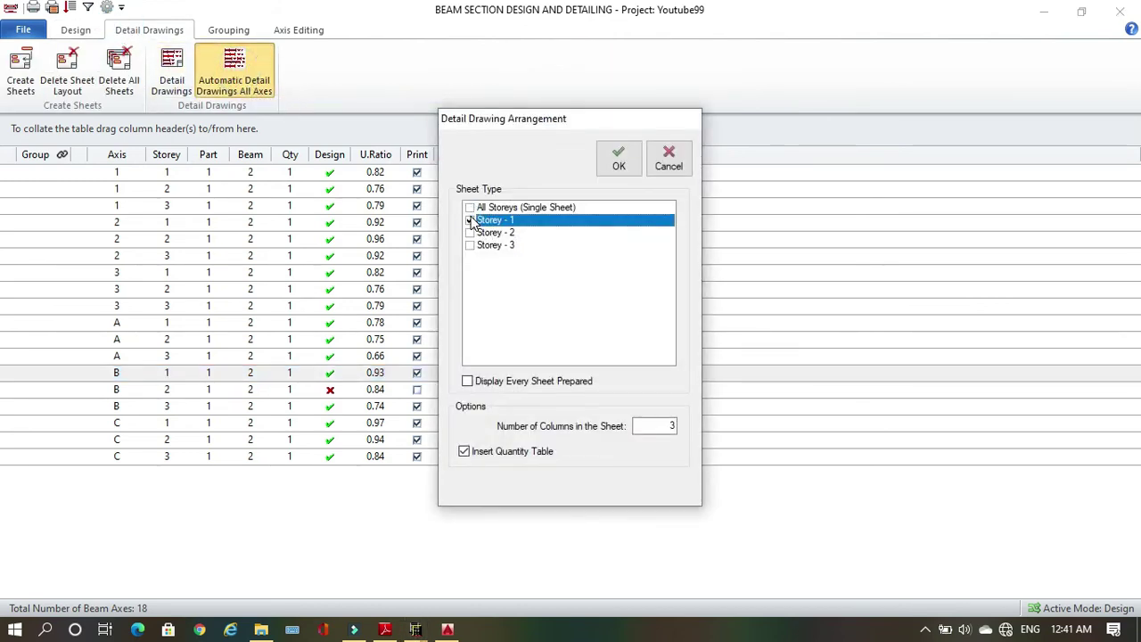
click(615, 161)
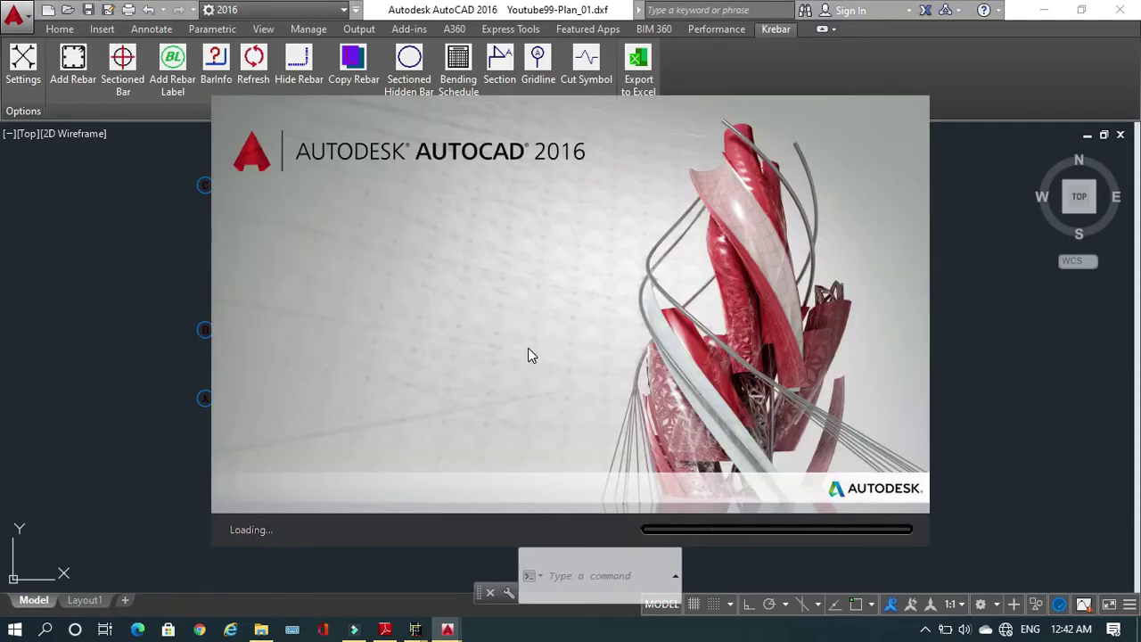
key(Return)
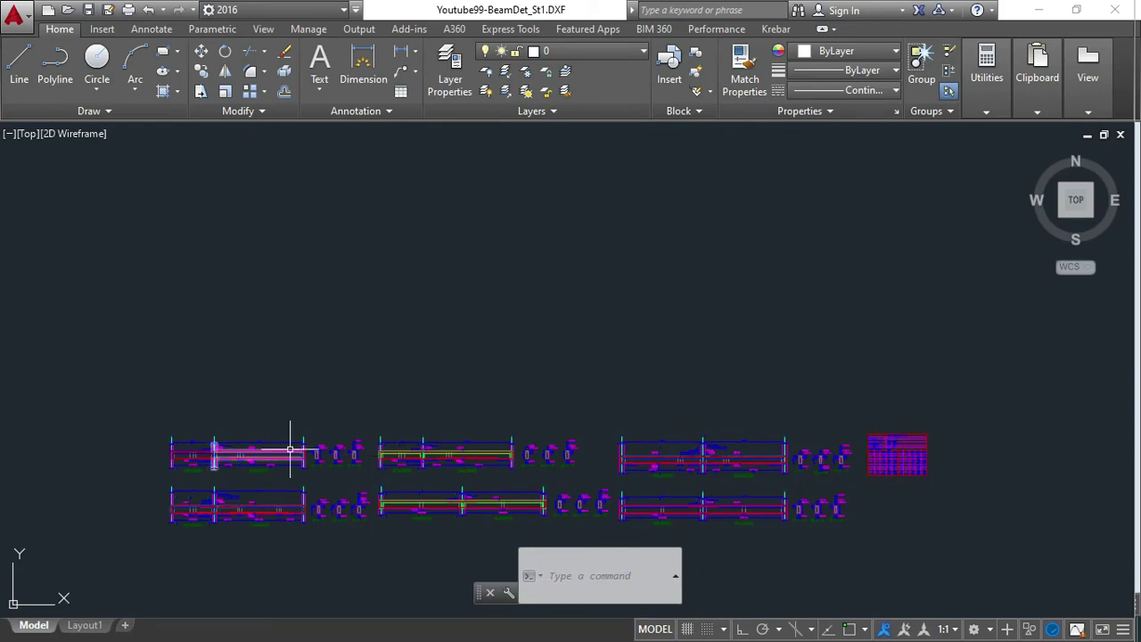
Examine the storey 1 beam elevations, reinforcement labels, cross-sections and quantity table in the generated drawing
scroll(262, 460, up, 10)
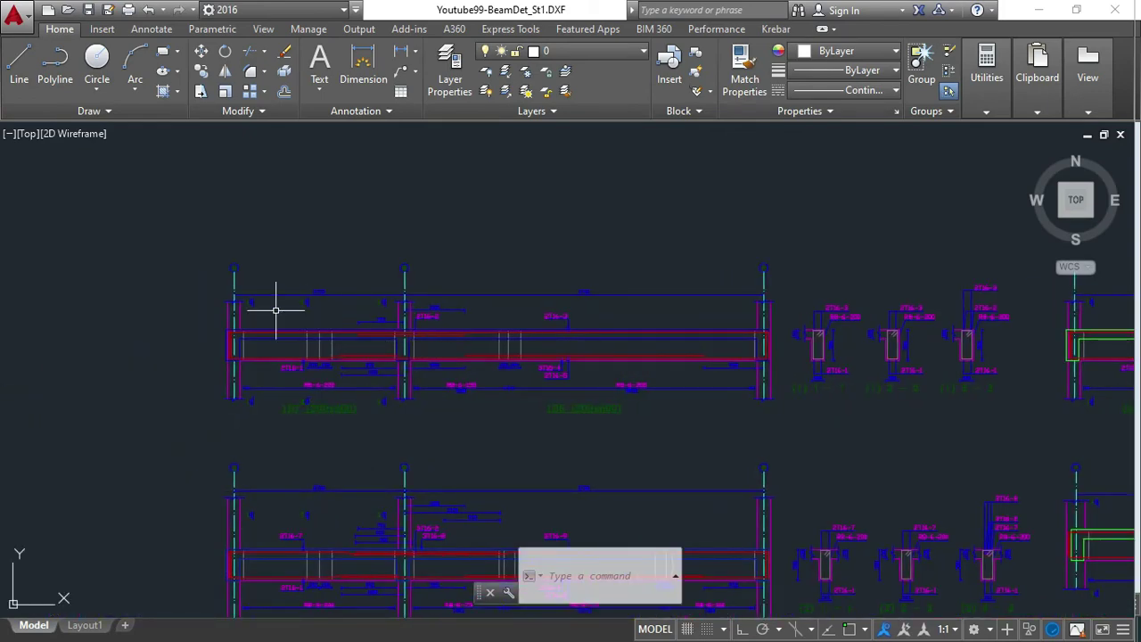
scroll(787, 398, down, 6)
scroll(622, 357, up, 8)
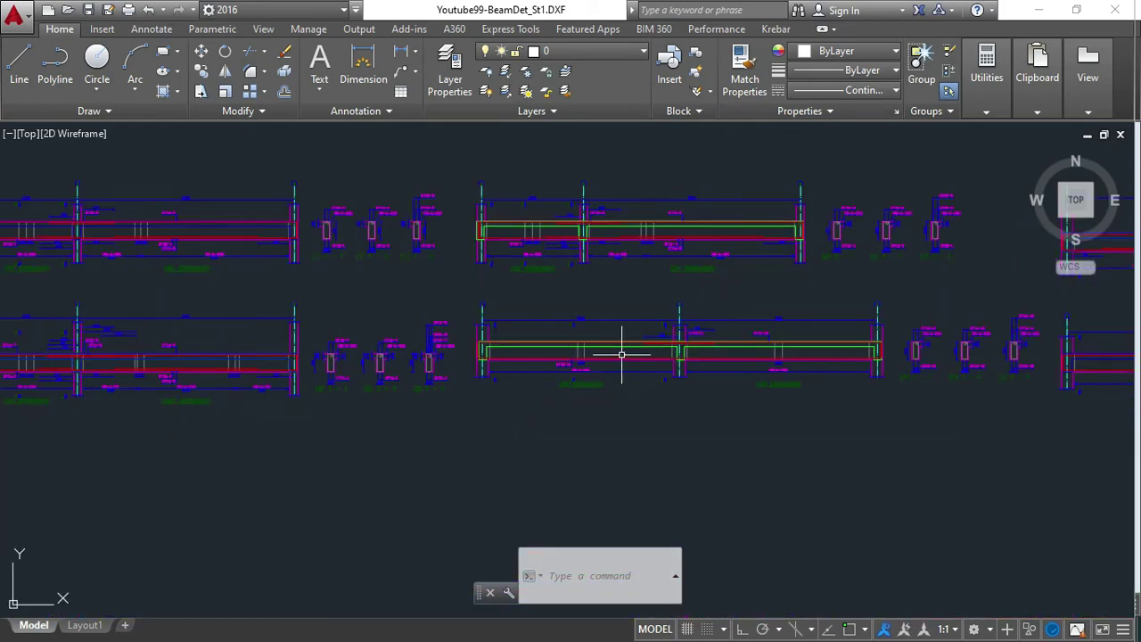
scroll(584, 342, down, 4)
scroll(553, 387, down, 2)
scroll(561, 385, up, 7)
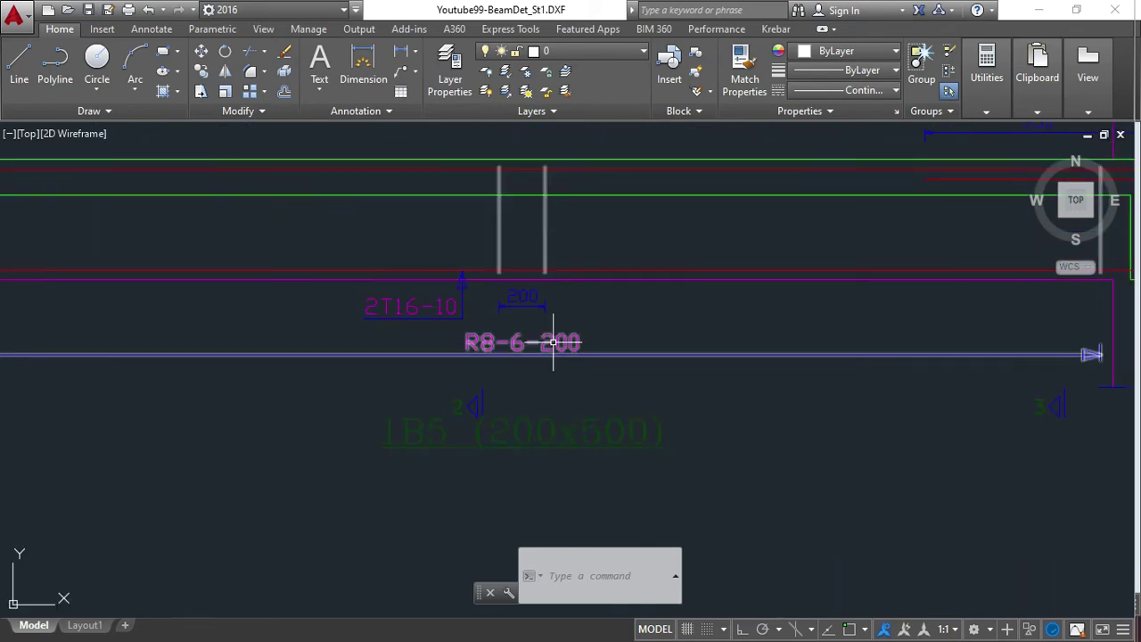
scroll(588, 357, down, 8)
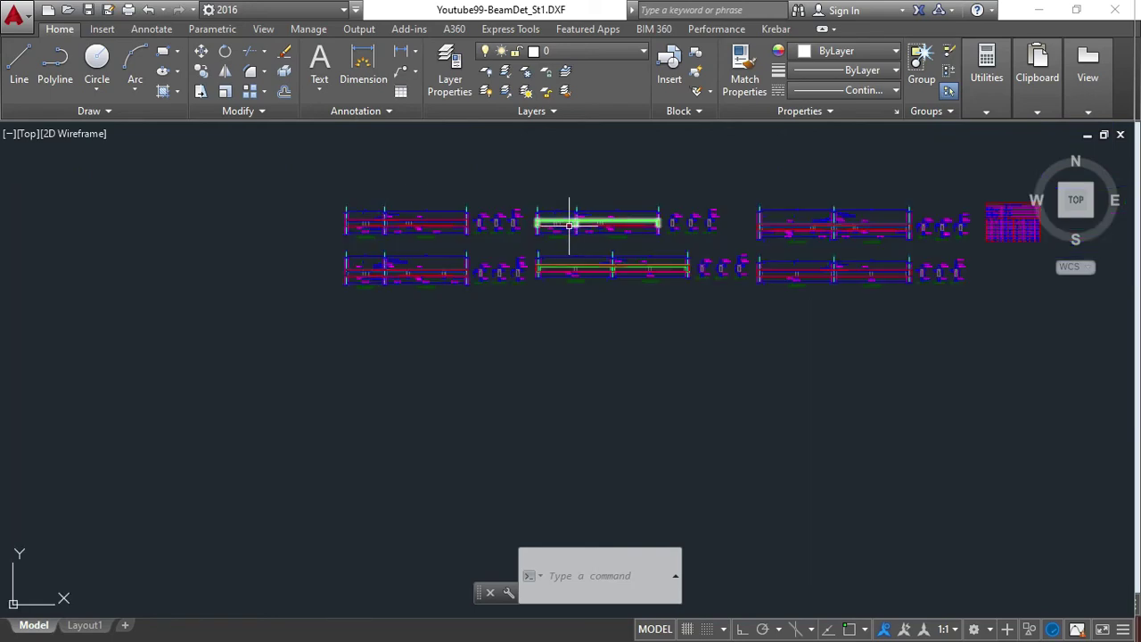
middle_drag(854, 247, 579, 273)
scroll(739, 247, up, 5)
scroll(606, 321, down, 2)
scroll(670, 249, down, 2)
scroll(704, 265, down, 2)
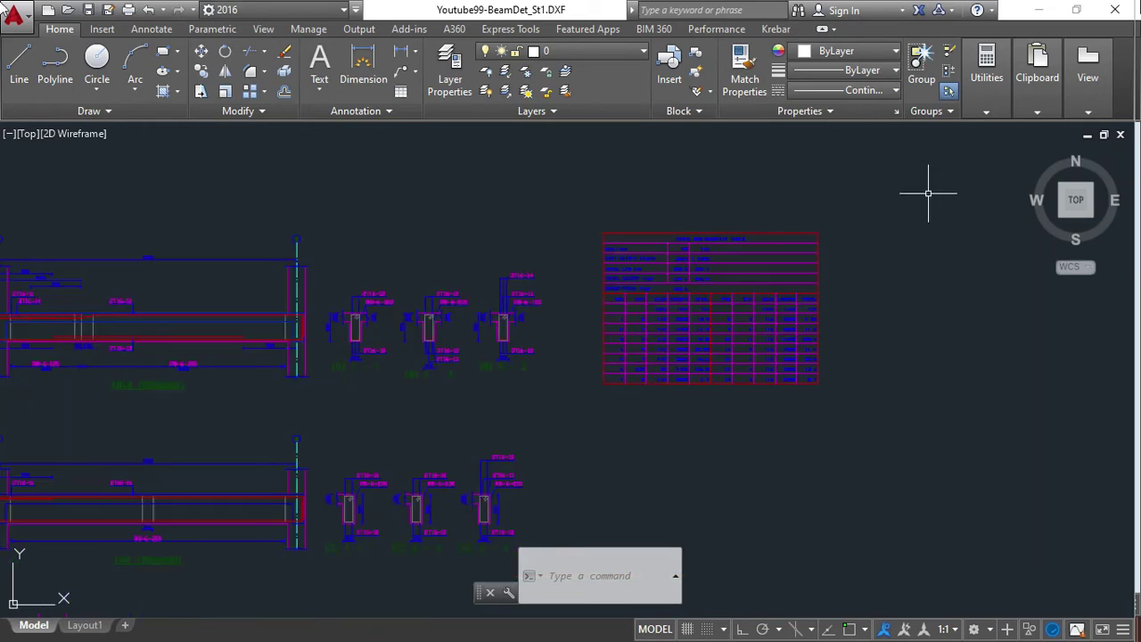
scroll(365, 333, down, 3)
scroll(268, 367, down, 2)
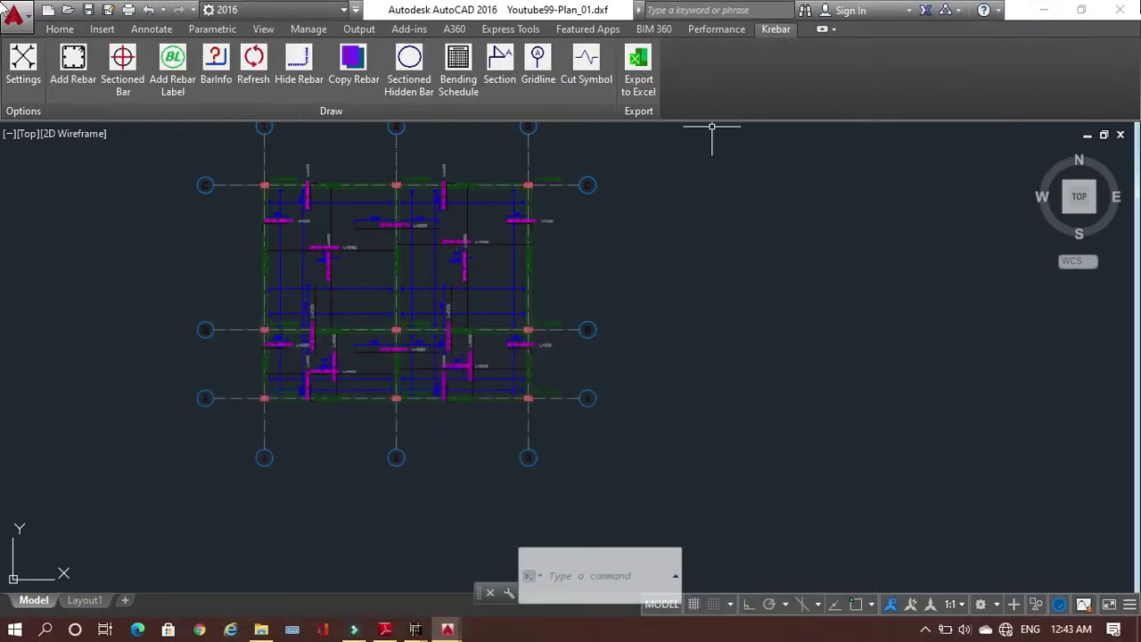
Return to Orion, close the beam detailing, and open the Column/Wall Design with the changes saved to review the column list
click(1043, 10)
click(669, 159)
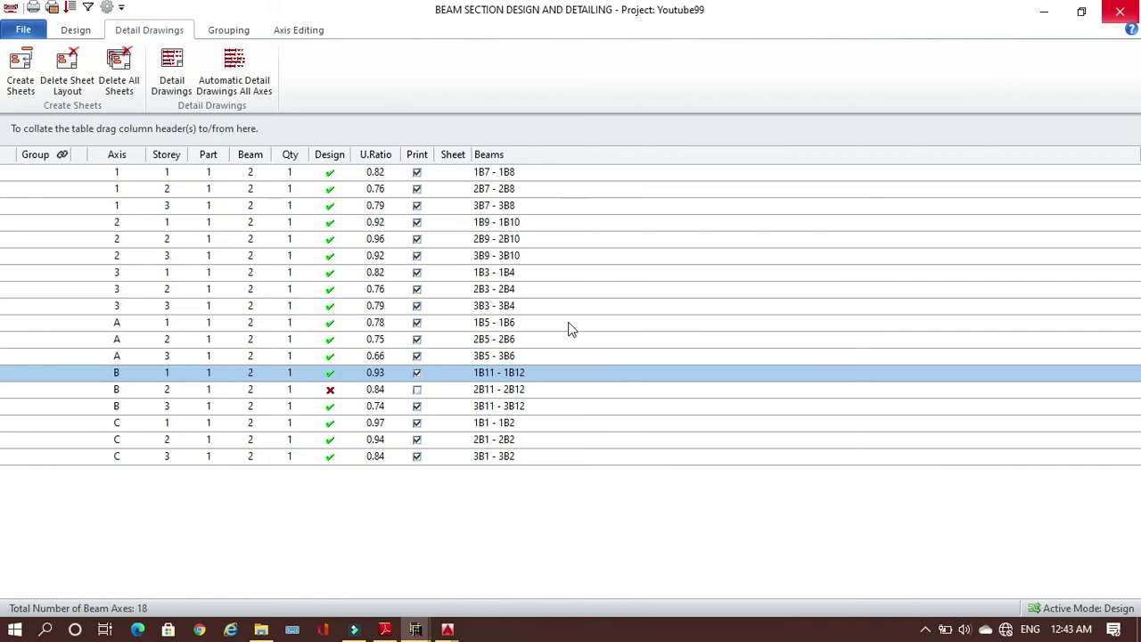
key(alt+F4)
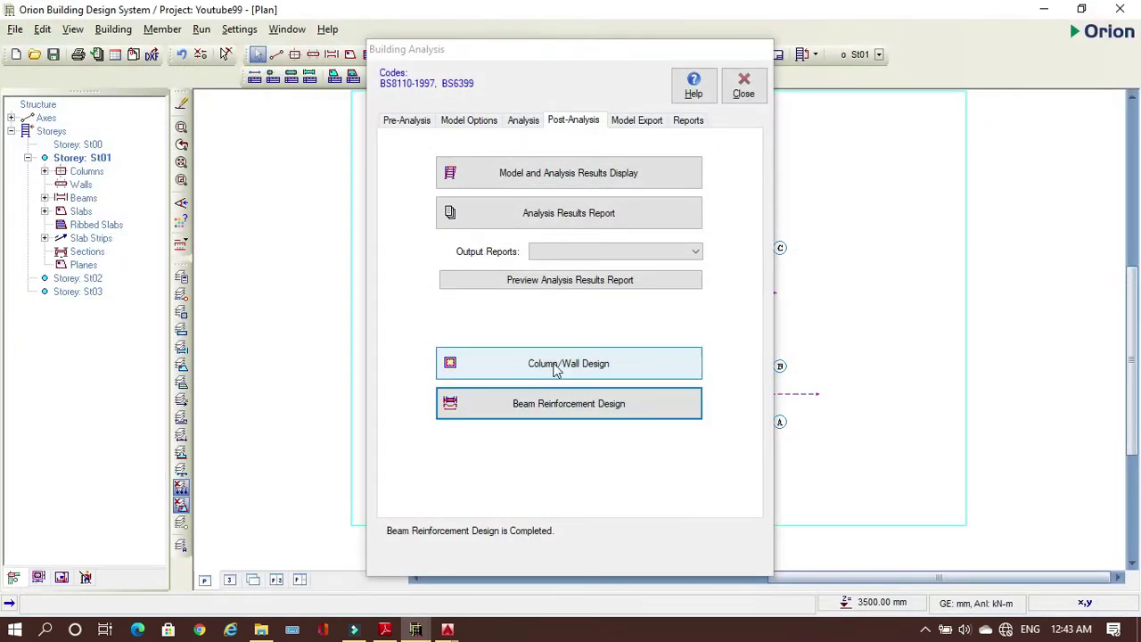
click(558, 368)
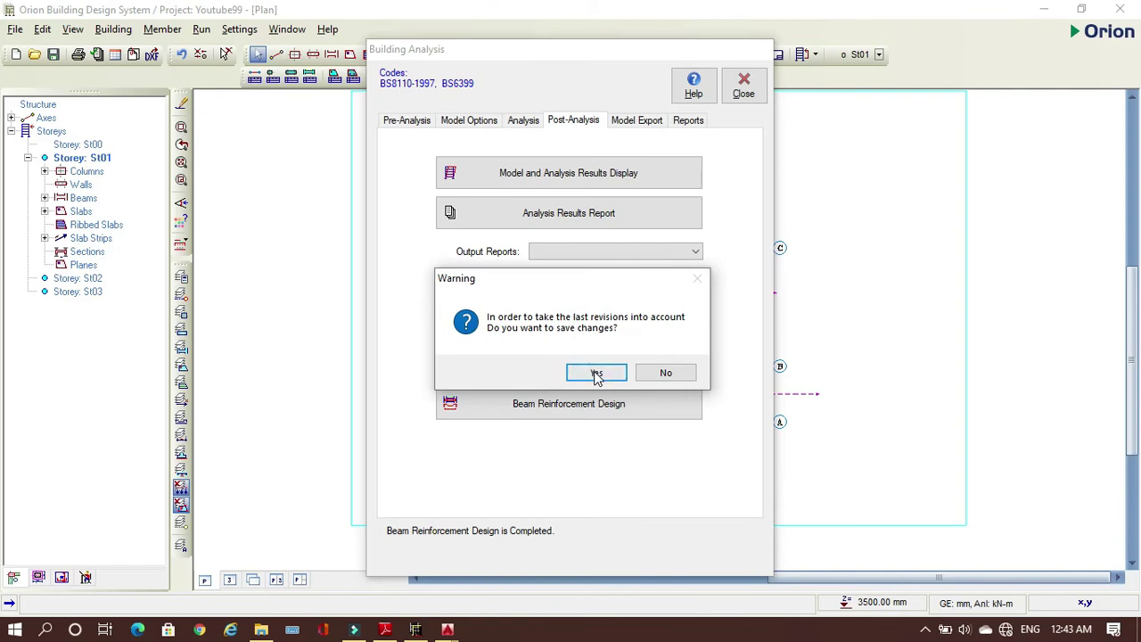
click(596, 374)
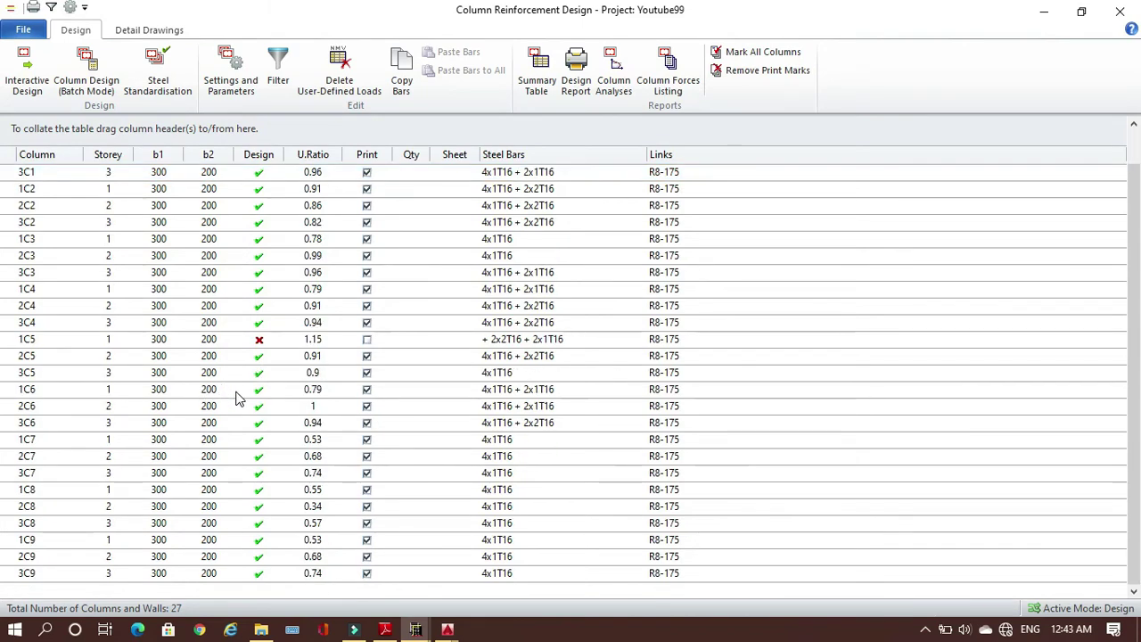
scroll(292, 405, down, 1)
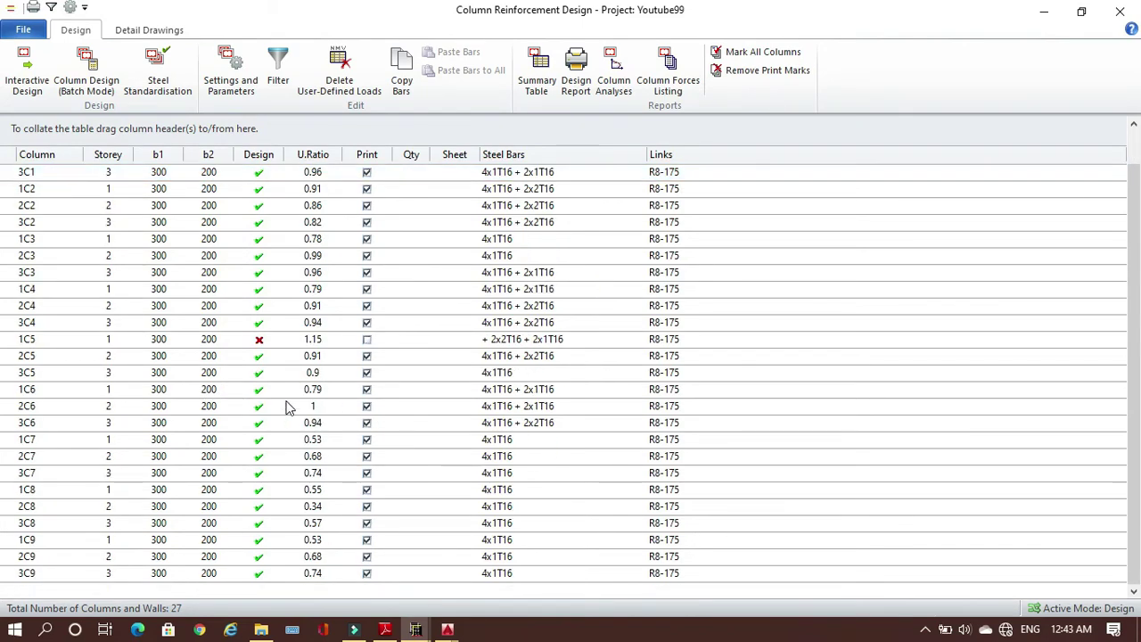
scroll(294, 343, up, 1)
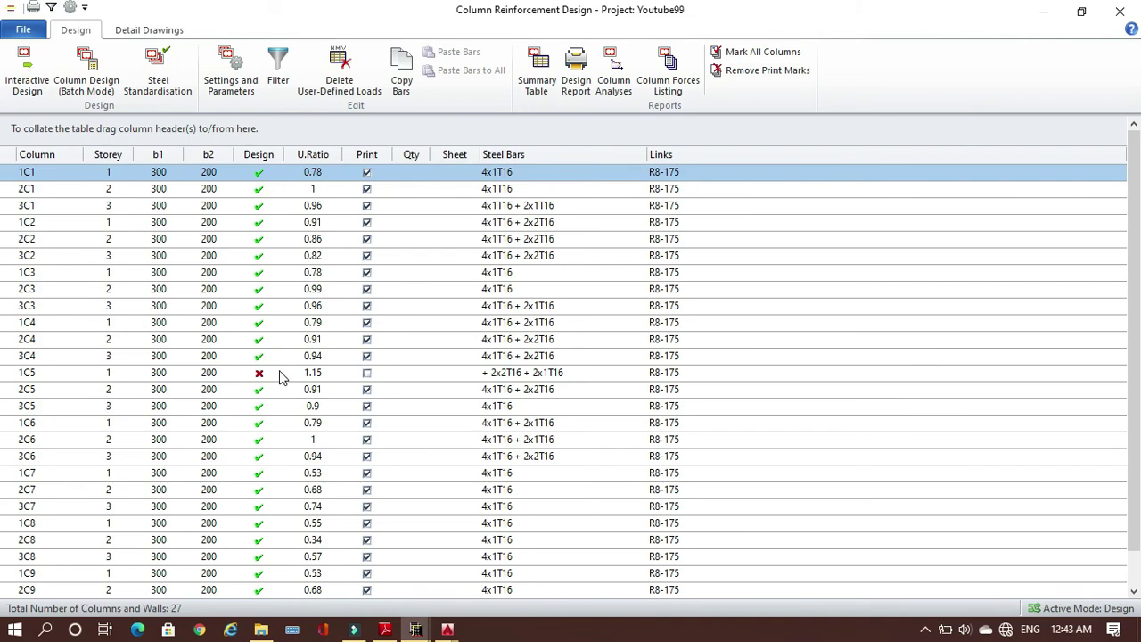
Open storey 1 column 1C5 and run its interactive reinforcement design with the existing section
click(295, 373)
click(27, 71)
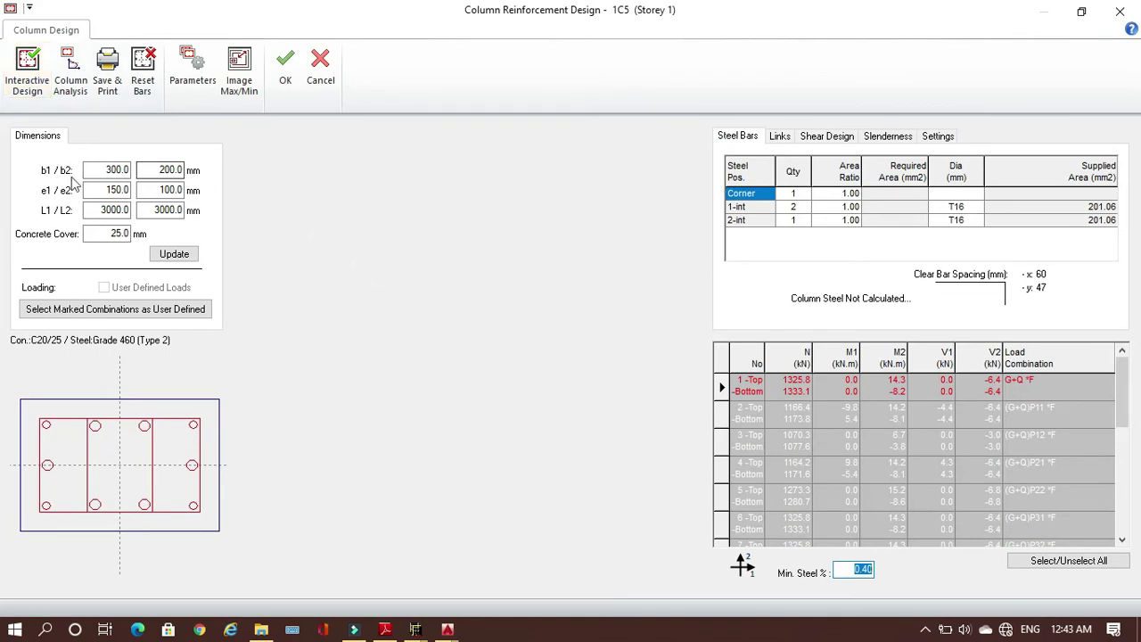
click(20, 69)
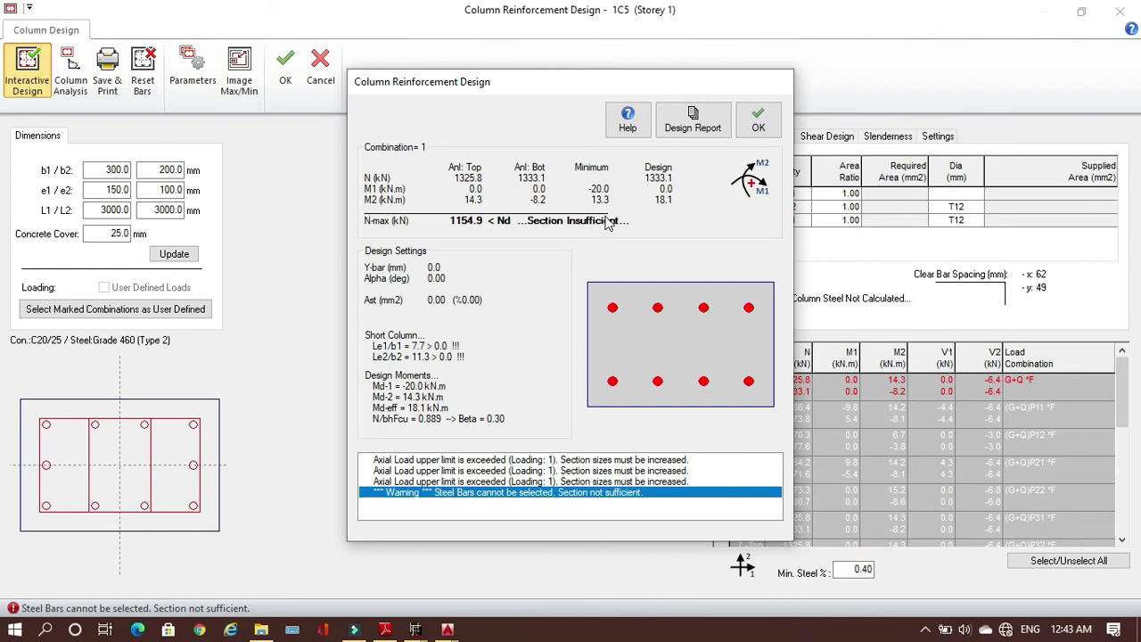
click(754, 120)
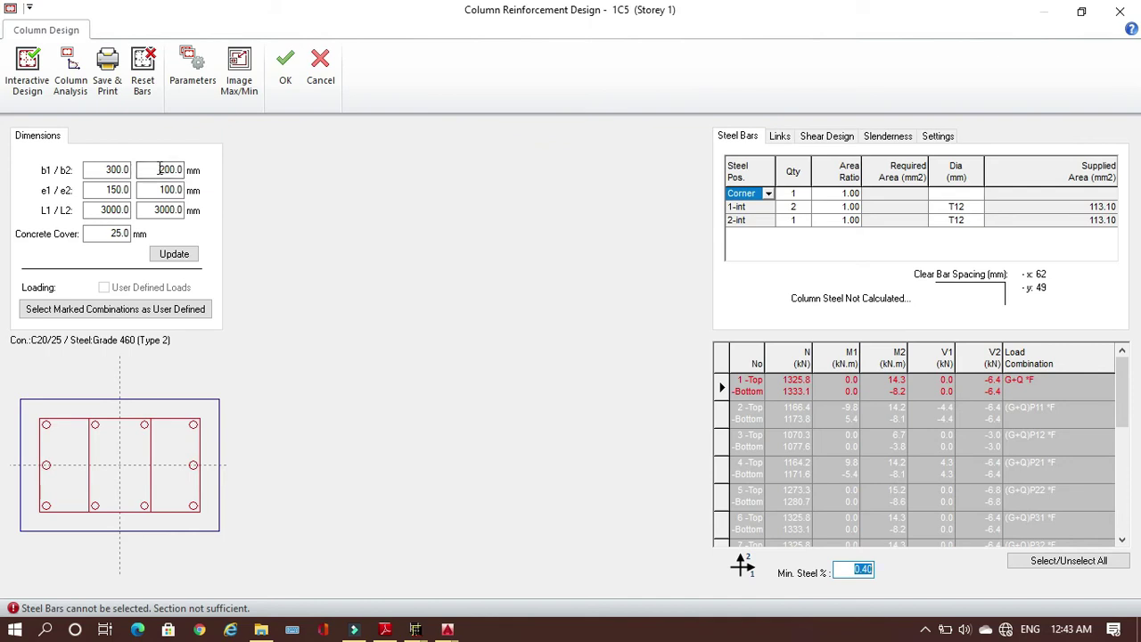
Set column 1C5's b2 to 250 mm and e2 to 125 mm, and update the section
click(160, 169)
text(250)
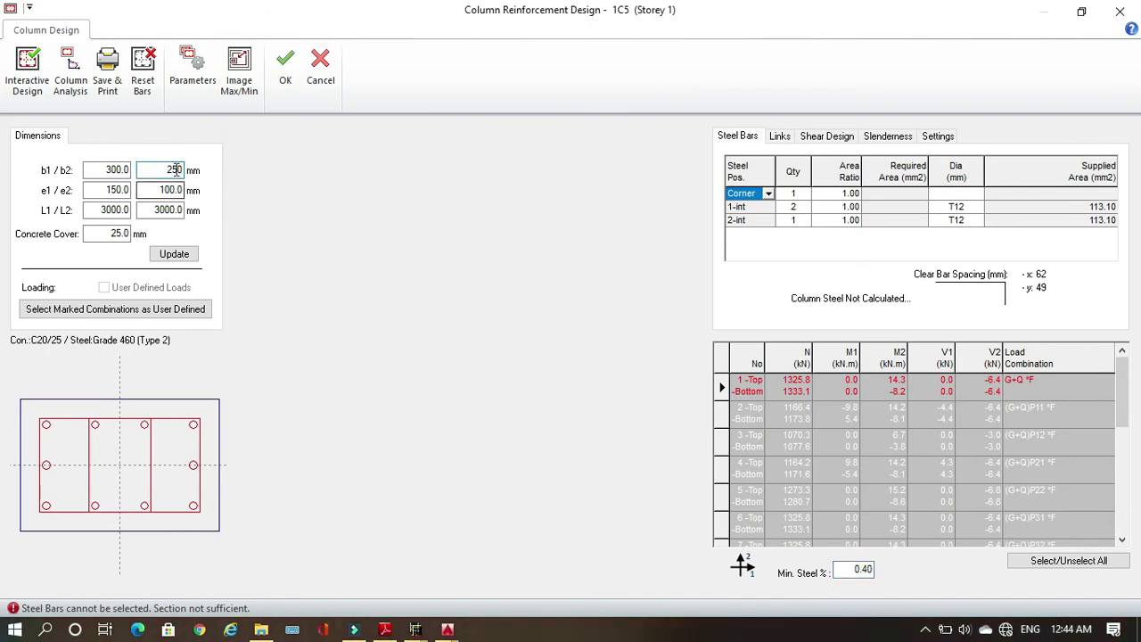
click(157, 188)
text(125)
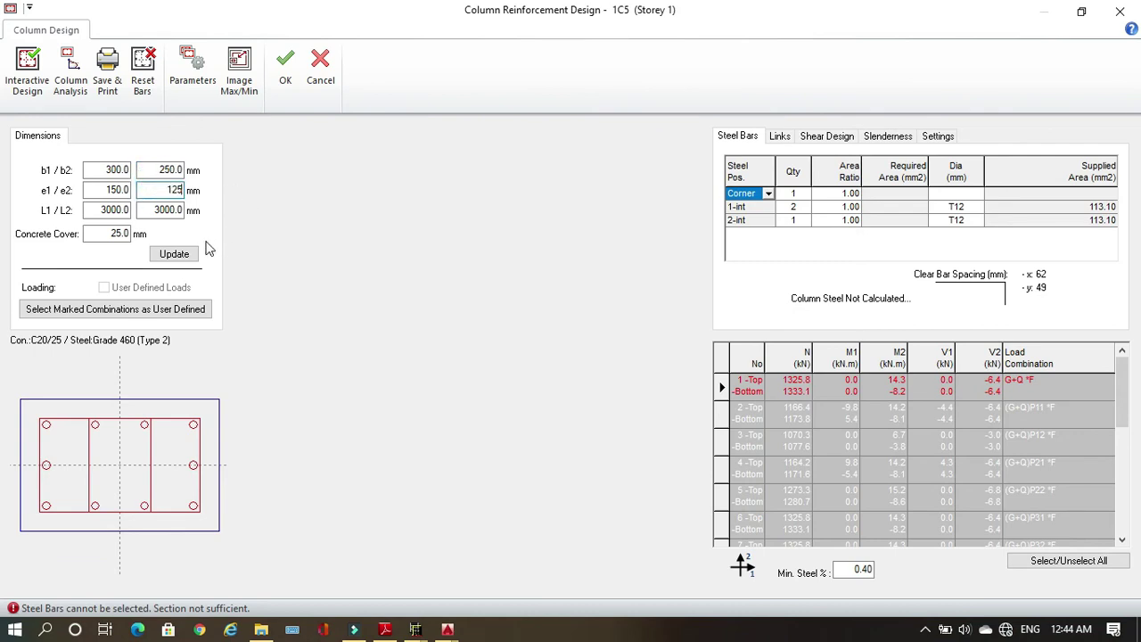
click(183, 254)
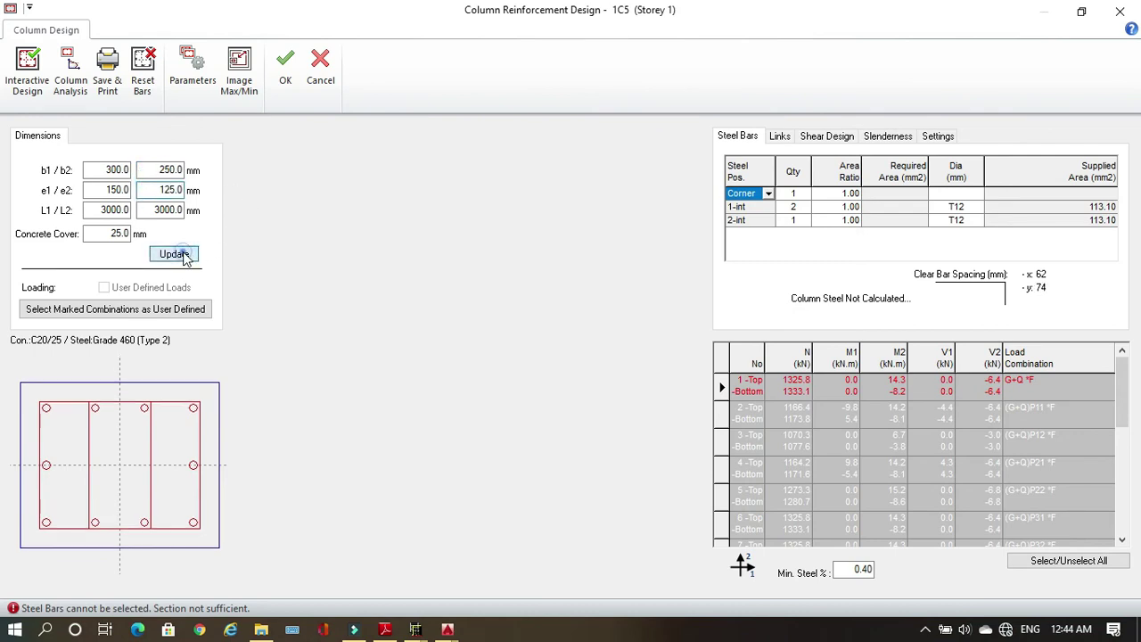
Rerun the interactive design of column 1C5, accept its reinforcement, and refresh its row in the column list
click(27, 64)
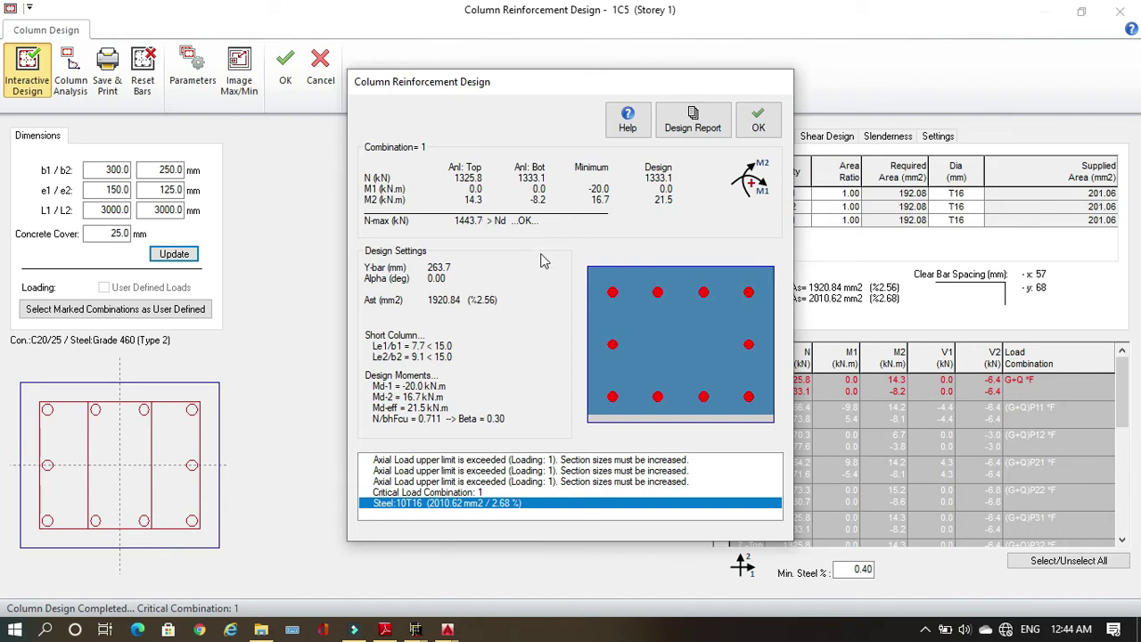
click(756, 122)
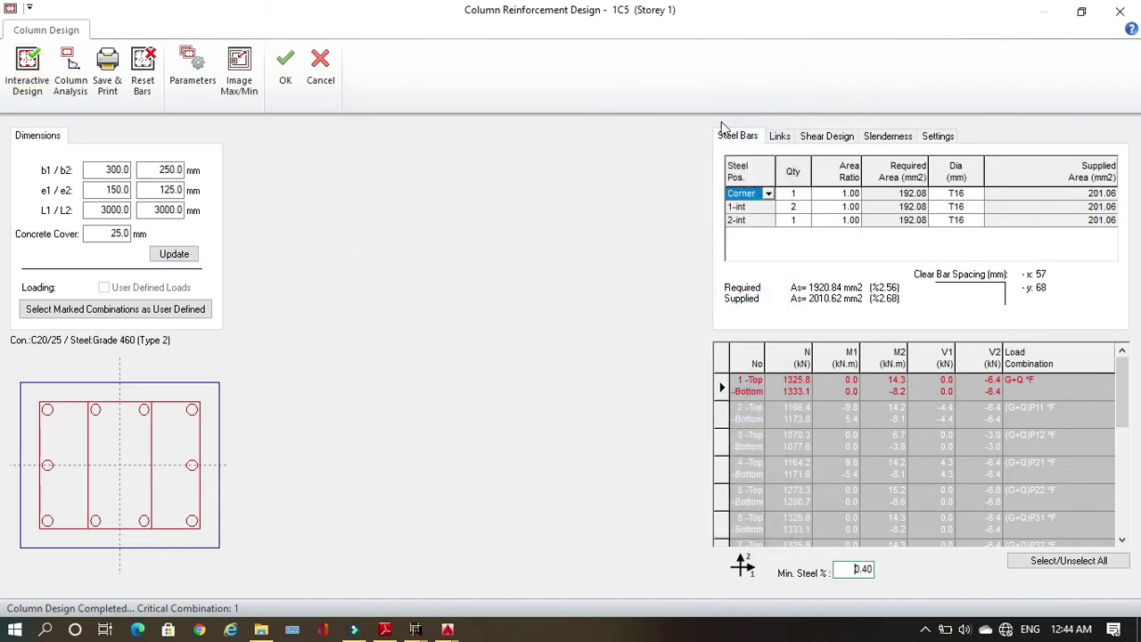
click(285, 64)
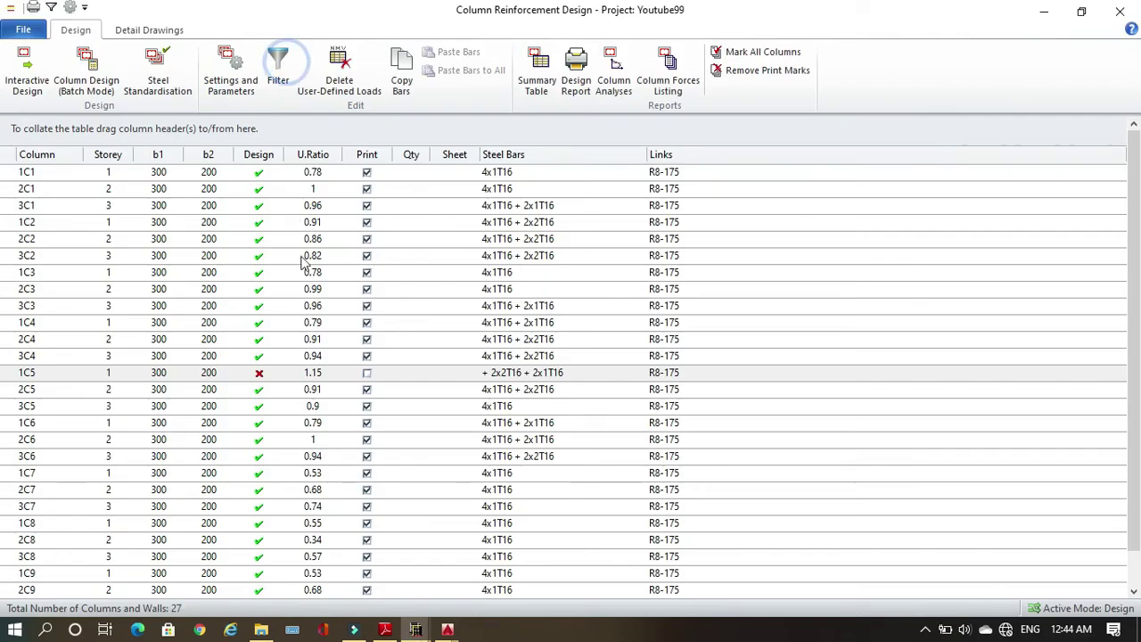
click(266, 374)
key(Up)
key(Down)
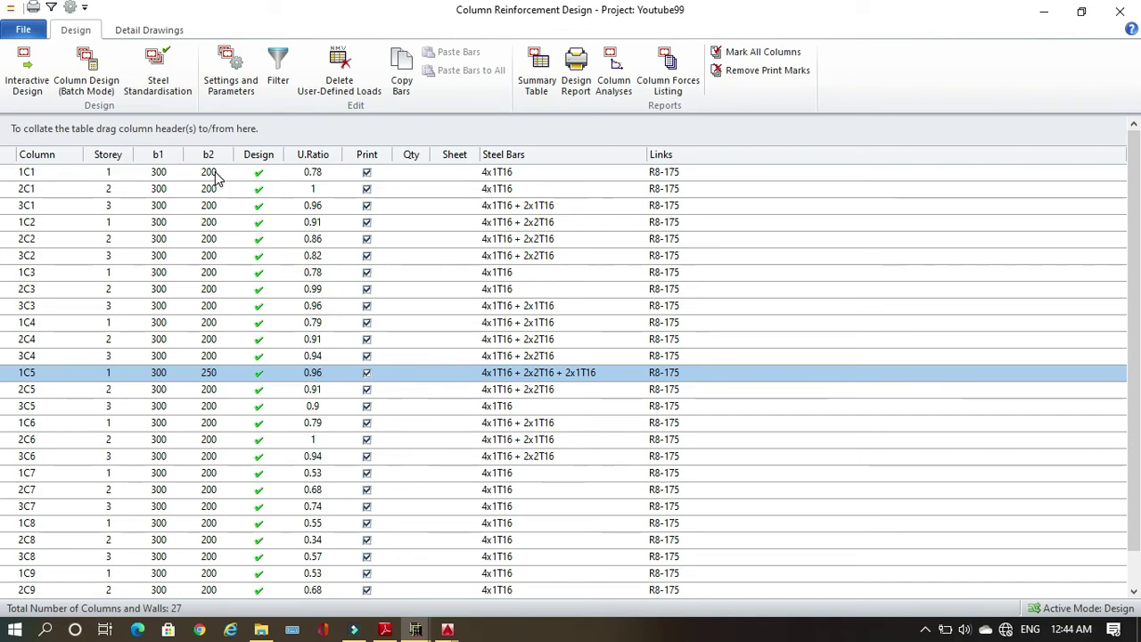
Generate automatic detail drawings for all columns on separate sheets for Storey - 1, Storey - 2 and Storey - 3
click(164, 32)
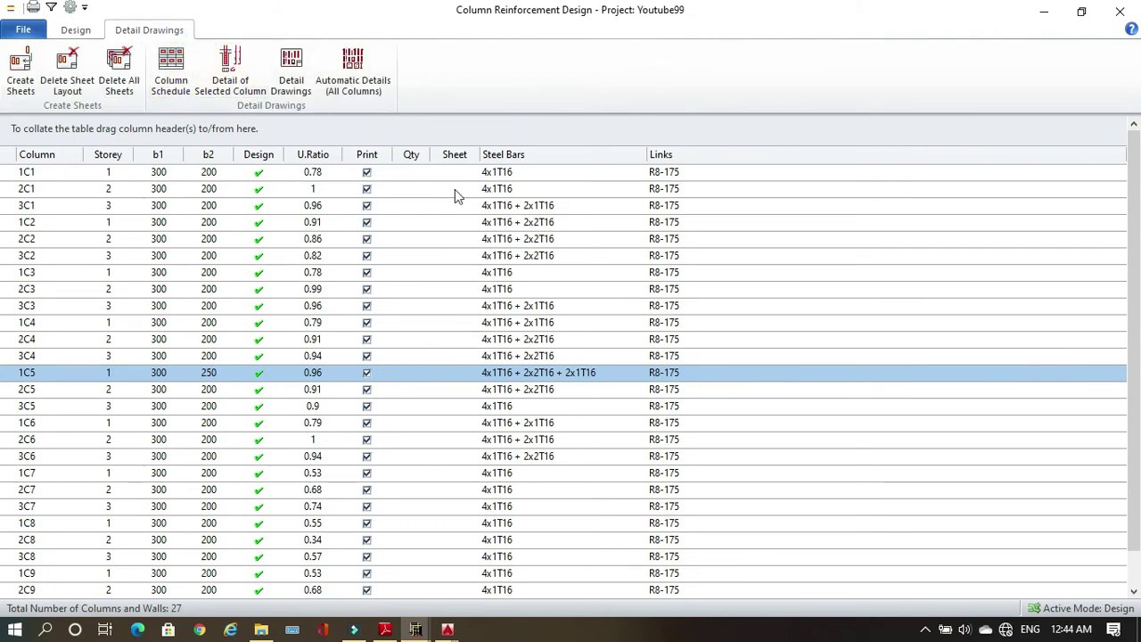
click(347, 90)
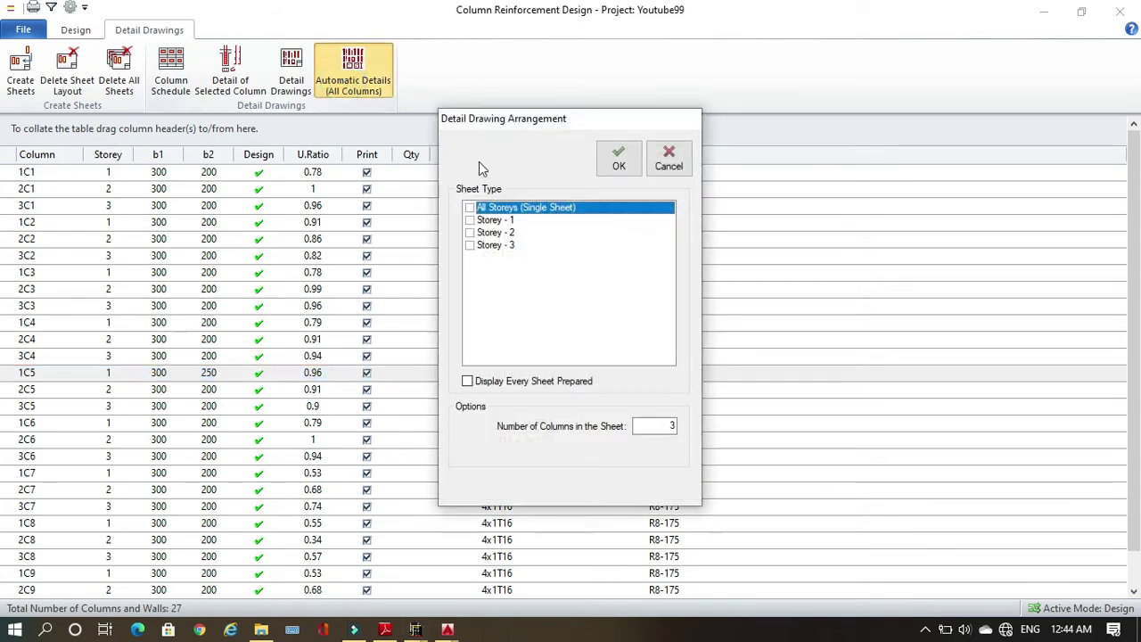
click(470, 207)
click(470, 220)
click(470, 233)
click(470, 246)
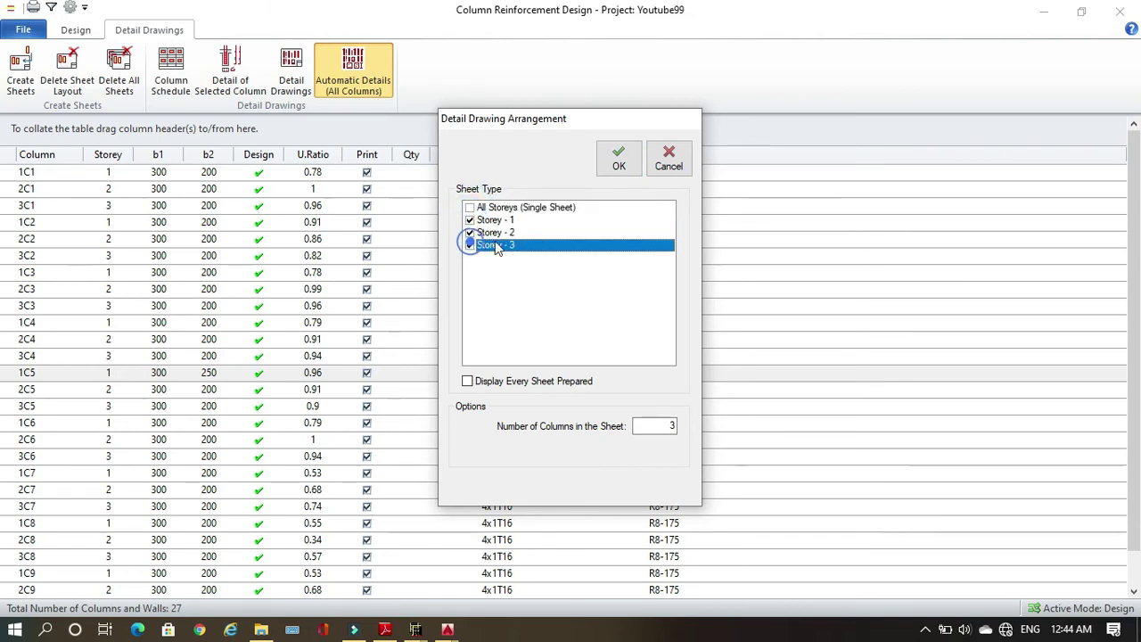
click(613, 164)
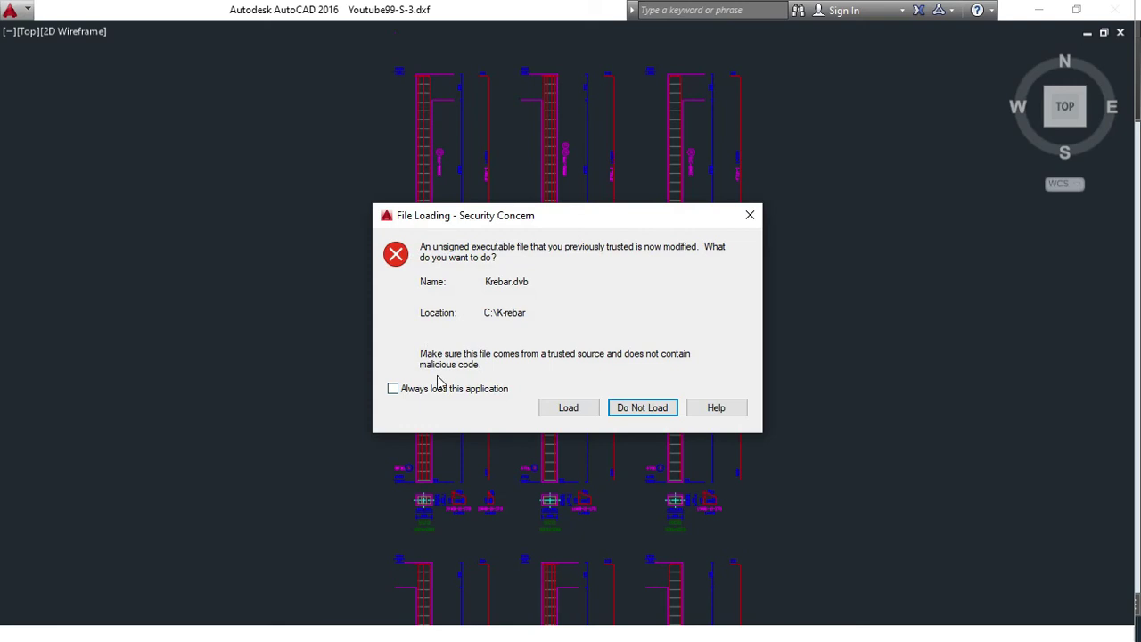
Allow Krebar.dvb to always load in AutoCAD and view the full set of column details in Youtube99-S-3.dxf
click(441, 388)
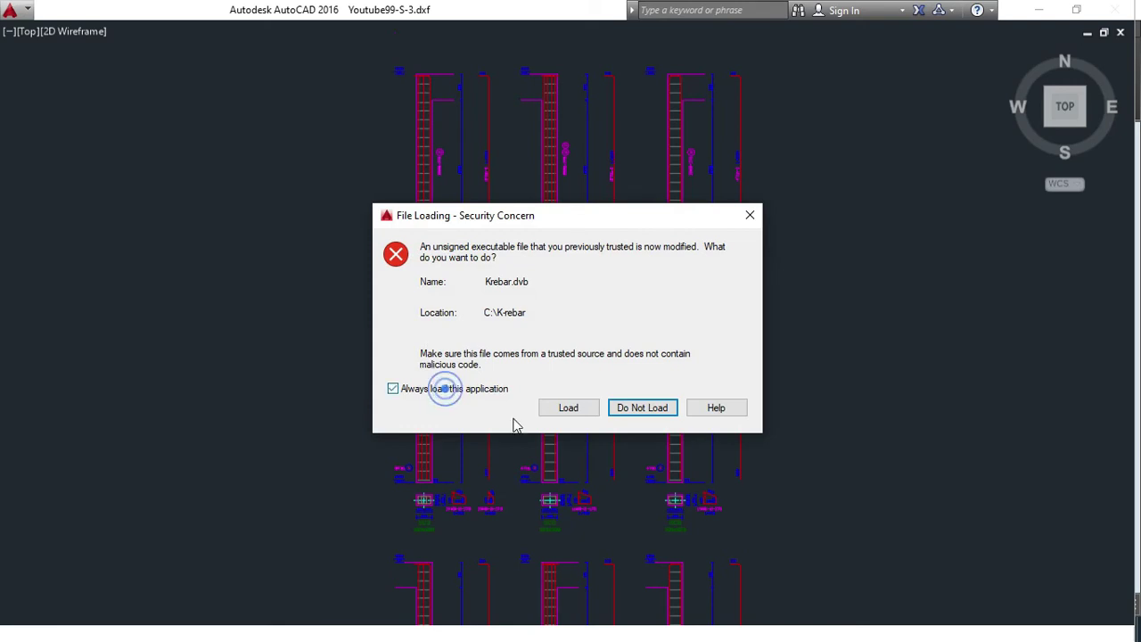
click(553, 412)
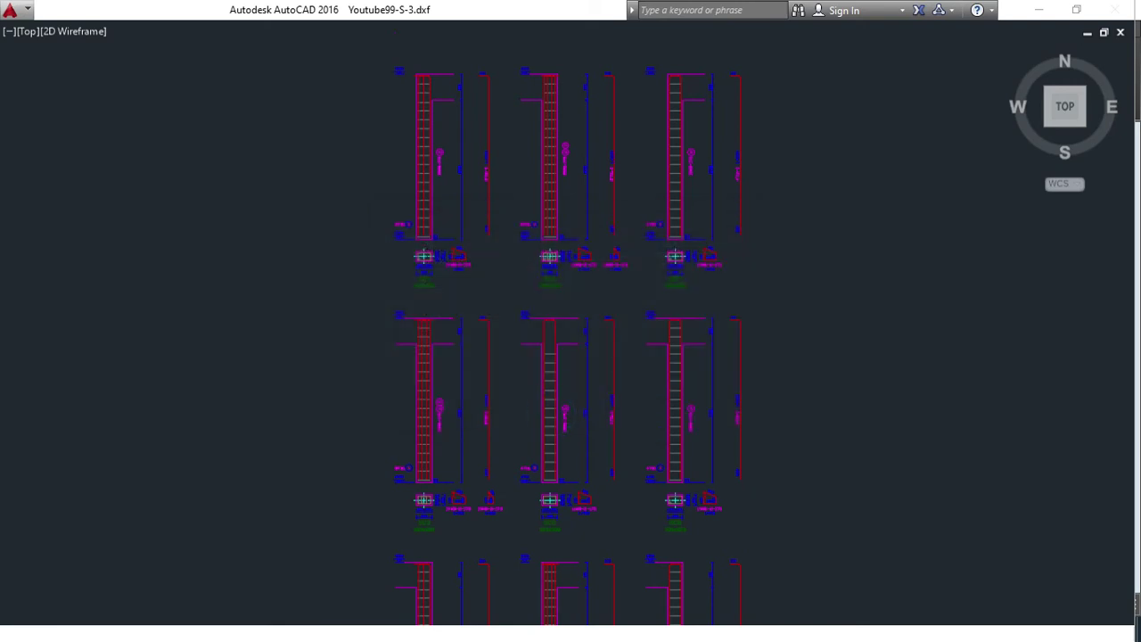
scroll(461, 179, down, 2)
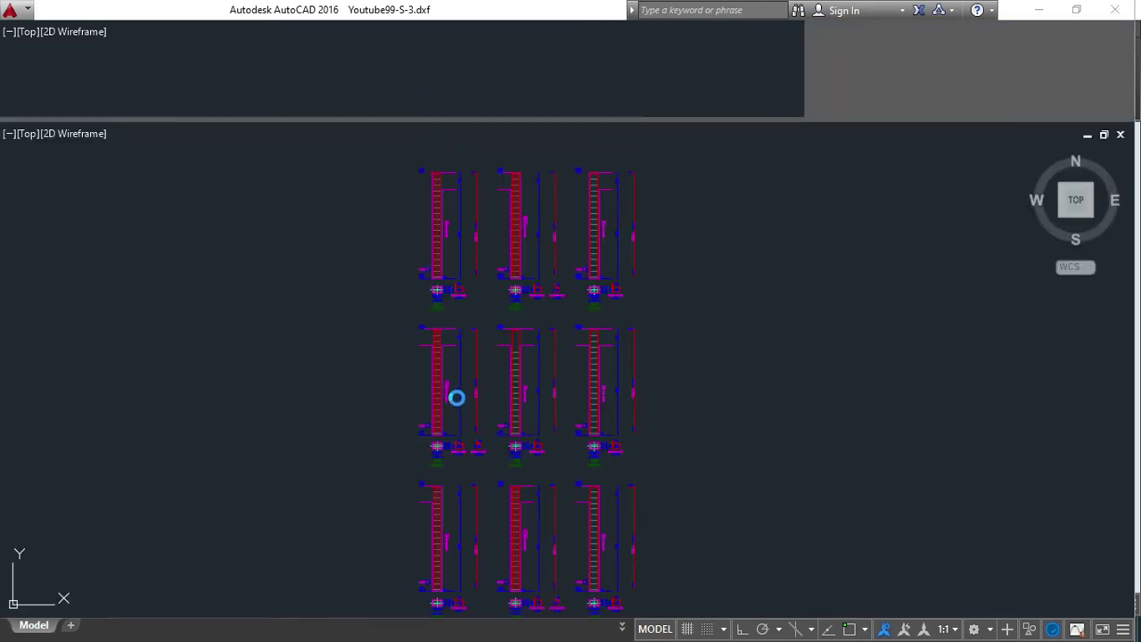
scroll(436, 346, down, 2)
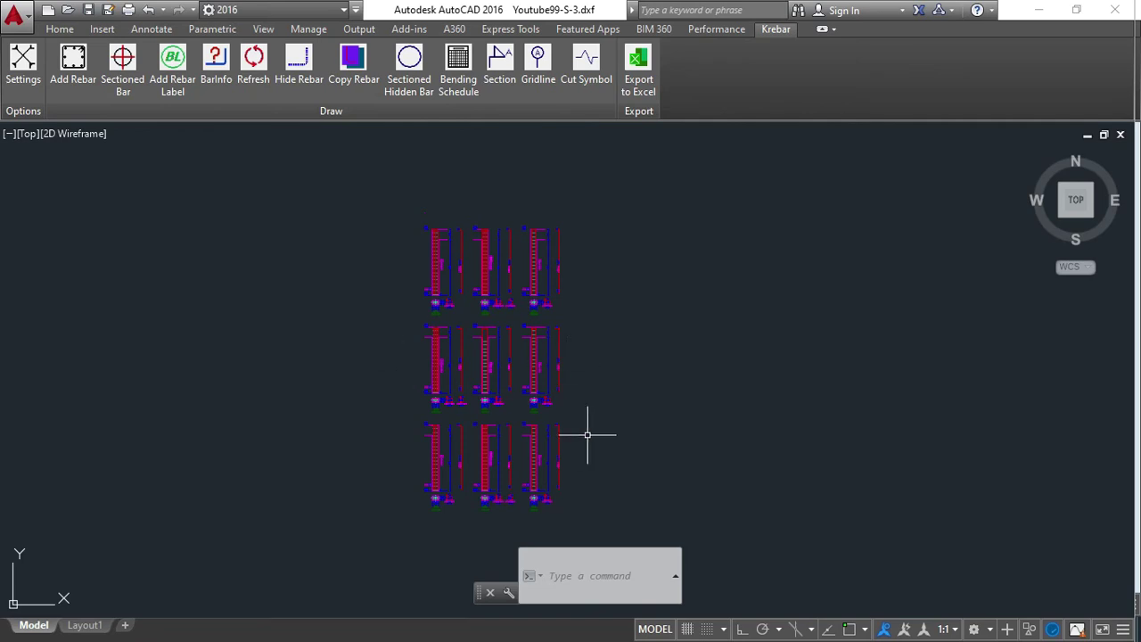
scroll(511, 338, down, 2)
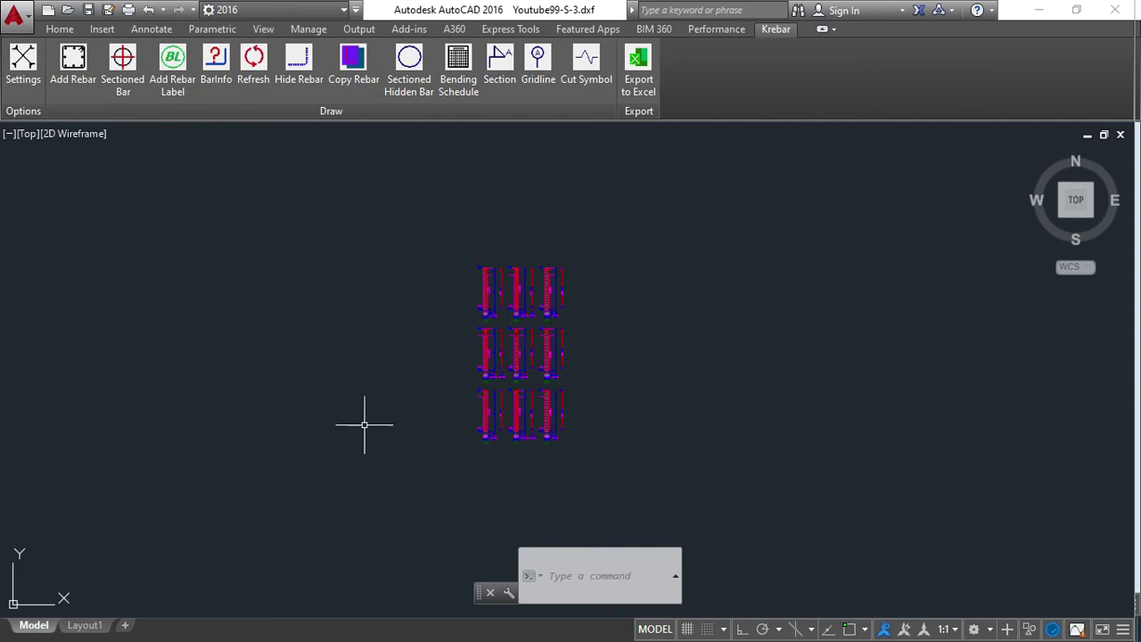
Leave the Youtube99-S-3.dxf drawing and allow Krebar.dvb to always load for Youtube99-S-2.dxf
scroll(753, 322, down, 2)
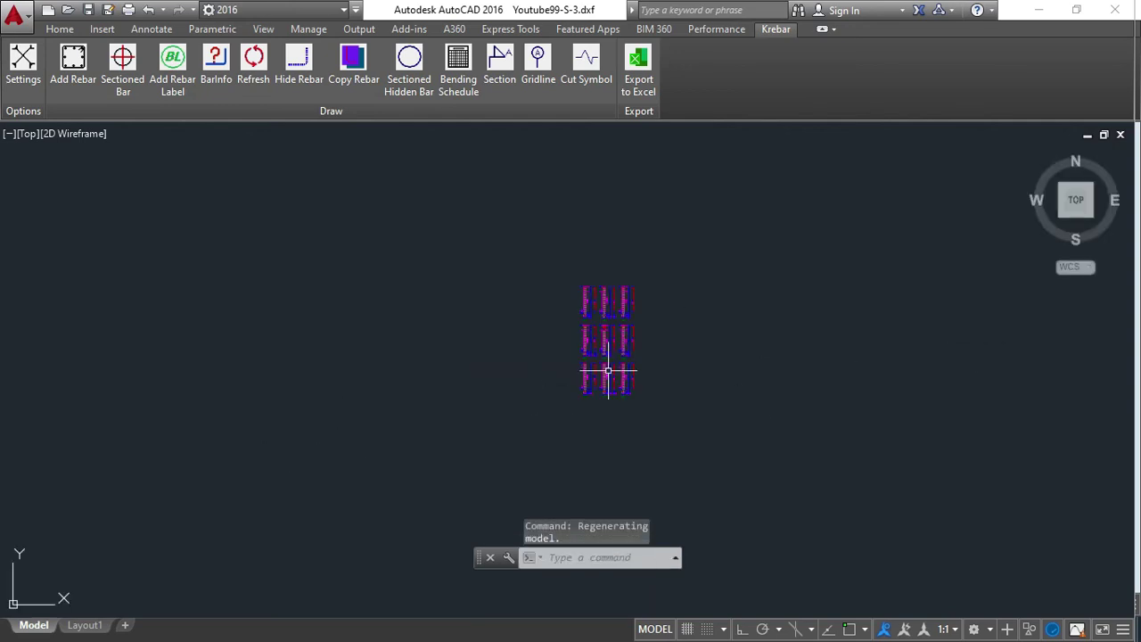
click(1036, 11)
click(1043, 10)
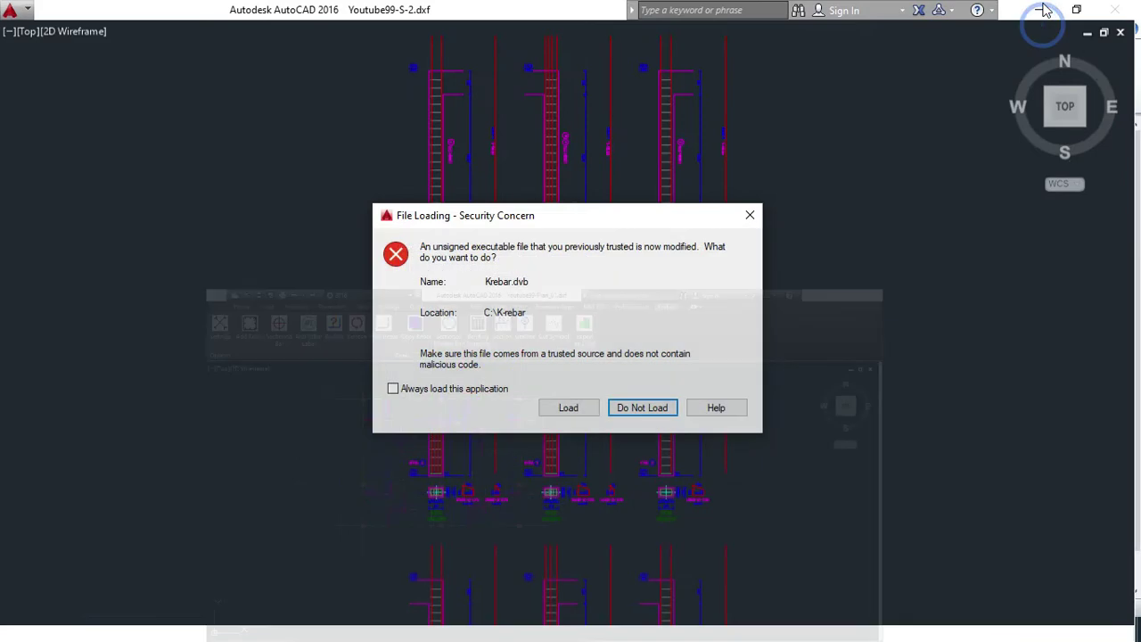
click(437, 390)
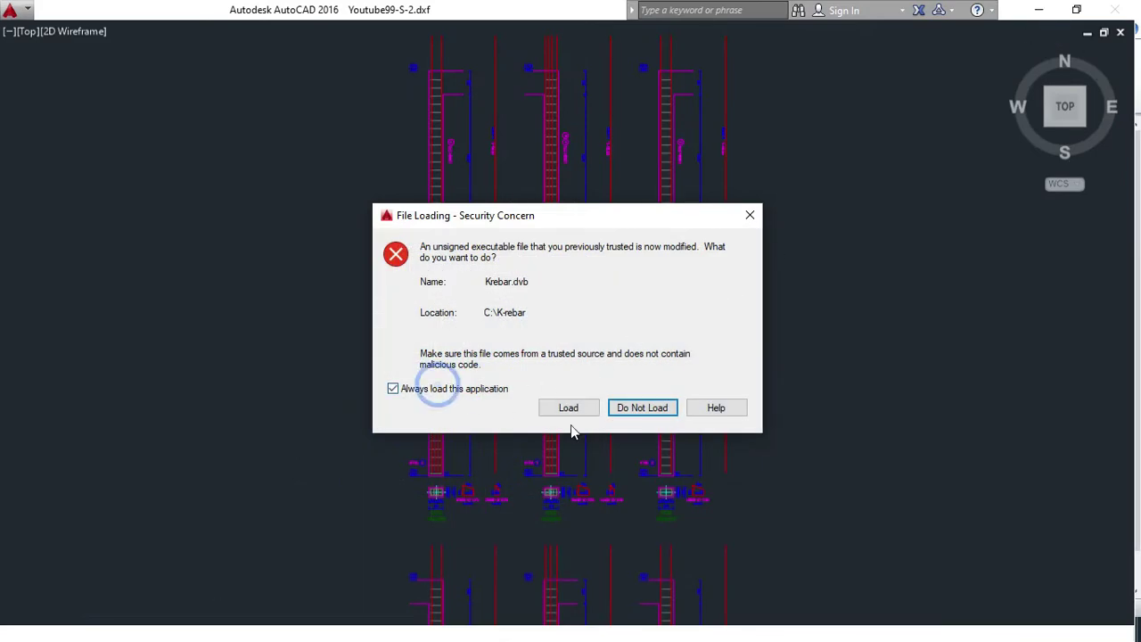
click(569, 408)
Close the column reinforcement design, look over Building Analysis's model export and report options, and close it
click(667, 160)
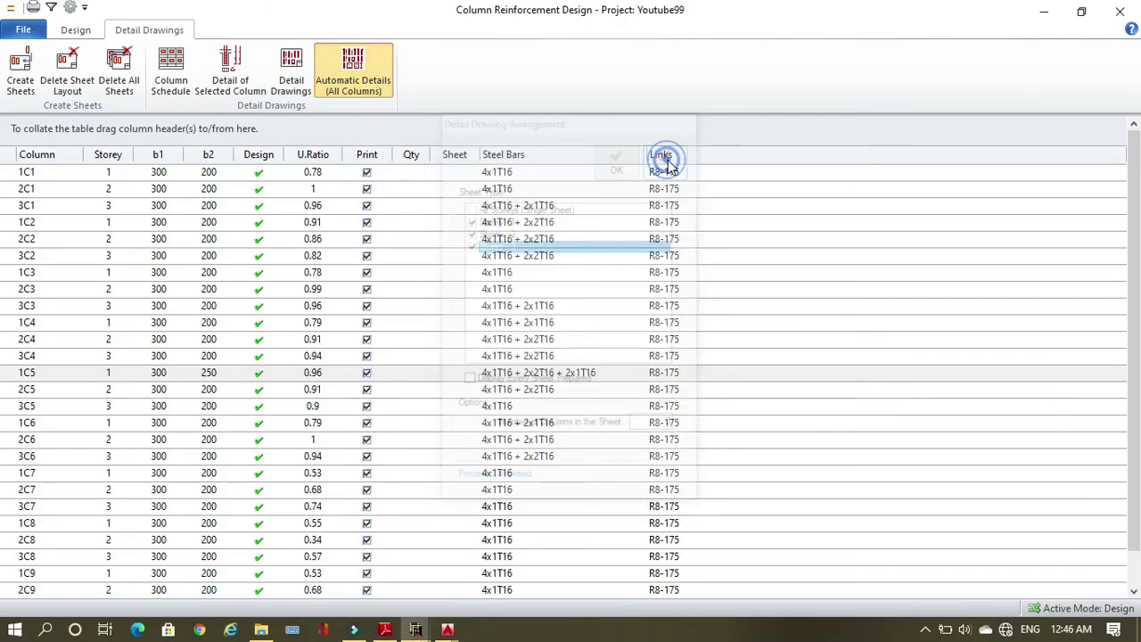
click(1119, 11)
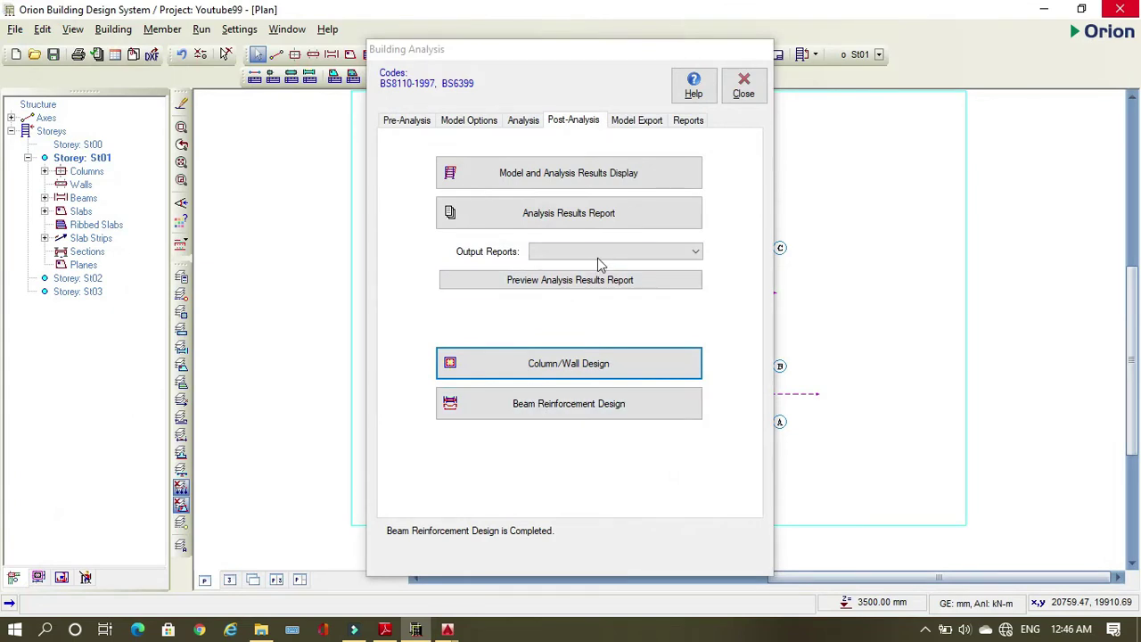
click(638, 121)
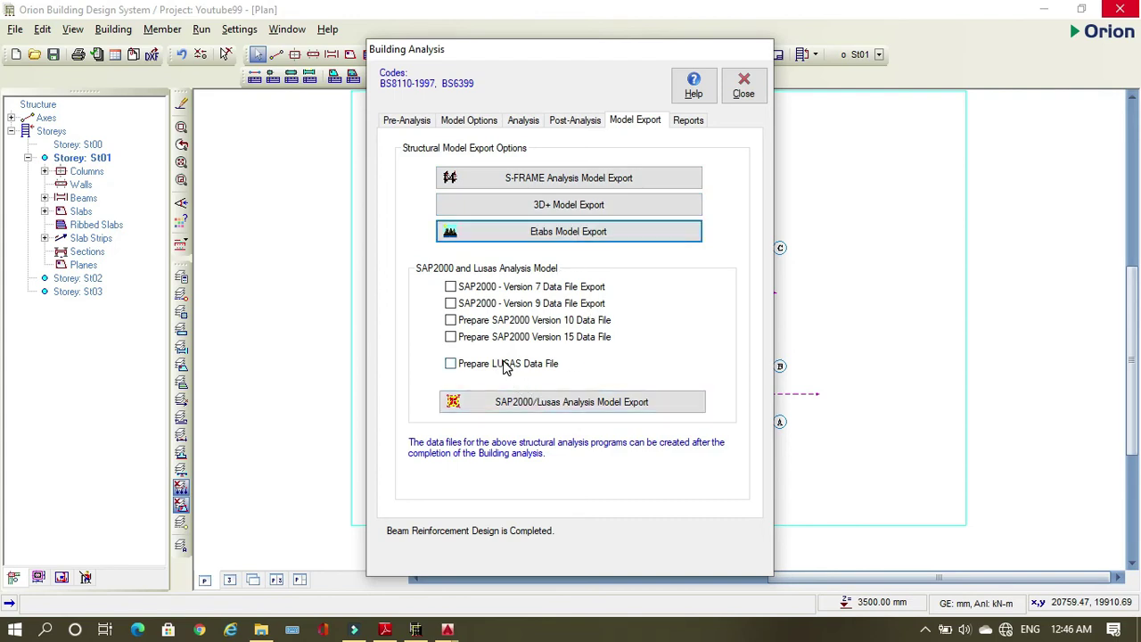
click(689, 121)
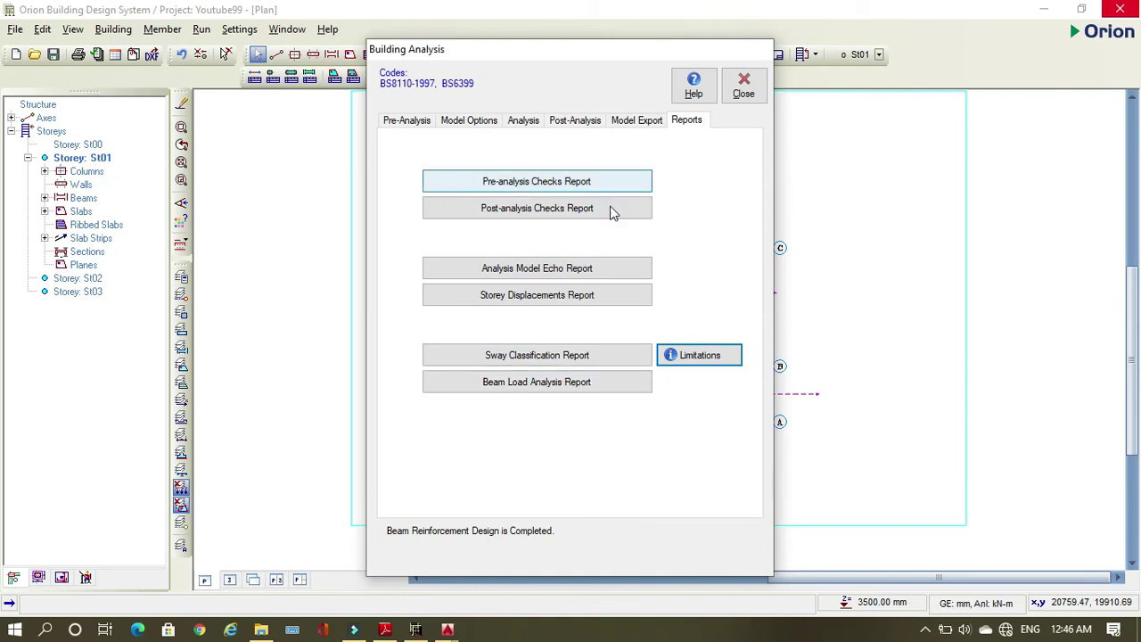
click(742, 86)
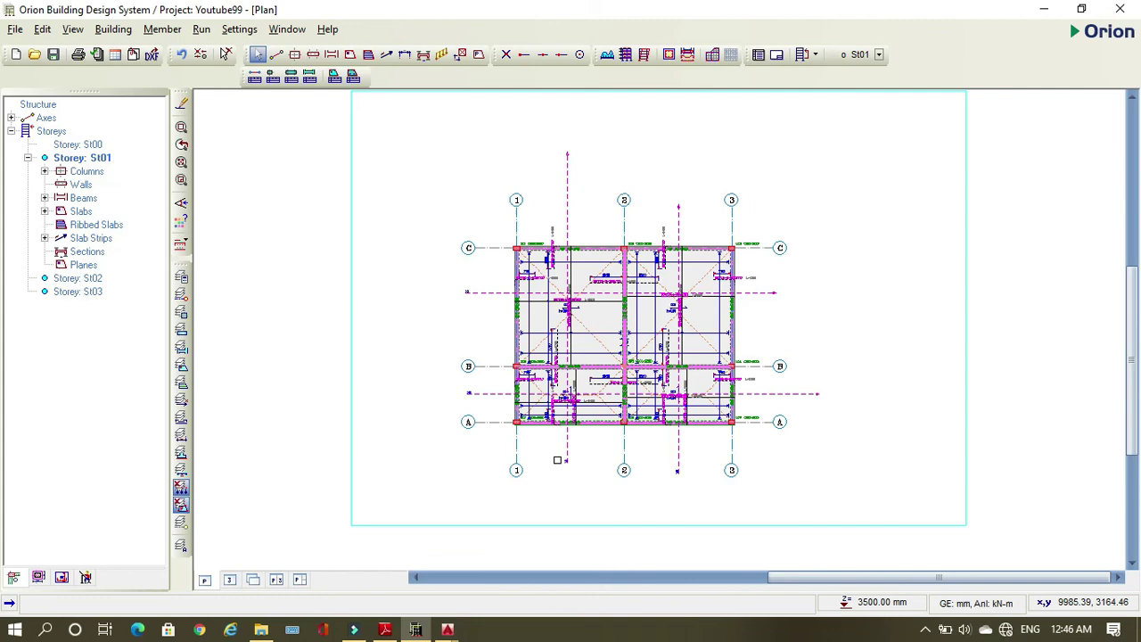
Look over the St01 floor plan and make the foundation level, Storey St00, the active plan
scroll(633, 313, up, 2)
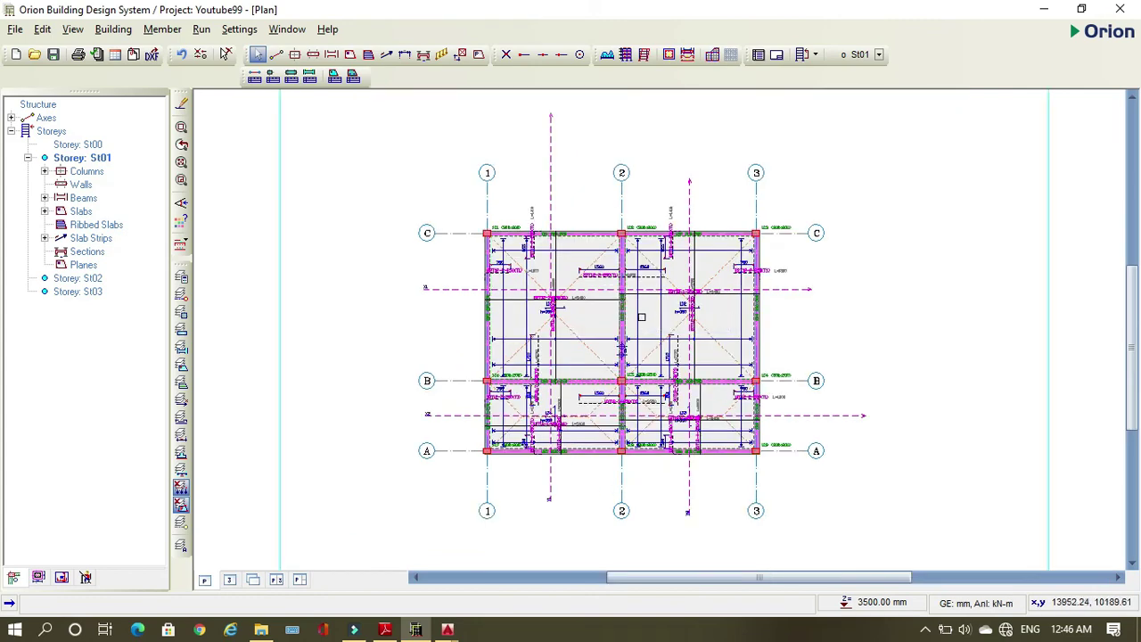
scroll(648, 324, up, 1)
scroll(648, 325, down, 3)
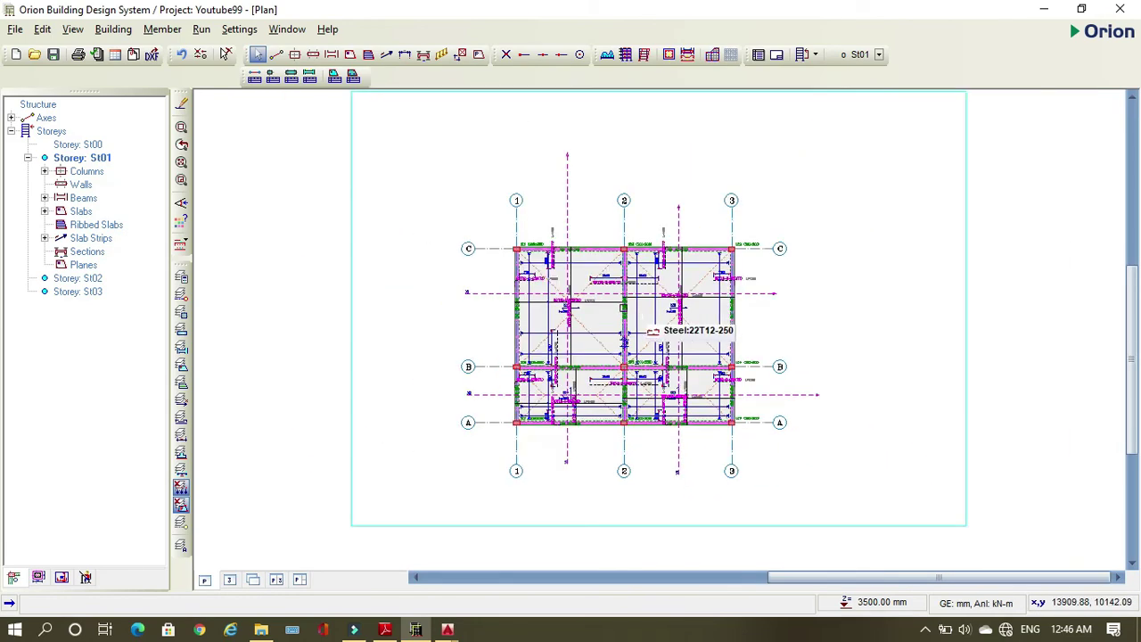
click(89, 145)
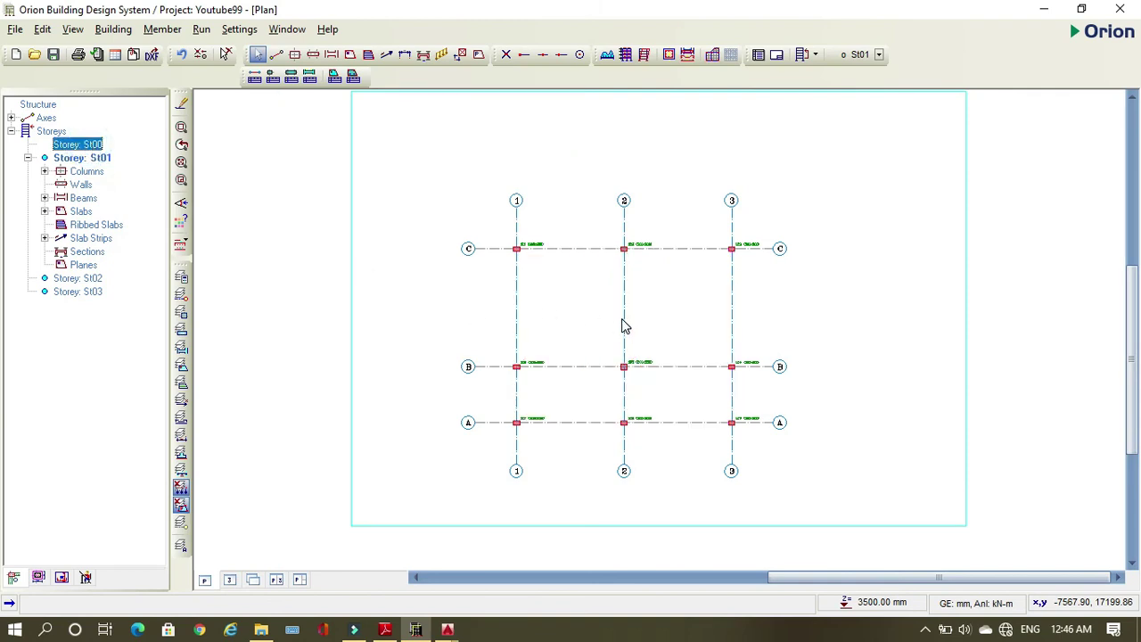
click(541, 306)
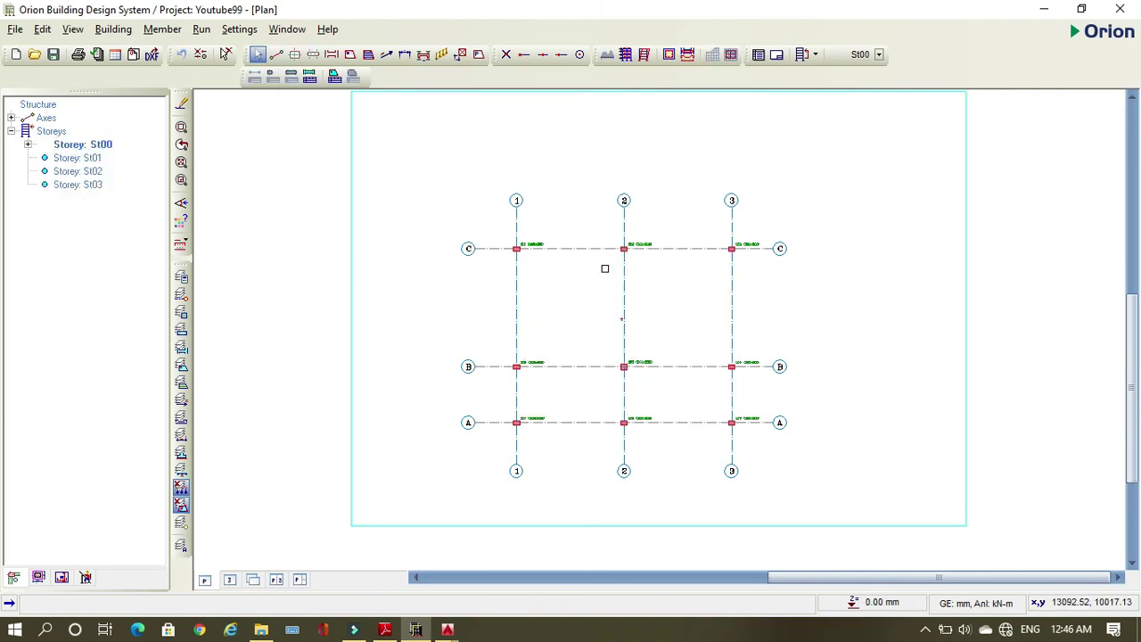
scroll(422, 246, up, 1)
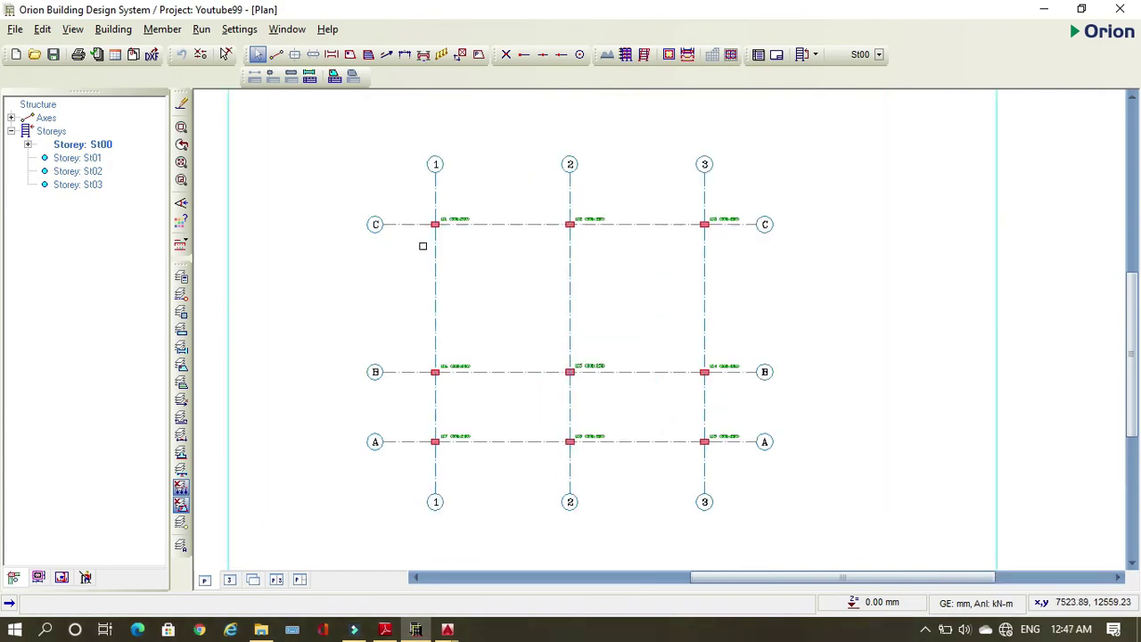
Create individual pad footings under all the columns on Storey St00, leaving Create Square Footings off
click(346, 159)
click(903, 499)
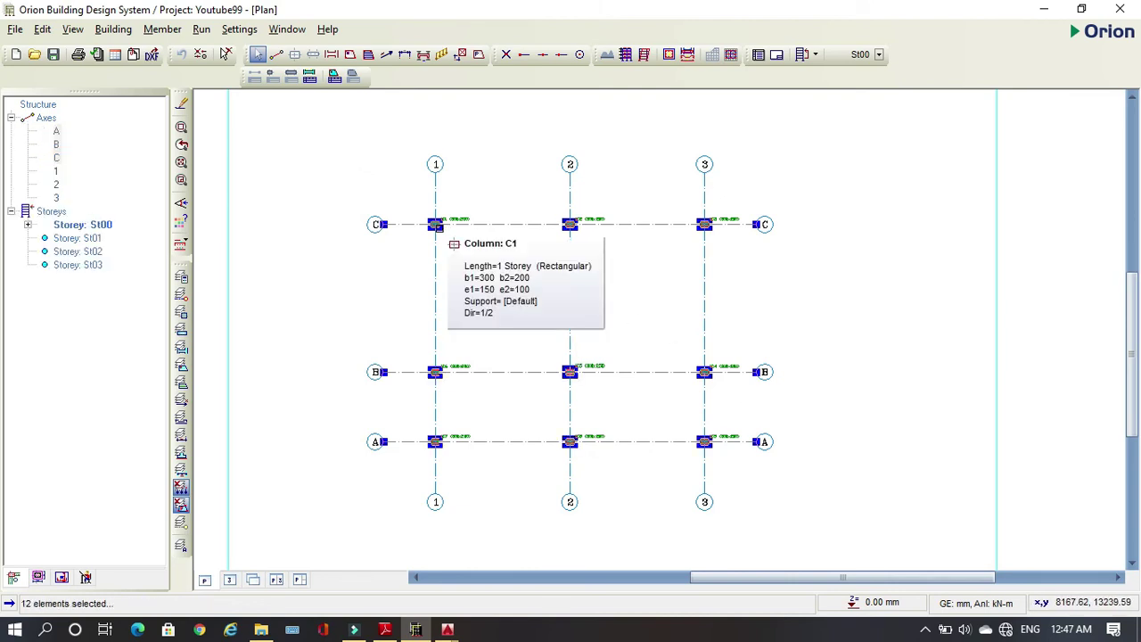
right_click(435, 225)
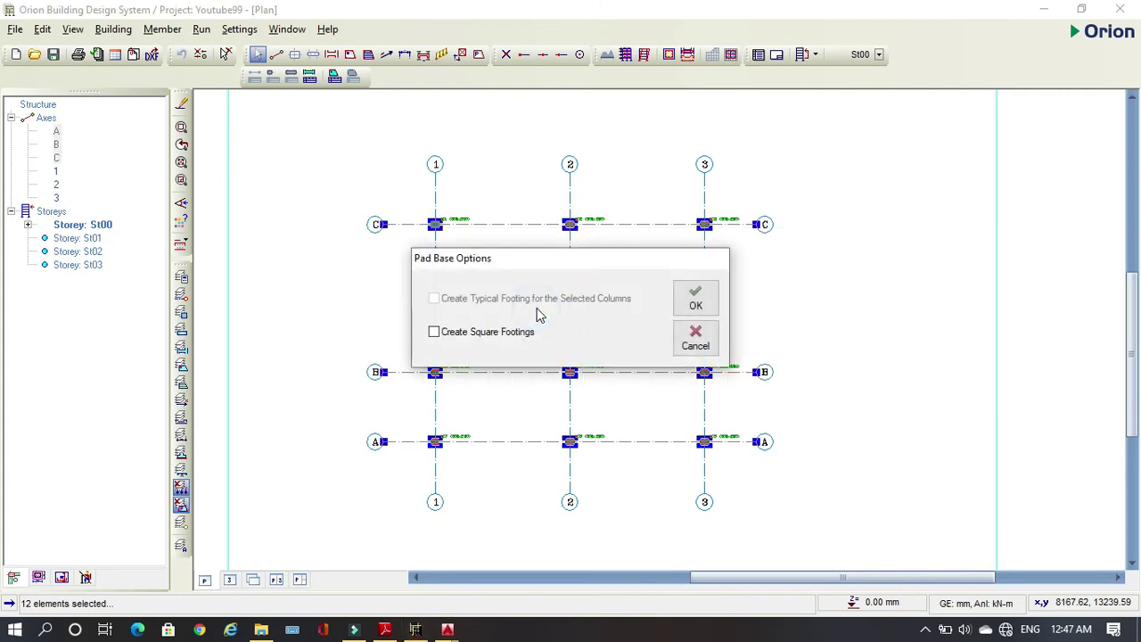
click(435, 334)
click(435, 333)
click(696, 297)
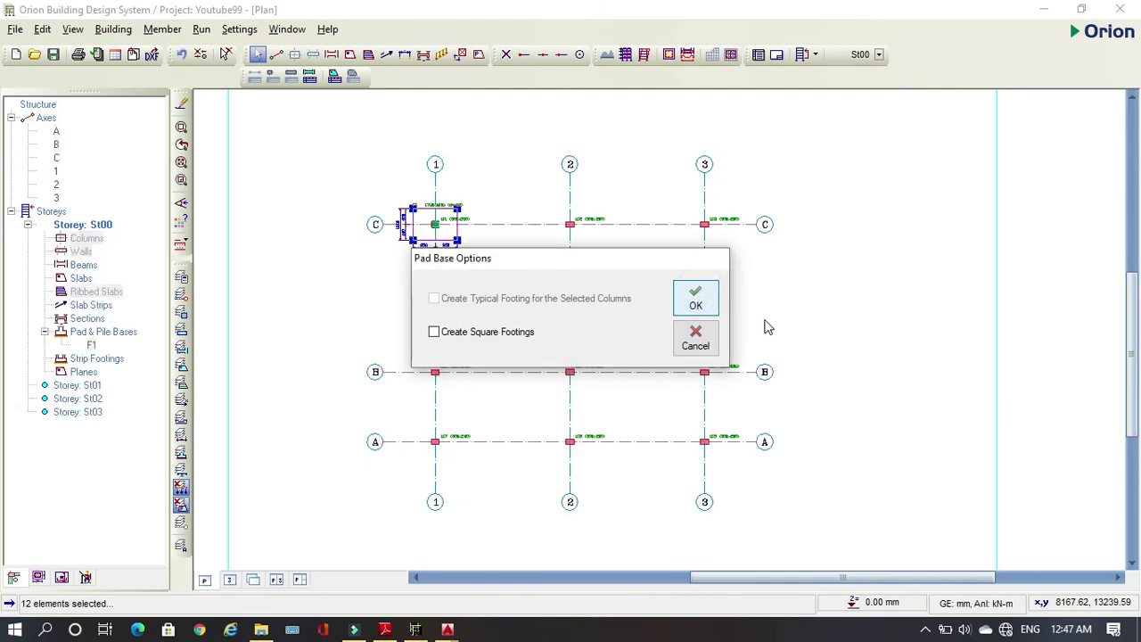
click(579, 231)
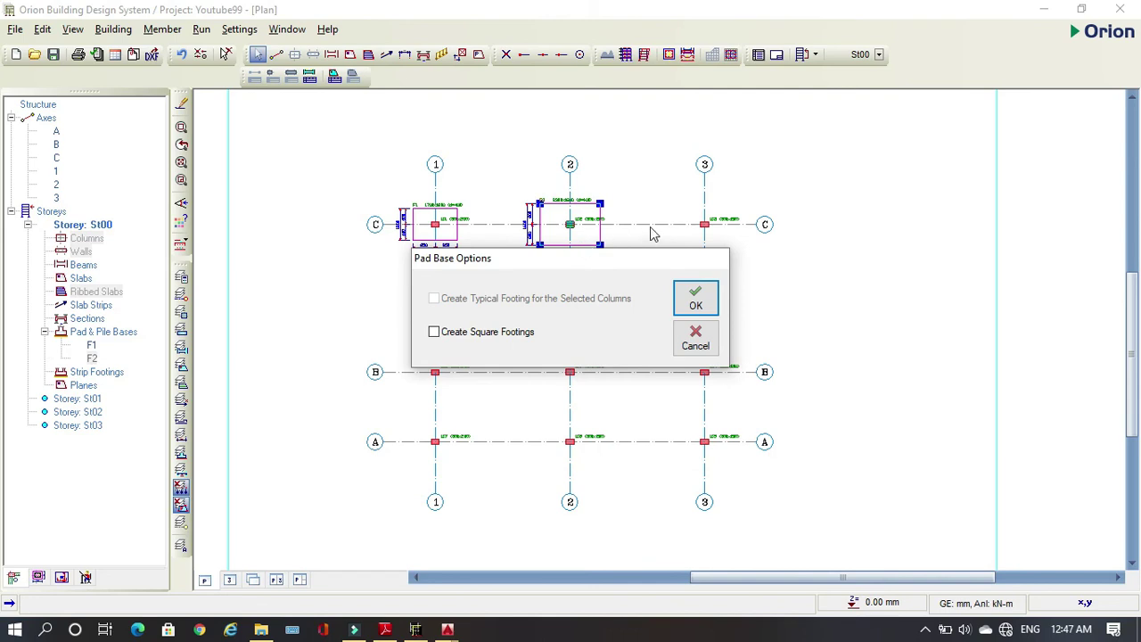
click(708, 215)
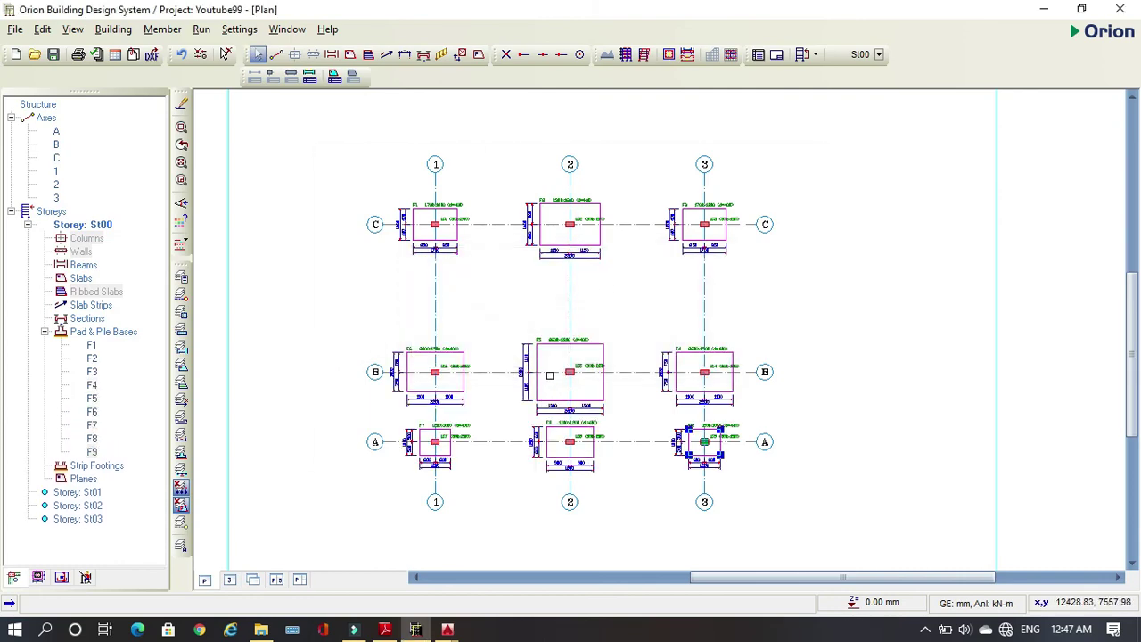
Examine the sizes and depths of the pad footings on the foundation plan, especially F5 under column 1C5
scroll(558, 366, up, 4)
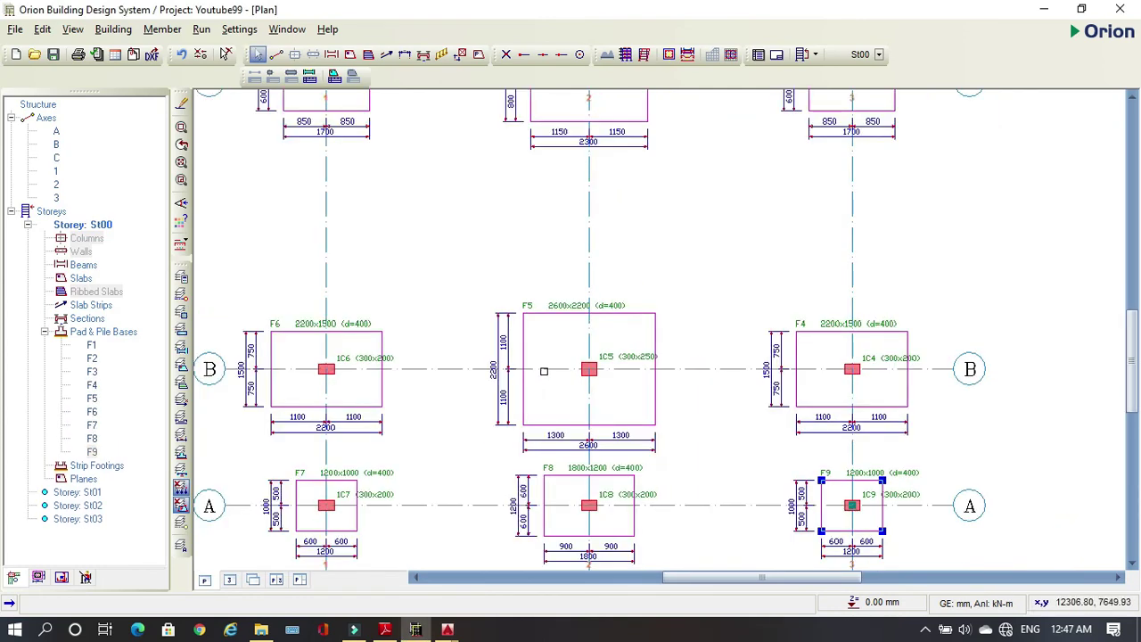
scroll(545, 369, down, 1)
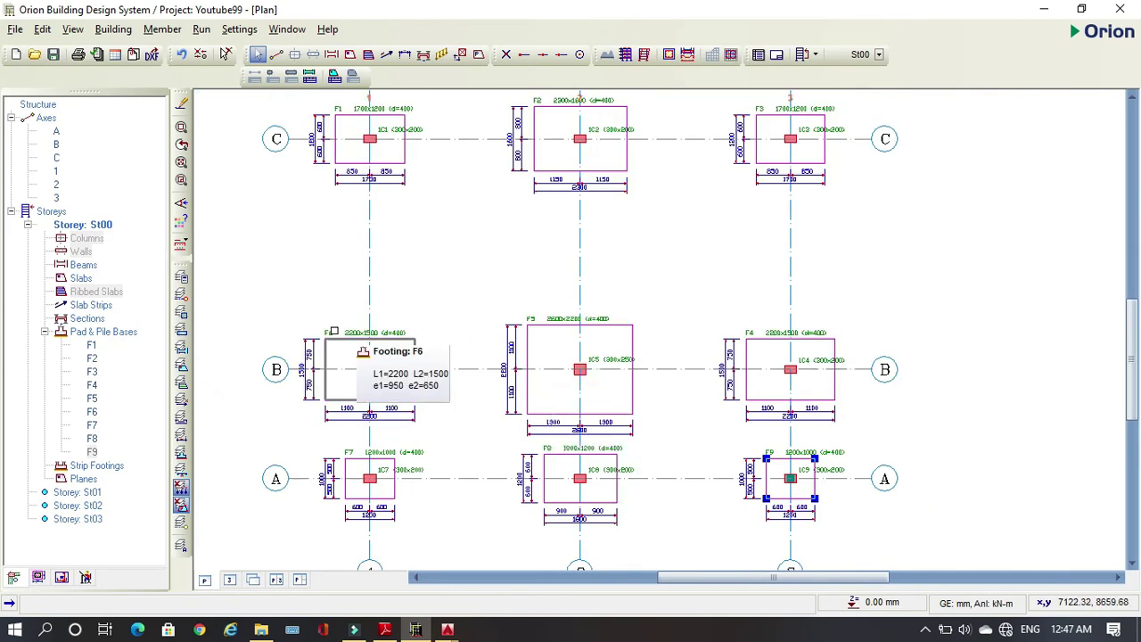
scroll(600, 358, up, 3)
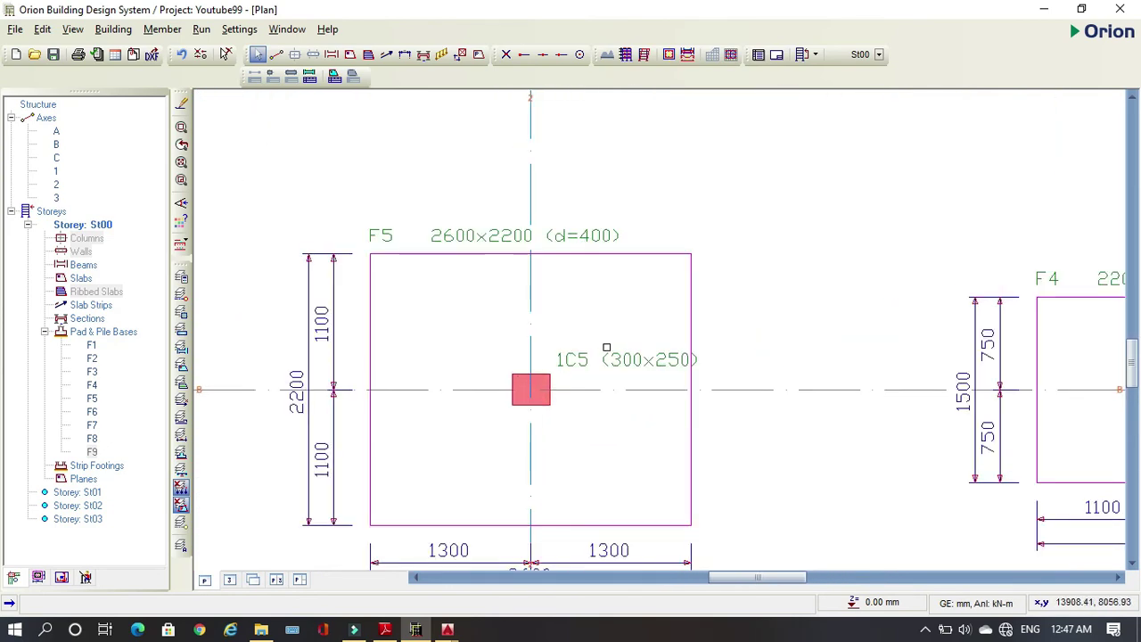
scroll(649, 358, down, 1)
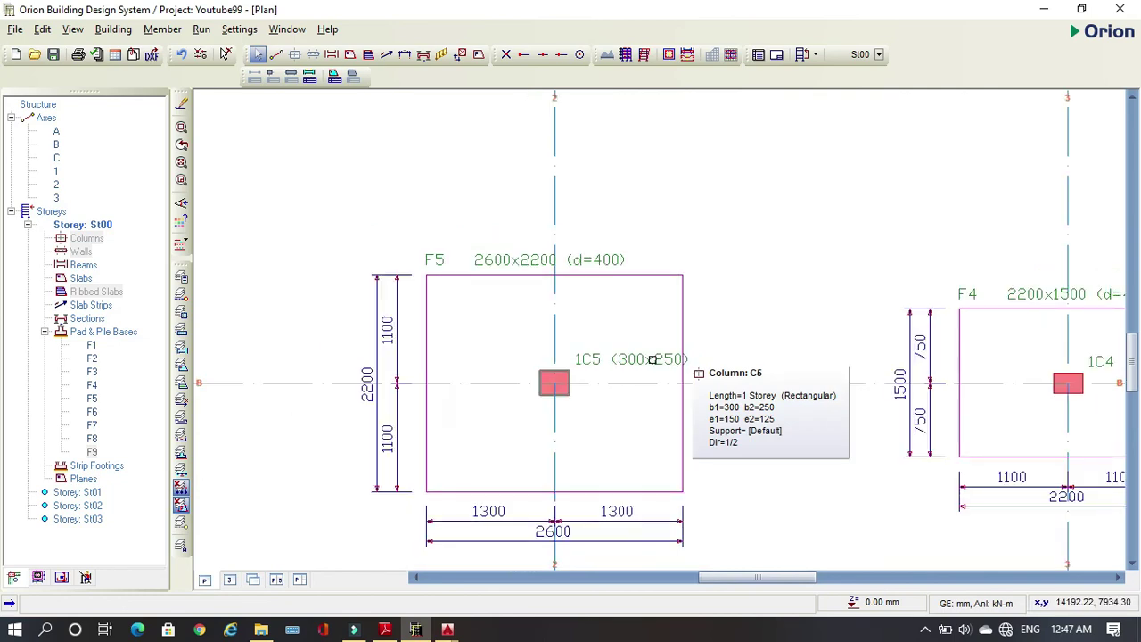
scroll(623, 356, down, 1)
scroll(623, 356, down, 1)
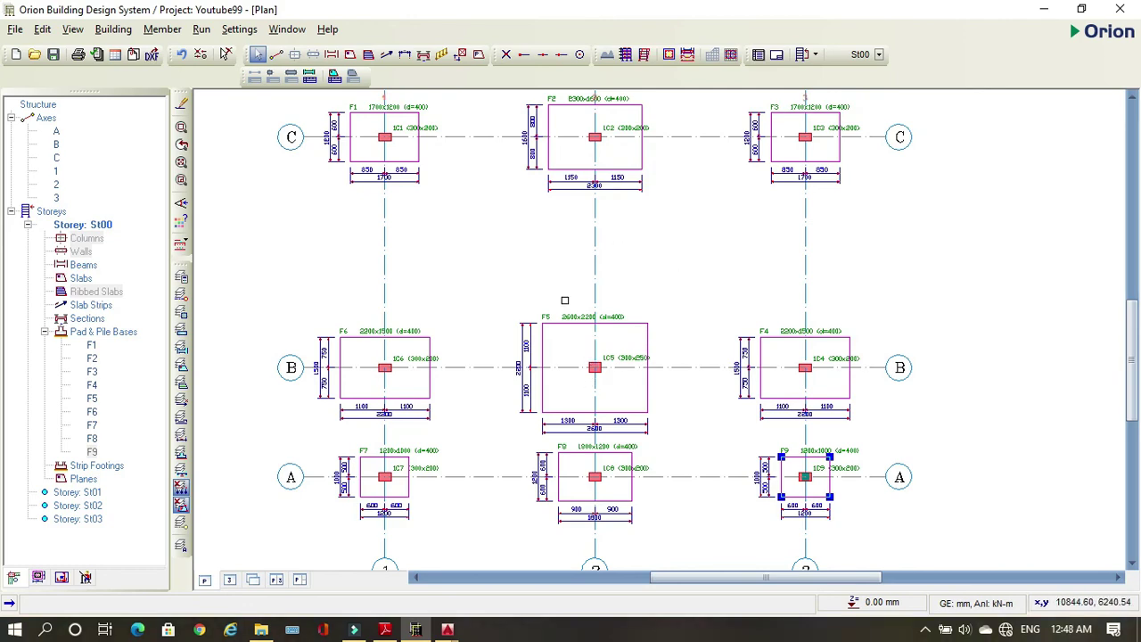
scroll(598, 352, up, 3)
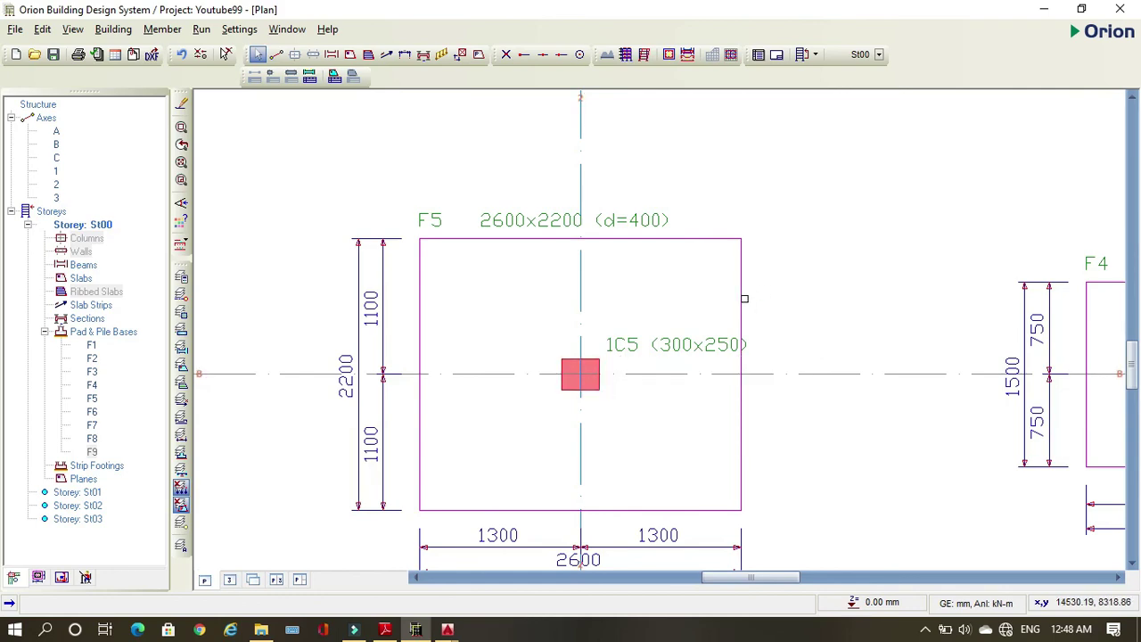
scroll(745, 298, down, 5)
mouse_move(688, 285)
scroll(688, 285, up, 3)
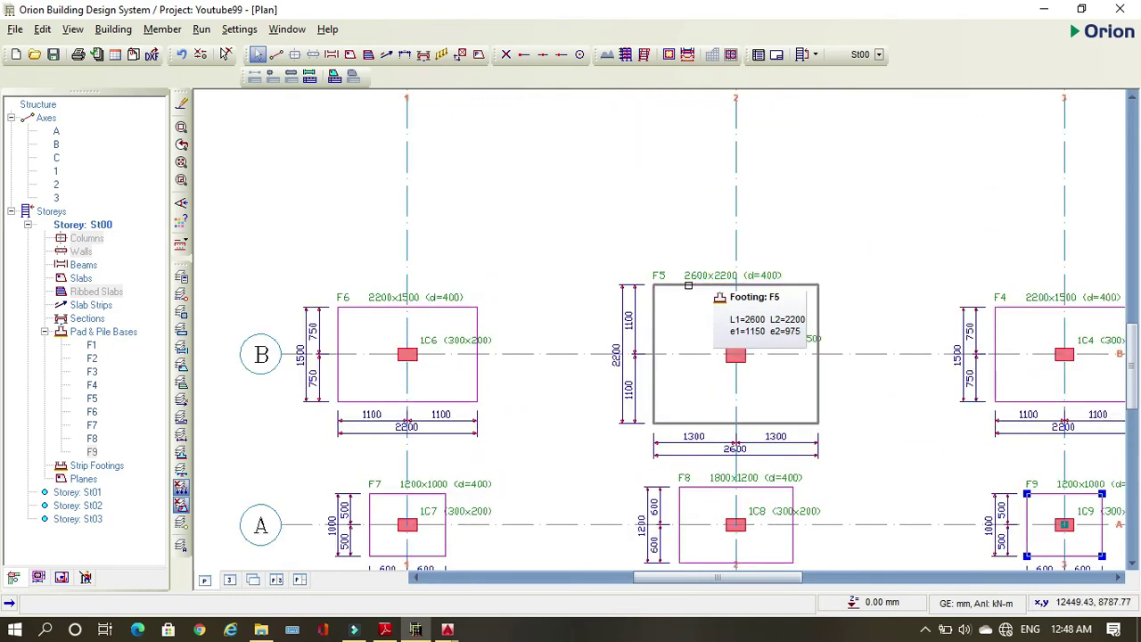
Open the pad base properties of footing F5, calculate the footing and review its punching and shear checks
scroll(794, 291, down, 1)
click(786, 291)
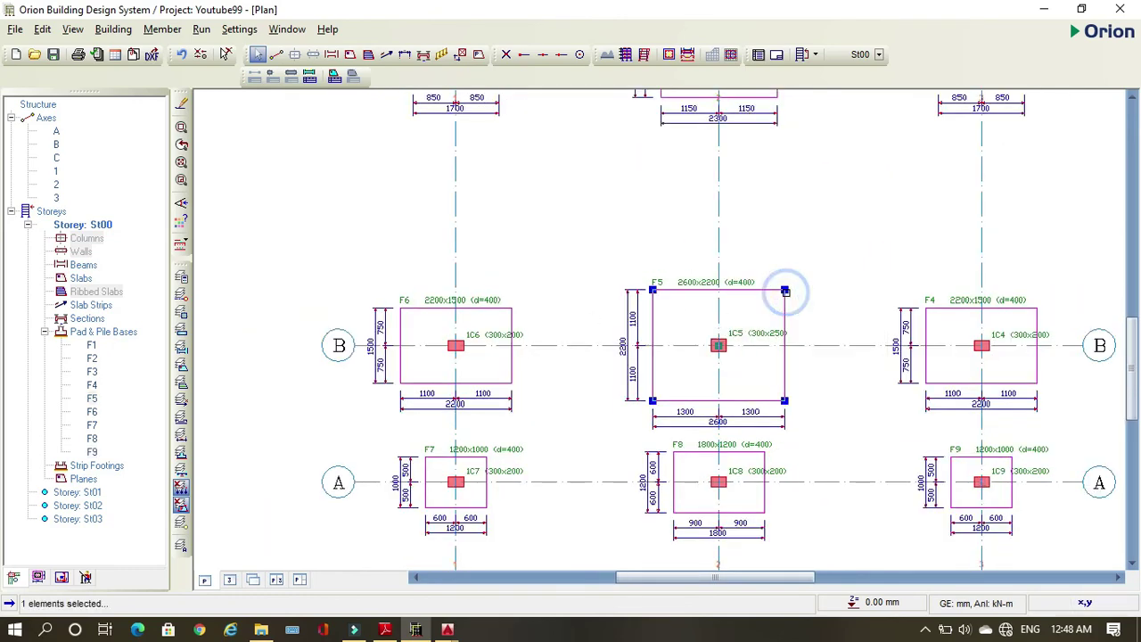
right_click(786, 292)
click(803, 305)
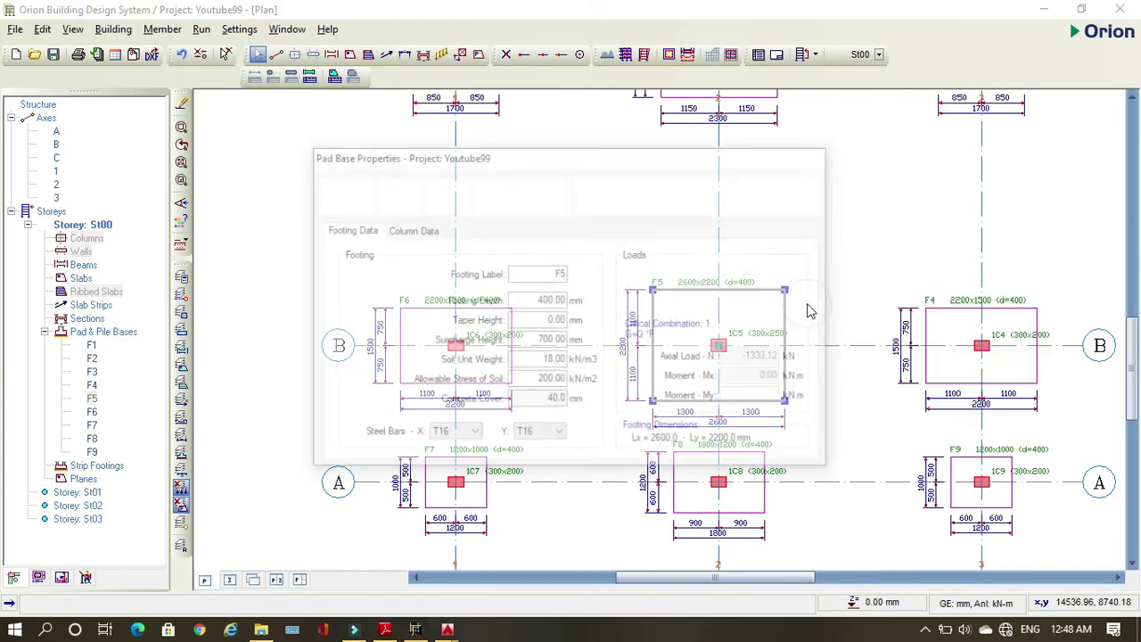
drag(662, 163, 690, 130)
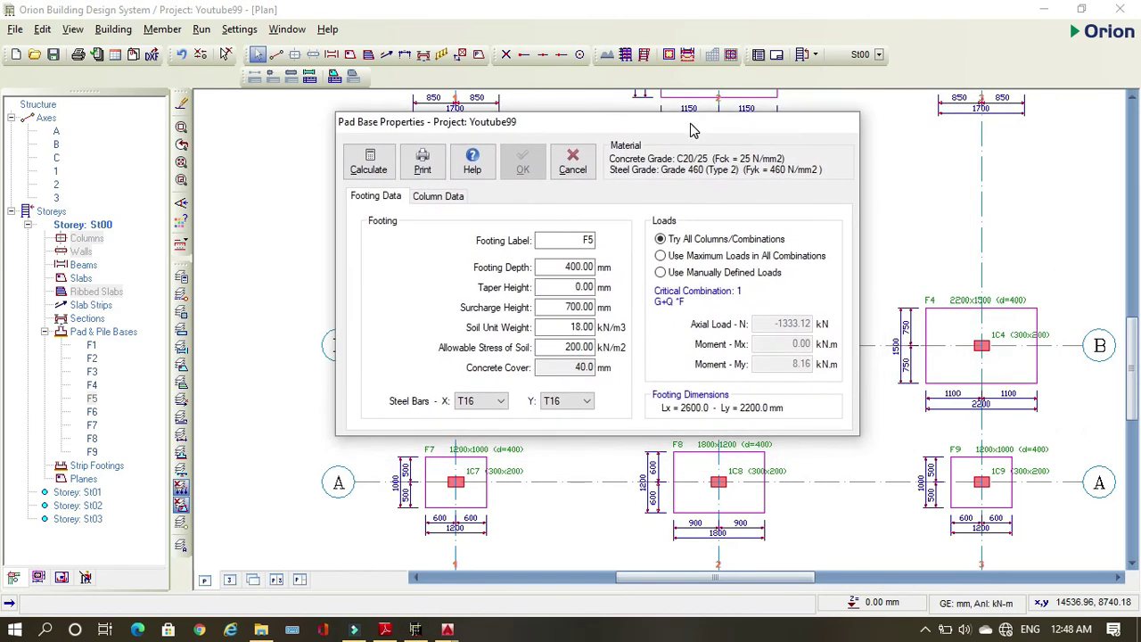
click(369, 164)
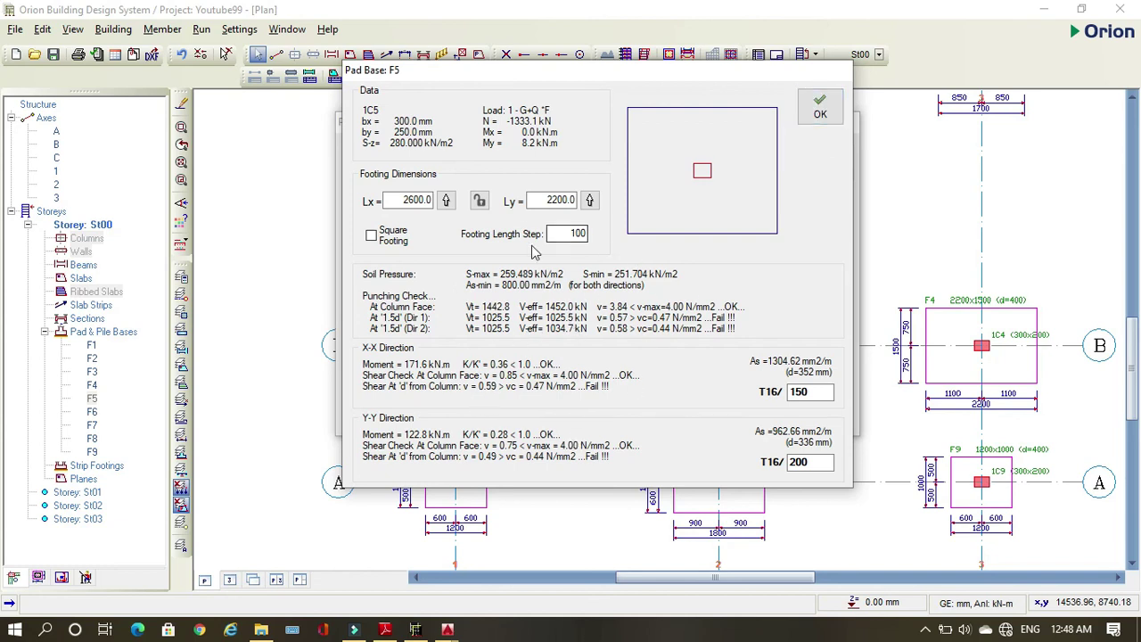
click(820, 107)
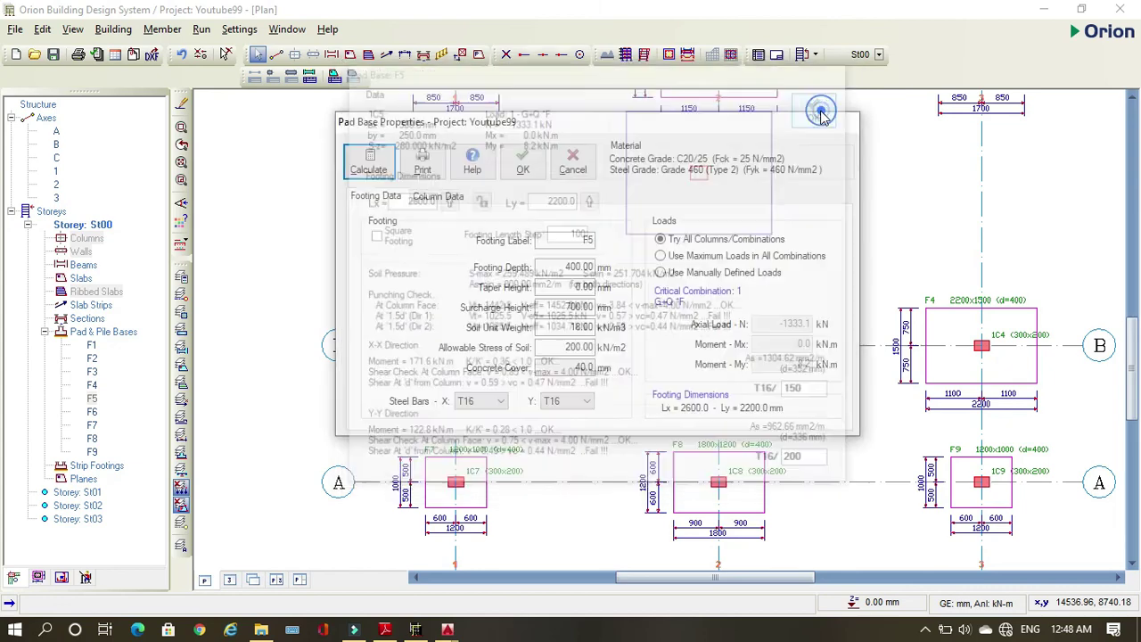
Try a footing depth of 500 mm for pad base F5 and recalculate its design checks
double_click(565, 266)
text(5)
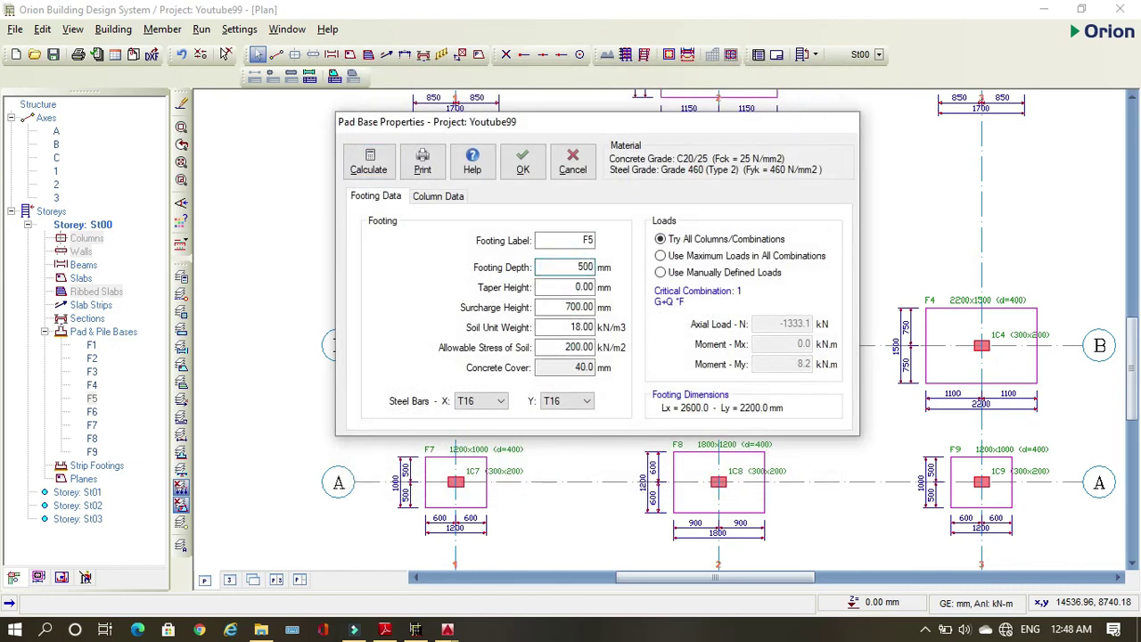
click(368, 161)
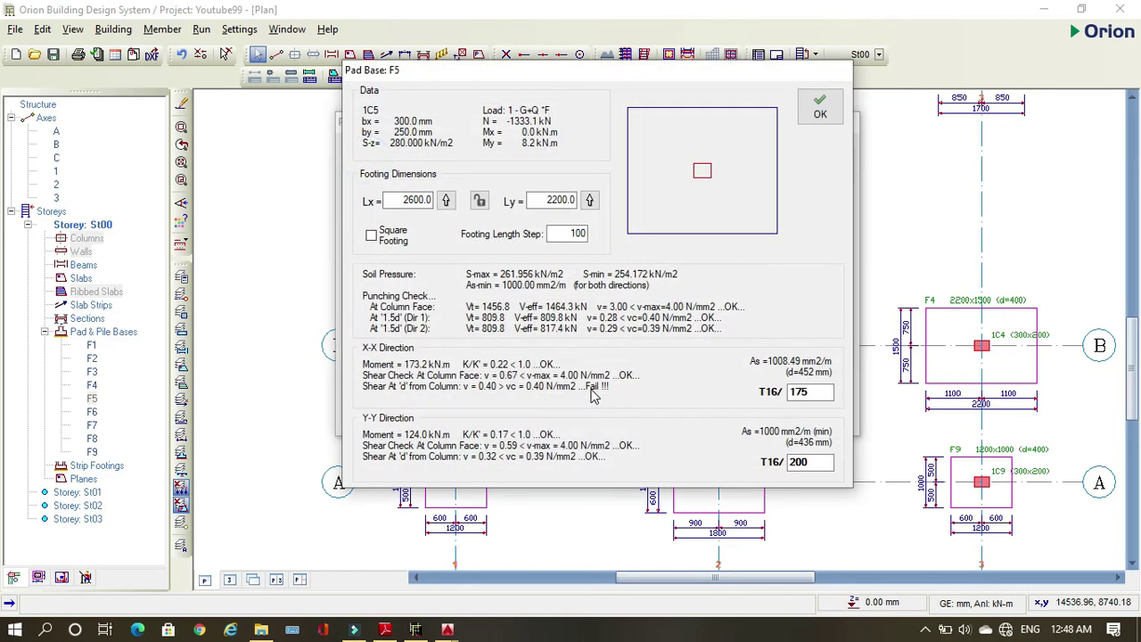
click(820, 105)
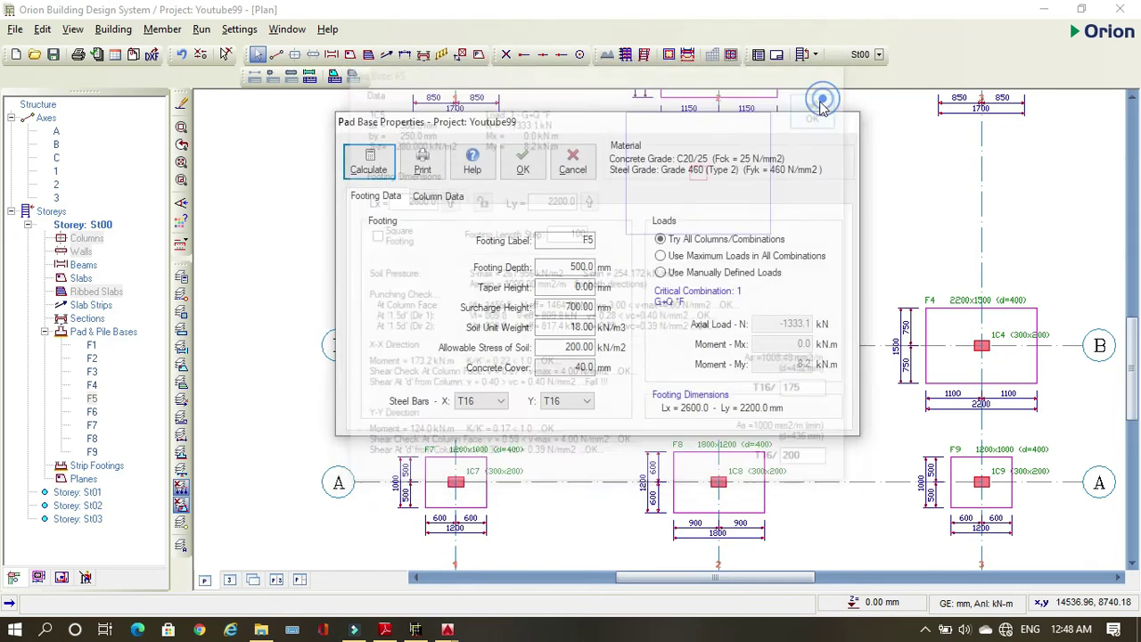
Set the footing depth of pad base F5 to 600 mm and recalculate its design checks
click(578, 266)
drag(563, 267, 637, 260)
text(600)
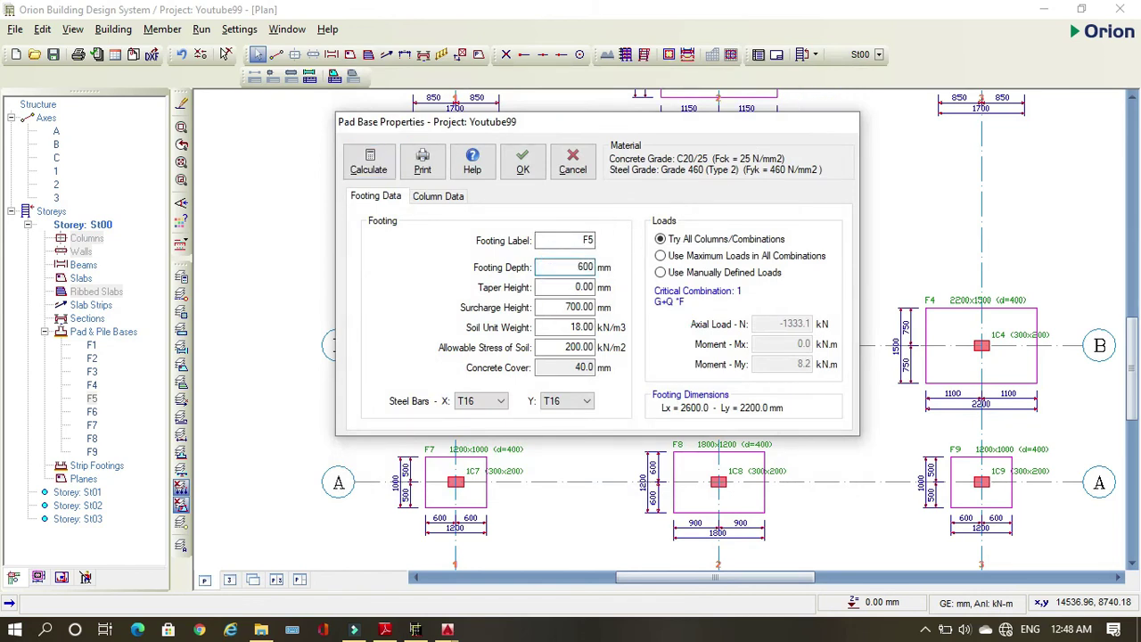
double_click(565, 287)
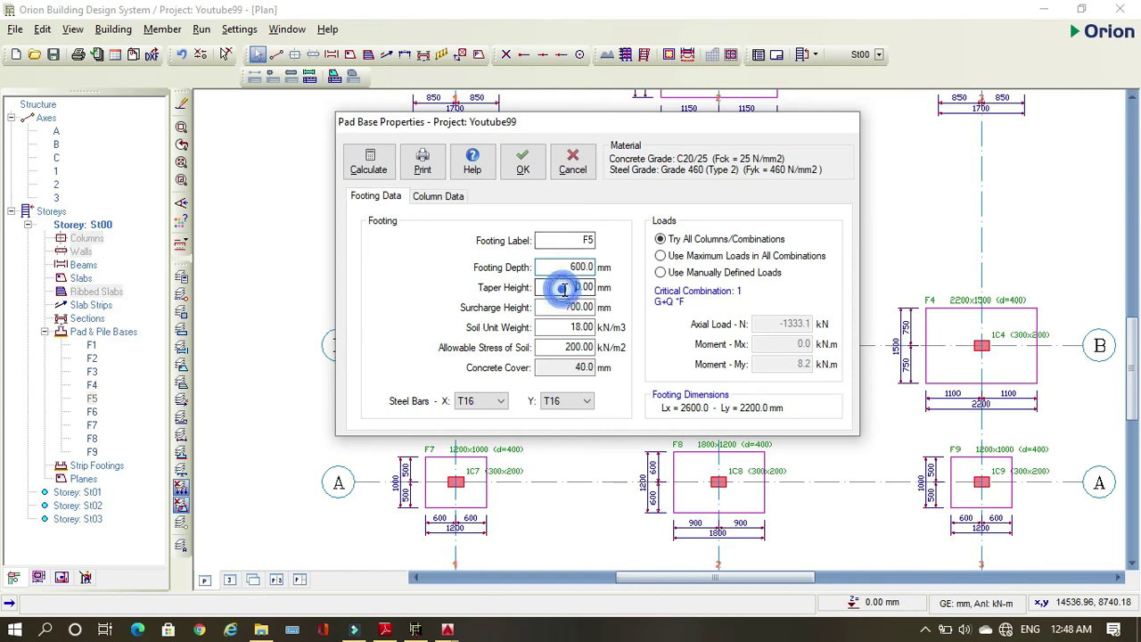
click(370, 162)
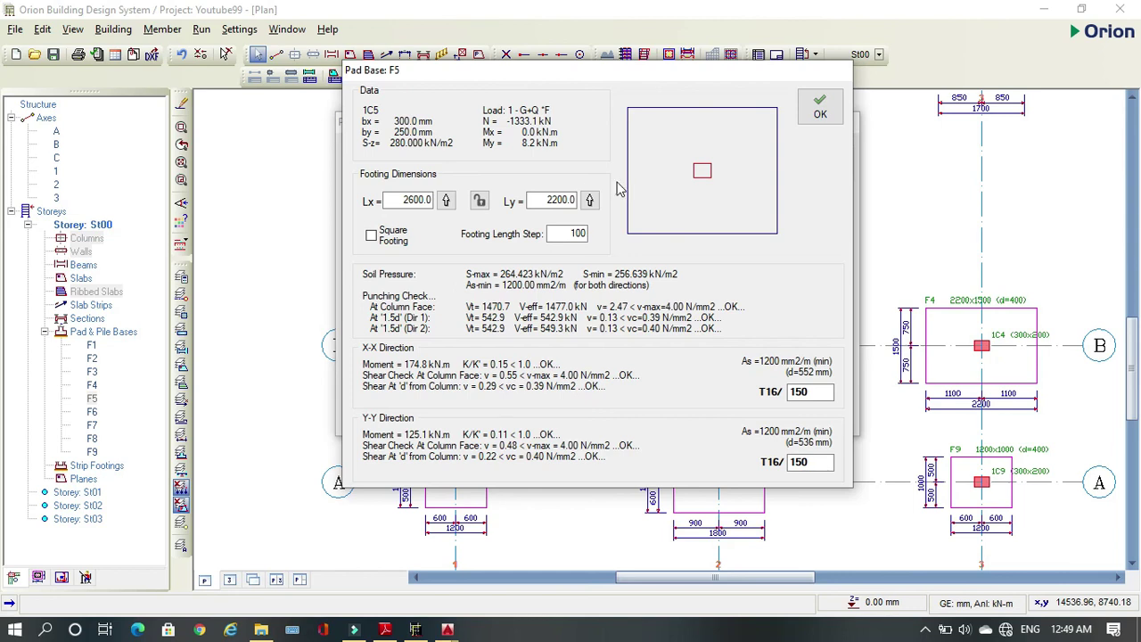
Review F5's footing dimensions and bar spacing, accept the pad base design to update the foundation plan, and deselect the footing
click(411, 199)
click(808, 392)
click(820, 107)
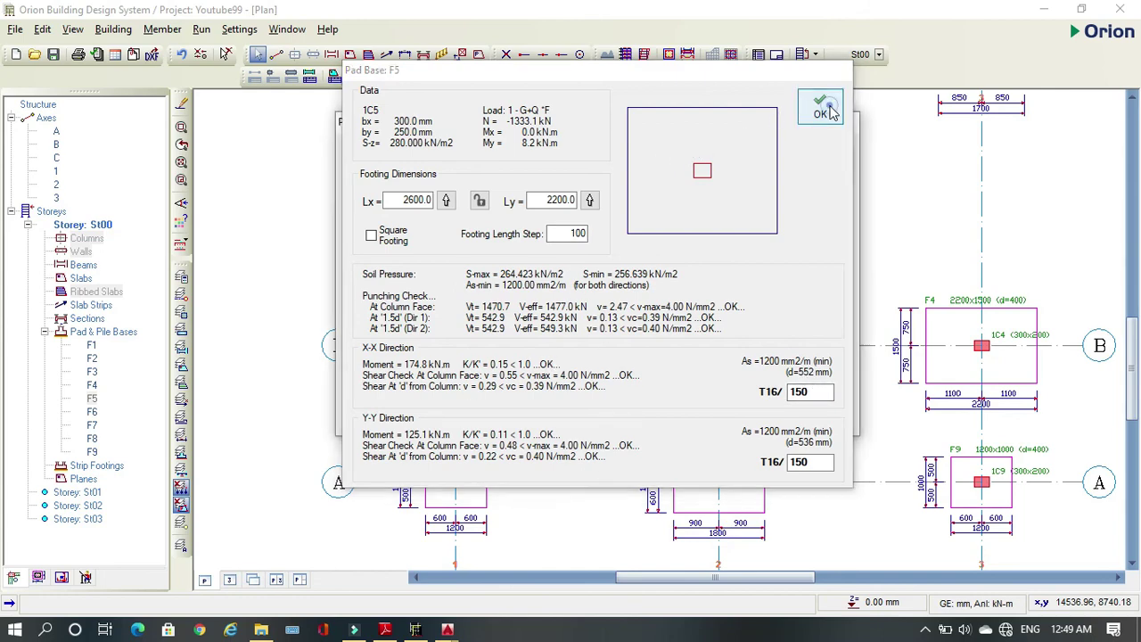
click(660, 239)
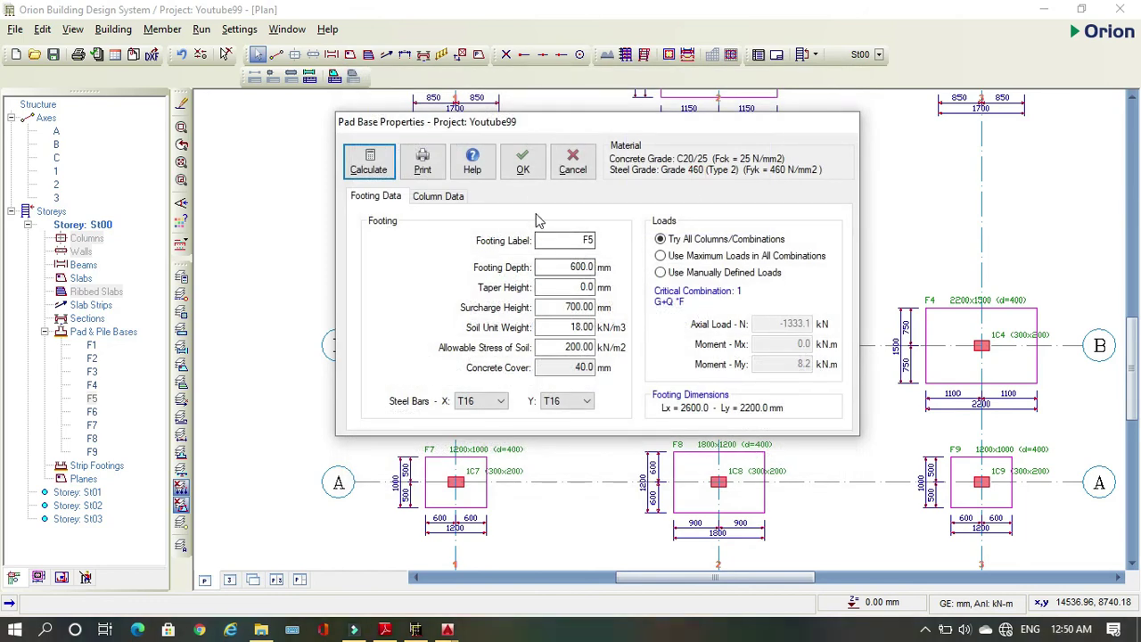
click(520, 169)
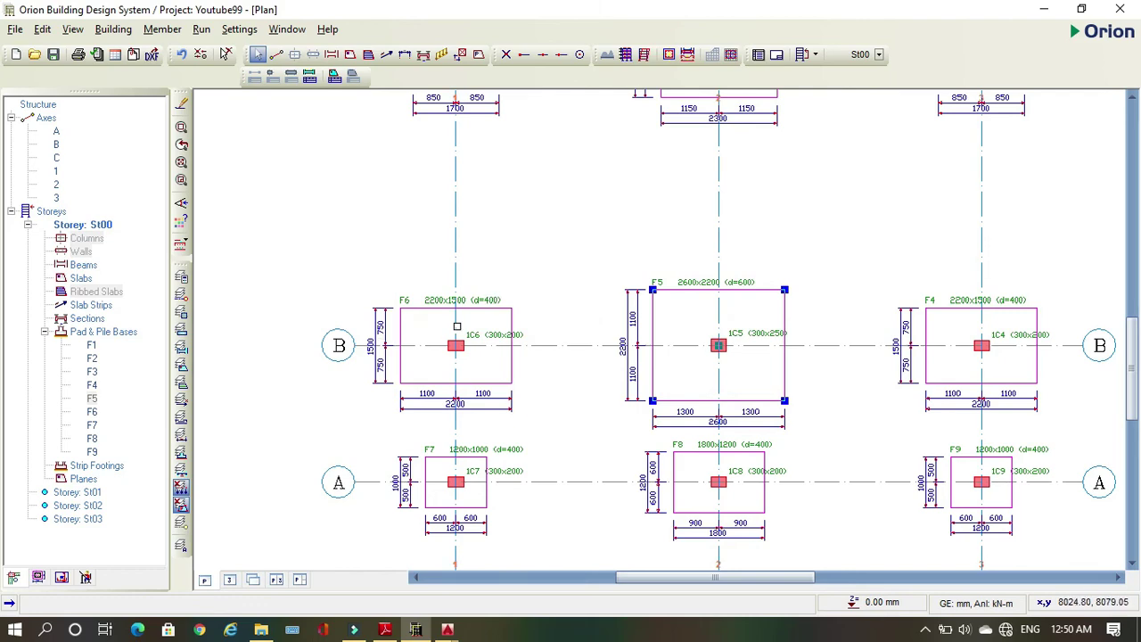
scroll(457, 327, down, 4)
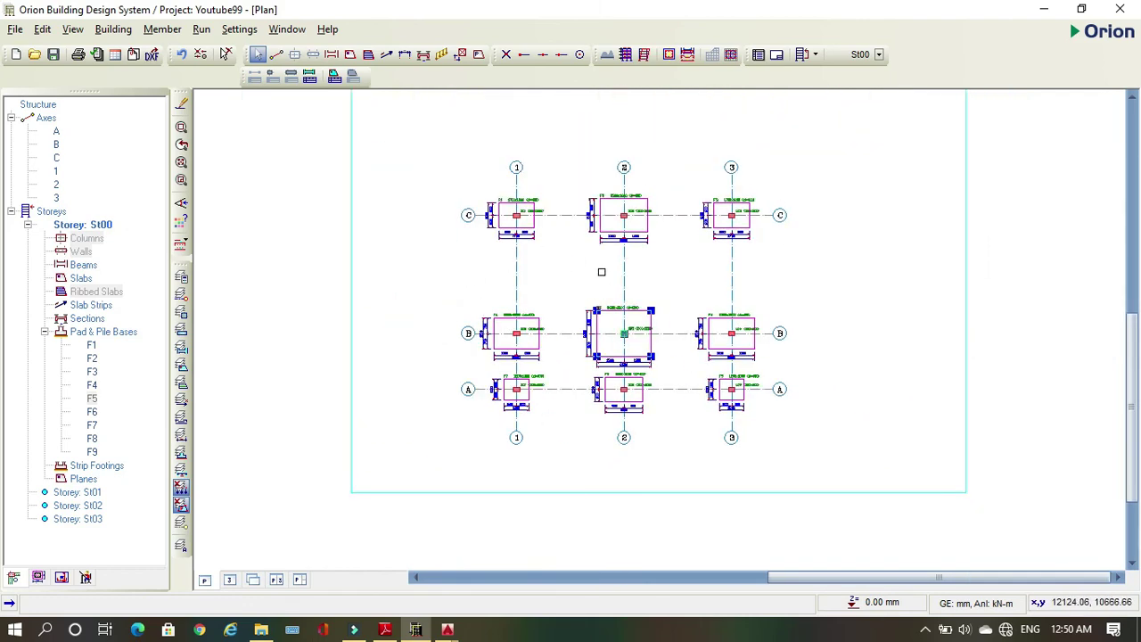
scroll(601, 272, up, 1)
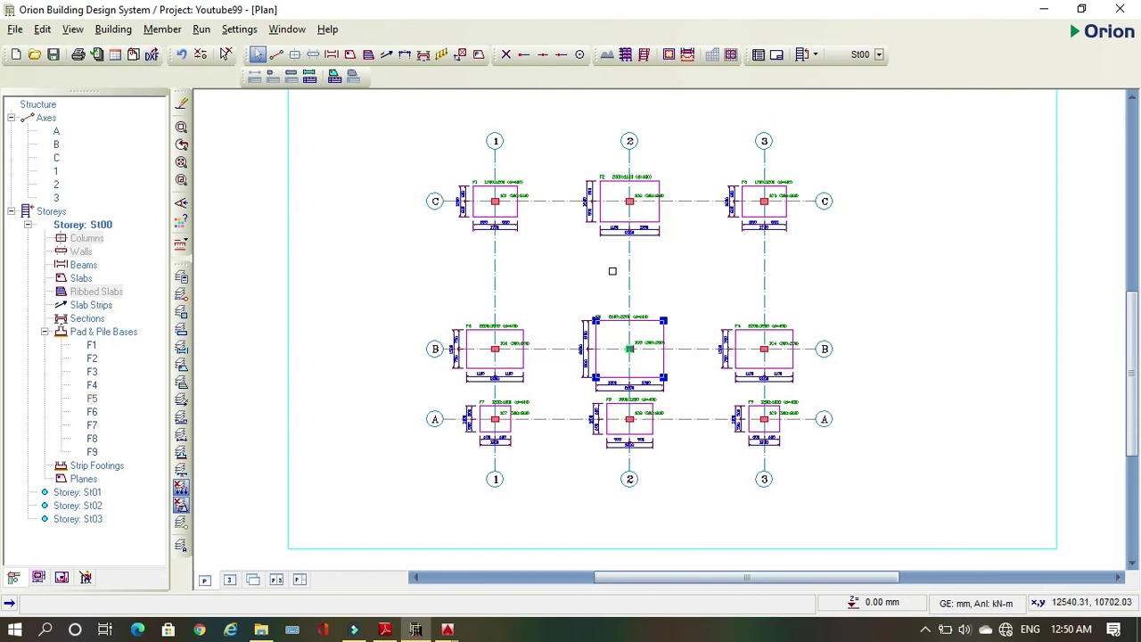
key(Escape)
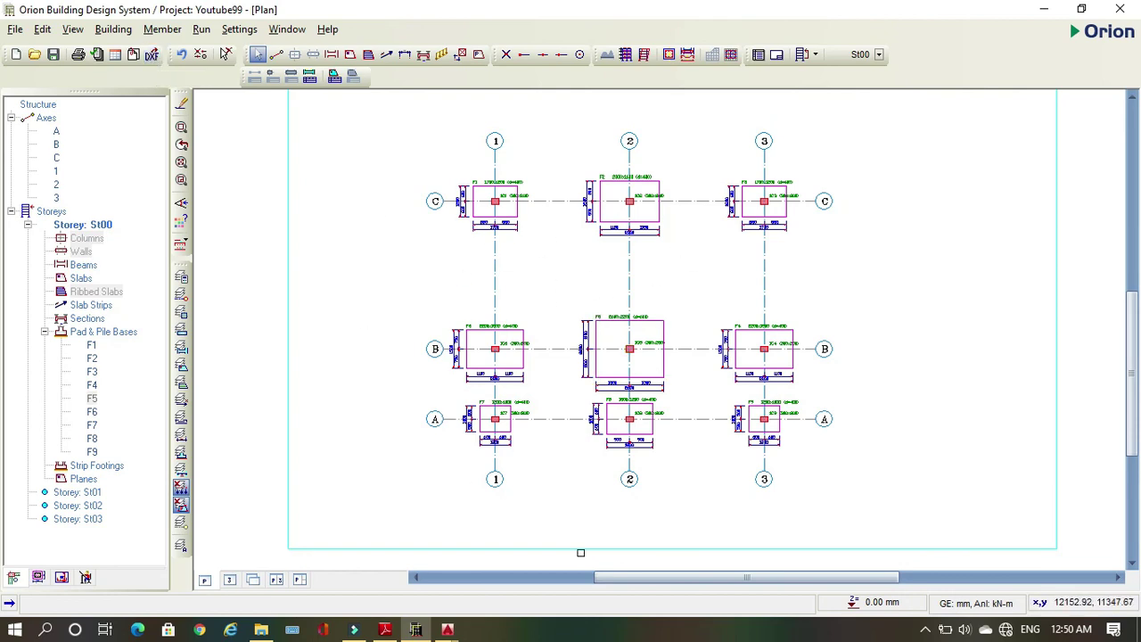